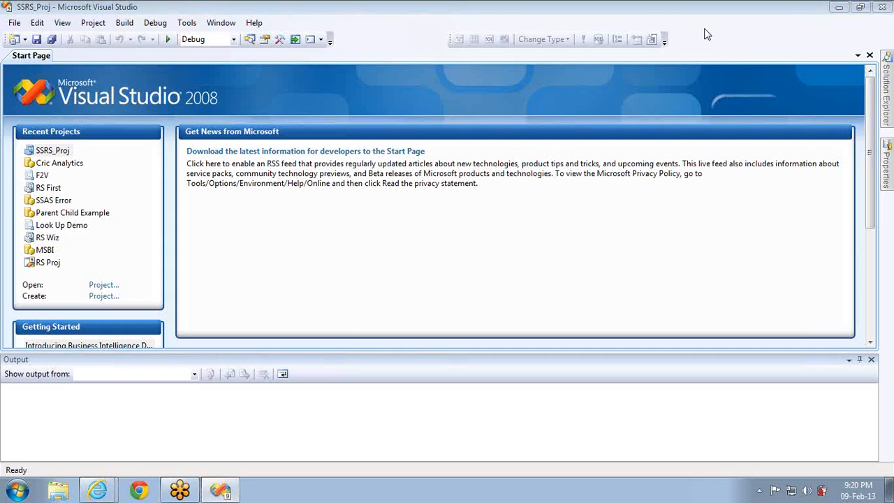
Pin Solution Explorer open and add a new shared data source named ADV_DS
{"action": "left_click", "coordinate": [250, 40]}
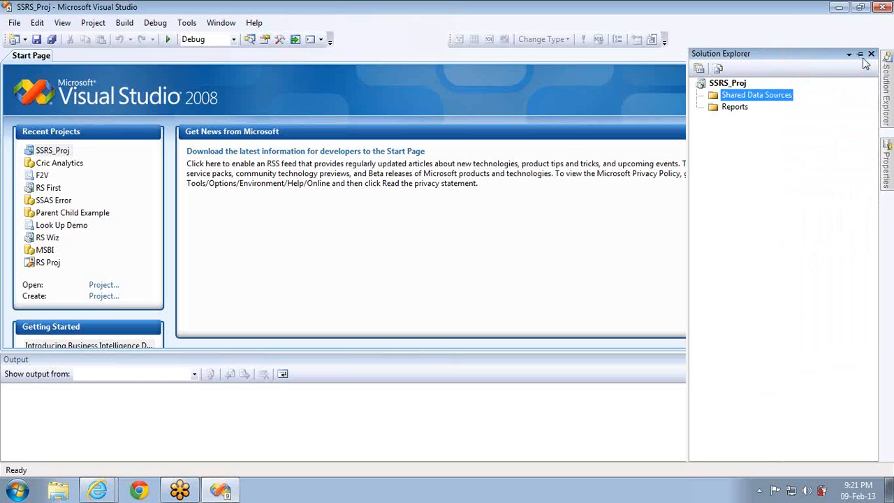
{"action": "left_click", "coordinate": [862, 56]}
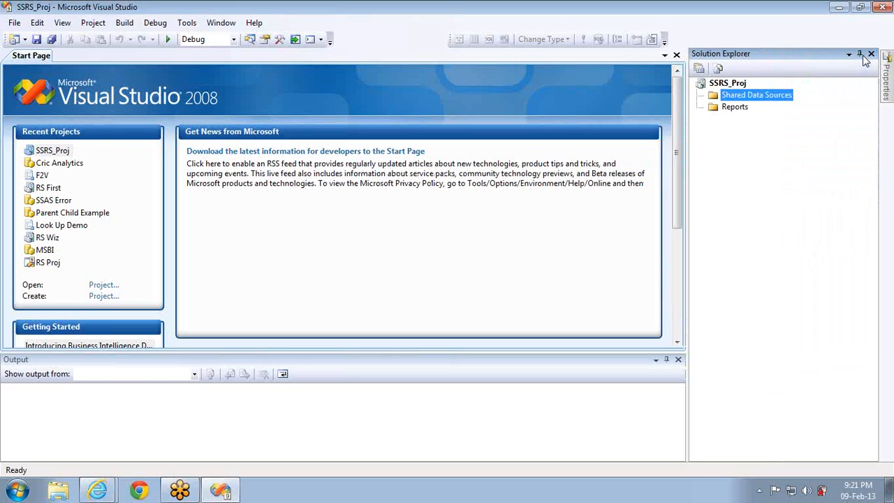
{"action": "right_click", "coordinate": [742, 98]}
{"action": "left_click", "coordinate": [767, 108]}
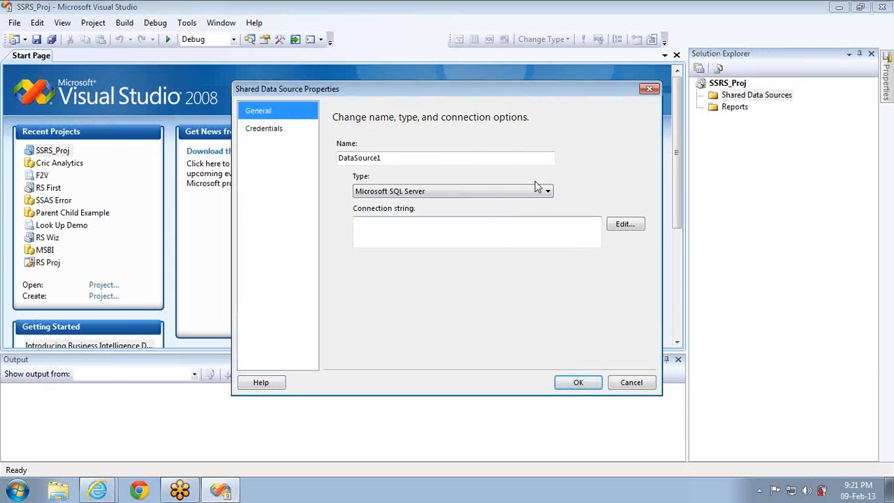
{"action": "double_click", "coordinate": [401, 159]}
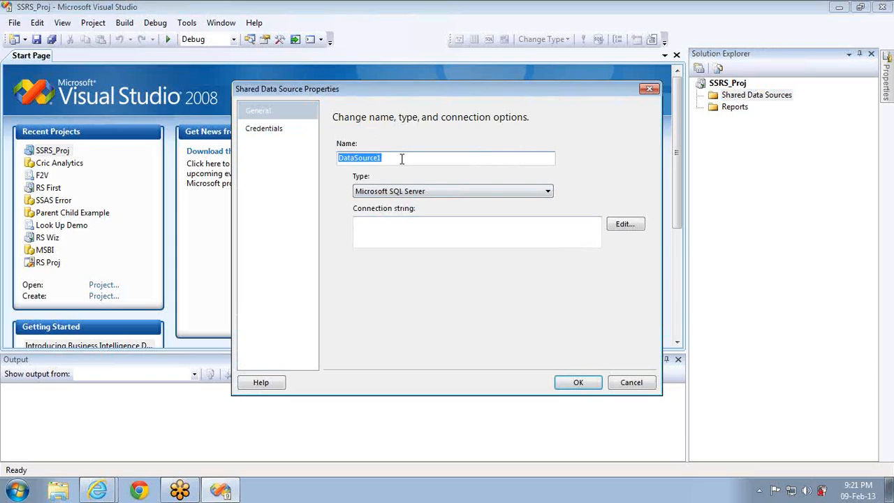
{"action": "type", "text": "ADV_DS"}
Connect ADV_DS to the AdventureWorksDW database on localhost and finish creating it
{"action": "left_click", "coordinate": [630, 226]}
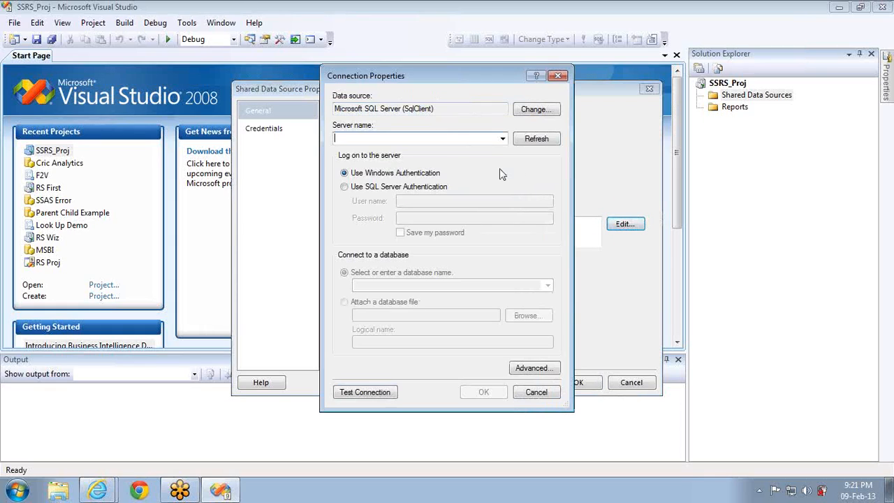
{"action": "left_click", "coordinate": [366, 137]}
{"action": "type", "text": "local"}
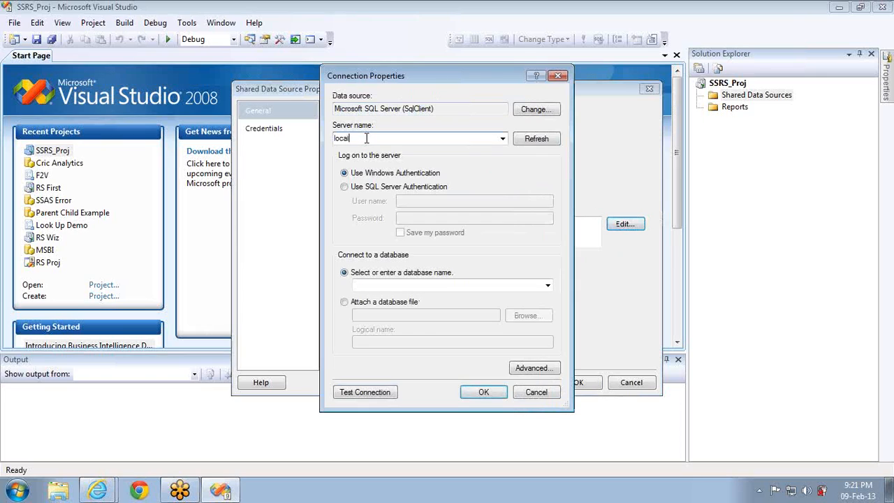
{"action": "left_click", "coordinate": [548, 285]}
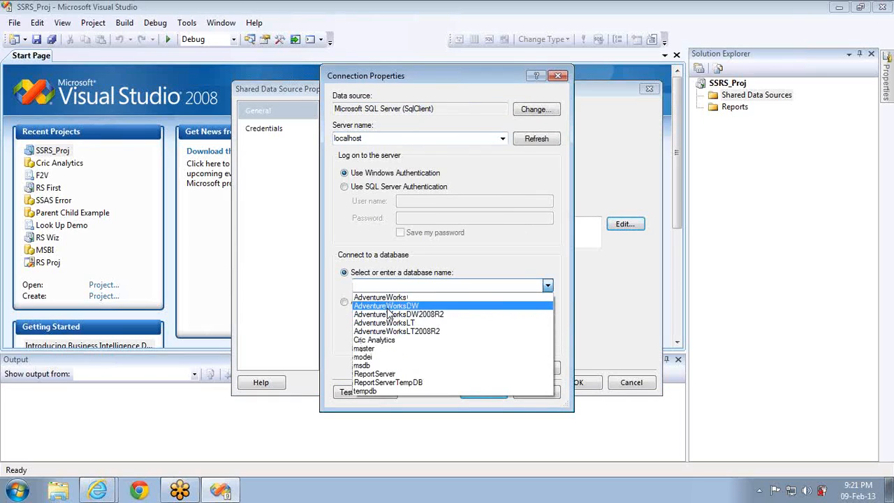
{"action": "left_click", "coordinate": [388, 307]}
{"action": "left_click", "coordinate": [480, 397]}
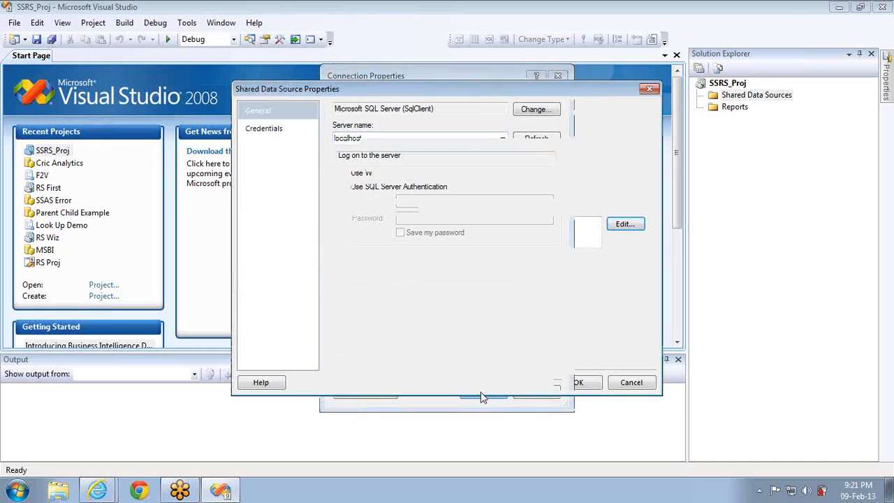
{"action": "left_click", "coordinate": [575, 382]}
{"action": "right_click", "coordinate": [733, 119]}
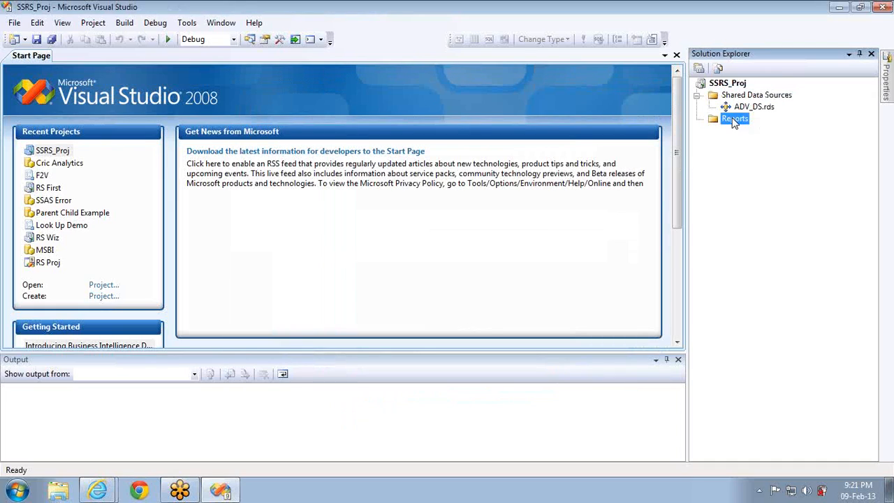
Add a new Report item to the Reports folder, renaming Report1.rdl to Sales.rdl
{"action": "mouse_move", "coordinate": [778, 142]}
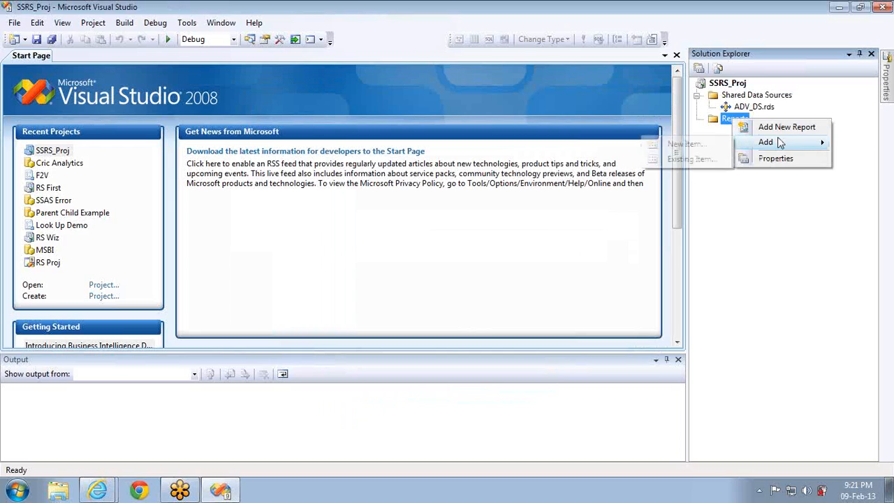
{"action": "left_click", "coordinate": [701, 148]}
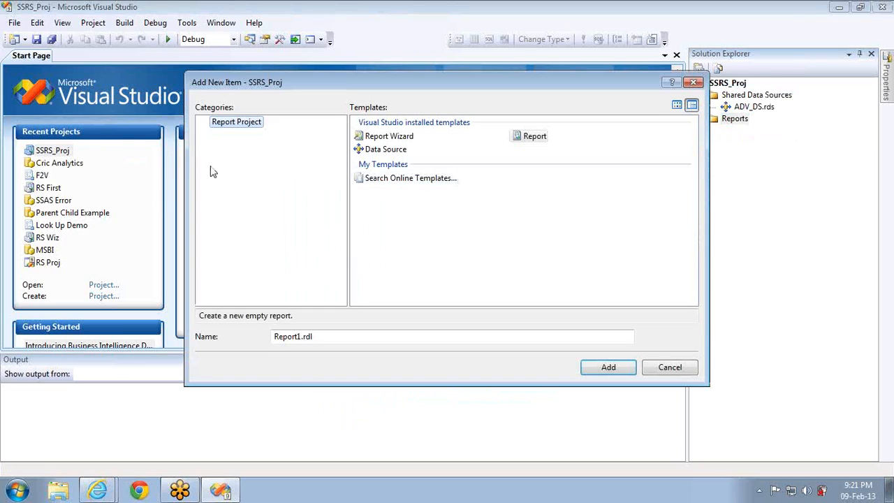
{"action": "left_click", "coordinate": [305, 336]}
{"action": "double_click", "coordinate": [304, 336]}
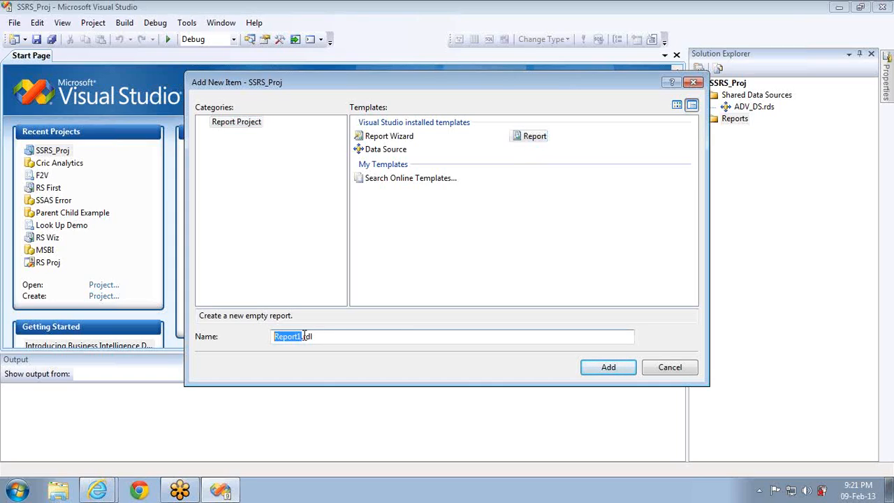
{"action": "type", "text": "Sales"}
{"action": "left_click", "coordinate": [625, 367]}
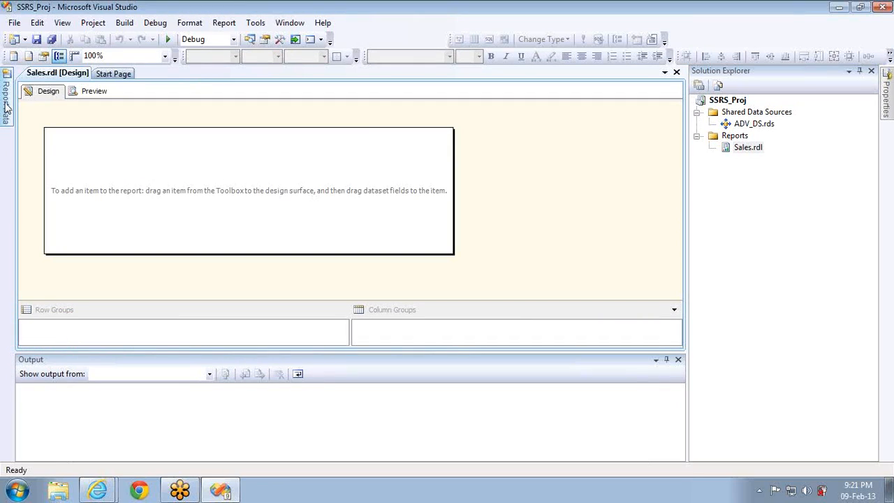
In Report Data, create data source Adv_DS using the shared ADV_DS reference
{"action": "left_click", "coordinate": [6, 104]}
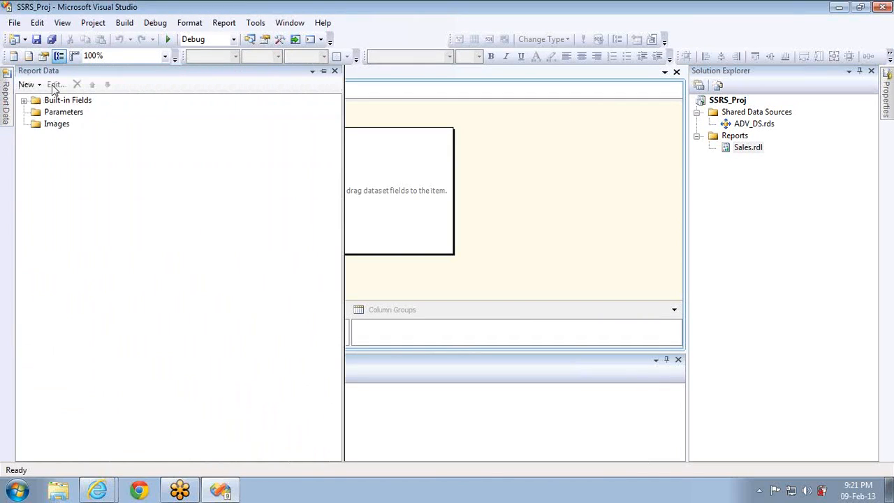
{"action": "left_click", "coordinate": [40, 84]}
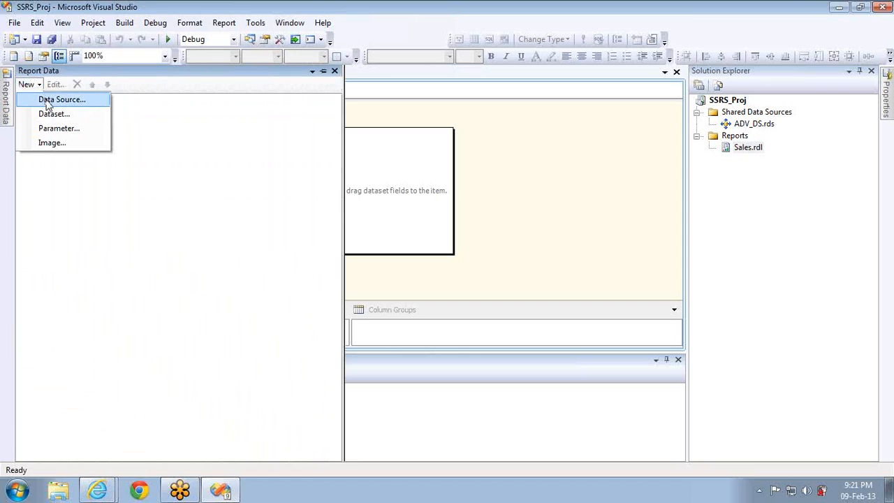
{"action": "left_click", "coordinate": [49, 98]}
{"action": "double_click", "coordinate": [395, 162]}
{"action": "type", "text": "Adv_DS"}
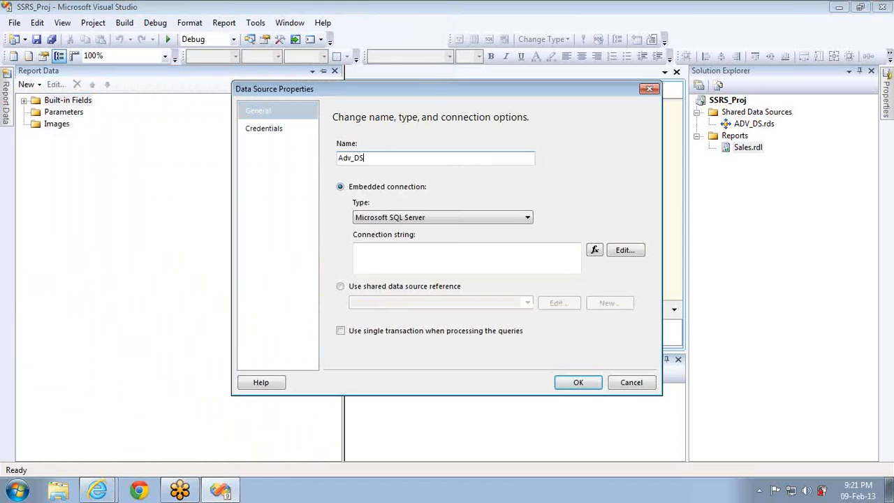
{"action": "left_click", "coordinate": [378, 287]}
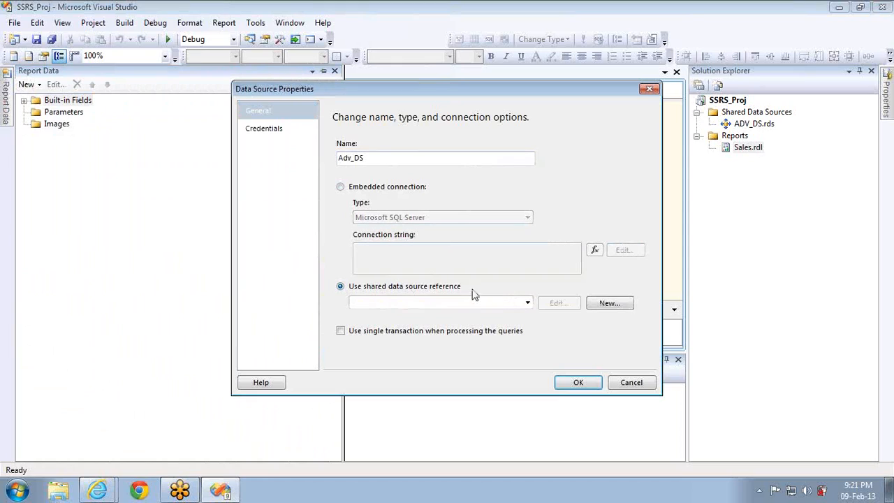
{"action": "left_click", "coordinate": [528, 303]}
{"action": "left_click", "coordinate": [493, 315]}
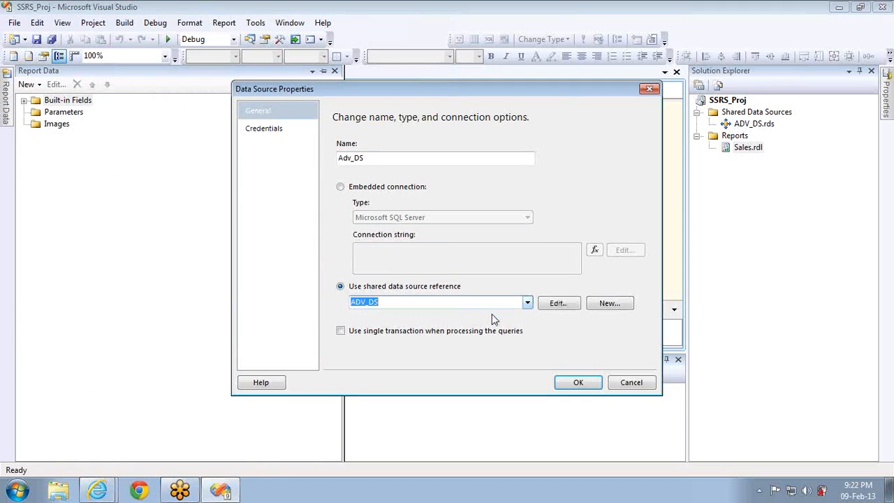
{"action": "left_click", "coordinate": [577, 383]}
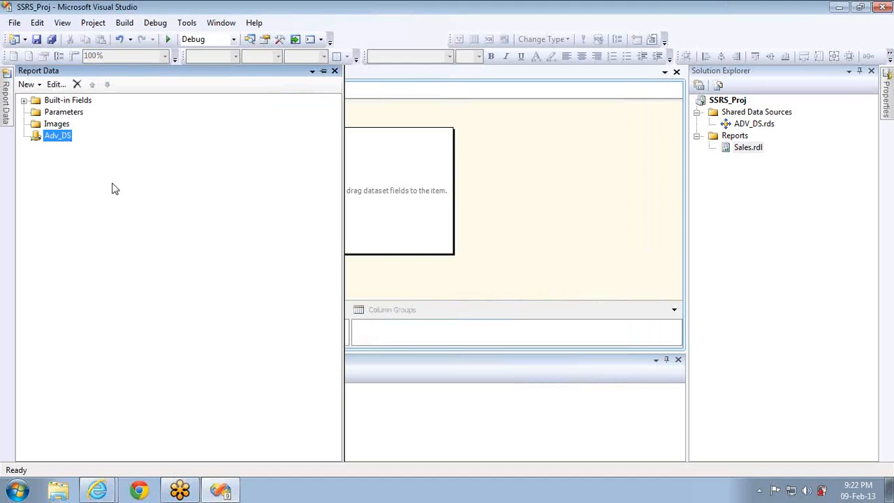
Add a dataset with a query selecting Color, EnglishProductName from DimProduct joined to FactInternetSales
{"action": "left_click", "coordinate": [26, 84]}
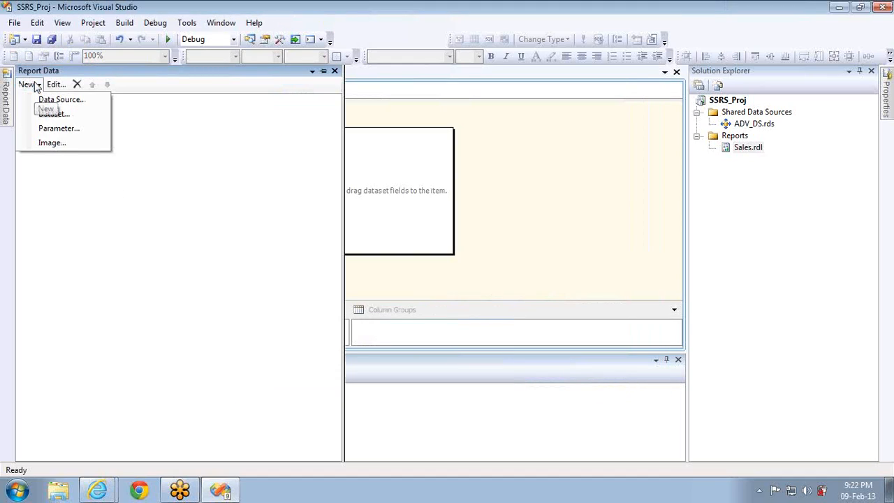
{"action": "left_click", "coordinate": [52, 116]}
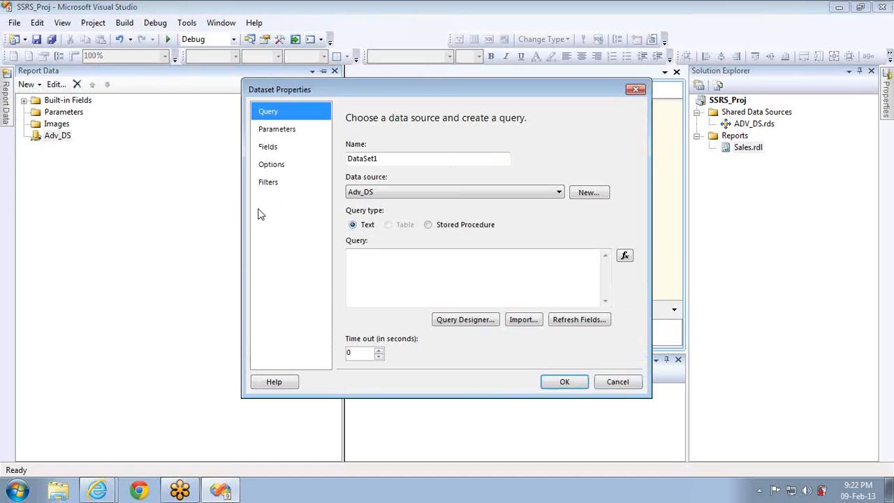
{"action": "left_click", "coordinate": [466, 320]}
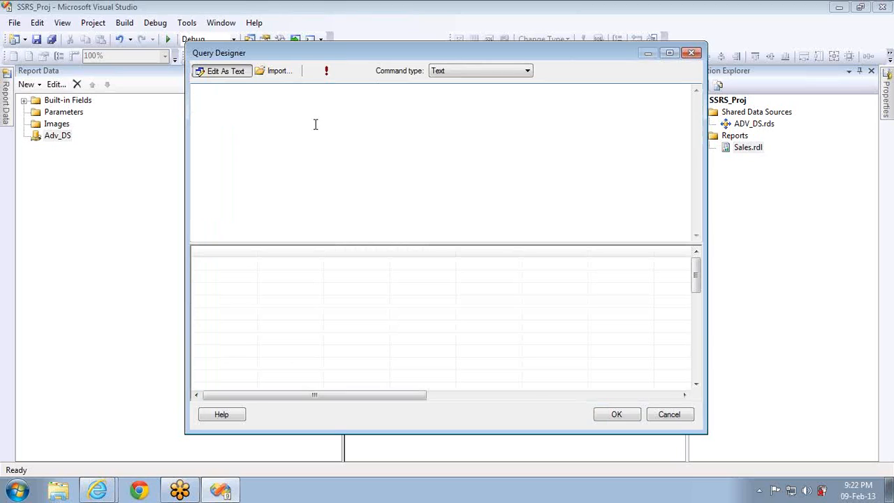
{"action": "type", "text": "Select Color,EnglishPro"}
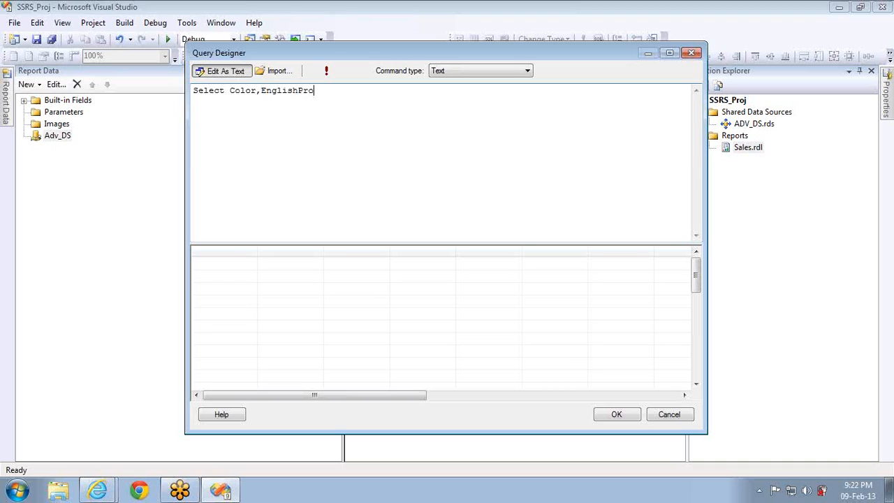
{"action": "type", "text": "ductName from Dim"}
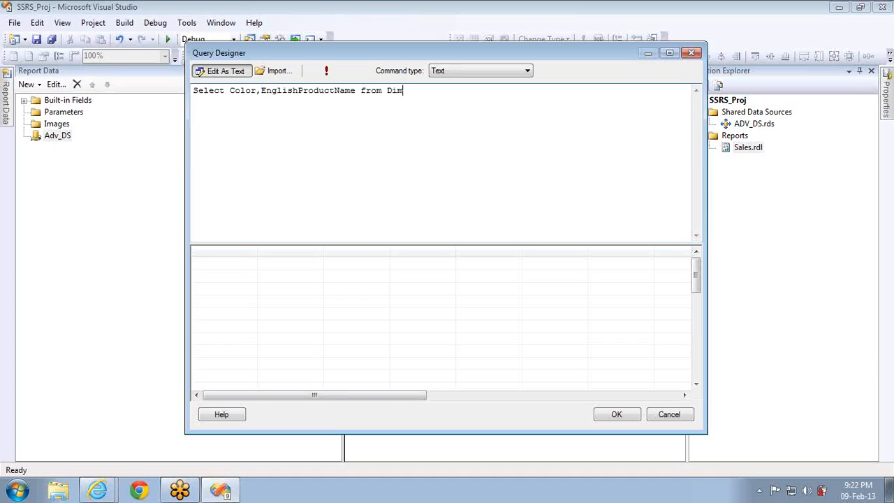
{"action": "type", "text": "Product A "}
{"action": "type", "text": "Inner Join"}
{"action": "type", "text": " FactInter"}
{"action": "type", "text": "netSales "}
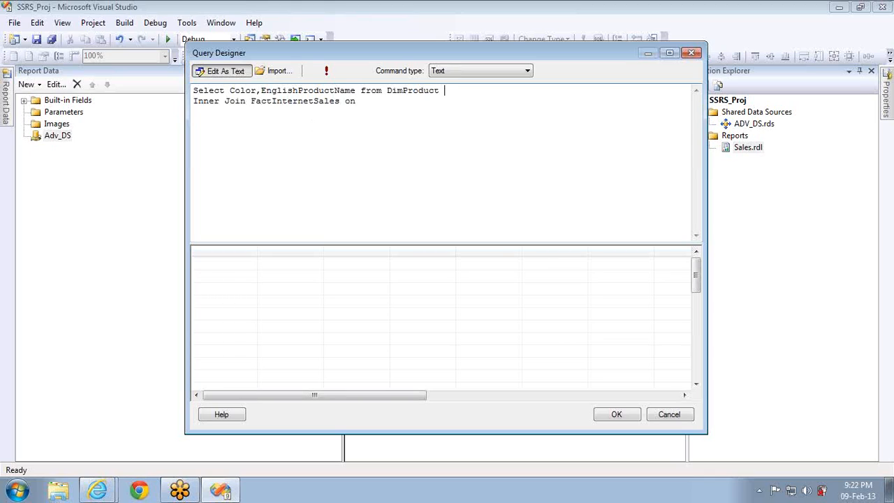
{"action": "type", "text": "B on A.Productey = B.P;rod"}
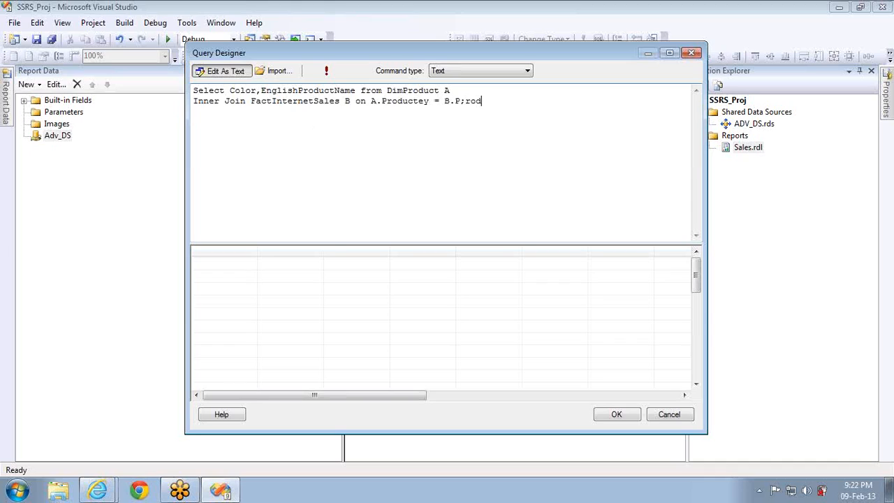
Complete the join key, add SalesAmount and TaxAmt columns, and run the query
{"action": "type", "text": "Key"}
{"action": "left_click", "coordinate": [357, 91]}
{"action": "type", "text": ",SalesAmoun"}
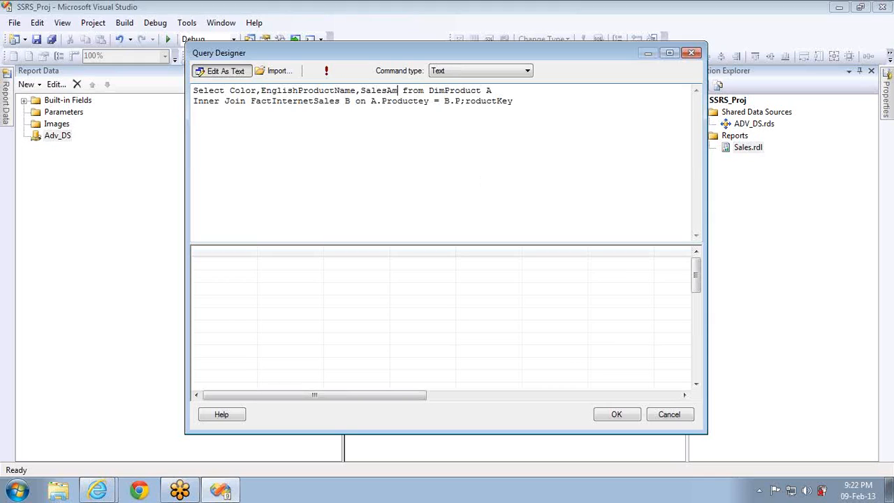
{"action": "type", "text": "t,Ta"}
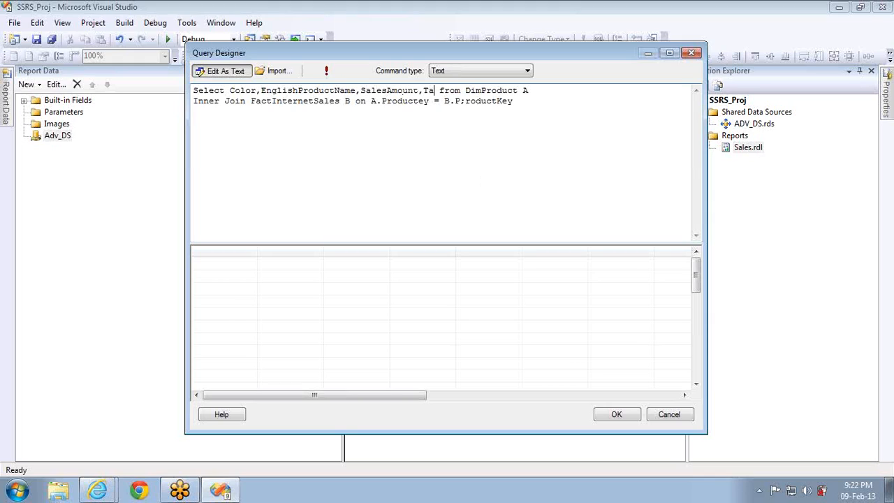
{"action": "type", "text": "xAmt"}
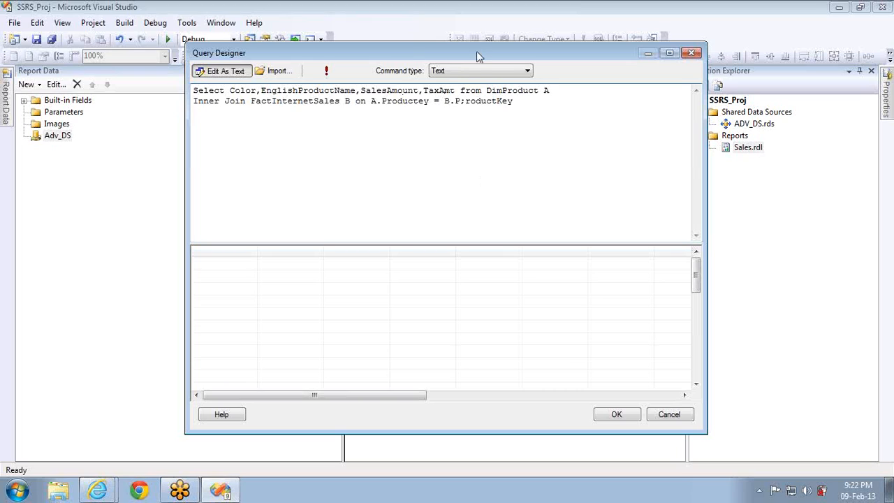
{"action": "left_click", "coordinate": [326, 71]}
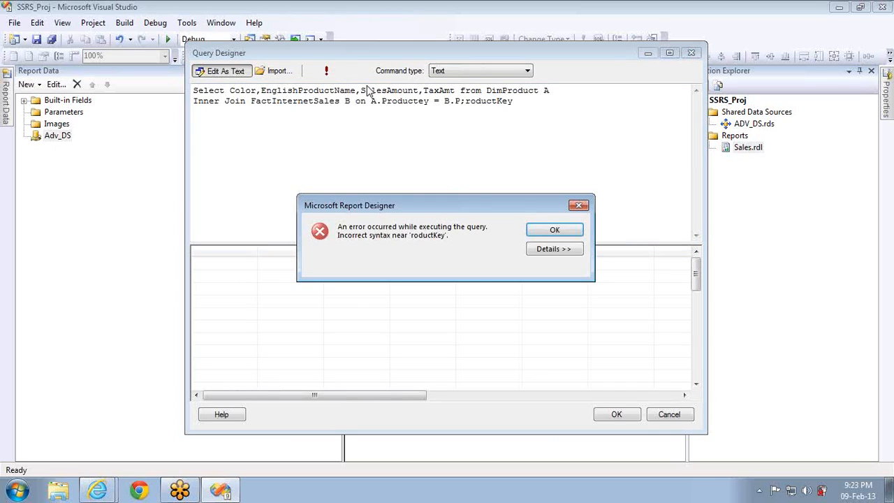
Remove the stray semicolon from B.ProductKey and rerun the query
{"action": "left_click", "coordinate": [541, 232]}
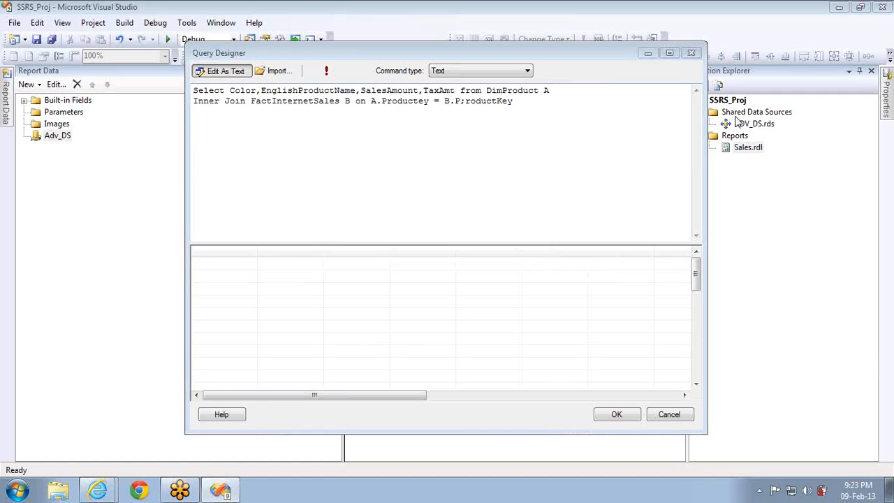
{"action": "left_click", "coordinate": [467, 103]}
{"action": "key", "text": "BackSpace"}
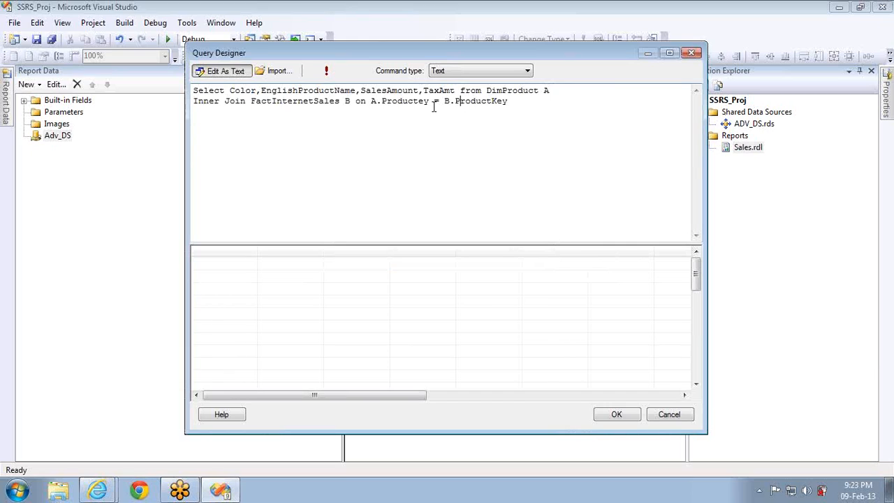
{"action": "left_click", "coordinate": [326, 70]}
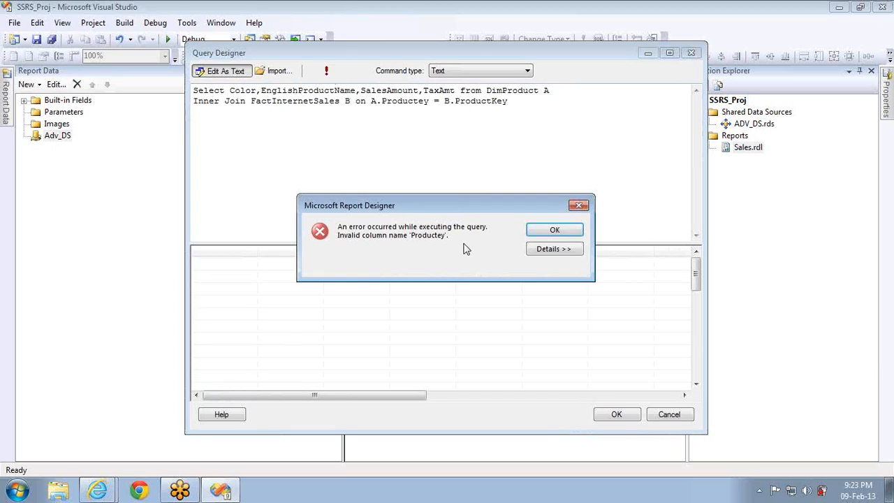
Fix the misspelled 'Productey' to ProductKey and run the query to get rows
{"action": "left_click", "coordinate": [536, 231]}
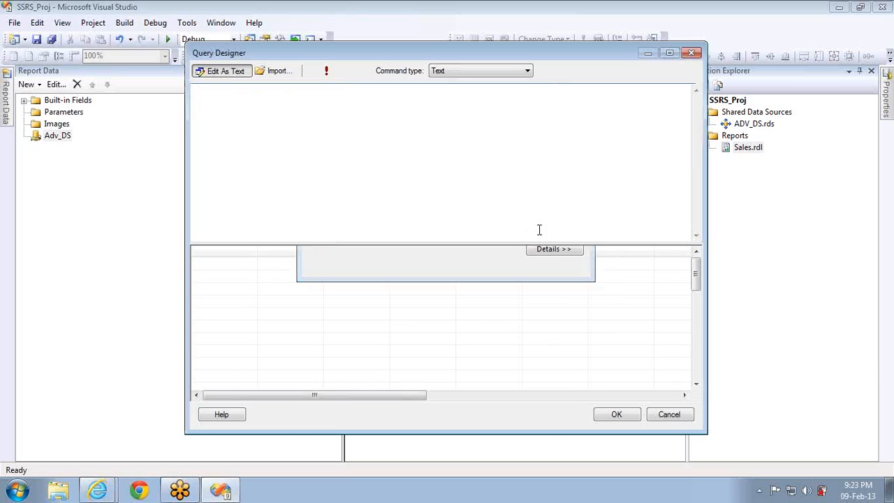
{"action": "left_click", "coordinate": [419, 101]}
{"action": "type", "text": "k"}
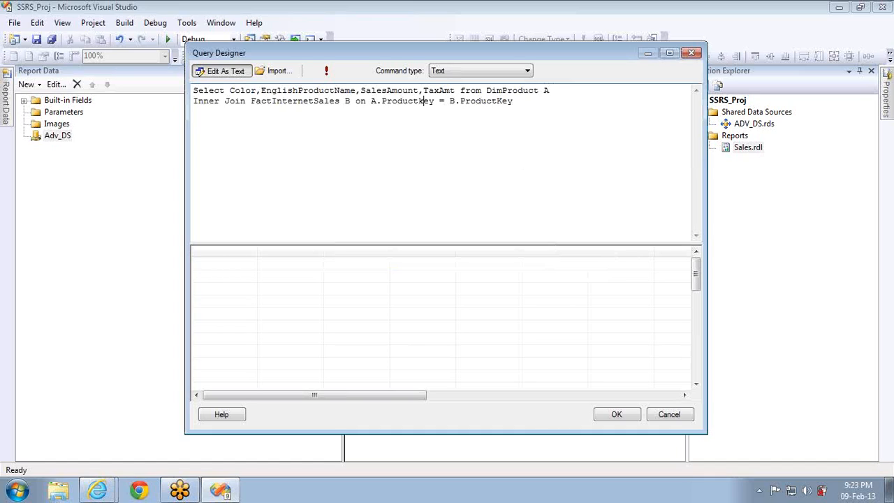
{"action": "left_click", "coordinate": [328, 72]}
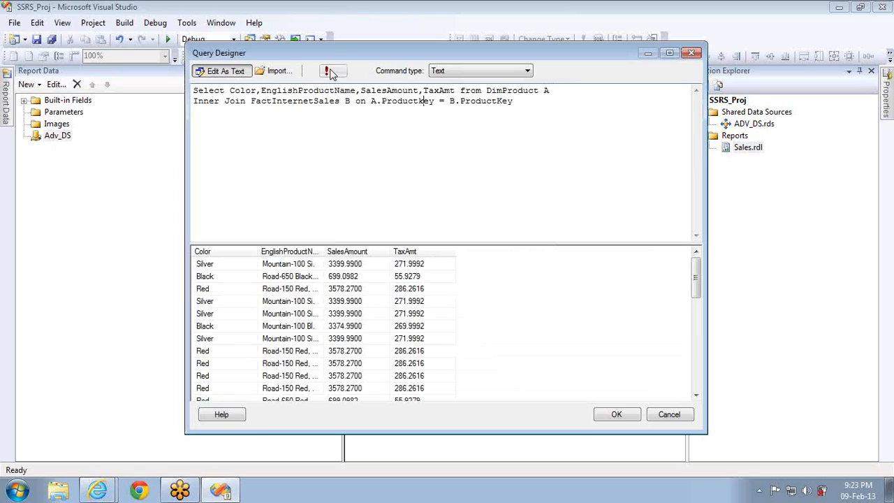
Accept the query and save the dataset as Sales_Data
{"action": "left_click", "coordinate": [618, 414]}
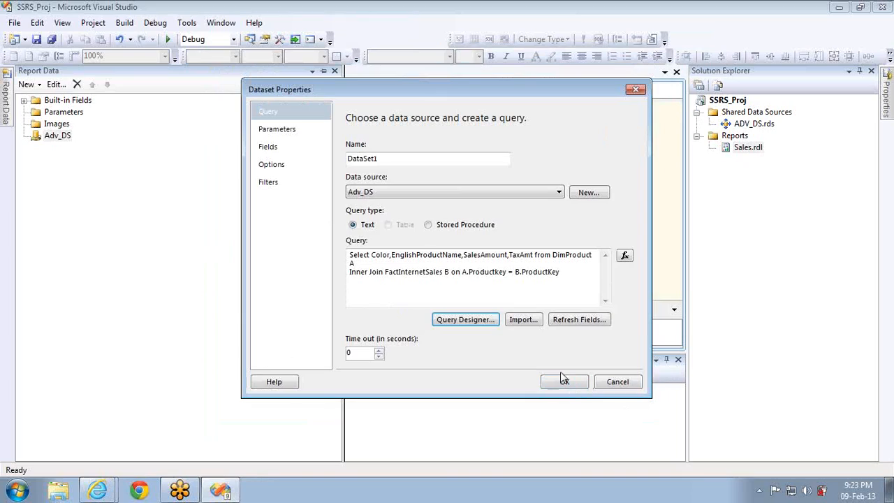
{"action": "left_click", "coordinate": [391, 154]}
{"action": "double_click", "coordinate": [391, 154]}
{"action": "type", "text": "Sales_Dat"}
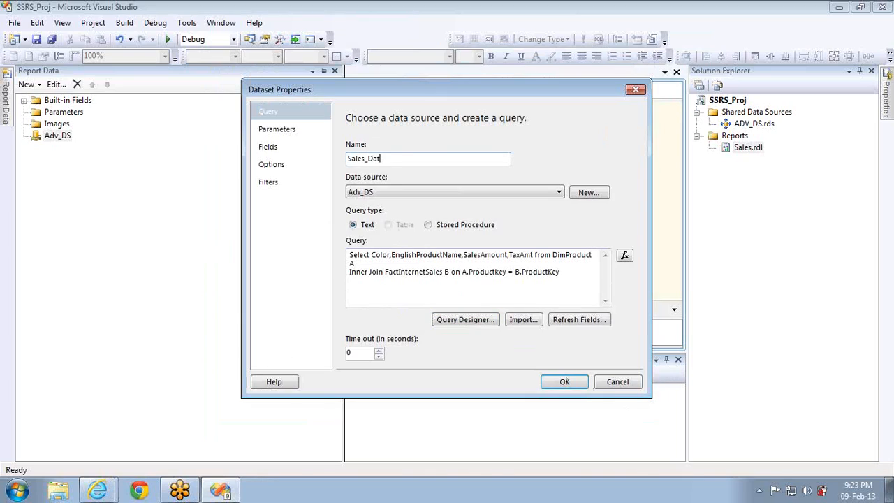
{"action": "type", "text": "a"}
{"action": "left_click", "coordinate": [562, 382]}
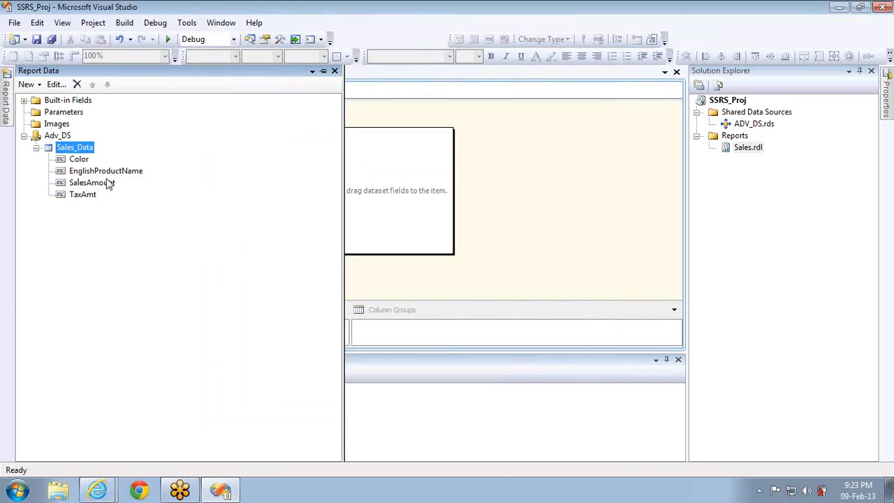
Rename the Sales_Data fields EnglishProductName to Products and SalesAmount to Sales
{"action": "double_click", "coordinate": [75, 147]}
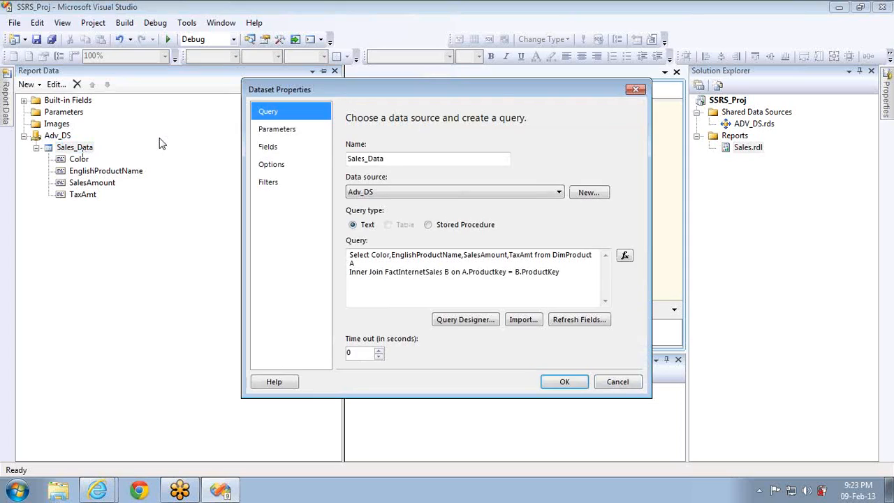
{"action": "left_click", "coordinate": [272, 144]}
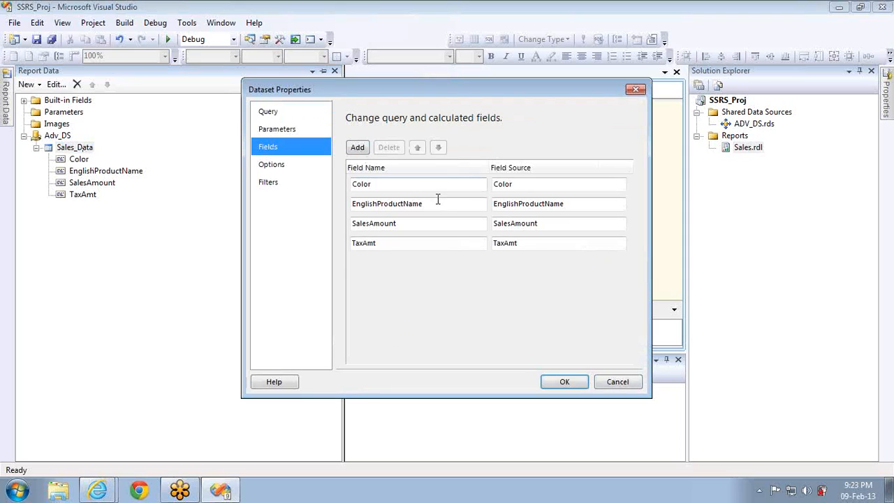
{"action": "left_click", "coordinate": [438, 203]}
{"action": "double_click", "coordinate": [437, 203]}
{"action": "type", "text": "Products"}
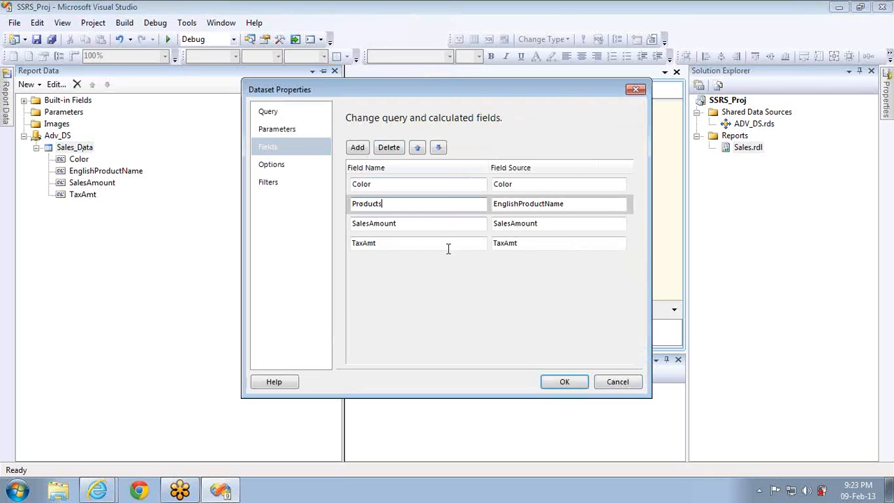
{"action": "left_click", "coordinate": [410, 224]}
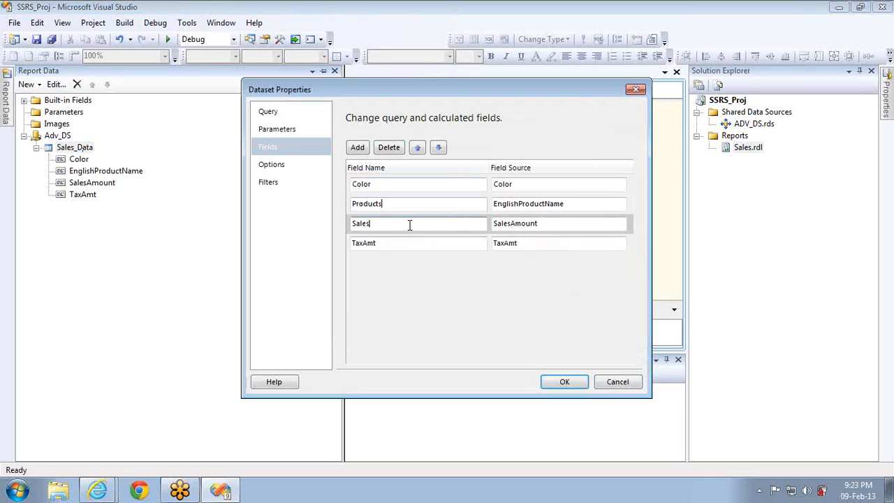
{"action": "left_click", "coordinate": [402, 246]}
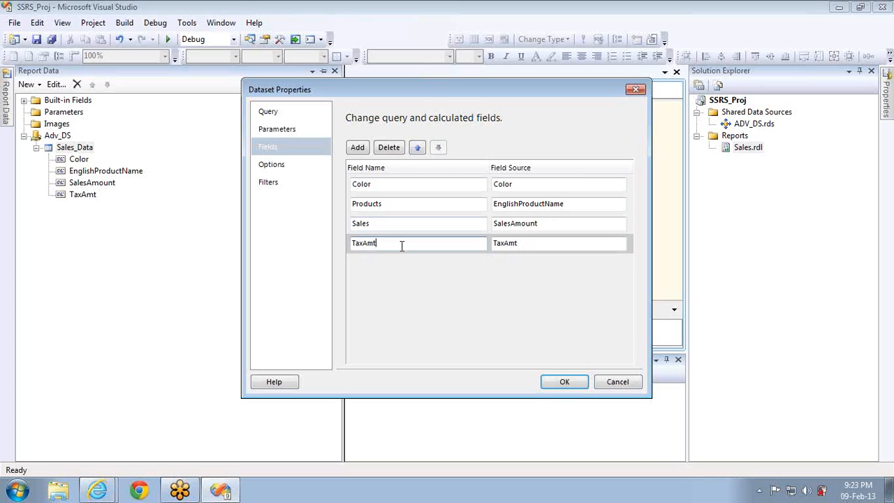
{"action": "left_click", "coordinate": [566, 383]}
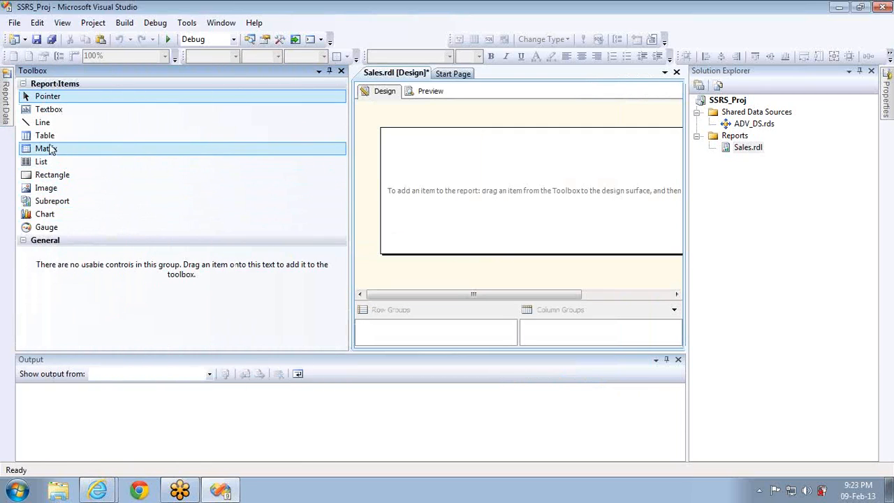
Place a matrix at the top-left of the report body and group its rows by Color
{"action": "left_click_drag", "start_coordinate": [56, 151], "coordinate": [397, 165]}
{"action": "key", "text": "Up"}
{"action": "key", "text": "Up"}
{"action": "key", "text": "Up"}
{"action": "key", "text": "Up"}
{"action": "key", "text": "Left"}
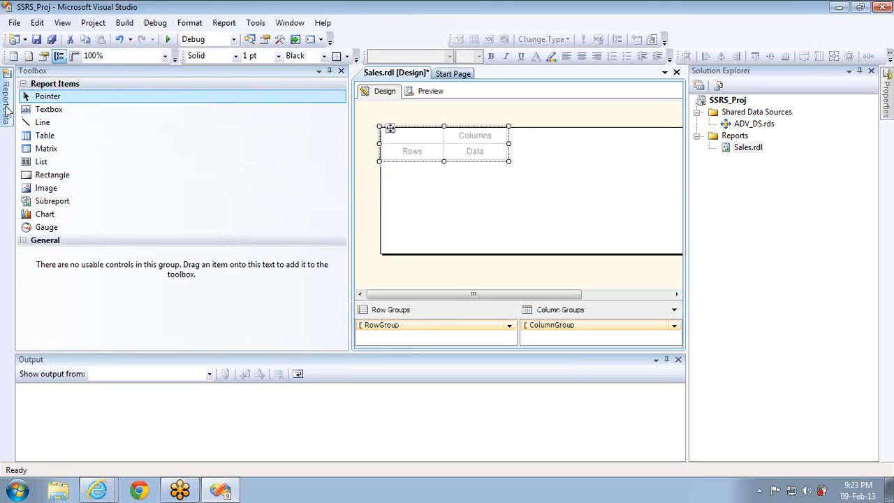
{"action": "mouse_move", "coordinate": [6, 98]}
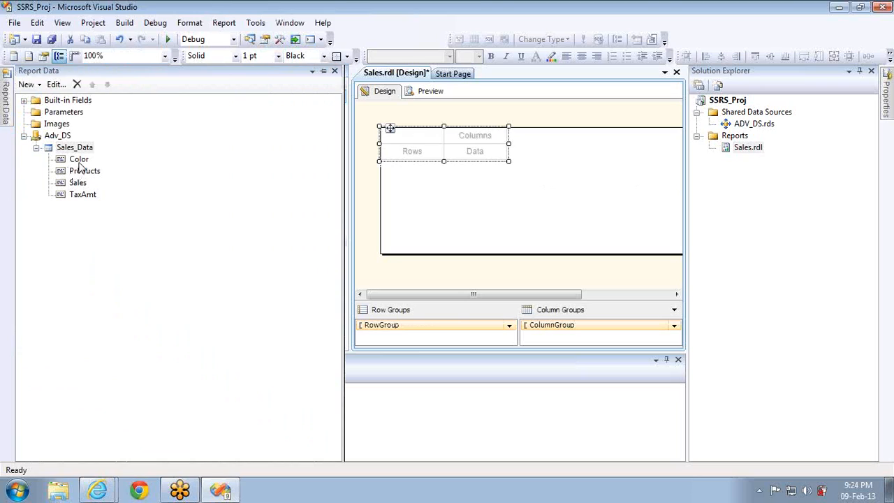
{"action": "left_click_drag", "start_coordinate": [79, 160], "coordinate": [410, 162]}
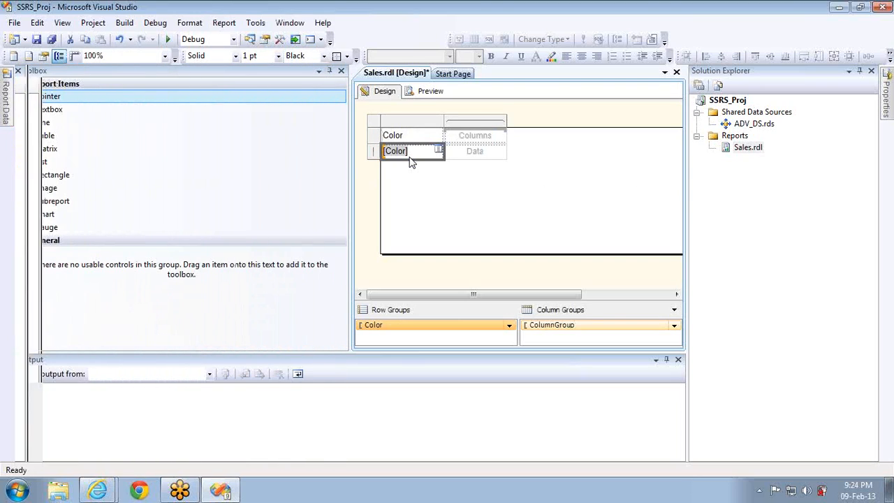
Add Products as a second row group and widen the Color and Products columns
{"action": "left_click", "coordinate": [343, 73]}
{"action": "left_click", "coordinate": [6, 98]}
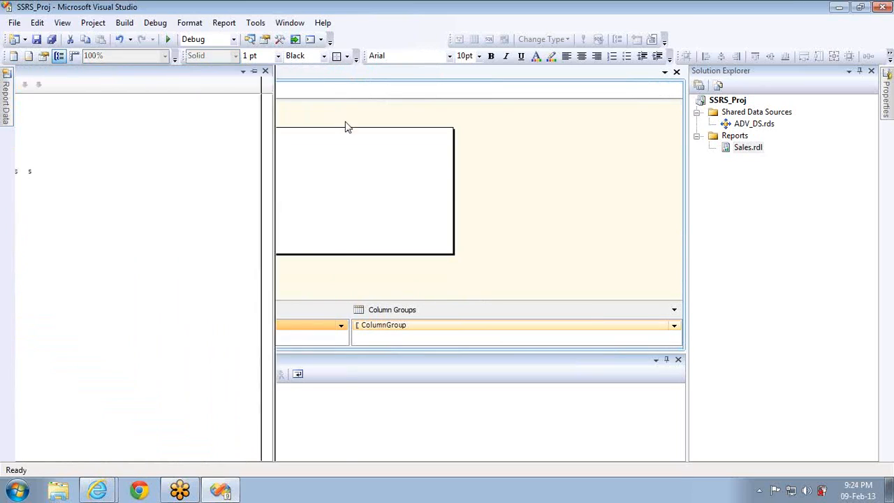
{"action": "left_click_drag", "start_coordinate": [343, 182], "coordinate": [169, 219]}
{"action": "left_click", "coordinate": [150, 73]}
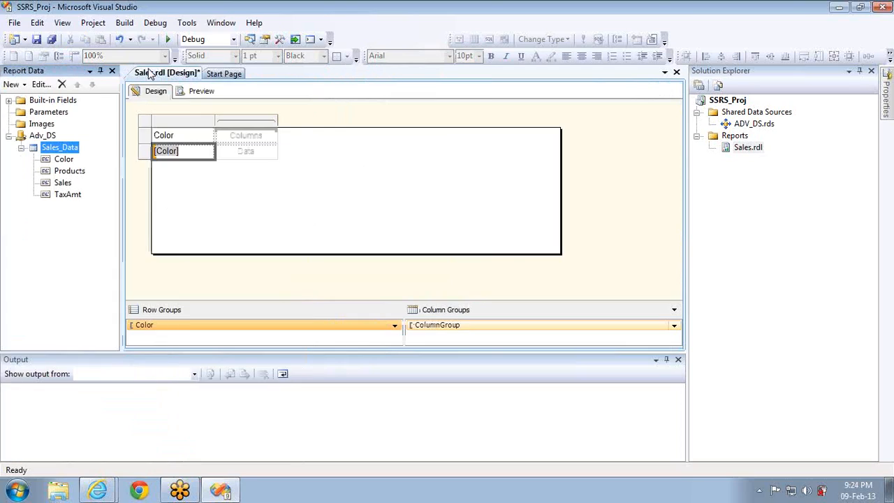
{"action": "left_click_drag", "start_coordinate": [62, 178], "coordinate": [207, 159]}
{"action": "left_click_drag", "start_coordinate": [215, 123], "coordinate": [250, 123]}
{"action": "left_click_drag", "start_coordinate": [314, 123], "coordinate": [408, 126]}
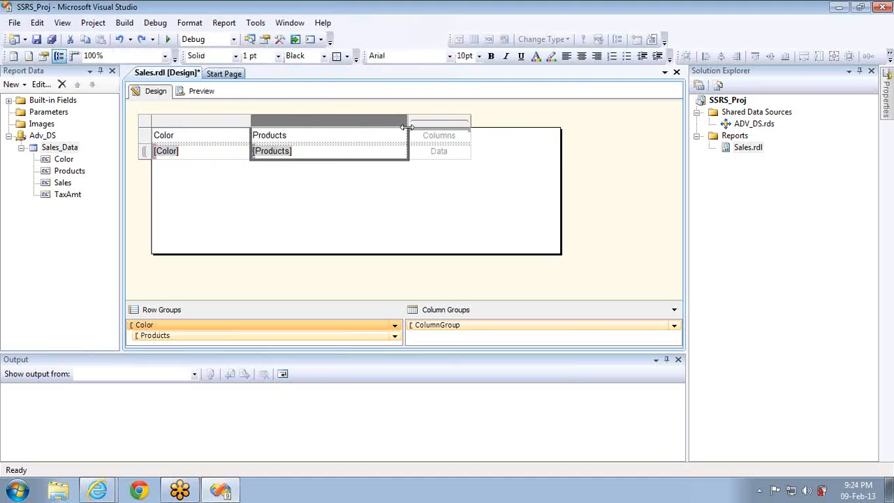
Show Sum(Sales) in the data cell and add a Sum(TaxAmt) column to its right
{"action": "left_click", "coordinate": [465, 151]}
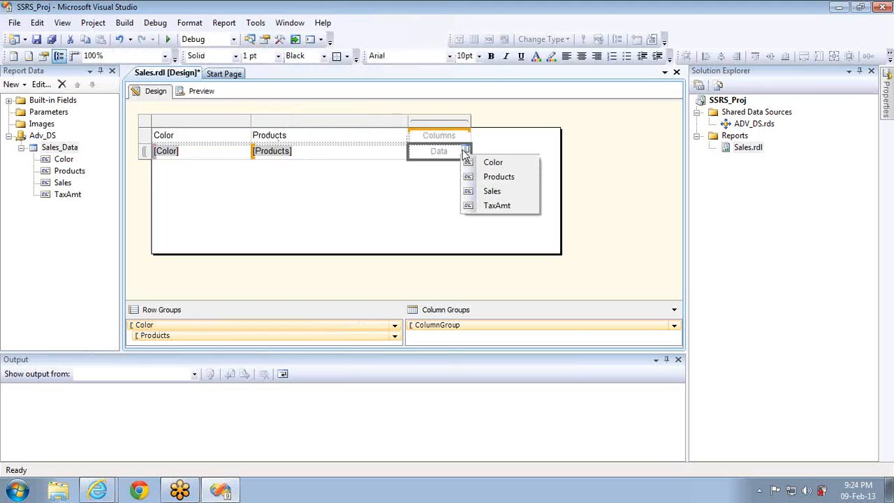
{"action": "left_click", "coordinate": [495, 192]}
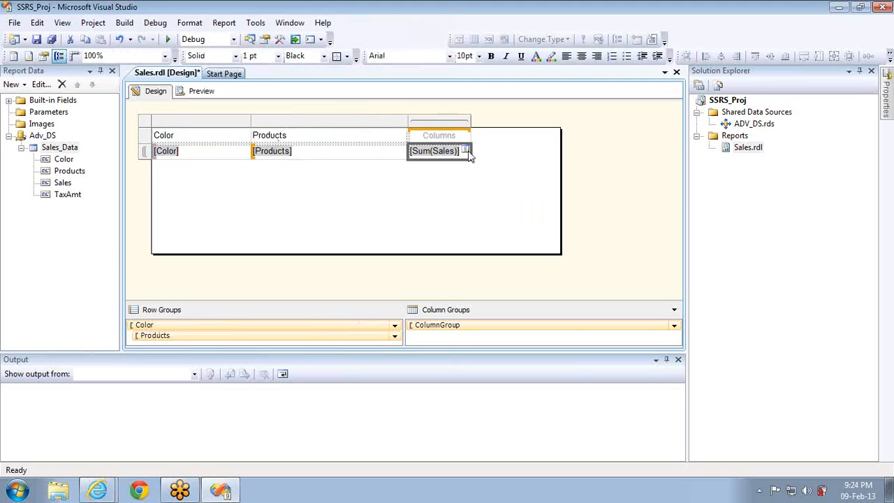
{"action": "right_click", "coordinate": [456, 122]}
{"action": "mouse_move", "coordinate": [490, 132]}
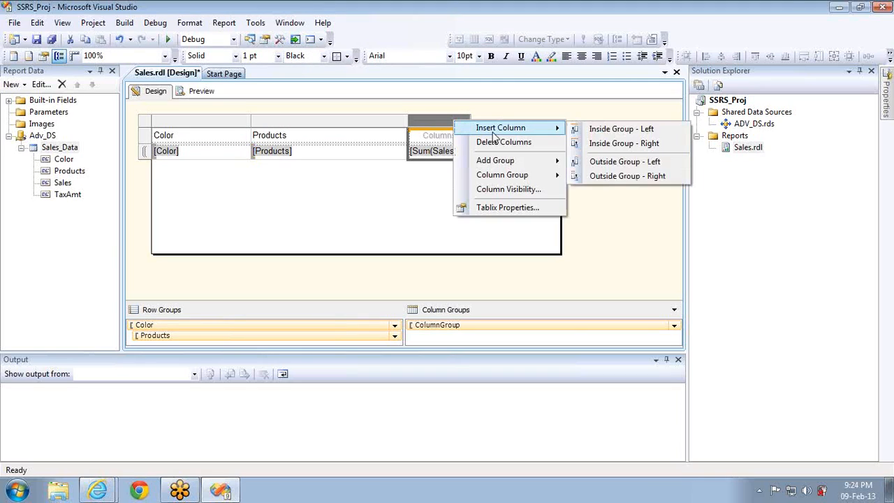
{"action": "left_click", "coordinate": [644, 143]}
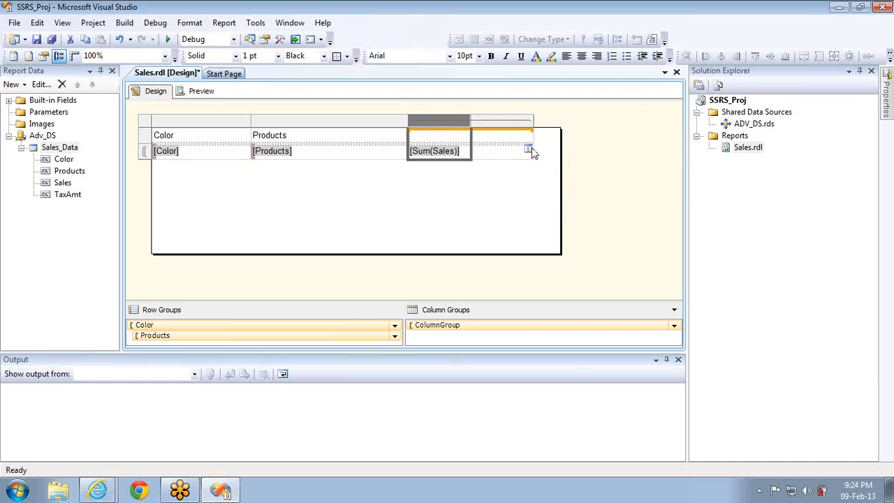
{"action": "left_click", "coordinate": [528, 151]}
{"action": "left_click", "coordinate": [559, 206]}
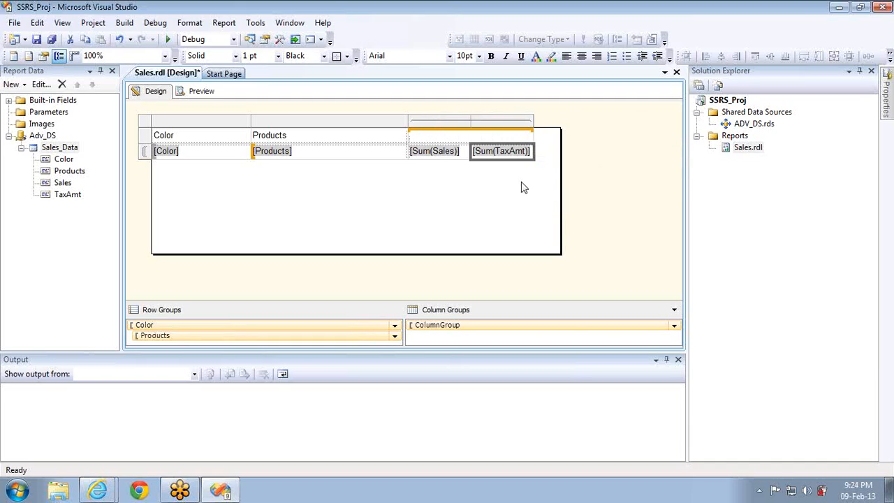
Label the value column headers Sales and Tax
{"action": "right_click", "coordinate": [457, 141]}
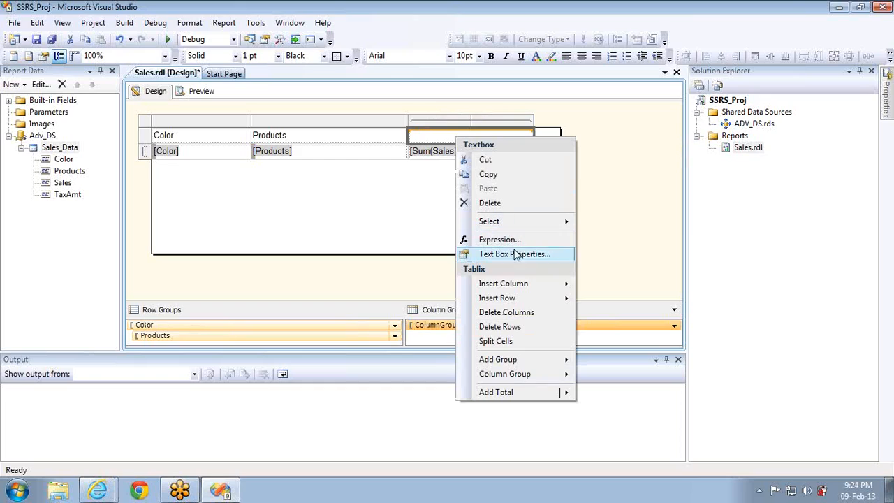
{"action": "left_click", "coordinate": [504, 343]}
{"action": "left_click", "coordinate": [441, 137]}
{"action": "type", "text": "Sales"}
{"action": "left_click", "coordinate": [488, 142]}
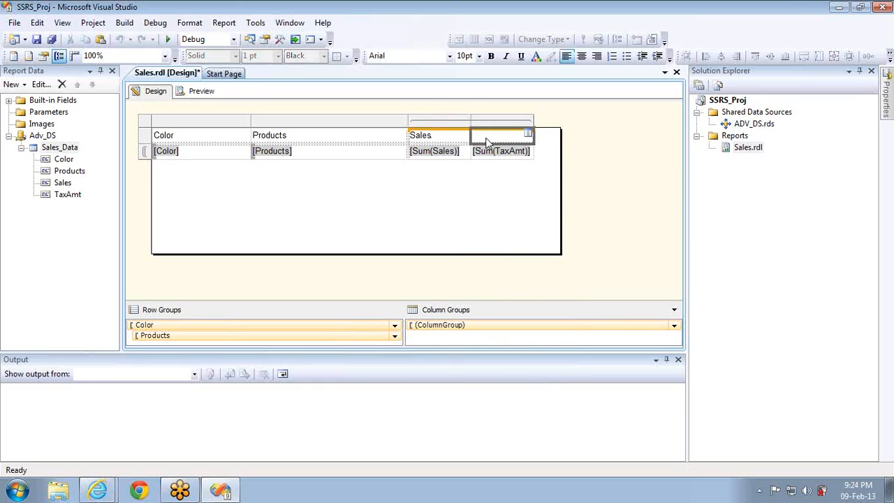
{"action": "type", "text": "Tax"}
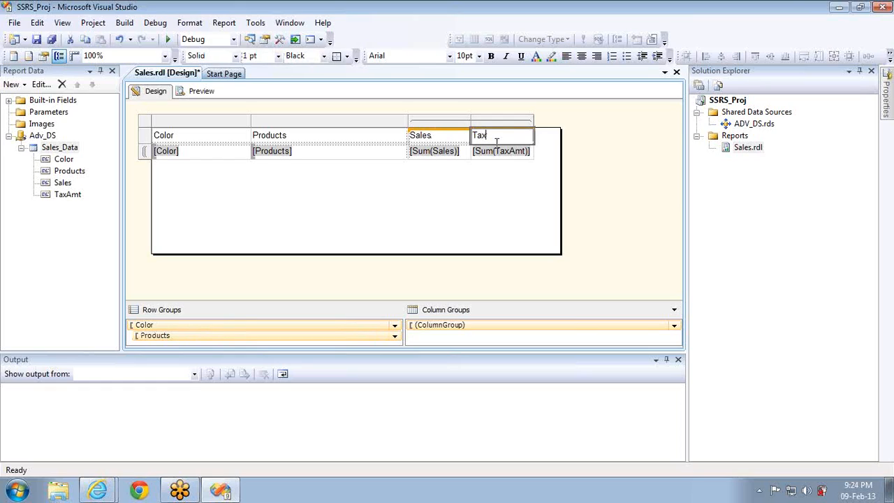
{"action": "left_click", "coordinate": [464, 154]}
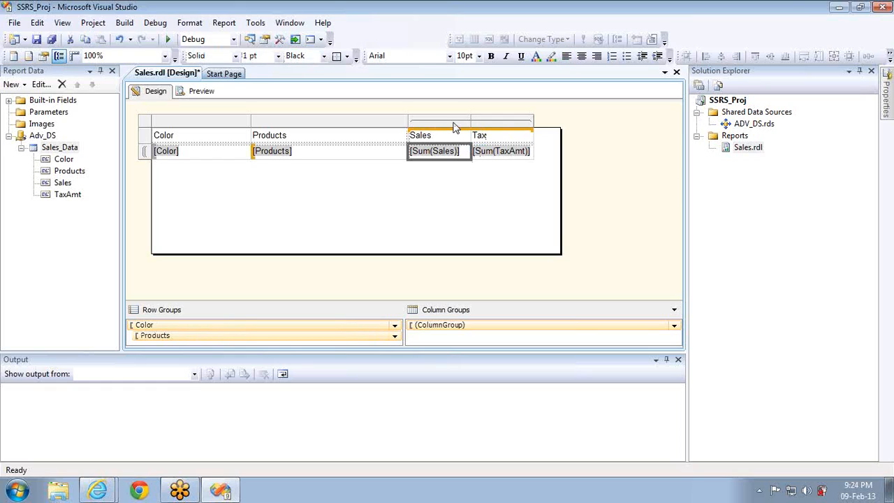
Right-align the Tax and Sales columns and clear the Color and Products header text
{"action": "left_click", "coordinate": [518, 120]}
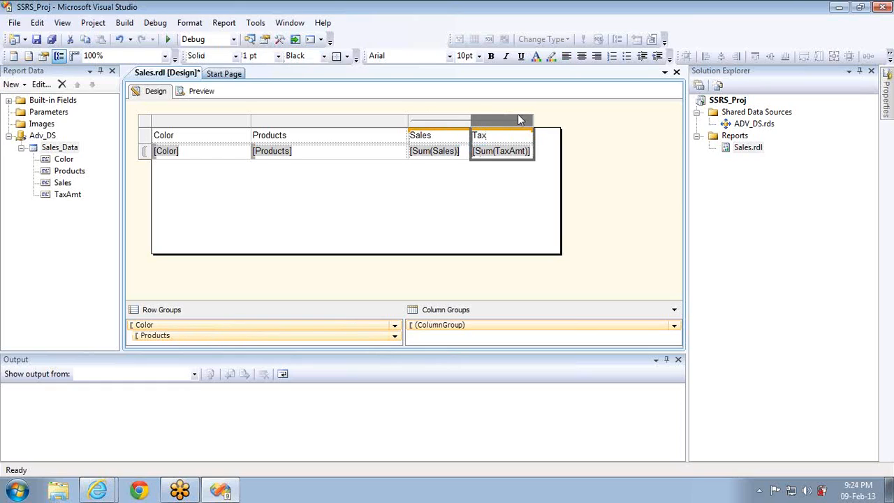
{"action": "left_click", "coordinate": [595, 60]}
{"action": "left_click", "coordinate": [440, 121]}
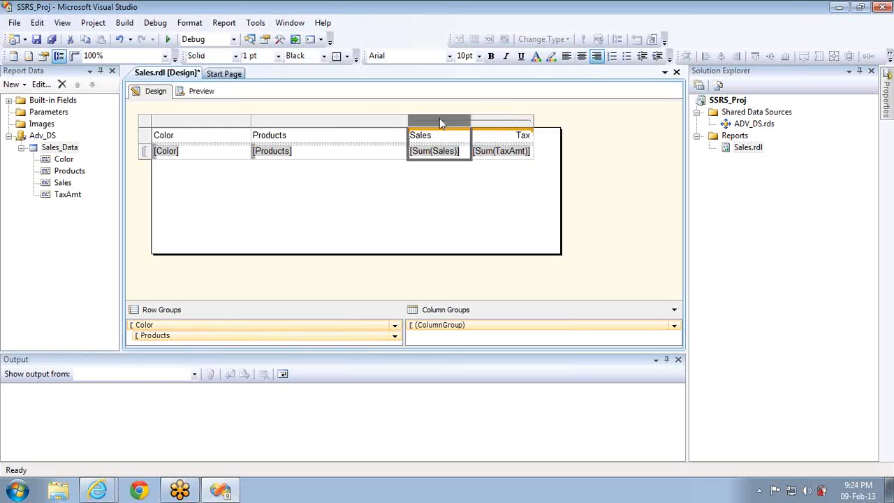
{"action": "left_click", "coordinate": [596, 56]}
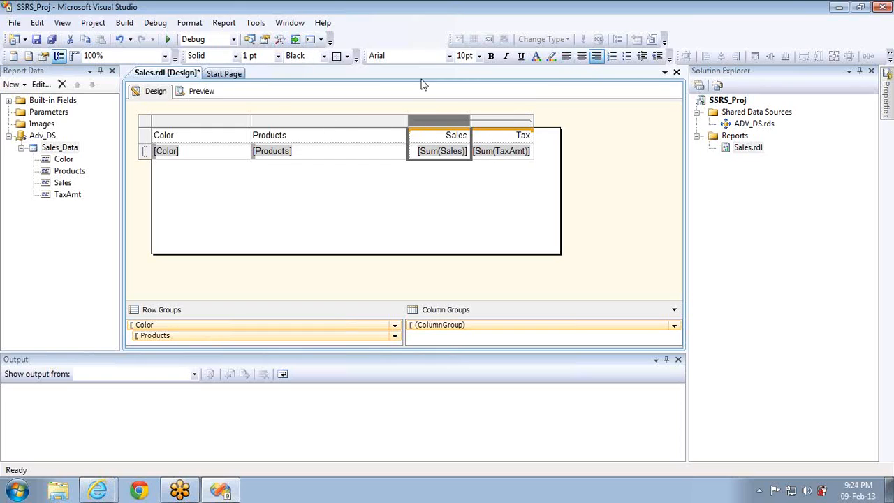
{"action": "left_click", "coordinate": [283, 135]}
{"action": "left_click", "coordinate": [203, 139], "text": "ctrl"}
{"action": "key", "text": "Delete"}
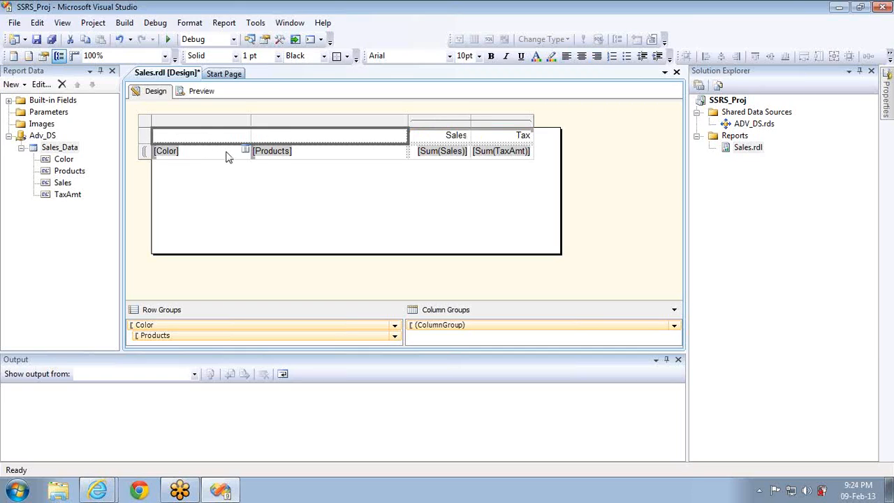
Make the [Color] and [Products] cells and the Sales and Tax headers bold
{"action": "left_click", "coordinate": [225, 157]}
{"action": "left_click", "coordinate": [318, 157]}
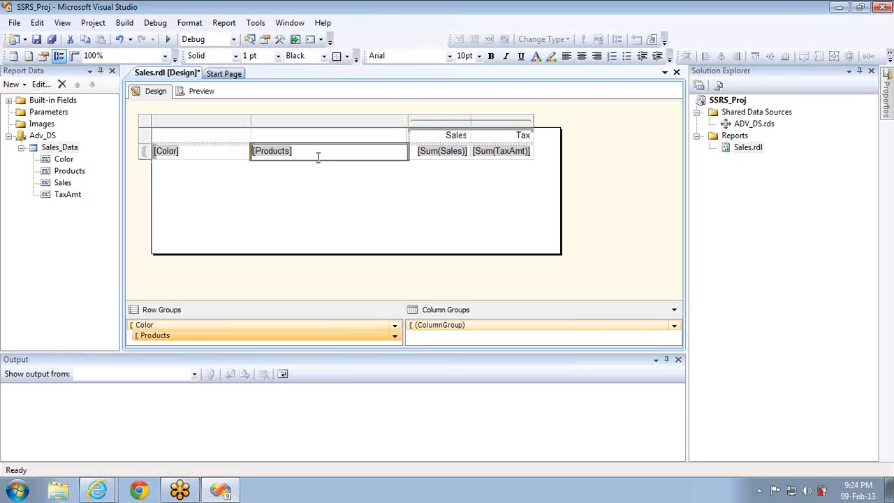
{"action": "left_click", "coordinate": [317, 157]}
{"action": "key", "text": "ctrl+b"}
{"action": "left_click", "coordinate": [237, 152], "text": "ctrl"}
{"action": "key", "text": "ctrl+b"}
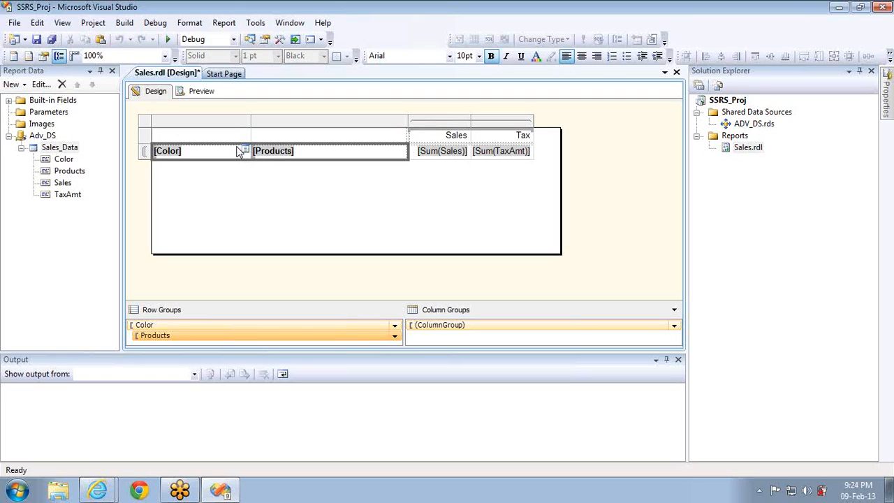
{"action": "left_click", "coordinate": [438, 134]}
{"action": "left_click", "coordinate": [489, 138], "text": "ctrl"}
{"action": "key", "text": "ctrl+b"}
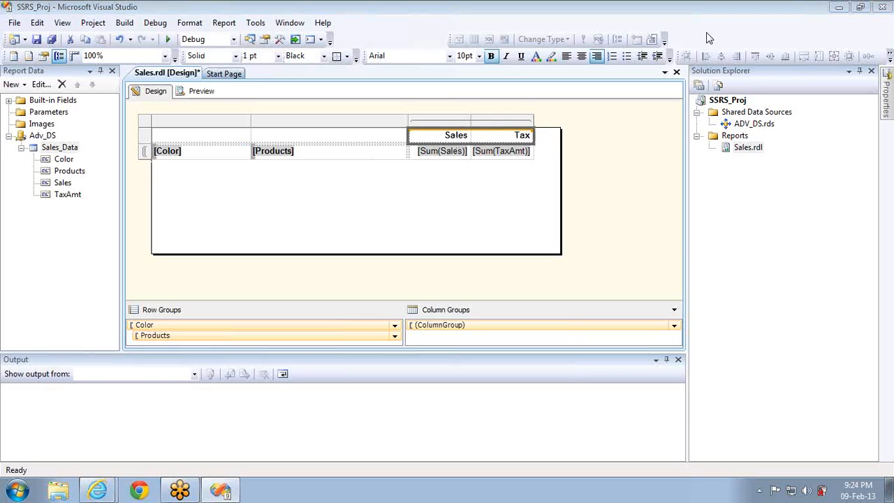
Set BackgroundColor to Black for the selected [Color] and [Products] cells
{"action": "left_click", "coordinate": [266, 40]}
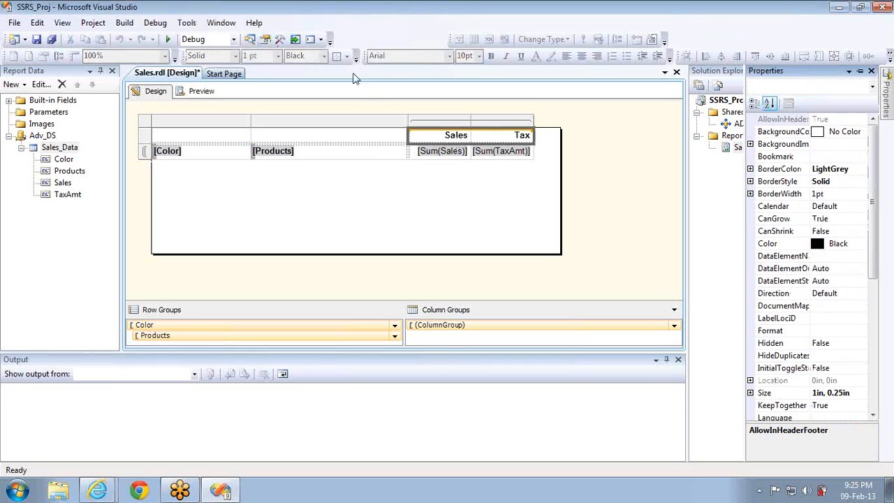
{"action": "left_click", "coordinate": [363, 153]}
{"action": "left_click", "coordinate": [226, 152], "text": "ctrl"}
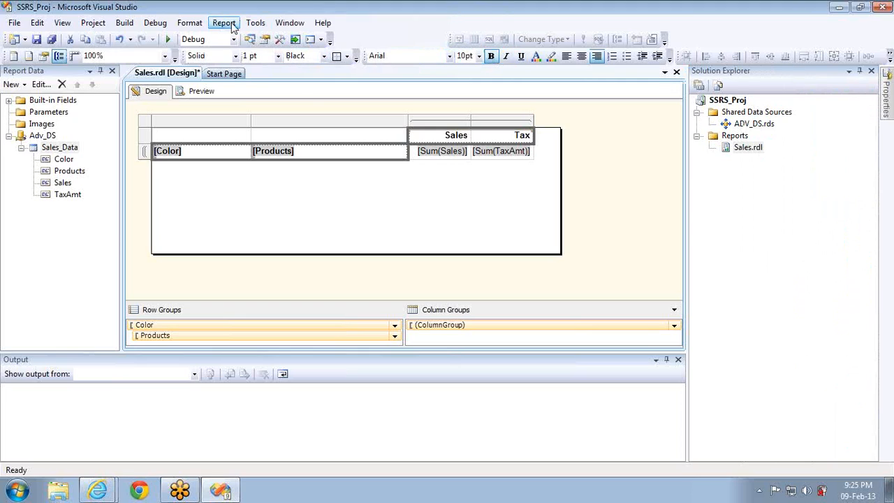
{"action": "left_click", "coordinate": [267, 41]}
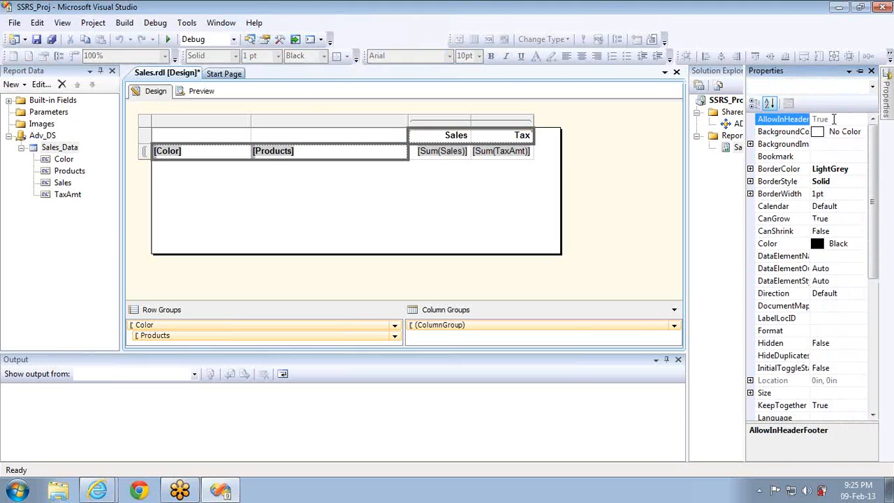
{"action": "left_click", "coordinate": [863, 132]}
{"action": "left_click", "coordinate": [863, 133]}
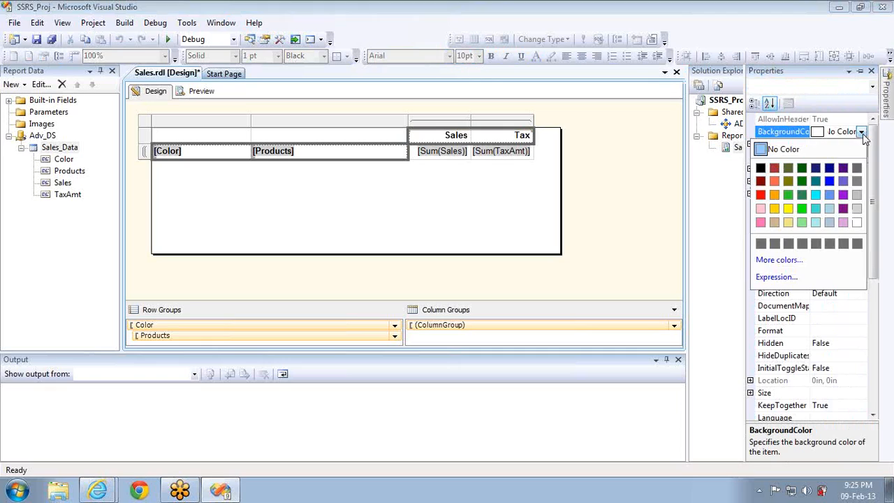
{"action": "left_click", "coordinate": [761, 168]}
Set the cells' text Color to White and preview the report
{"action": "left_click", "coordinate": [863, 245]}
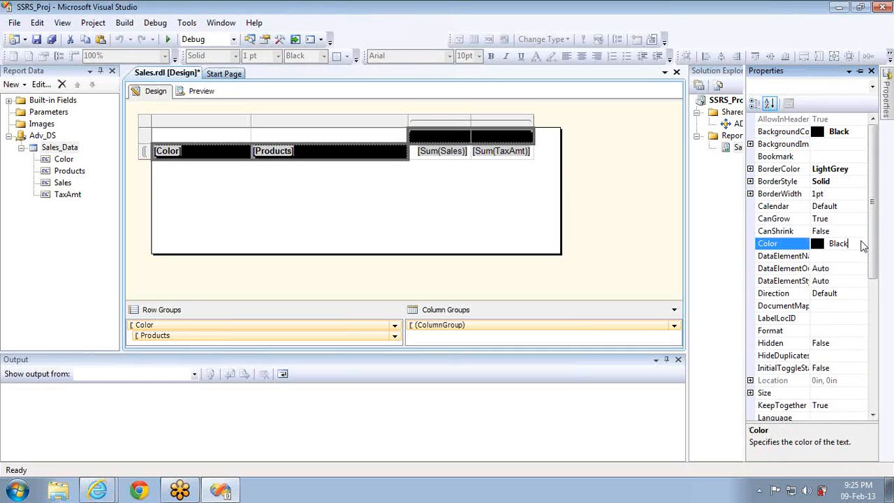
{"action": "left_click", "coordinate": [863, 244]}
{"action": "left_click", "coordinate": [859, 309]}
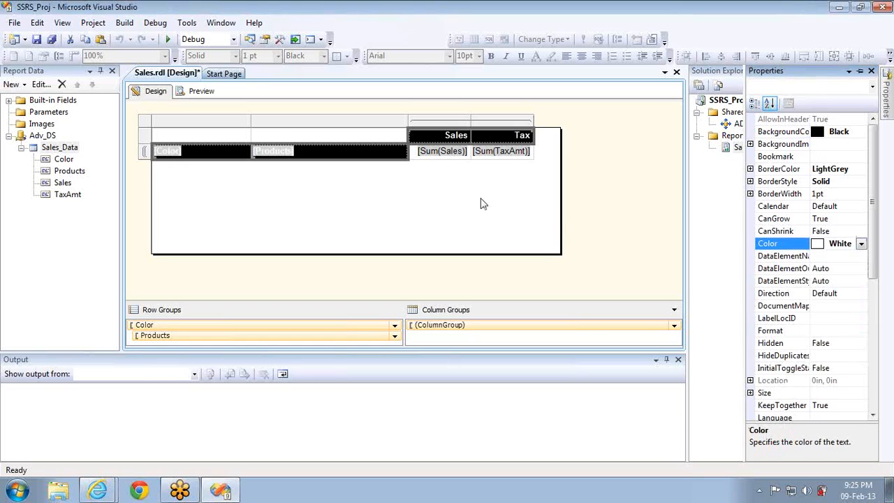
{"action": "left_click", "coordinate": [202, 94]}
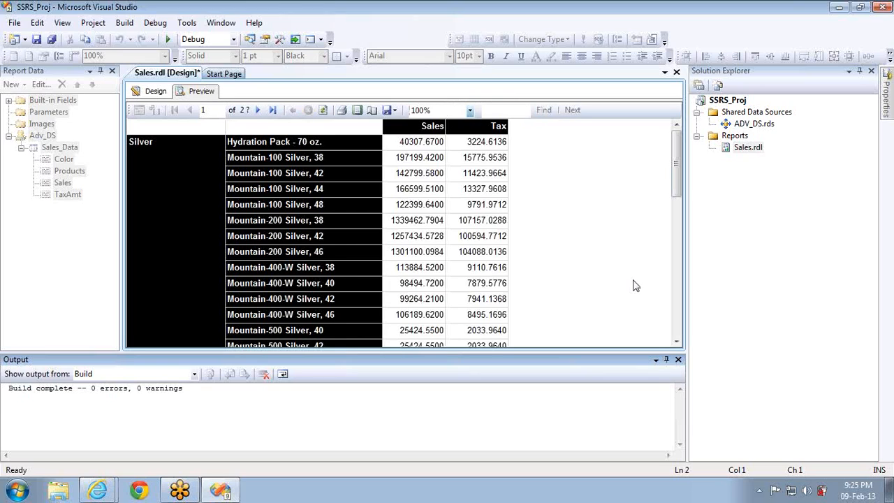
Close the Output window, return to Design, and trim the report body's height and width to the matrix
{"action": "left_click", "coordinate": [677, 360]}
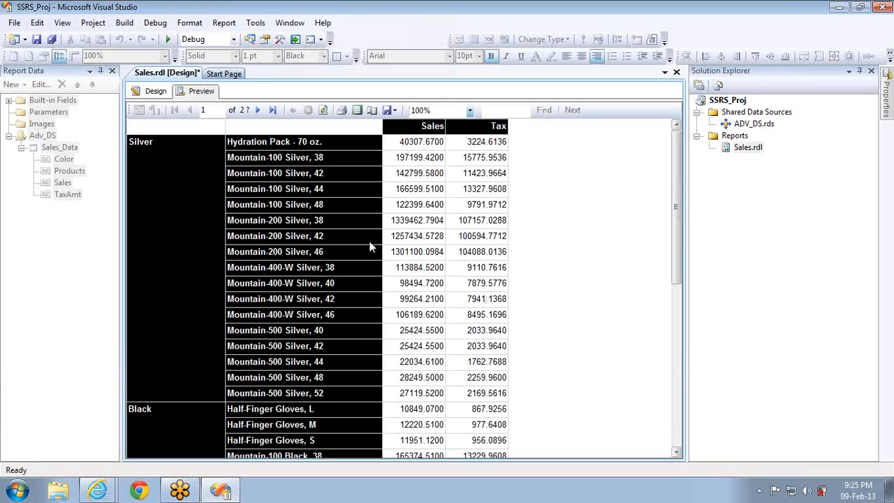
{"action": "left_click", "coordinate": [155, 91]}
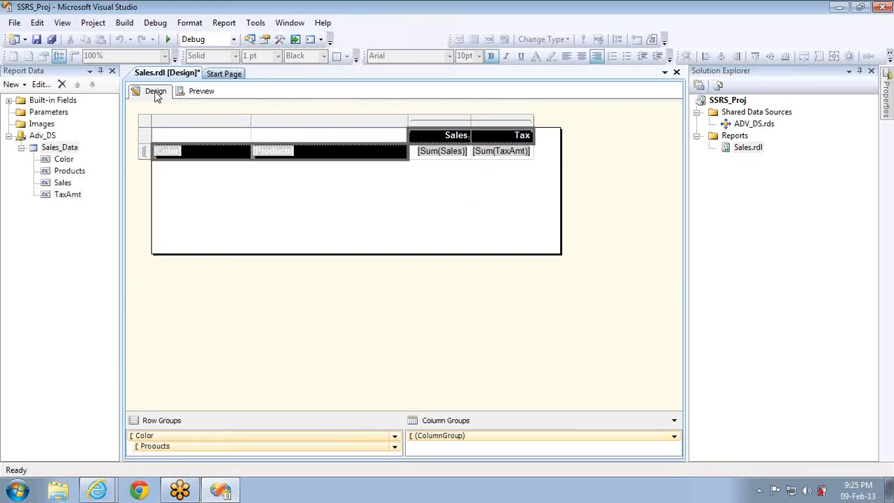
{"action": "left_click_drag", "start_coordinate": [340, 252], "coordinate": [343, 158]}
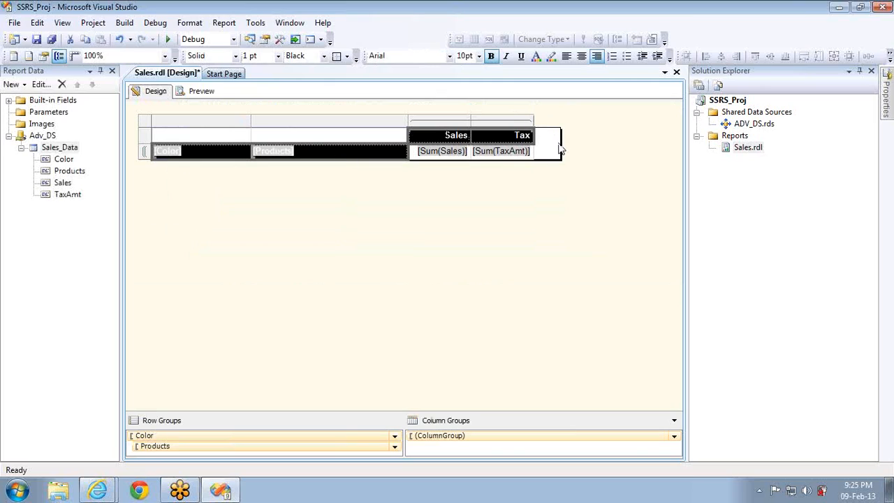
{"action": "left_click_drag", "start_coordinate": [561, 146], "coordinate": [529, 145]}
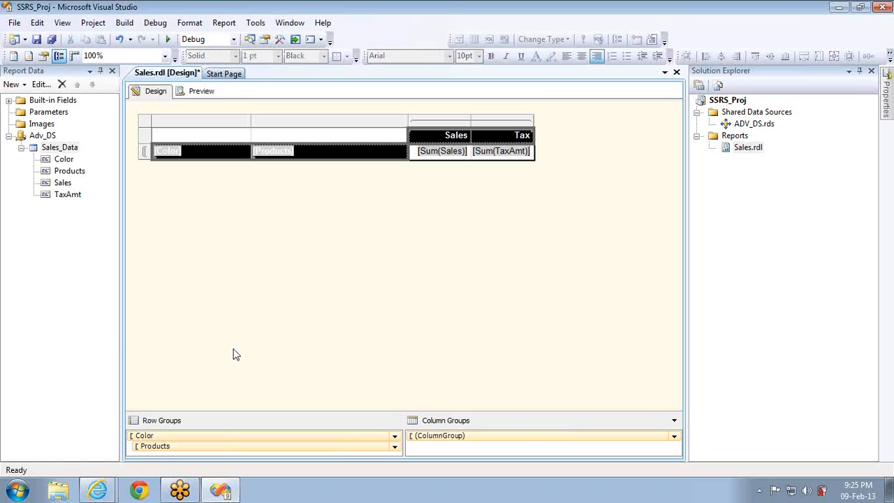
{"action": "key", "text": "super"}
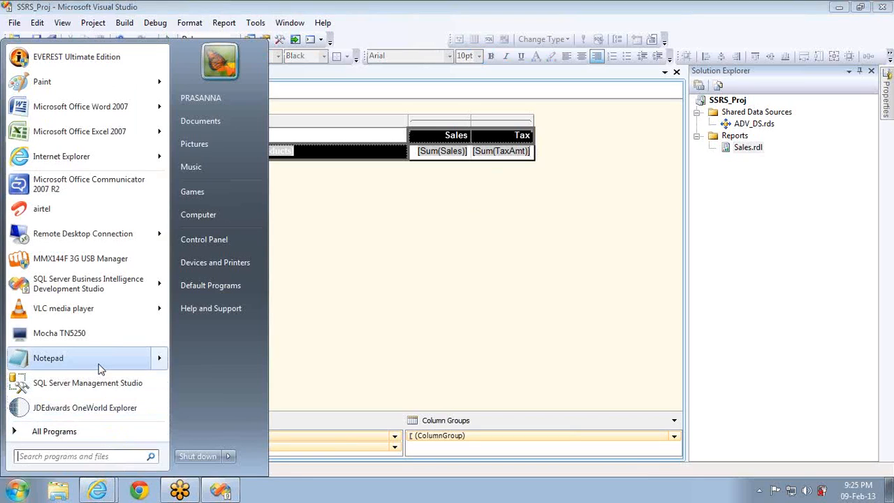
{"action": "left_click", "coordinate": [82, 431]}
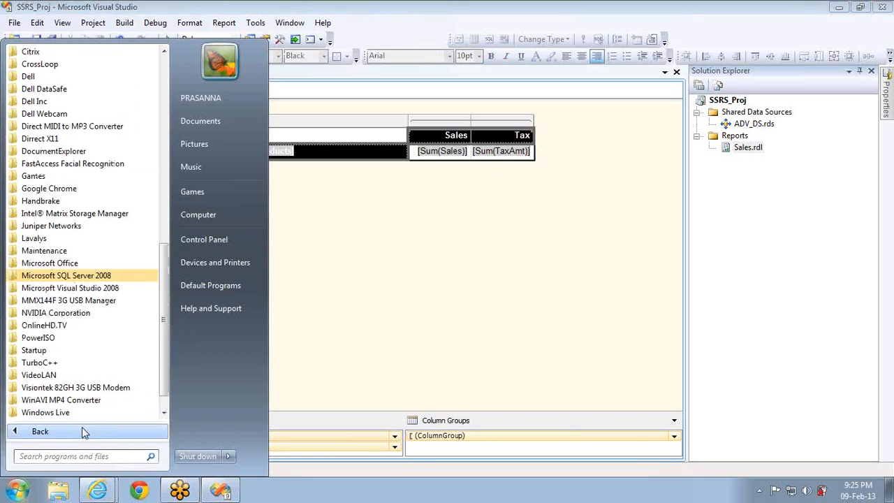
{"action": "left_click", "coordinate": [95, 278]}
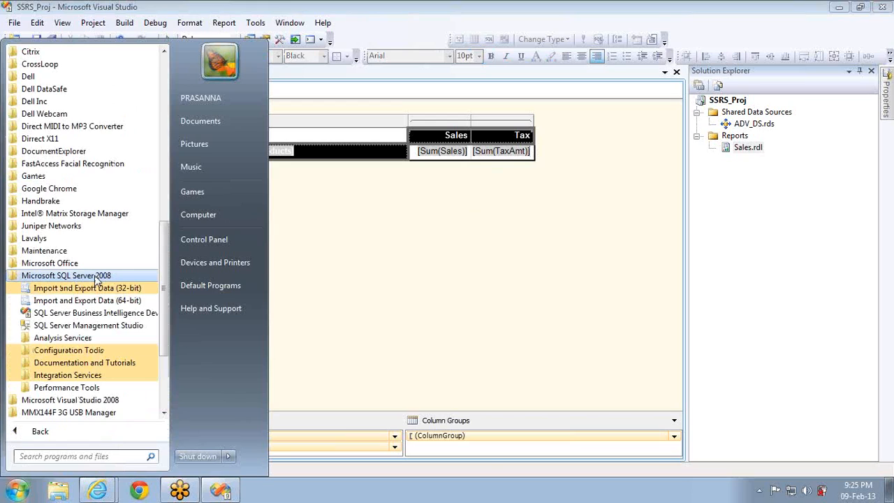
{"action": "left_click", "coordinate": [83, 352]}
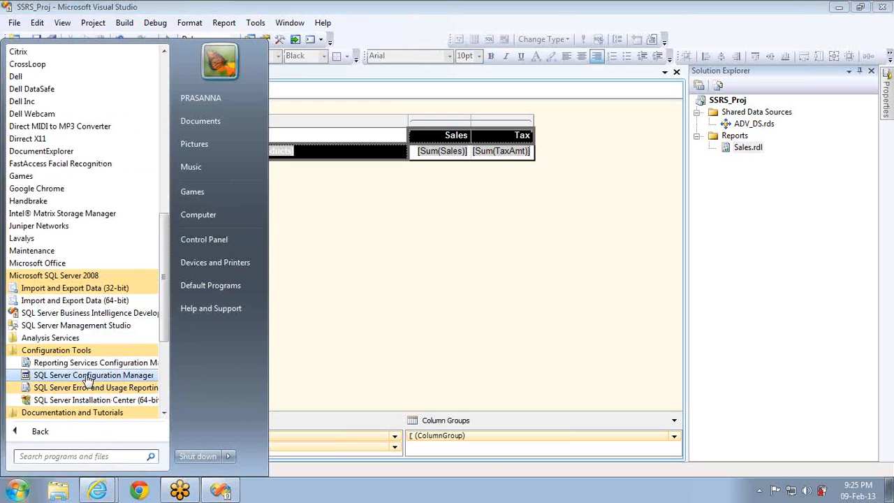
{"action": "left_click", "coordinate": [88, 377]}
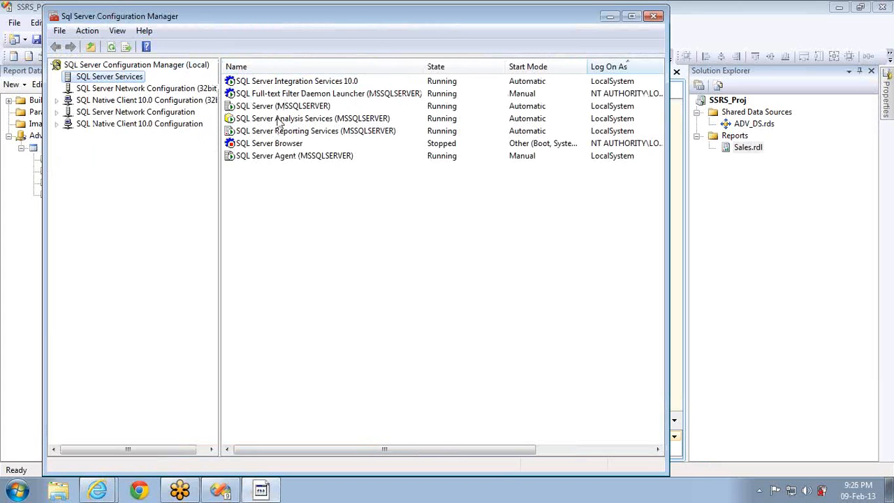
{"action": "left_click", "coordinate": [280, 133]}
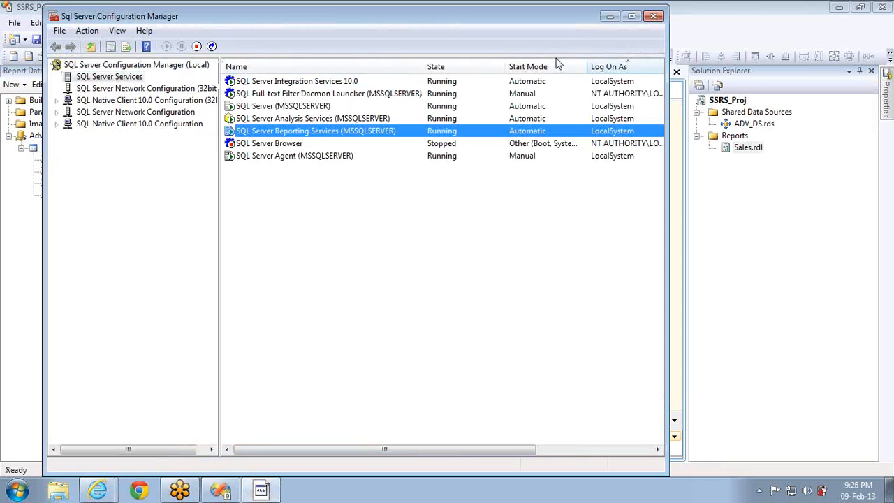
{"action": "left_click", "coordinate": [654, 16]}
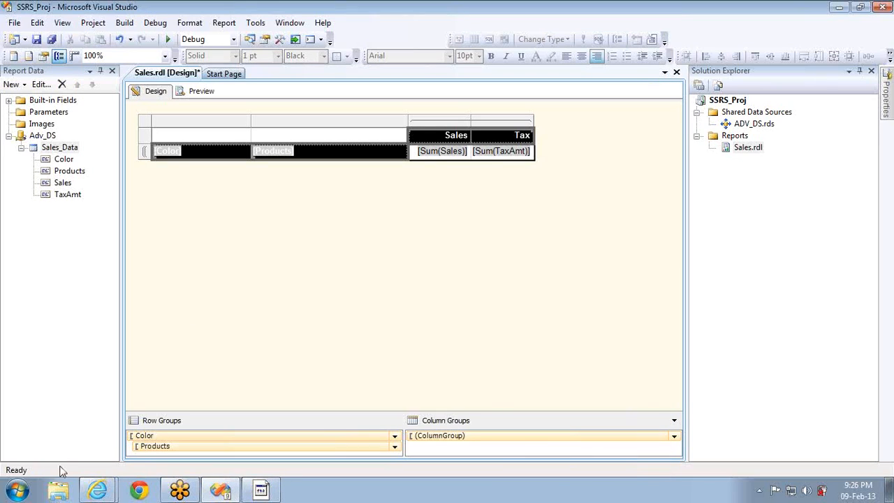
Launch Reporting Services Configuration Manager from Microsoft SQL Server 2008 Configuration Tools
{"action": "left_click", "coordinate": [17, 491]}
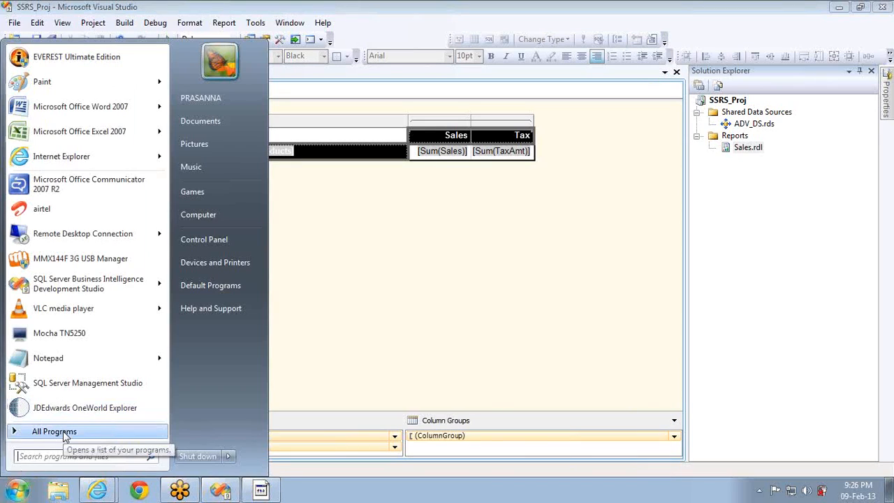
{"action": "left_click", "coordinate": [65, 433]}
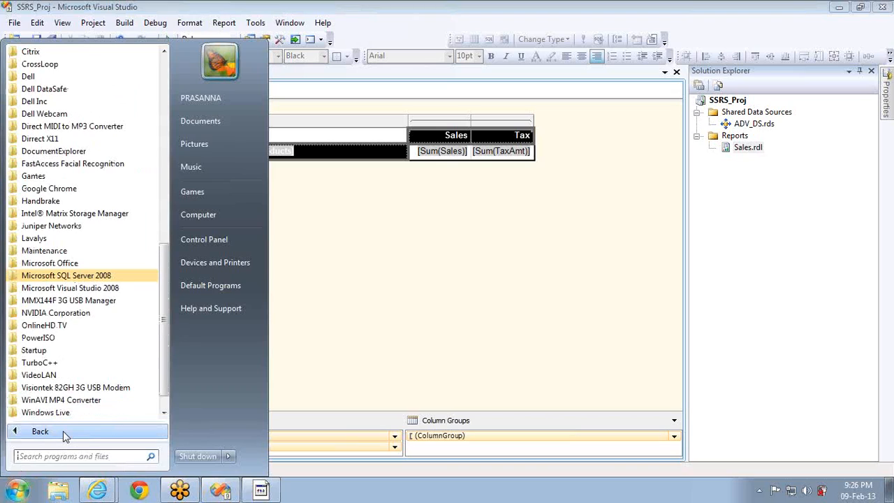
{"action": "left_click", "coordinate": [100, 279]}
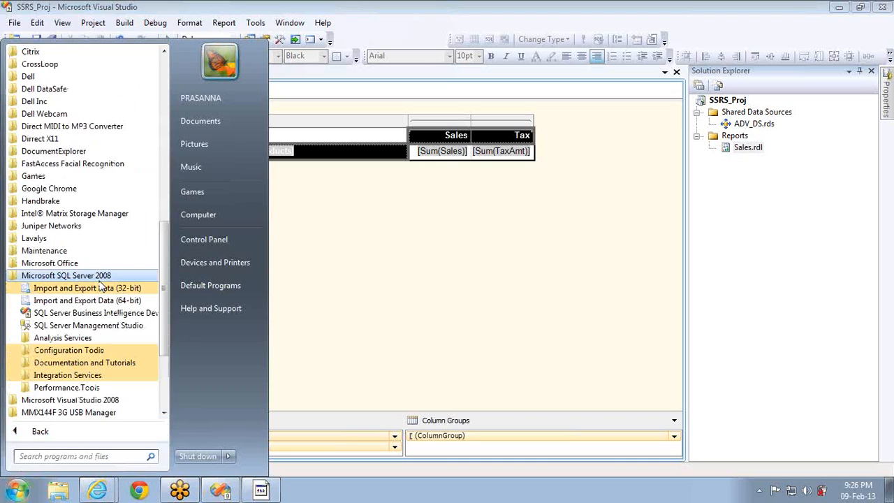
{"action": "left_click", "coordinate": [70, 352]}
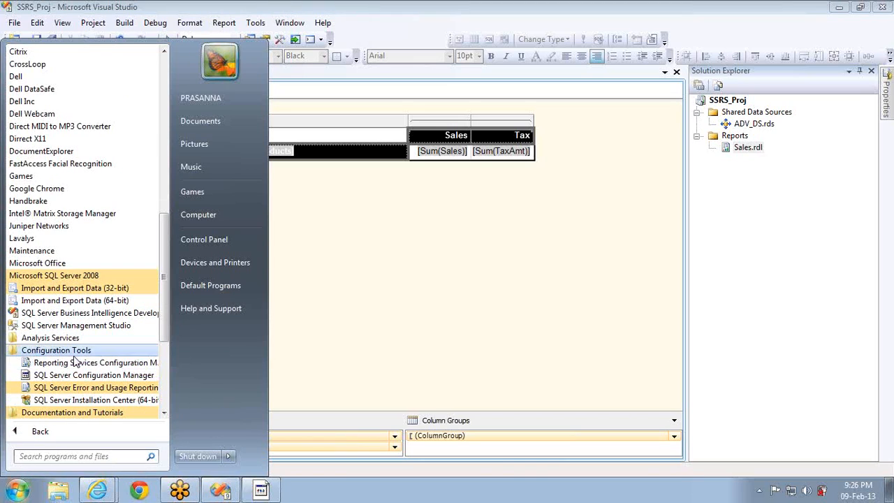
{"action": "left_click", "coordinate": [97, 364]}
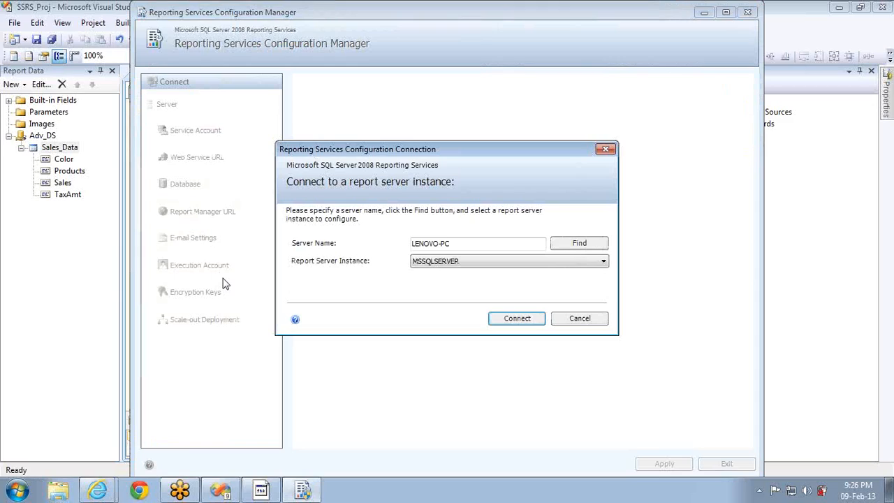
Connect to the MSSQLSERVER report server instance on LENOVO-PC
{"action": "left_click", "coordinate": [466, 243]}
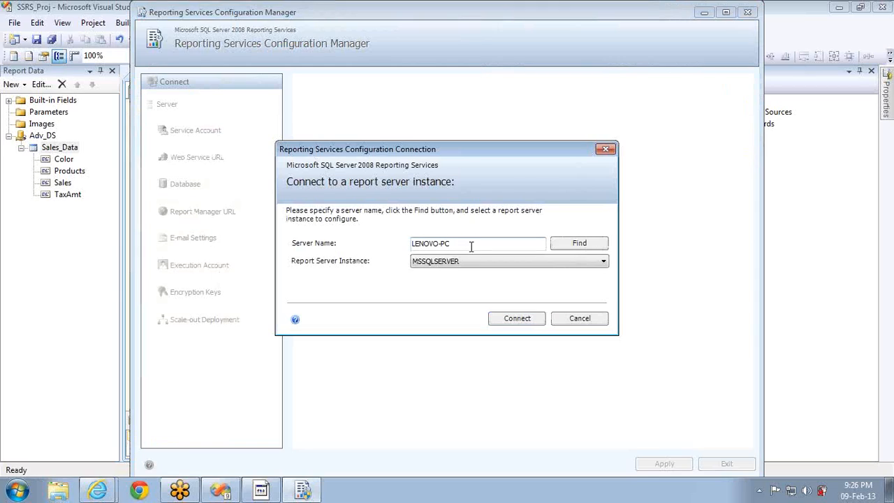
{"action": "left_click", "coordinate": [461, 261]}
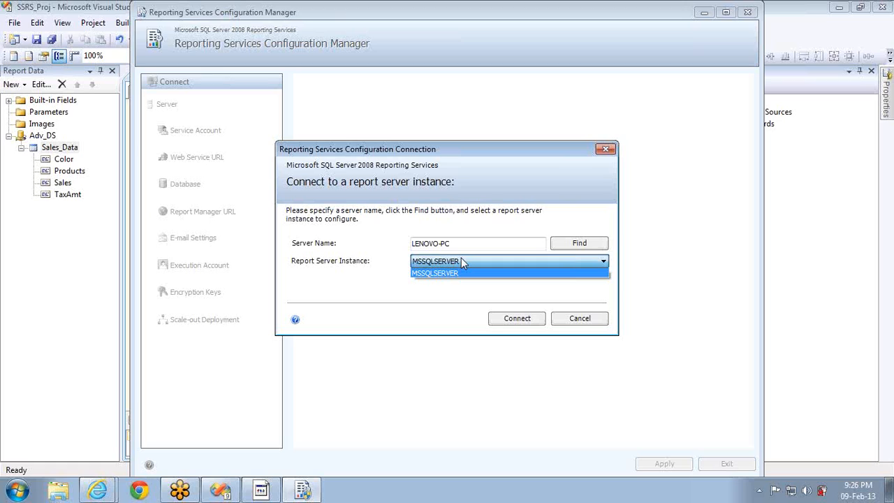
{"action": "left_click", "coordinate": [506, 316]}
{"action": "left_click", "coordinate": [508, 319]}
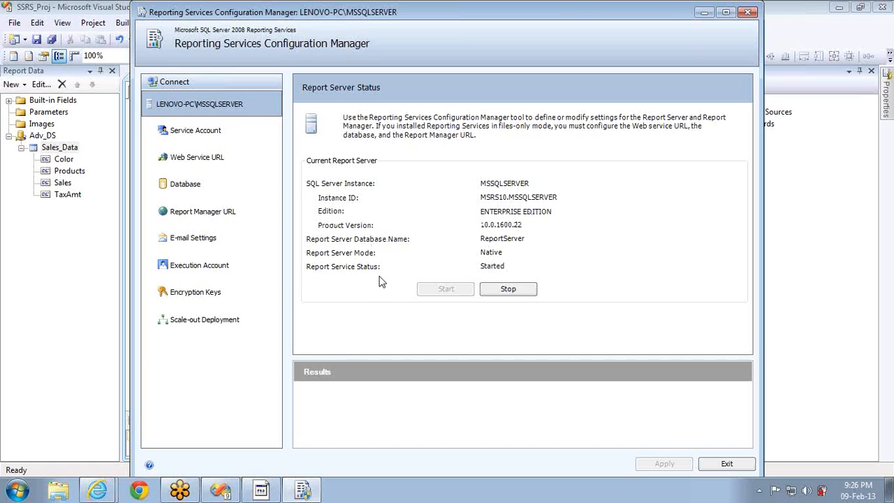
{"action": "left_click", "coordinate": [202, 130]}
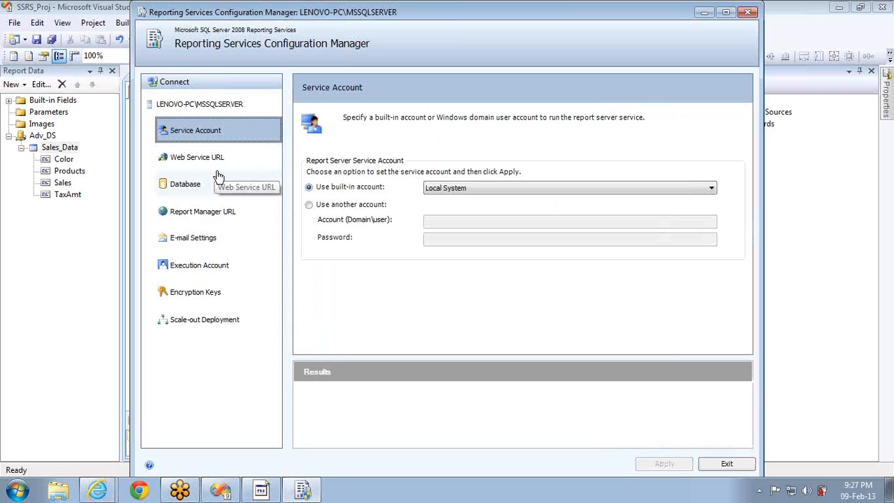
{"action": "left_click", "coordinate": [204, 156]}
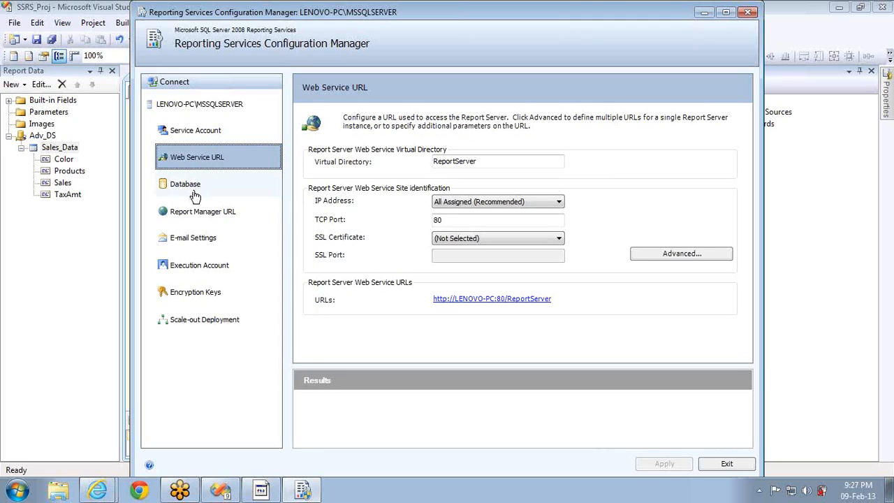
{"action": "left_click", "coordinate": [193, 191]}
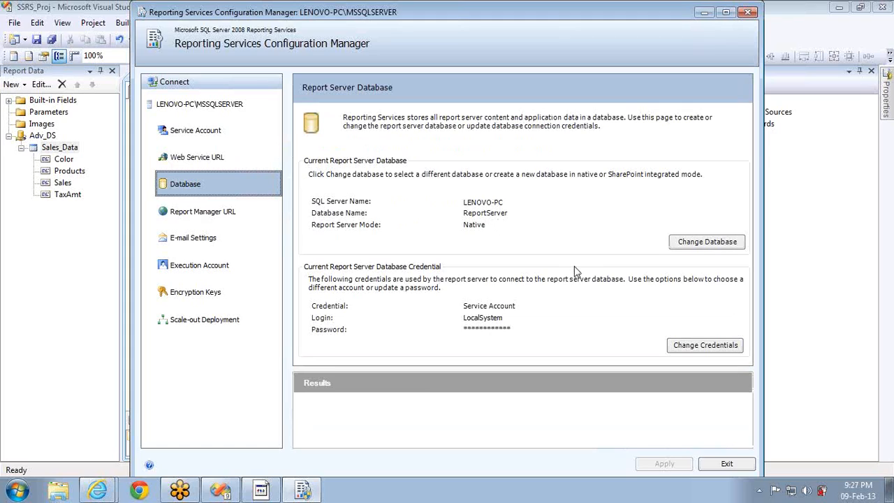
{"action": "left_click", "coordinate": [223, 216]}
{"action": "left_click", "coordinate": [200, 237]}
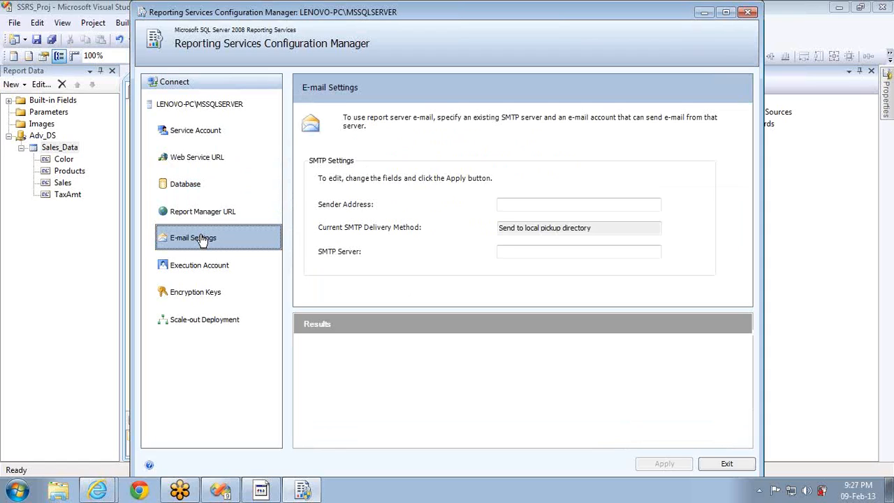
{"action": "left_click", "coordinate": [179, 104]}
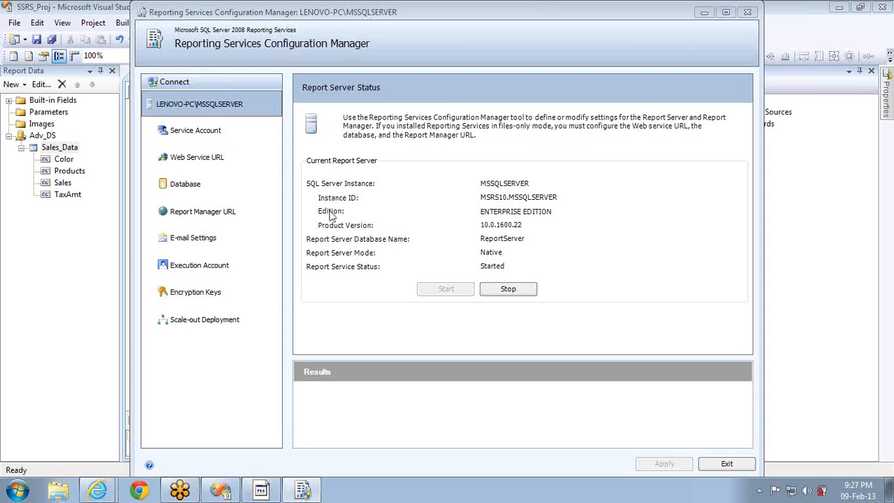
{"action": "left_click", "coordinate": [17, 491]}
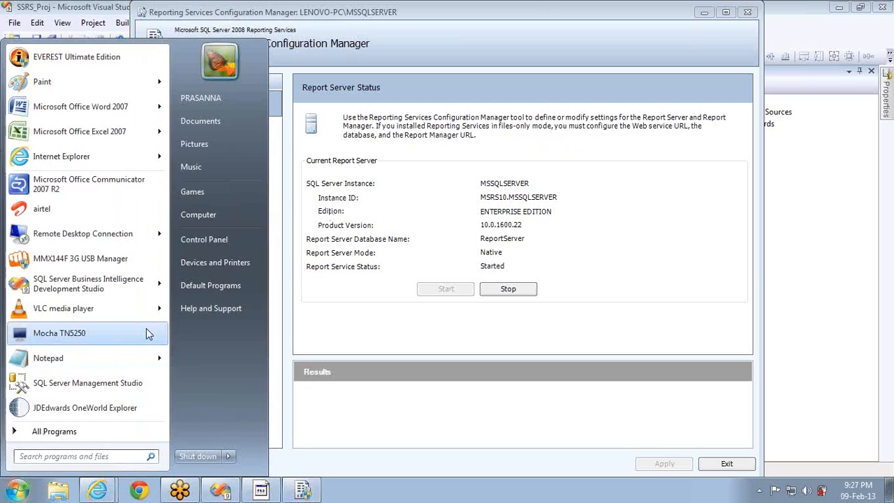
Start SQL Server Management Studio, connect to localhost, and select the ReportServer and ReportServerTempDB databases
{"action": "left_click", "coordinate": [60, 384]}
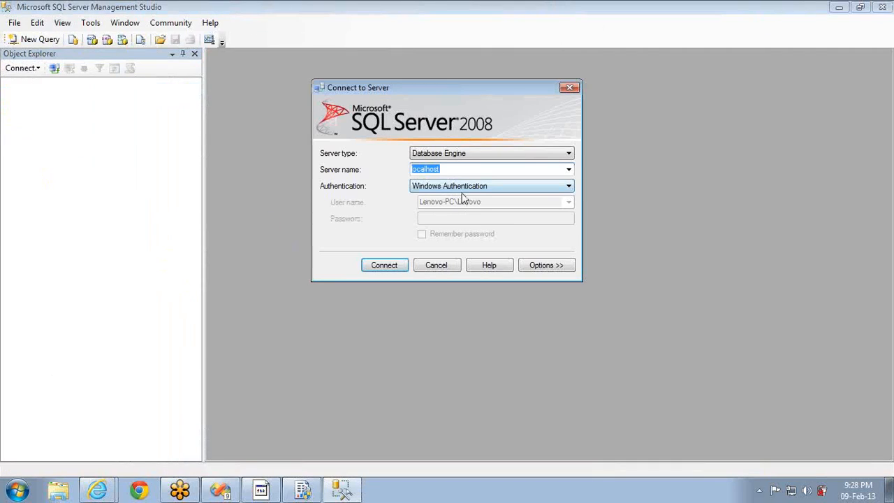
{"action": "left_click", "coordinate": [393, 265]}
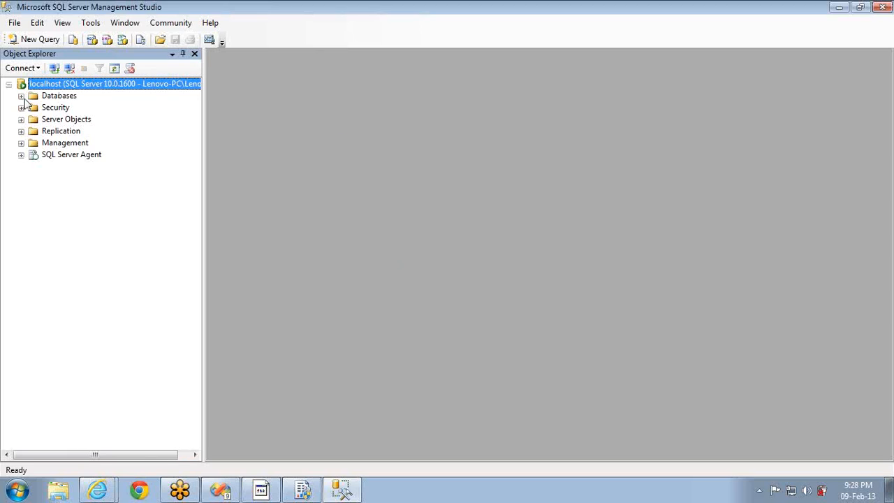
{"action": "left_click", "coordinate": [21, 96]}
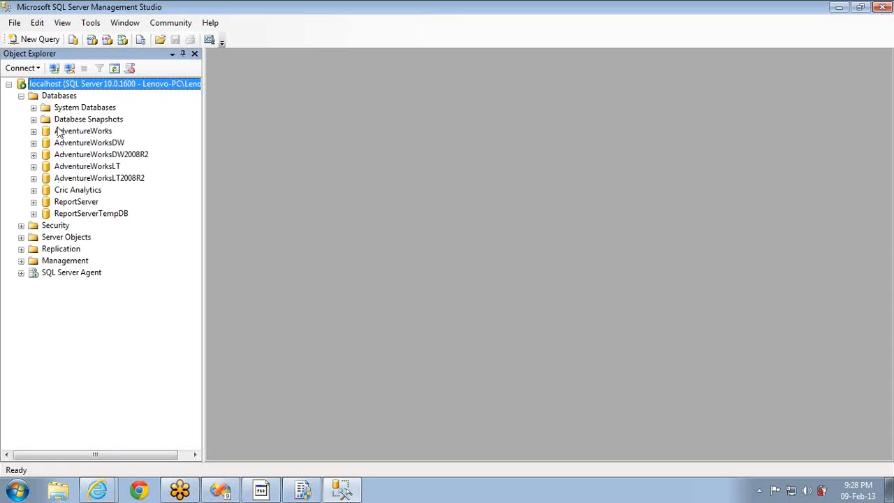
{"action": "left_click", "coordinate": [73, 203]}
{"action": "left_click", "coordinate": [80, 216]}
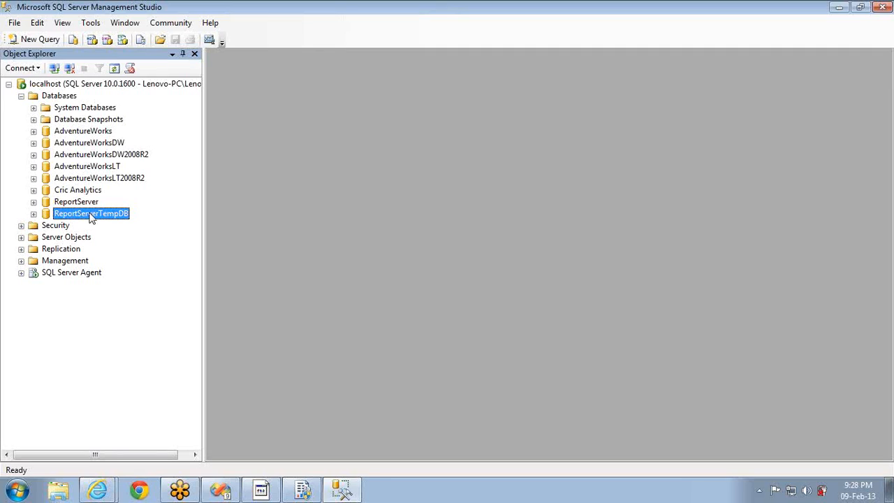
{"action": "left_click", "coordinate": [91, 215]}
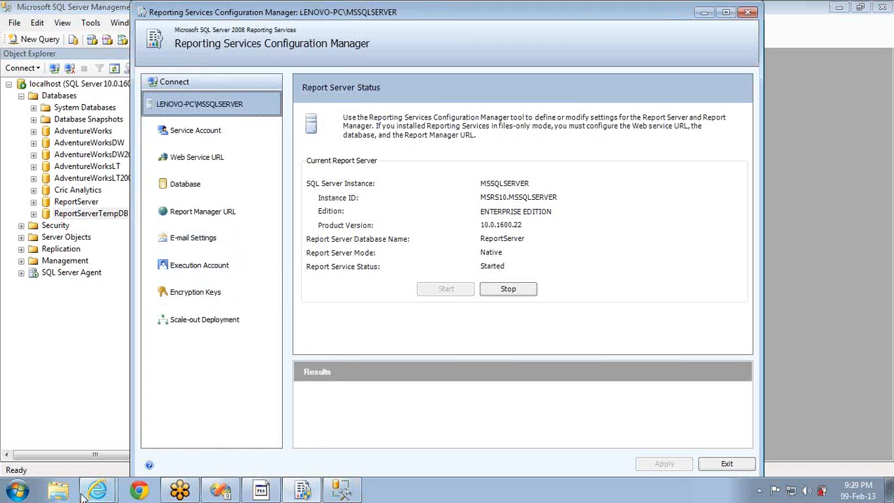
In the ReportServer browser window, change the address host from lenovo-pc to localhost and load it
{"action": "mouse_move", "coordinate": [89, 492]}
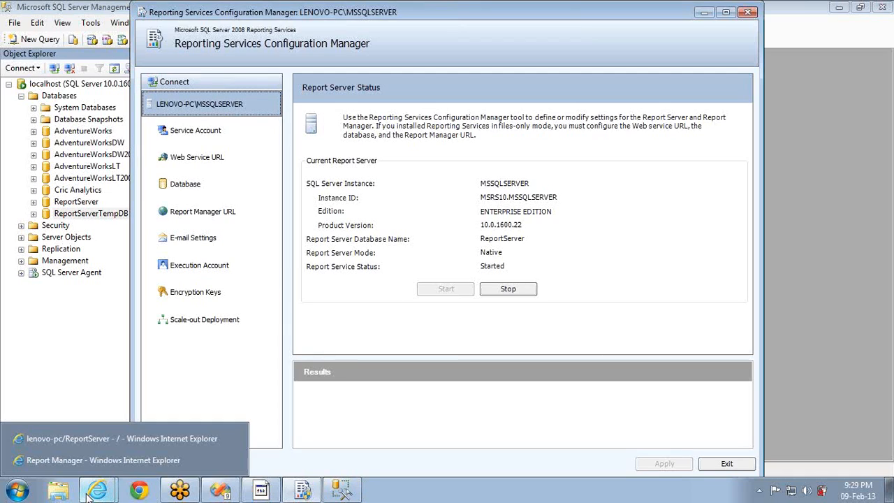
{"action": "left_click", "coordinate": [105, 440]}
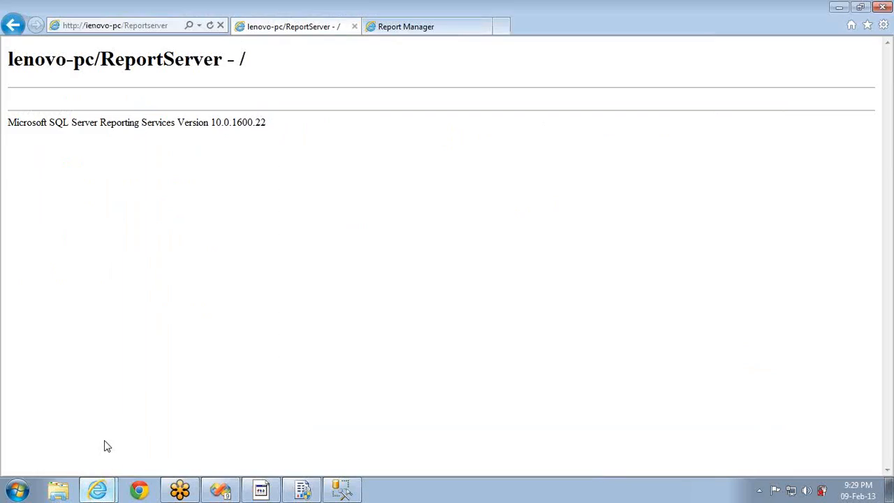
{"action": "left_click", "coordinate": [120, 26]}
{"action": "left_click", "coordinate": [120, 27]}
{"action": "key", "text": "shift+Left"}
{"action": "key", "text": "shift+Left"}
{"action": "key", "text": "shift+Left"}
{"action": "key", "text": "shift+Left"}
{"action": "key", "text": "shift+Left"}
{"action": "key", "text": "shift+Left"}
{"action": "key", "text": "shift+Left"}
{"action": "key", "text": "shift+Left"}
{"action": "key", "text": "shift+Left"}
{"action": "type", "text": "localho"}
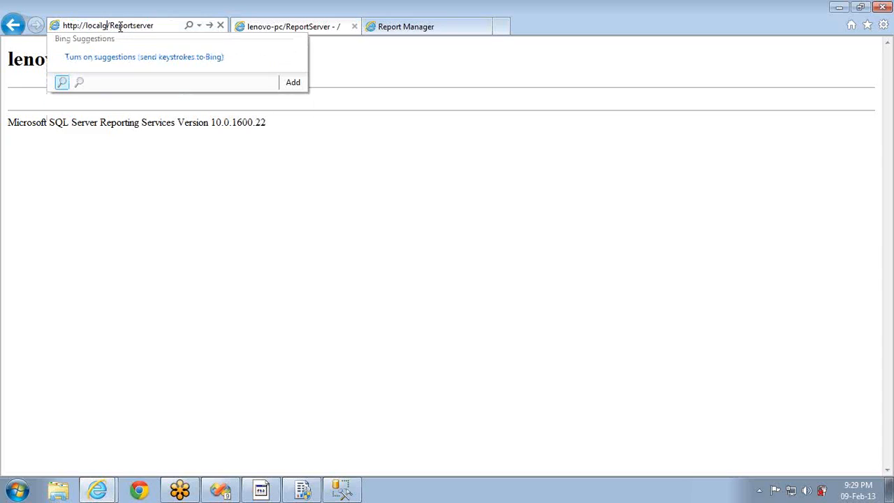
{"action": "type", "text": "st"}
{"action": "key", "text": "Return"}
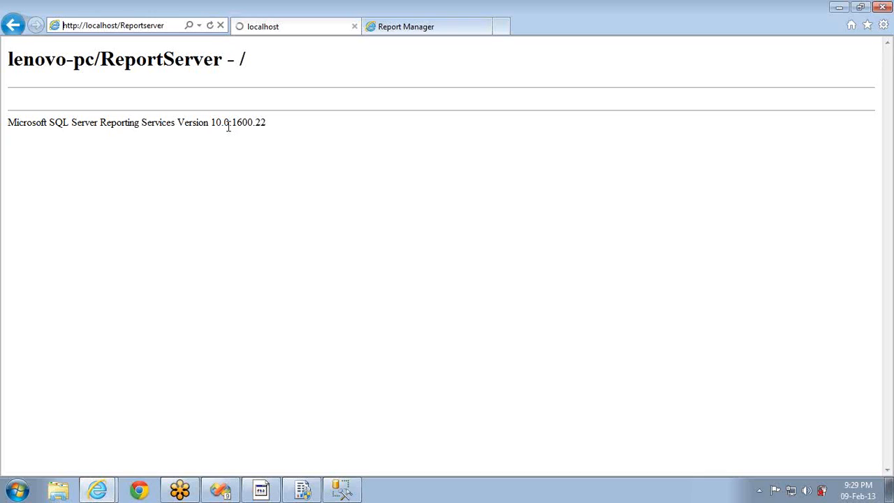
Compare the report server page with the empty Report Manager Home page
{"action": "left_click", "coordinate": [394, 34]}
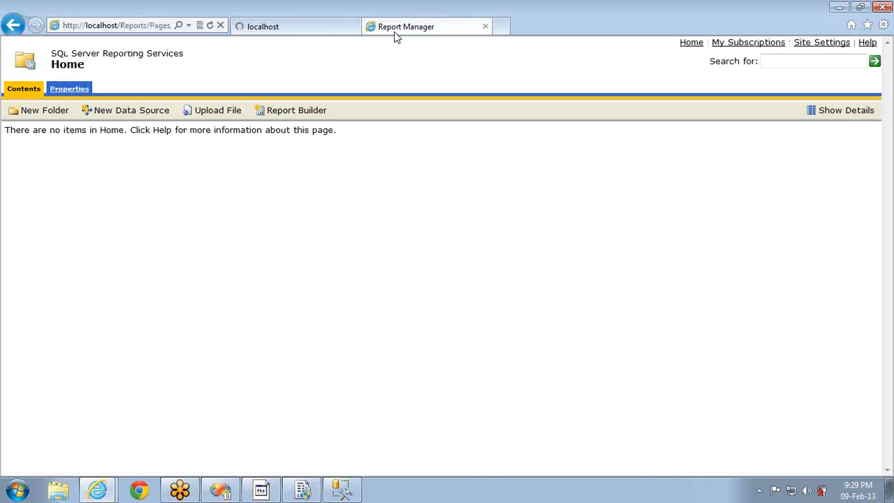
{"action": "left_click", "coordinate": [306, 28]}
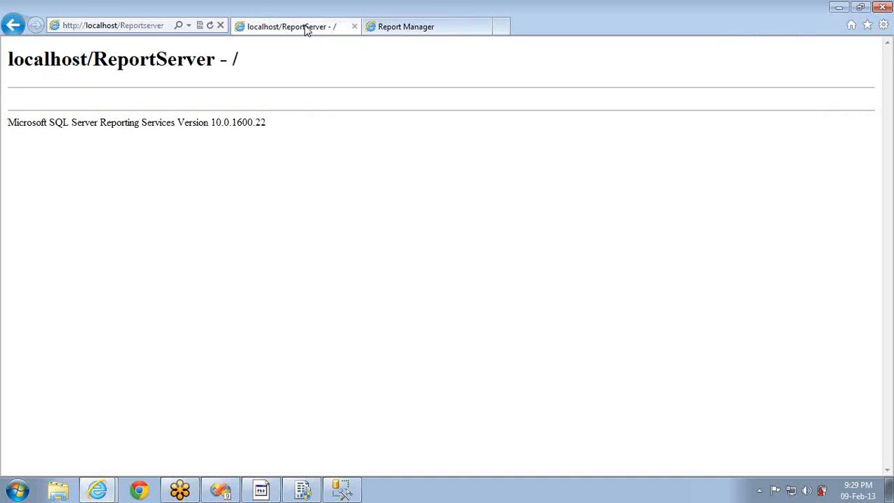
{"action": "left_click", "coordinate": [402, 31]}
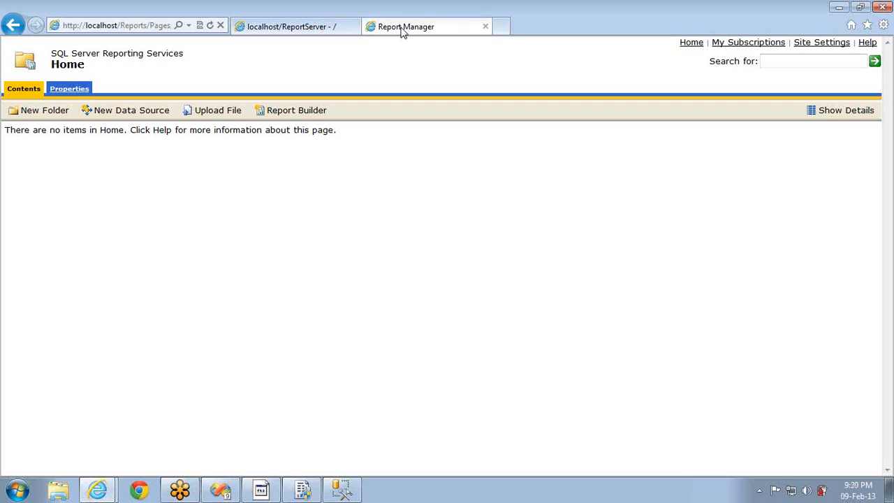
{"action": "left_click", "coordinate": [269, 26]}
{"action": "left_click", "coordinate": [371, 27]}
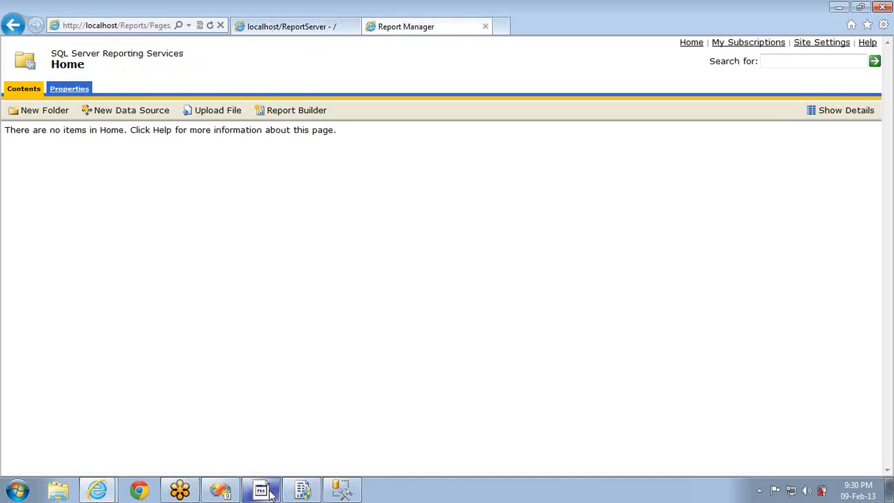
Review the Web Service URL and Report Manager URL (virtual directory Reports), then exit the configuration manager
{"action": "mouse_move", "coordinate": [264, 477]}
{"action": "left_click", "coordinate": [303, 489]}
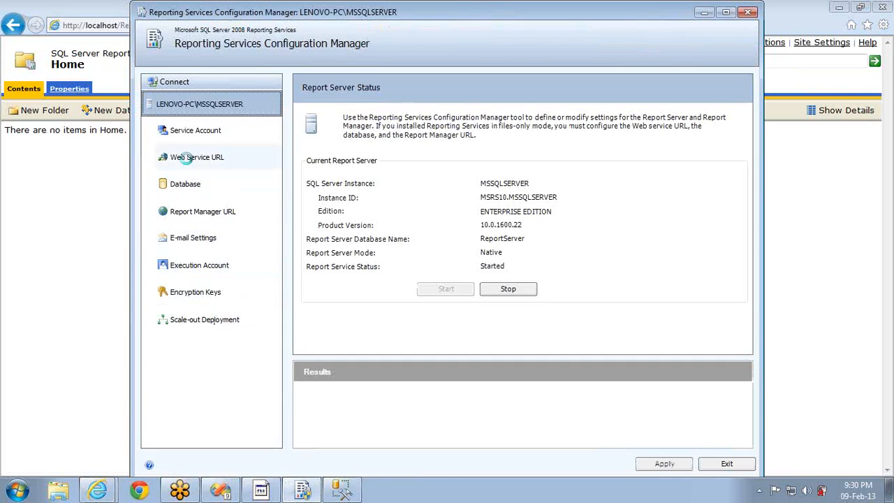
{"action": "left_click", "coordinate": [188, 160]}
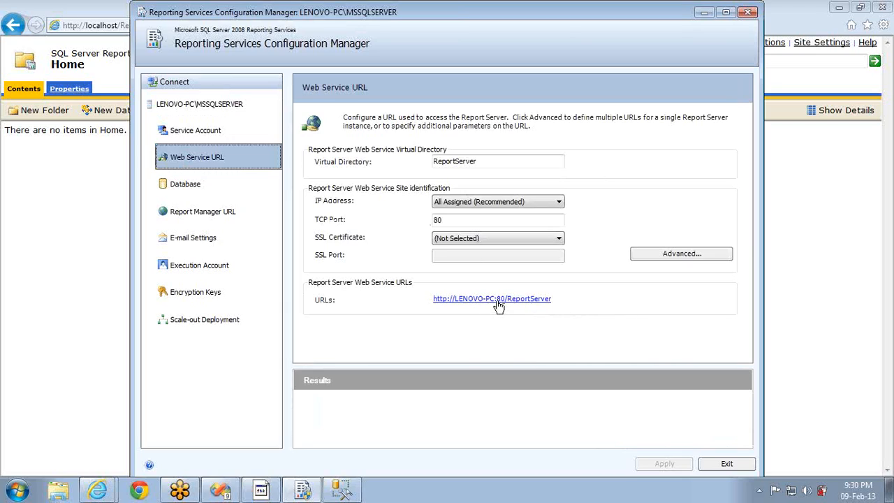
{"action": "left_click", "coordinate": [181, 211]}
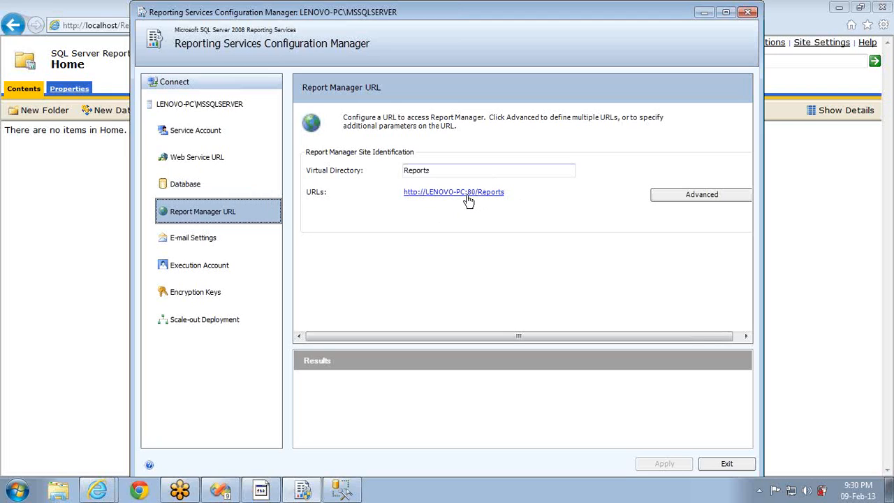
{"action": "left_click", "coordinate": [451, 170]}
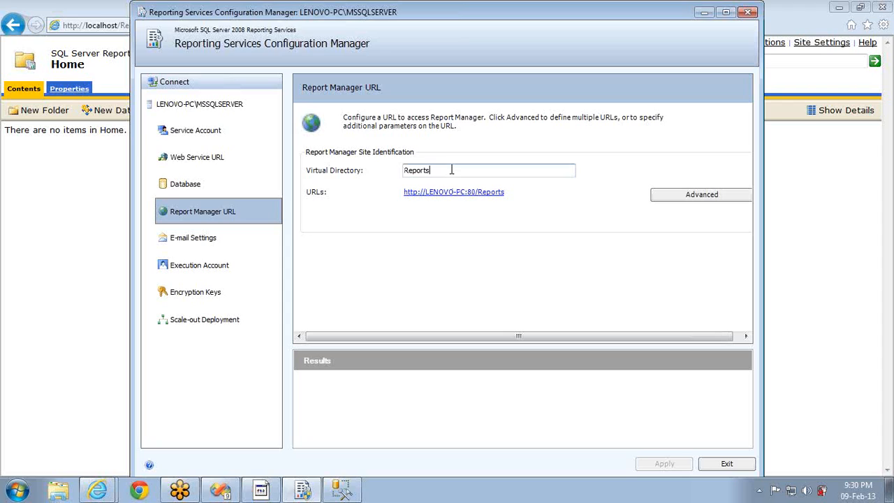
{"action": "left_click", "coordinate": [728, 464]}
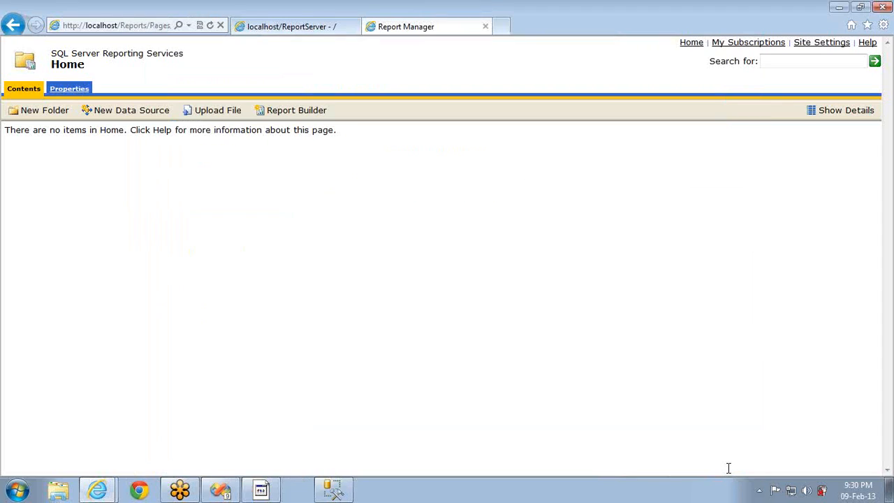
Check that the report server root and Report Manager Home are empty, then bring SSRS_Proj forward
{"action": "left_click", "coordinate": [313, 32]}
{"action": "left_click", "coordinate": [382, 33]}
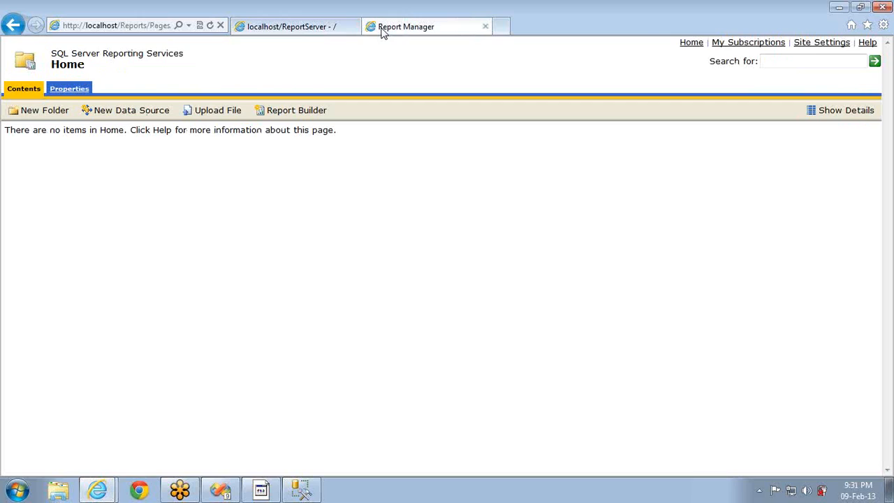
{"action": "left_click", "coordinate": [296, 25]}
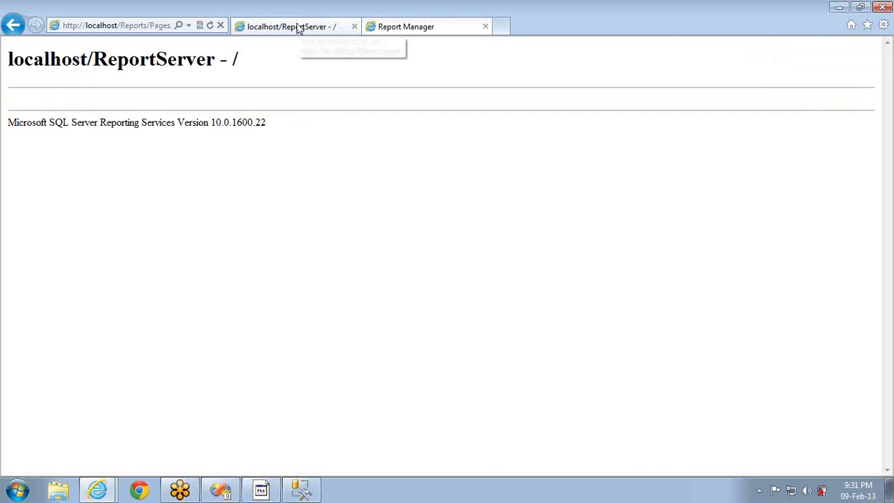
{"action": "left_click", "coordinate": [220, 489]}
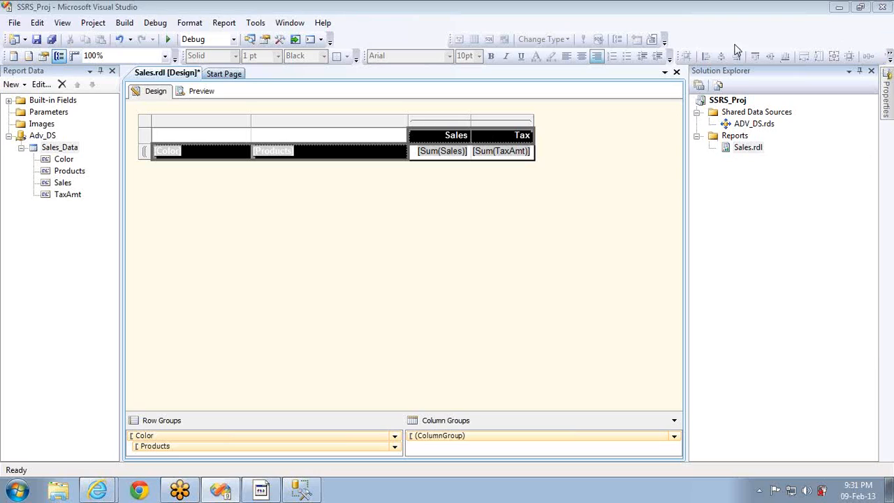
Open the SSRS_Proj Property Pages from its Solution Explorer context menu
{"action": "right_click", "coordinate": [740, 102]}
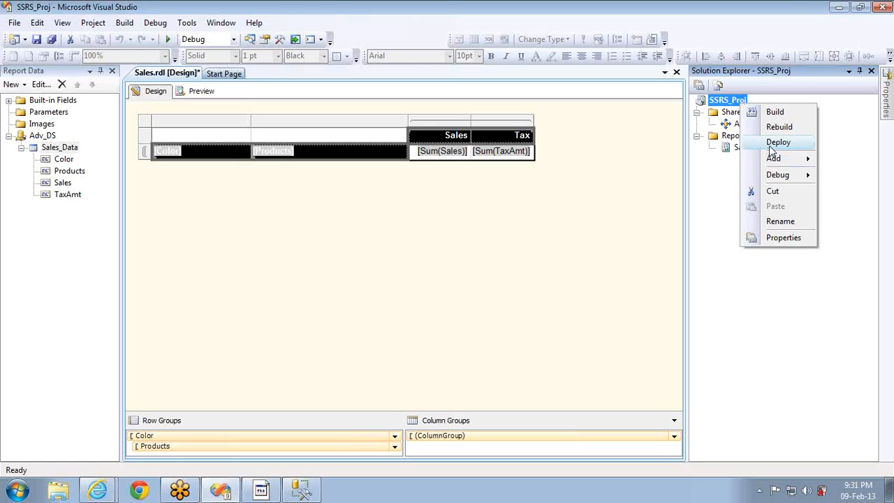
{"action": "left_click", "coordinate": [780, 237]}
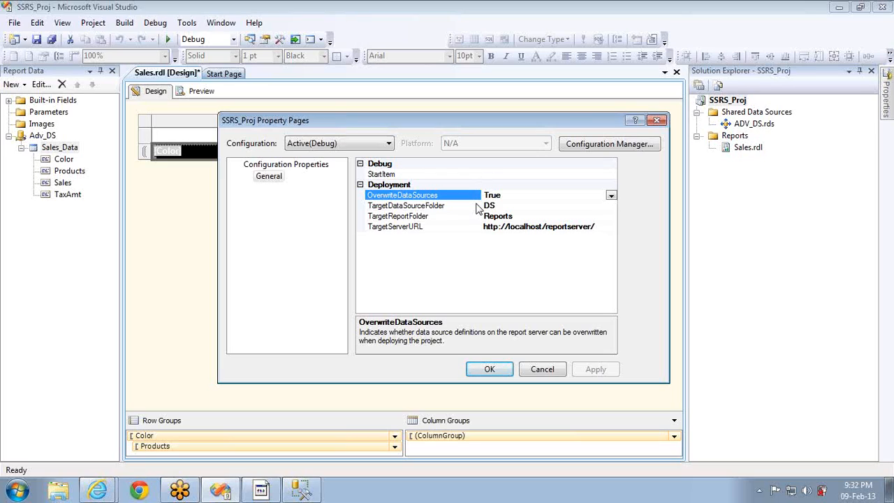
Set OverwriteDataSources to False and TargetDataSourceFolder to 'Data Sources', keeping TargetReportFolder Reports
{"action": "left_click", "coordinate": [612, 196]}
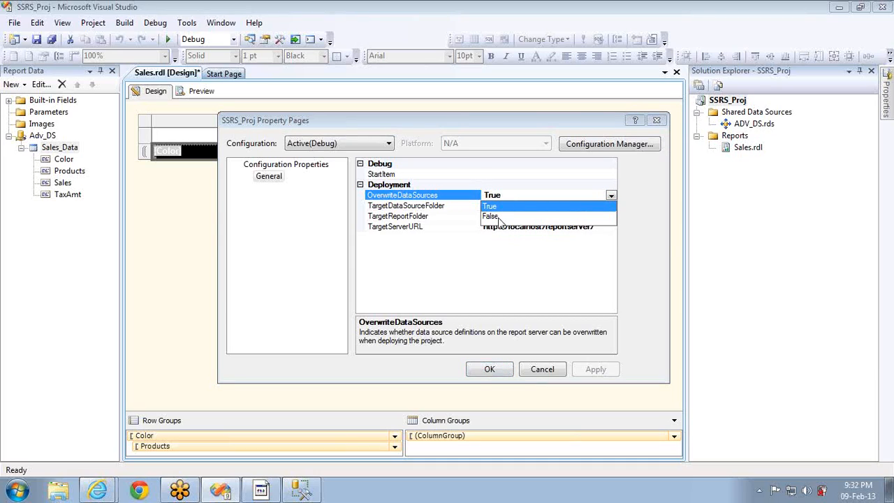
{"action": "left_click", "coordinate": [500, 221]}
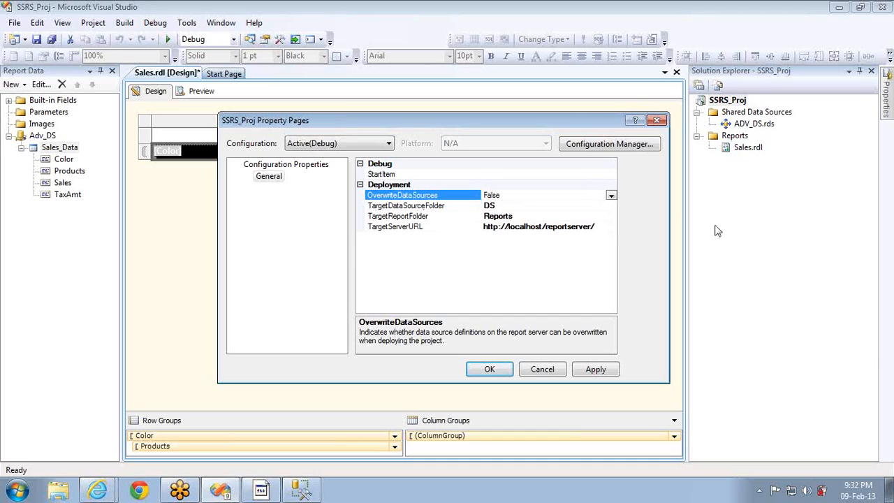
{"action": "left_click", "coordinate": [525, 203]}
{"action": "type", "text": "dATA"}
{"action": "key", "text": "ctrl+a"}
{"action": "type", "text": "Data, Sou"}
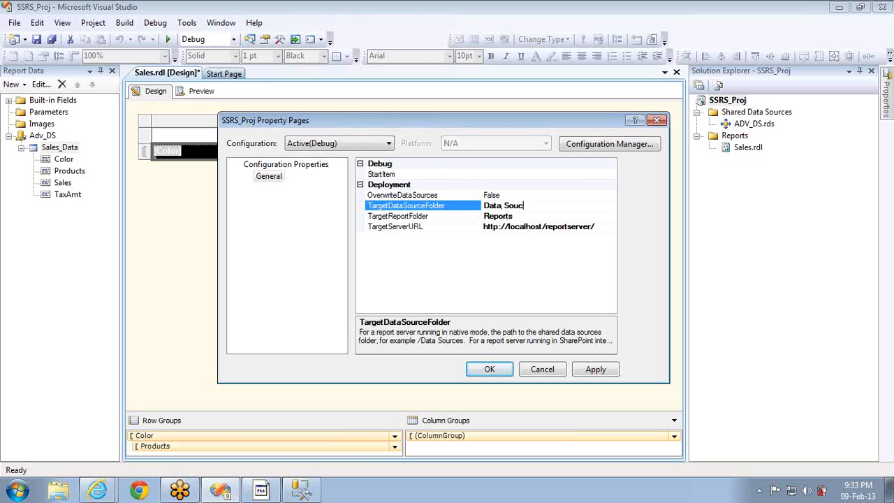
{"action": "type", "text": "rces"}
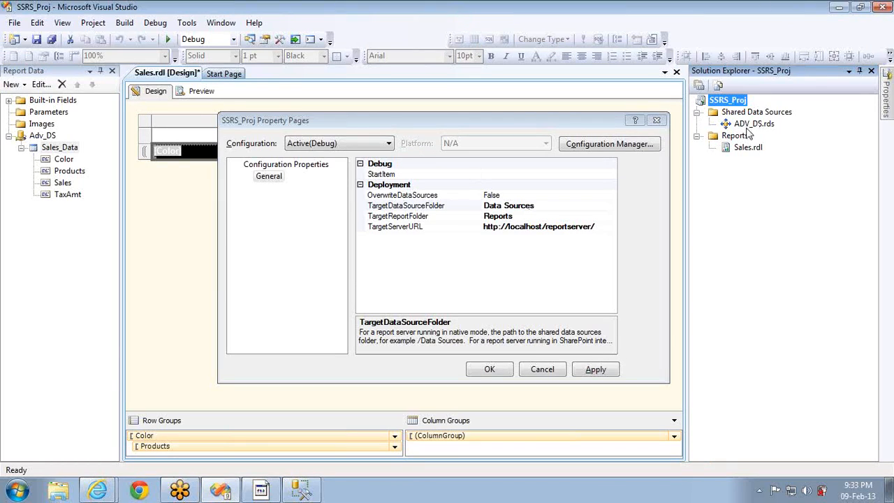
{"action": "left_click", "coordinate": [523, 218]}
{"action": "double_click", "coordinate": [523, 219]}
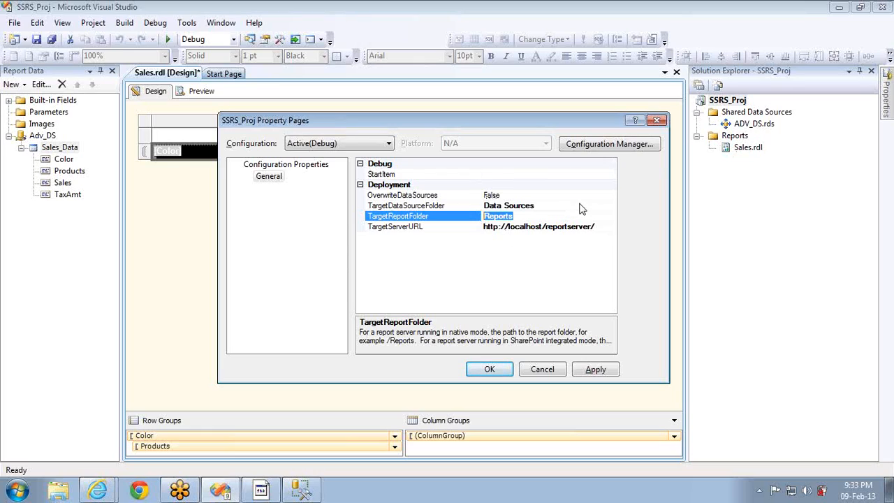
{"action": "left_click", "coordinate": [543, 216]}
{"action": "left_click", "coordinate": [602, 226]}
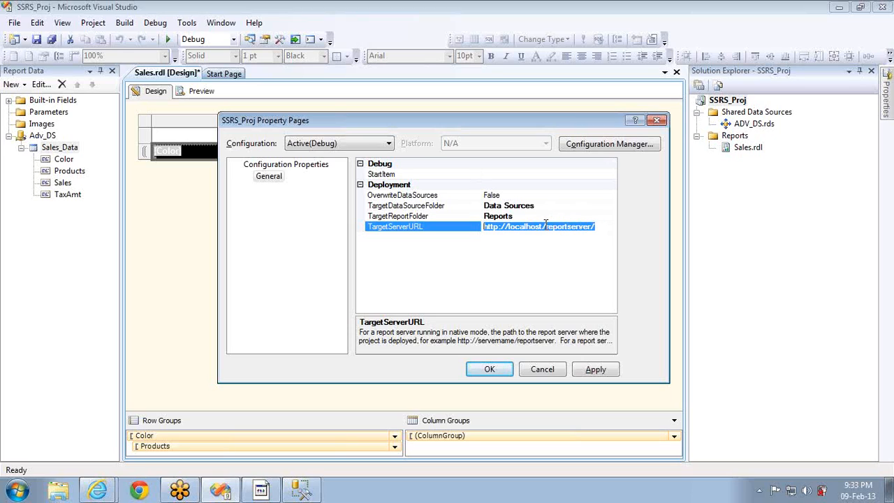
{"action": "key", "text": "alt+Tab"}
{"action": "key", "text": "alt+Tab"}
{"action": "key", "text": "alt+Tab"}
{"action": "key", "text": "Tab"}
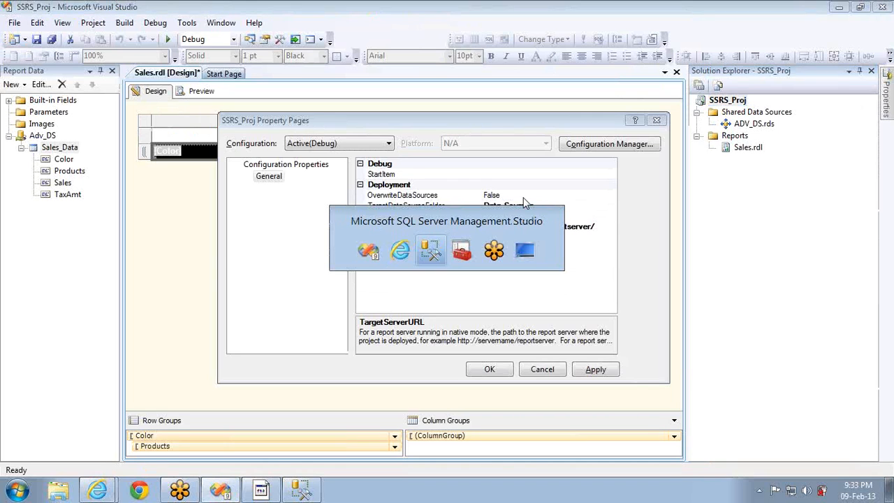
{"action": "key", "text": "alt+Tab"}
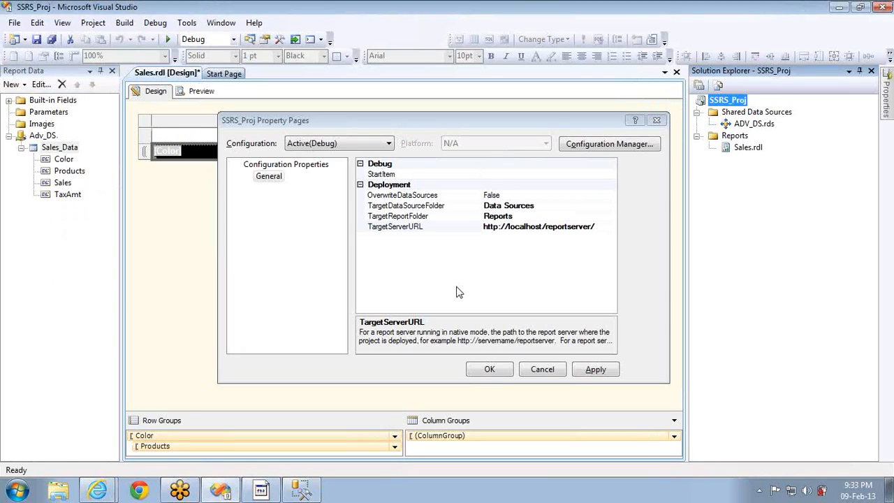
{"action": "left_click", "coordinate": [608, 226]}
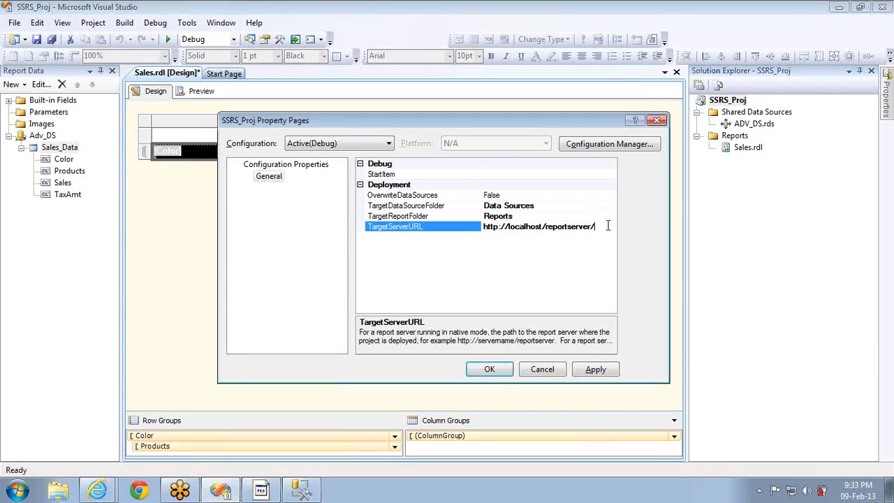
{"action": "key", "text": "alt+Tab"}
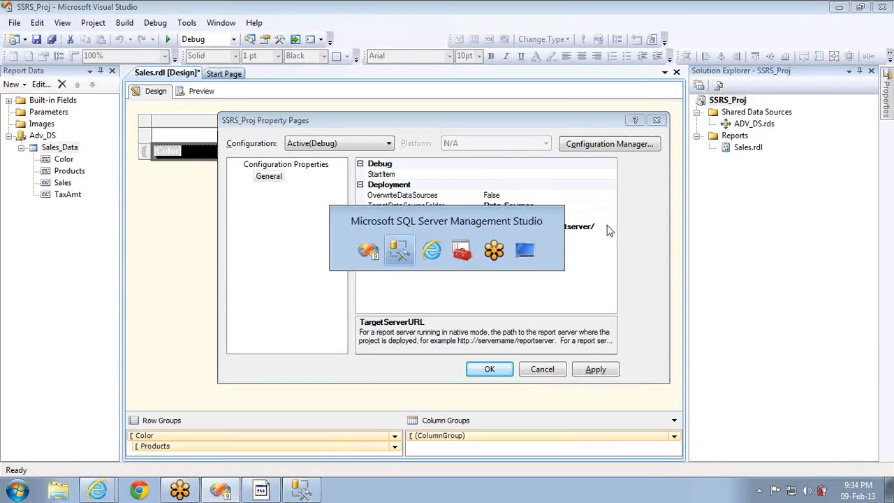
{"action": "key", "text": "alt+Tab"}
{"action": "key", "text": "alt+Tab"}
{"action": "key", "text": "alt+Tab"}
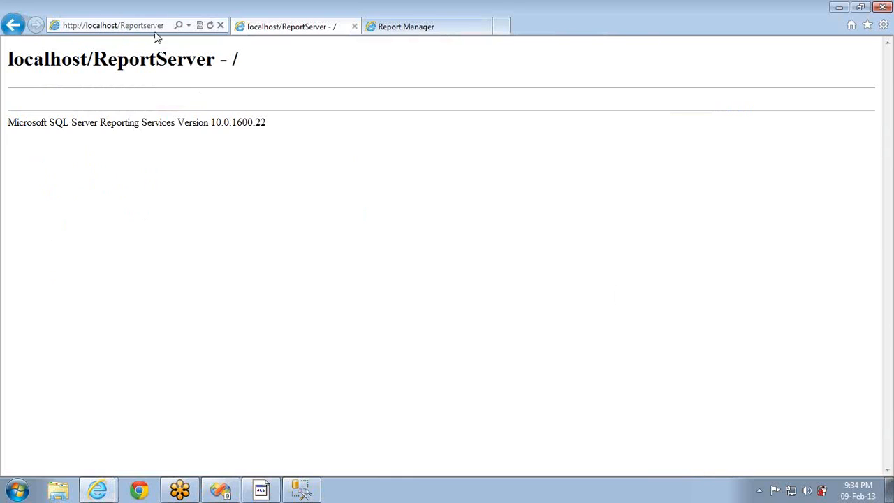
{"action": "key", "text": "alt+Tab"}
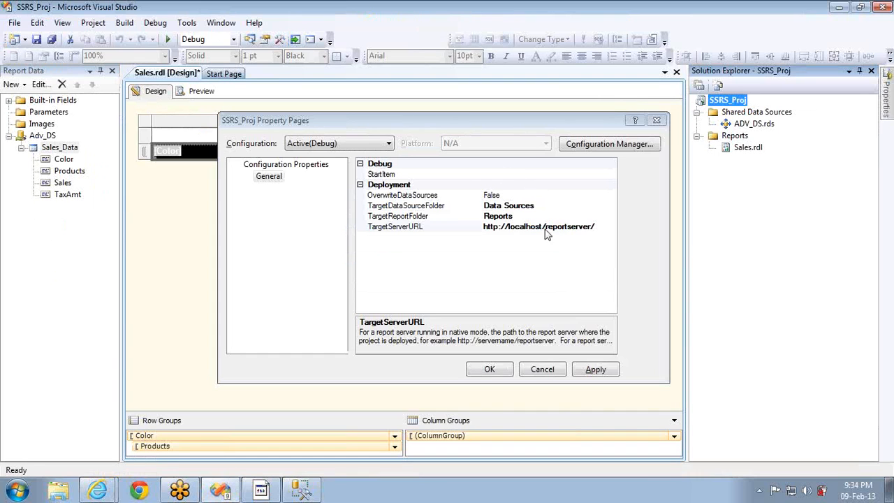
Accept the deployment settings and deploy the SSRS_Proj project
{"action": "left_click", "coordinate": [491, 370]}
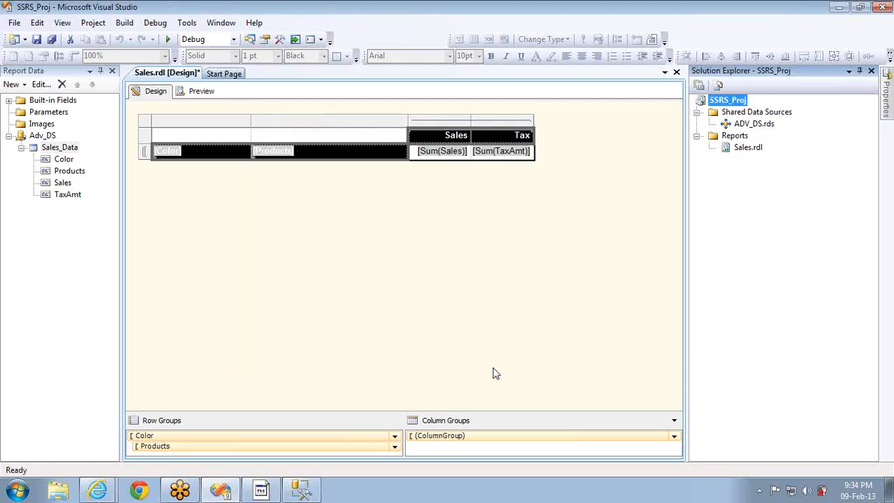
{"action": "right_click", "coordinate": [733, 103]}
{"action": "left_click", "coordinate": [768, 141]}
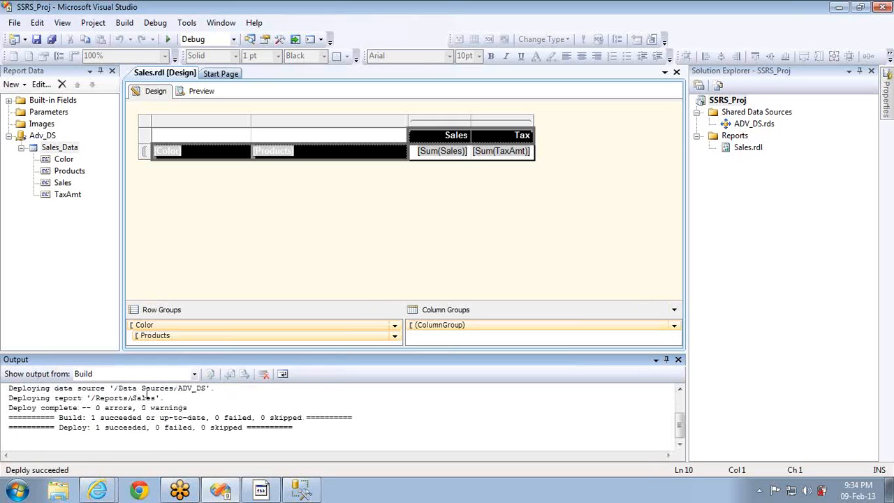
Check the Output log lines showing ADV_DS deployed to /Data Sources and Sales to /Reports
{"action": "left_click", "coordinate": [202, 397]}
{"action": "scroll", "coordinate": [202, 393], "scroll_direction": "up", "scroll_amount": 1}
{"action": "key", "text": "Down"}
{"action": "key", "text": "Down"}
{"action": "key", "text": "Down"}
{"action": "key", "text": "End"}
{"action": "key", "text": "shift+Home"}
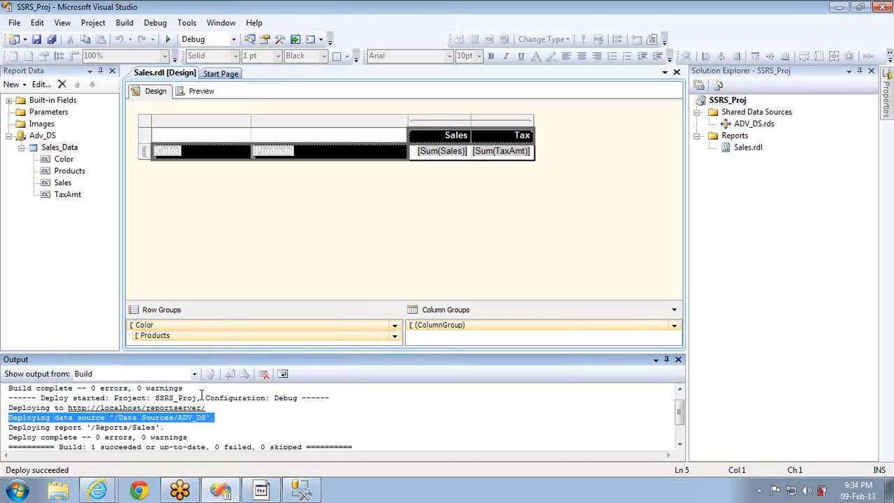
{"action": "key", "text": "Down"}
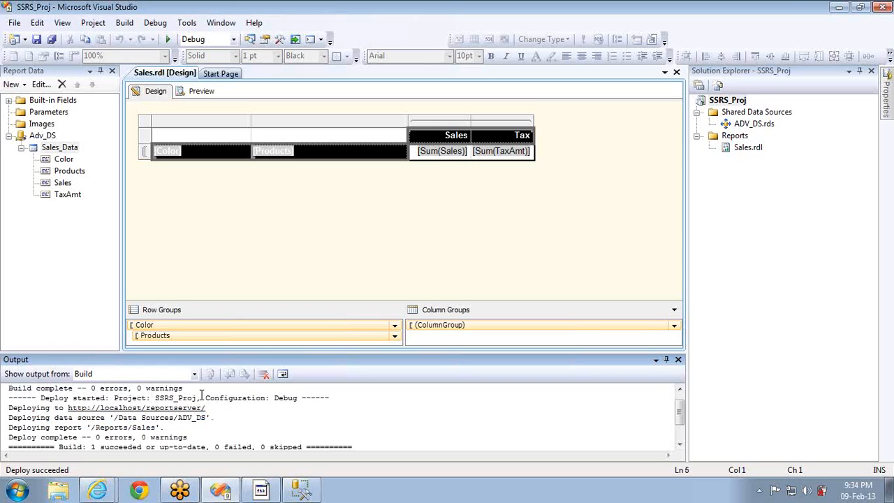
{"action": "key", "text": "shift+End"}
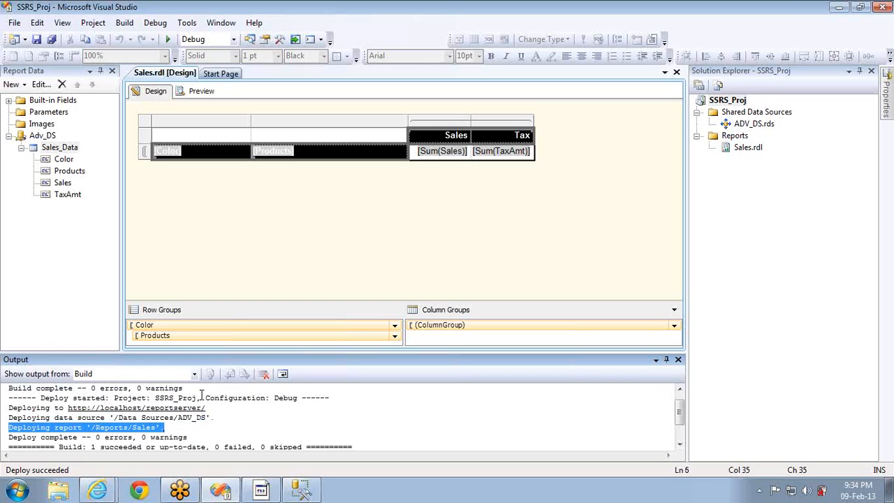
{"action": "key", "text": "Down"}
{"action": "key", "text": "Down"}
{"action": "key", "text": "Down"}
{"action": "key", "text": "Down"}
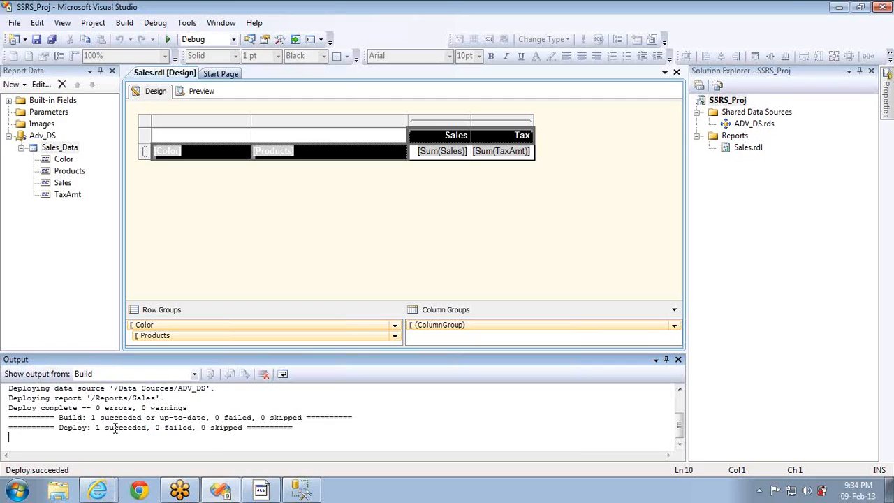
{"action": "key", "text": "alt+Tab"}
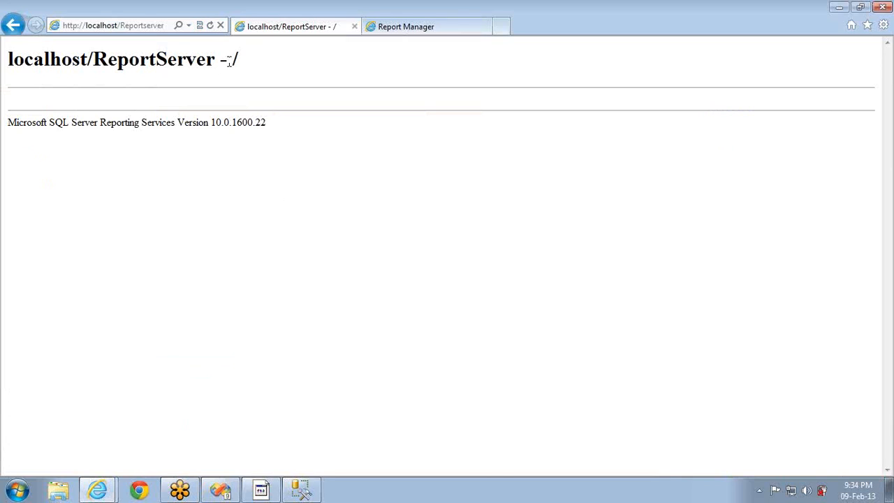
Refresh the report server listing and confirm ADV_DS sits in the Data Sources folder
{"action": "left_click", "coordinate": [210, 26]}
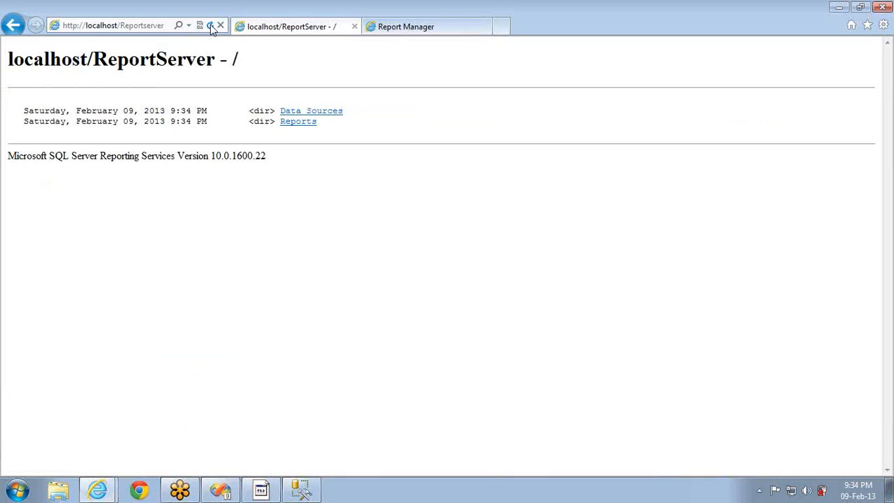
{"action": "double_click", "coordinate": [262, 114]}
{"action": "left_click", "coordinate": [312, 114]}
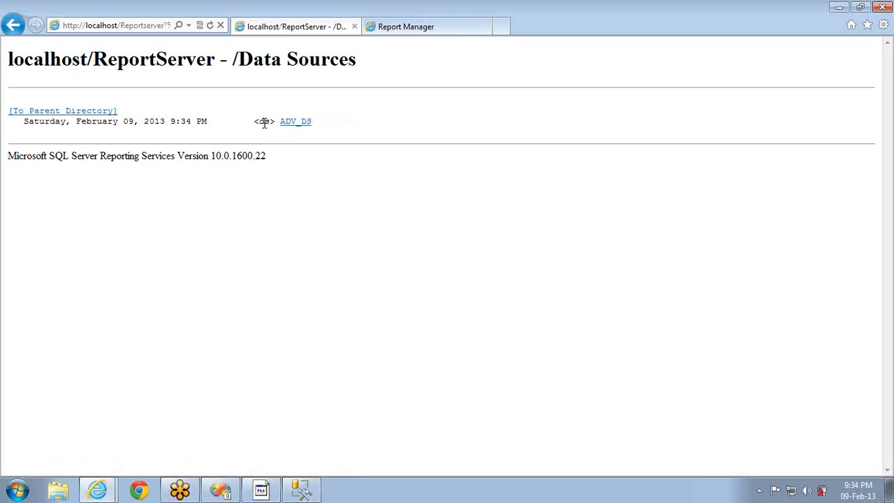
{"action": "double_click", "coordinate": [264, 122]}
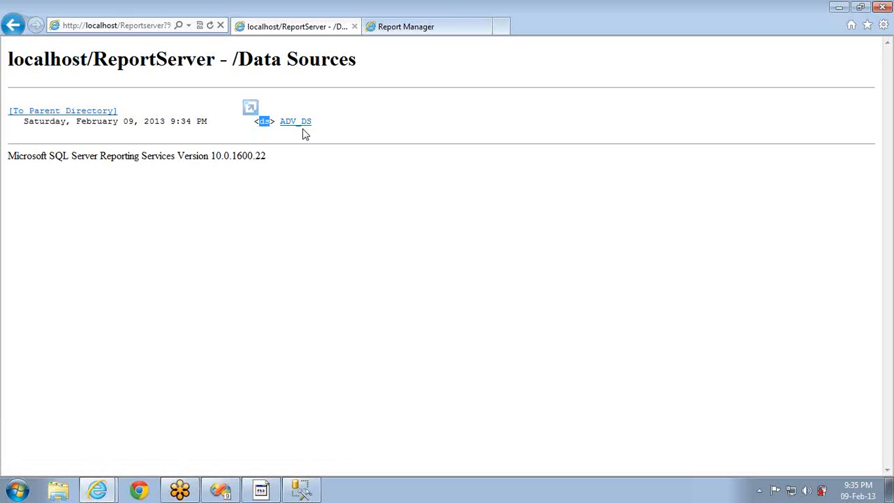
{"action": "left_click", "coordinate": [71, 112]}
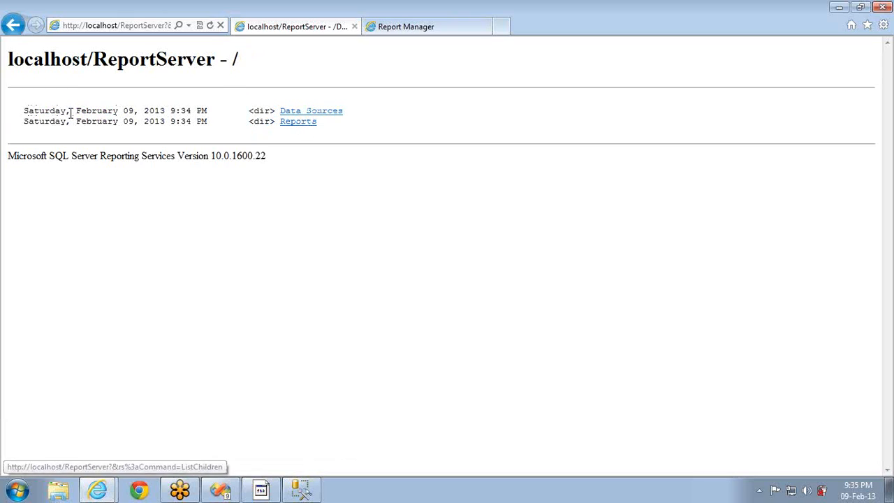
Open the Reports folder and launch the Sales report
{"action": "left_click", "coordinate": [288, 123]}
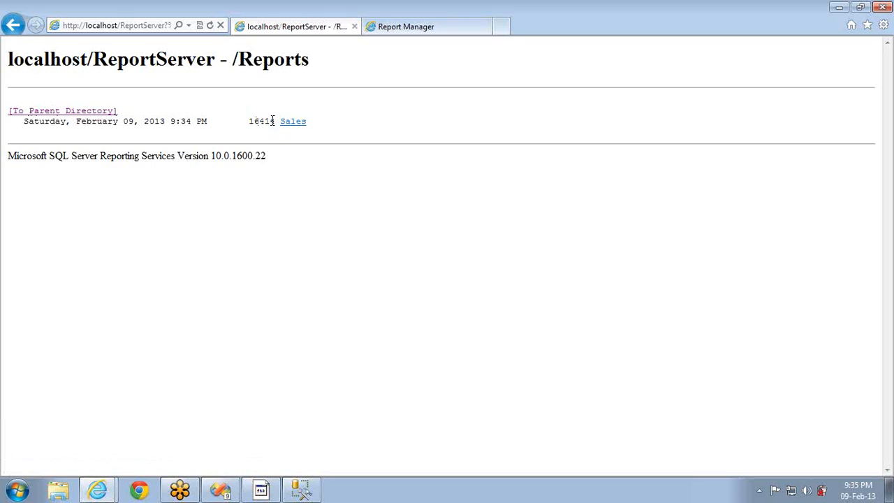
{"action": "double_click", "coordinate": [267, 128]}
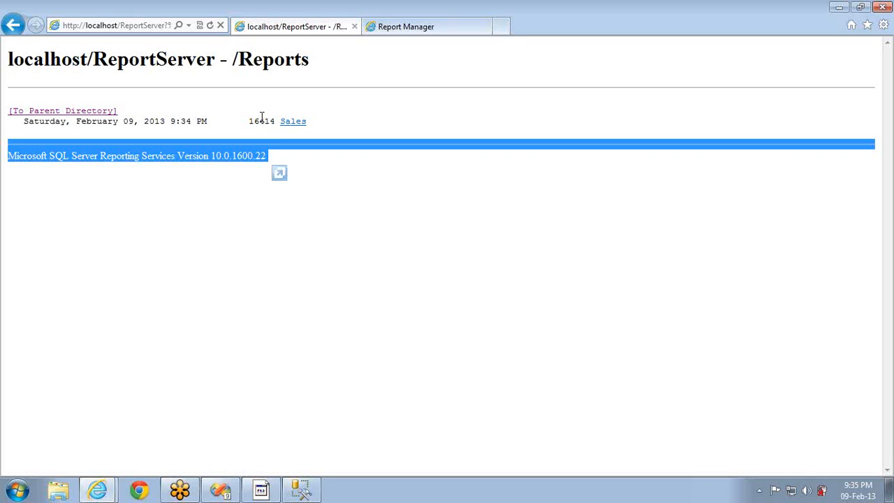
{"action": "double_click", "coordinate": [262, 121]}
{"action": "left_click", "coordinate": [300, 124]}
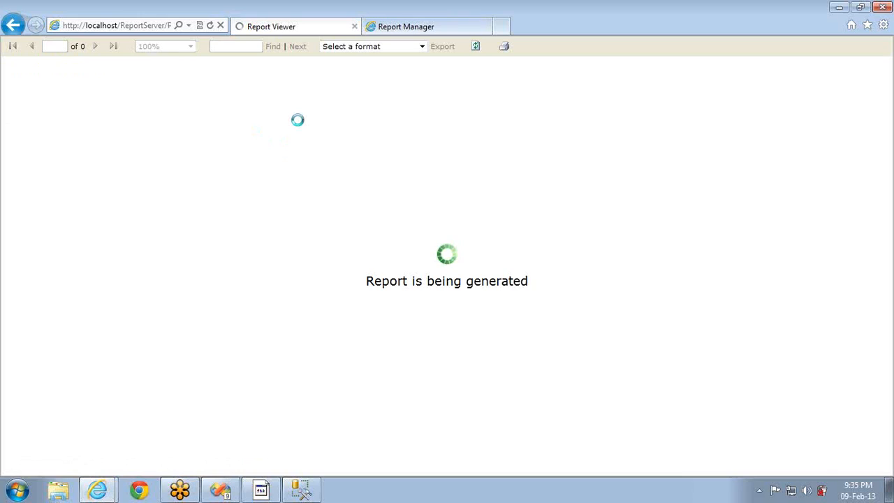
Paste the Sales report's web address into a new Notepad window
{"action": "left_click", "coordinate": [144, 28]}
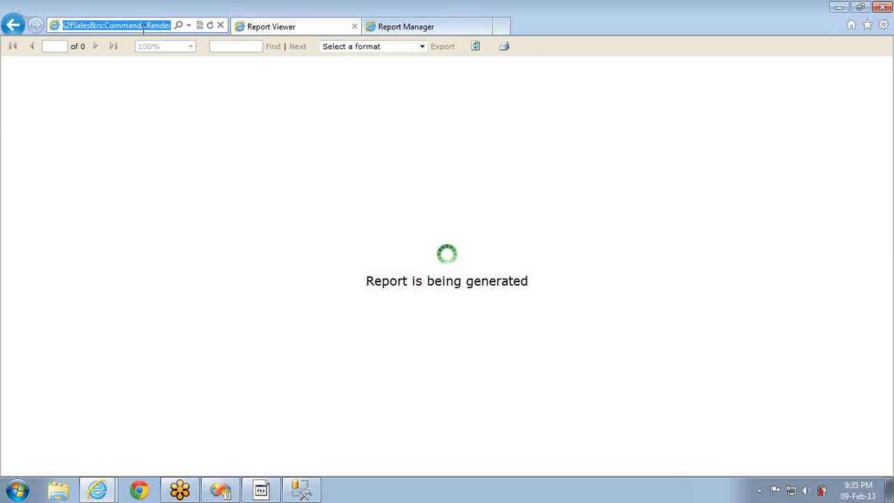
{"action": "key", "text": "super+r"}
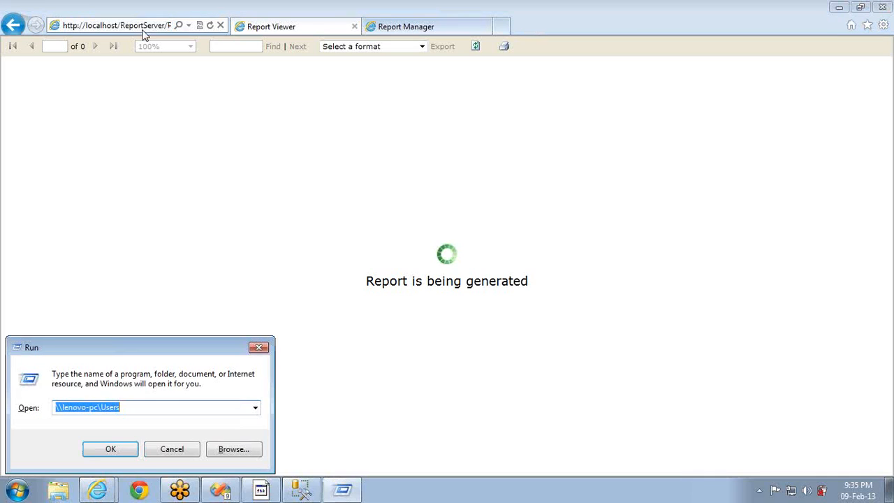
{"action": "type", "text": "note"}
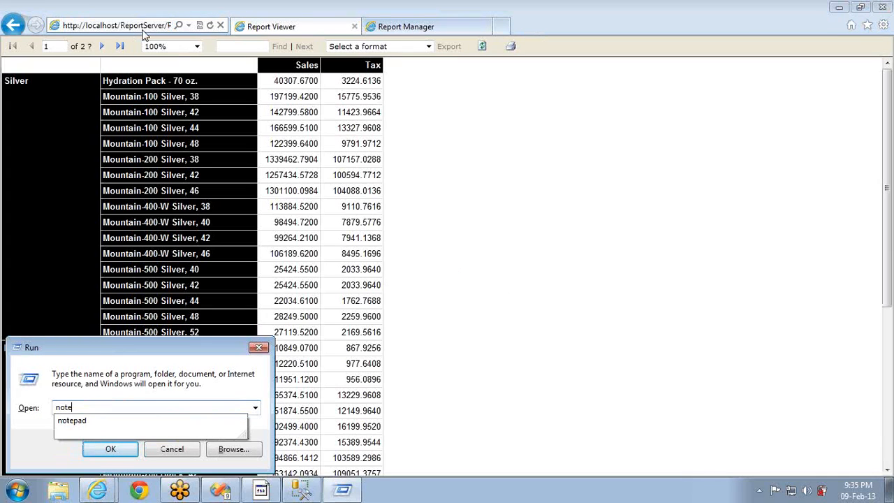
{"action": "key", "text": "Down"}
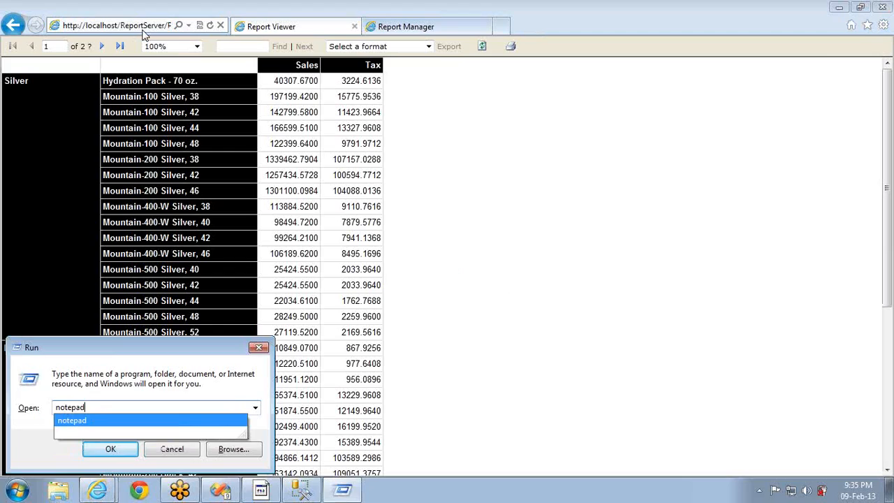
{"action": "key", "text": "Return"}
{"action": "type", "text": "http://localhost/ReportServer/Pages/ReportViewer.aspx?%2fReports%2fSales&rs:Command=Render"}
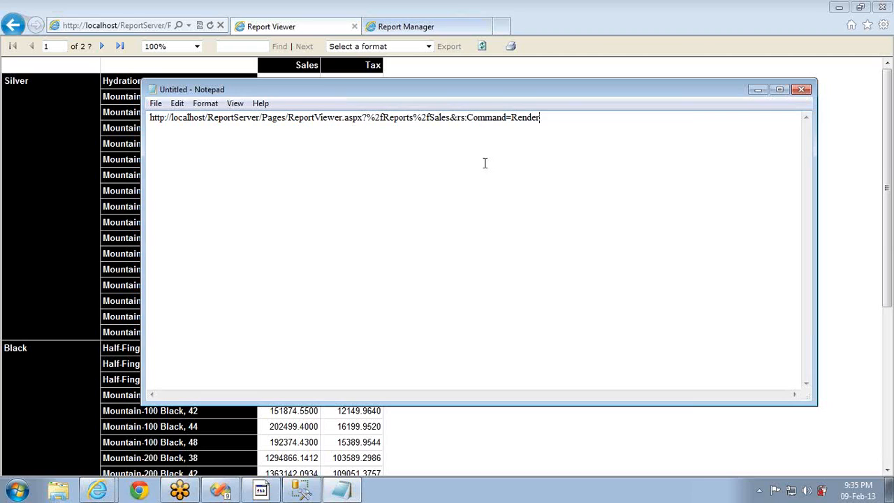
Close Notepad without saving and go back to the /Reports listing
{"action": "key", "text": "ctrl+a"}
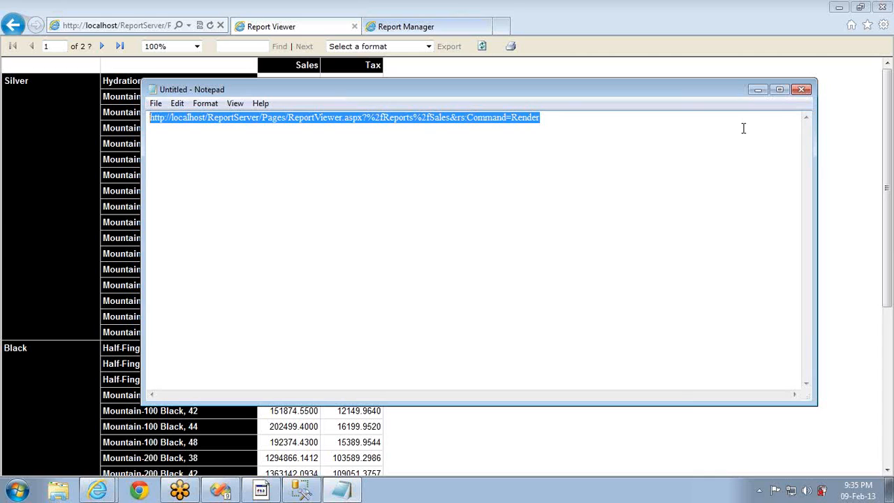
{"action": "left_click", "coordinate": [801, 91]}
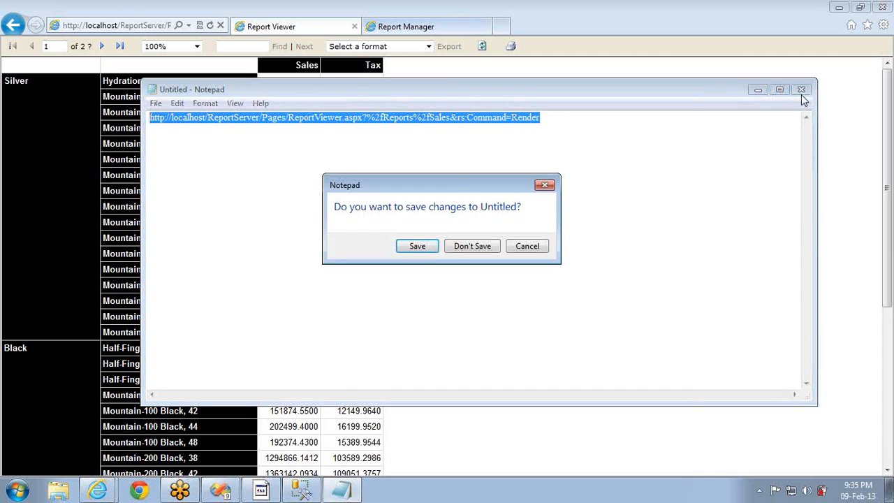
{"action": "left_click", "coordinate": [466, 250]}
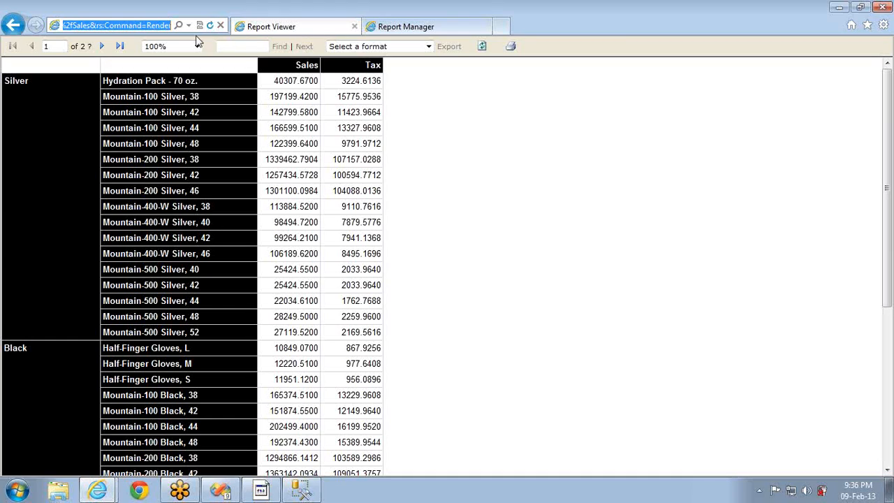
{"action": "left_click", "coordinate": [18, 28]}
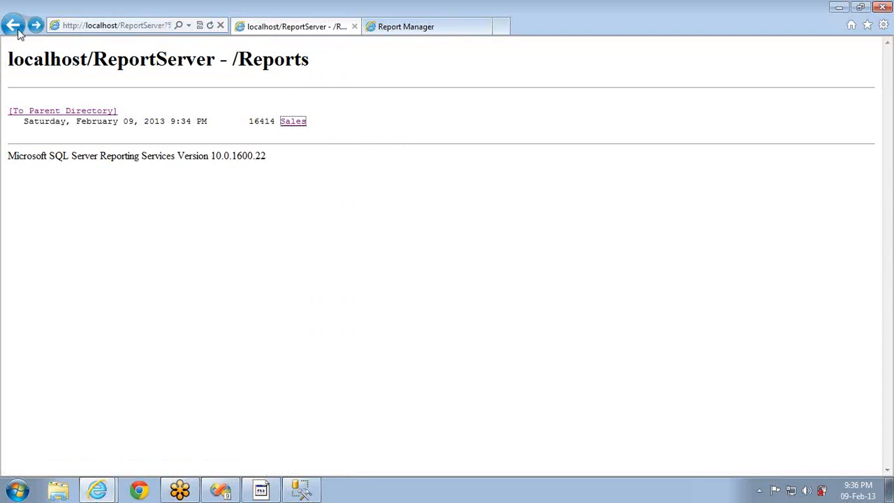
Go up to the ReportServer root showing Data Sources and Reports, then switch to the Report Manager tab
{"action": "left_click", "coordinate": [70, 112]}
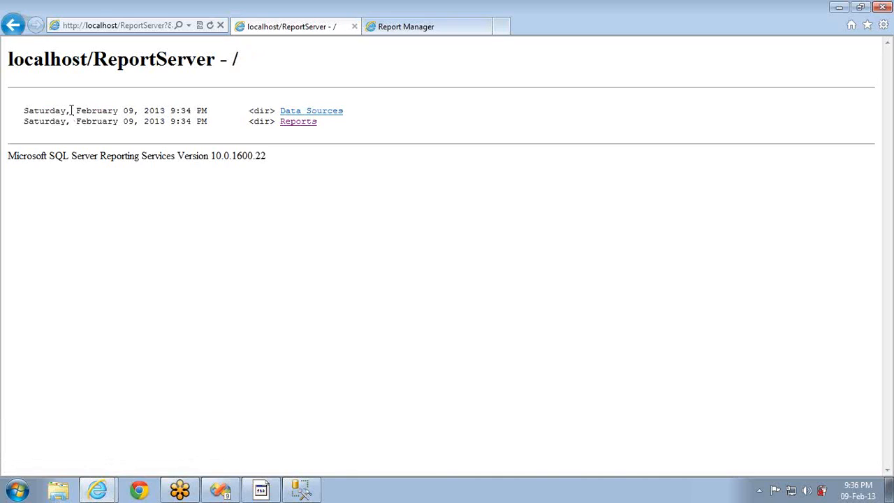
{"action": "left_click", "coordinate": [405, 33]}
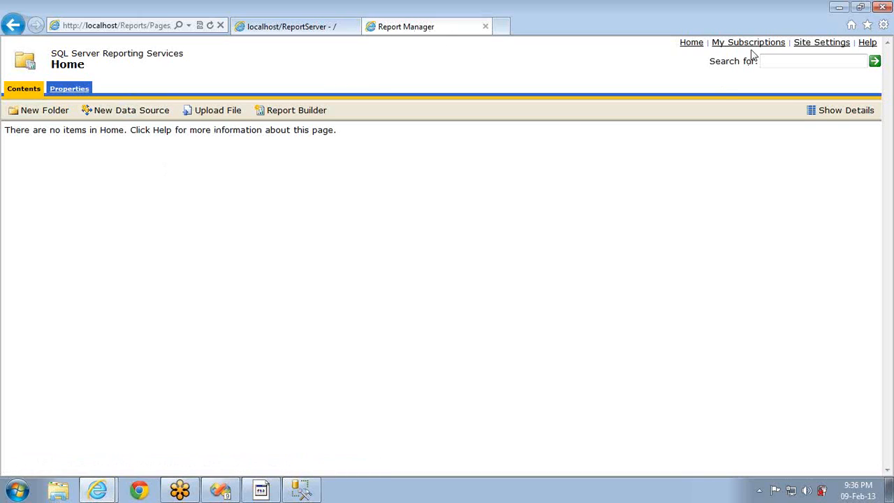
Reload Home and confirm Data Sources holds ADV_DS and Reports holds Sales, returning Home each time
{"action": "left_click", "coordinate": [692, 46]}
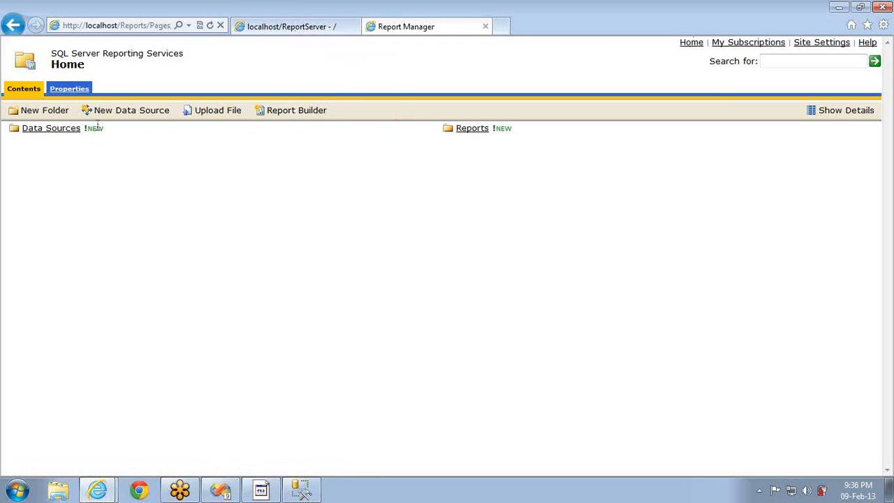
{"action": "left_click", "coordinate": [42, 133]}
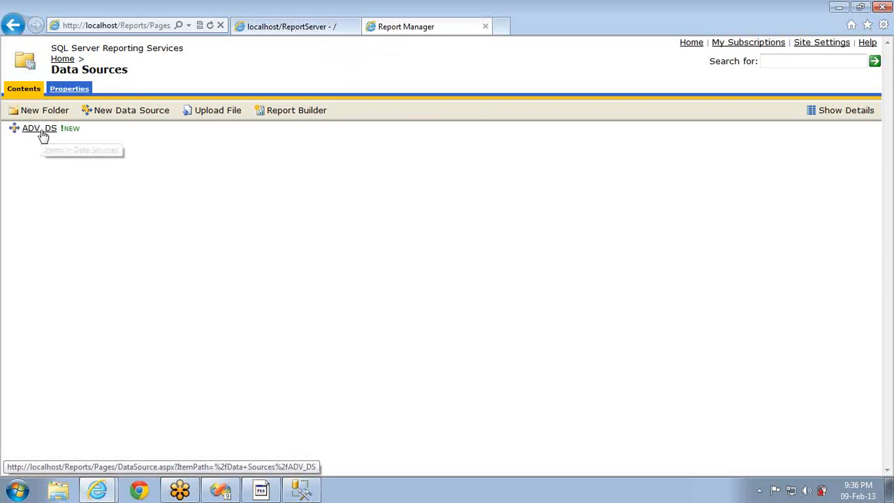
{"action": "key", "text": "alt+Left"}
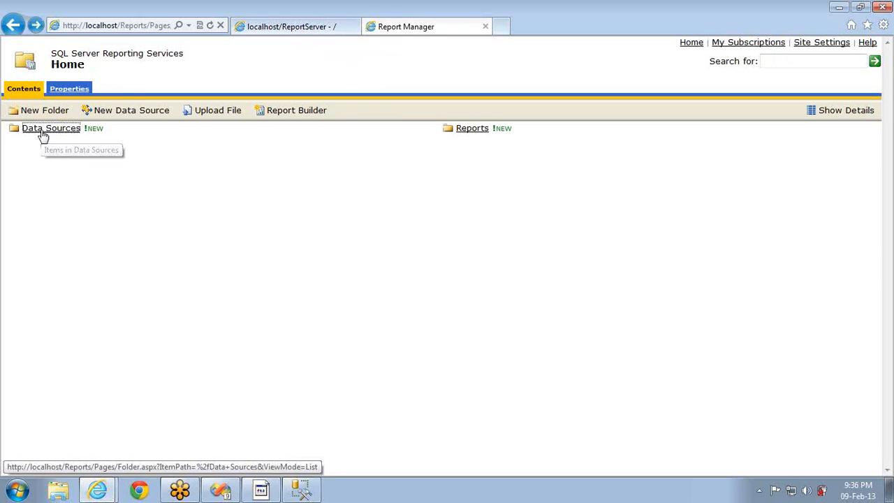
{"action": "left_click", "coordinate": [472, 133]}
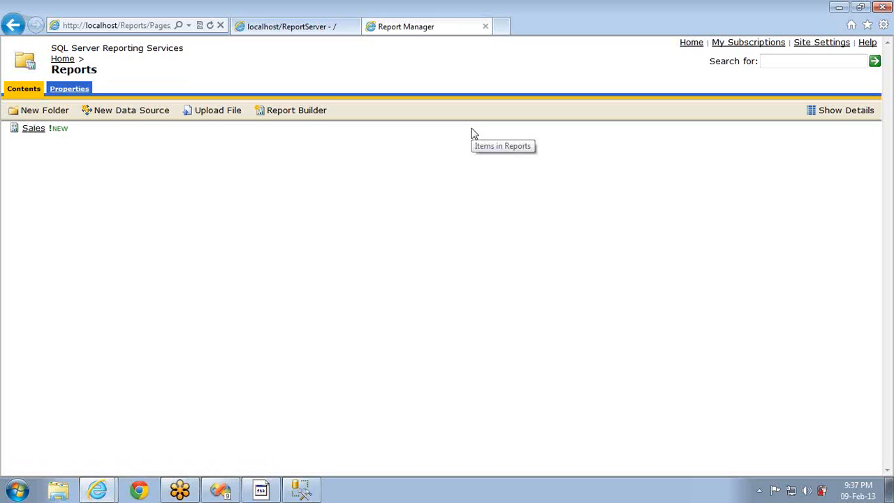
{"action": "key", "text": "alt+Left"}
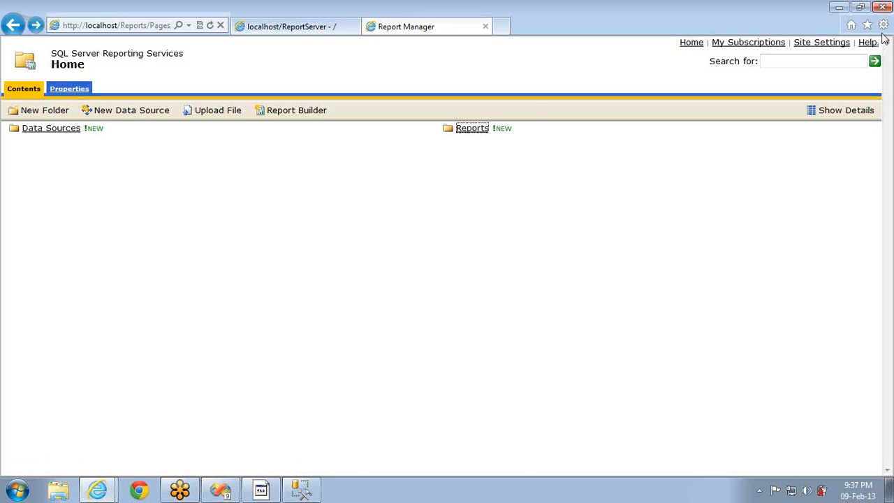
{"action": "left_click", "coordinate": [885, 38]}
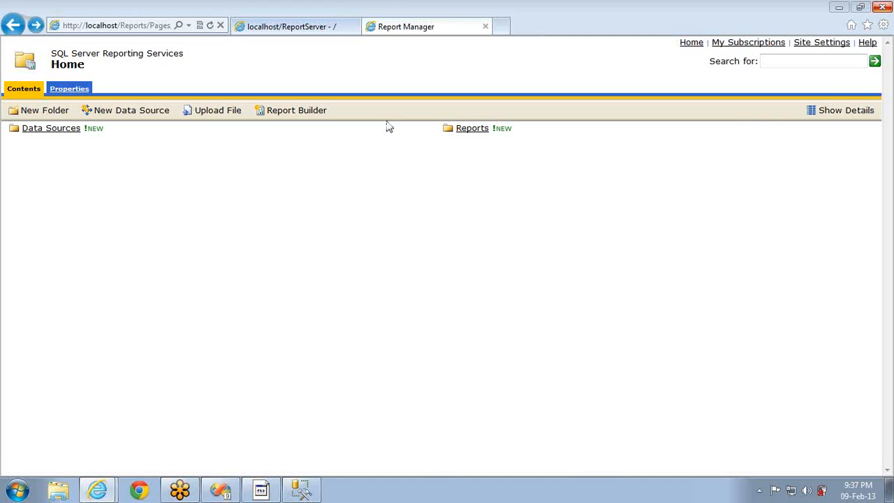
{"action": "left_click", "coordinate": [40, 129]}
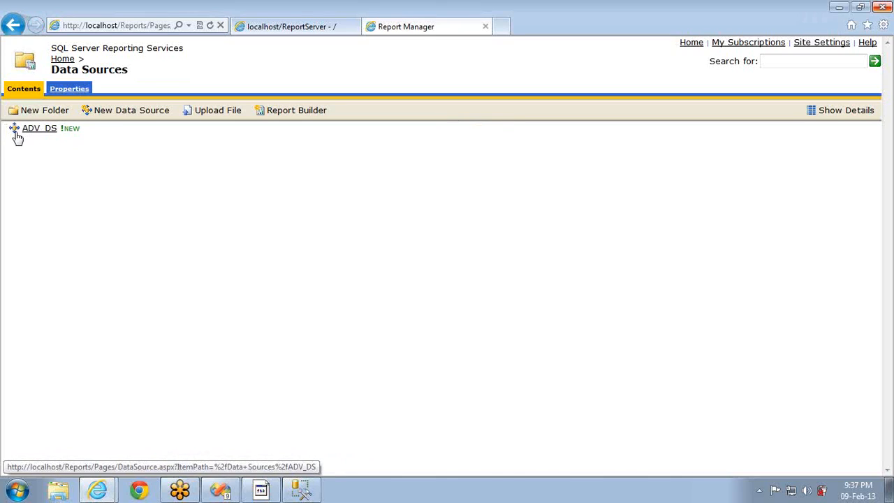
{"action": "key", "text": "alt+Left"}
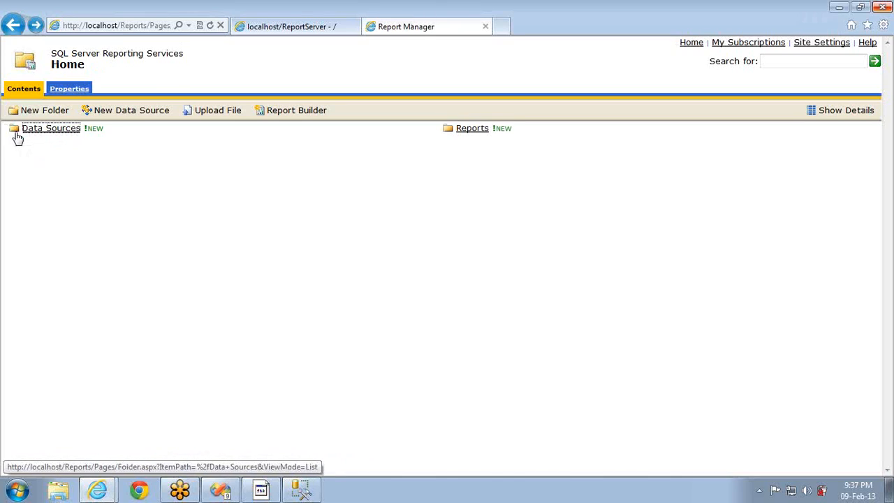
{"action": "left_click", "coordinate": [472, 130]}
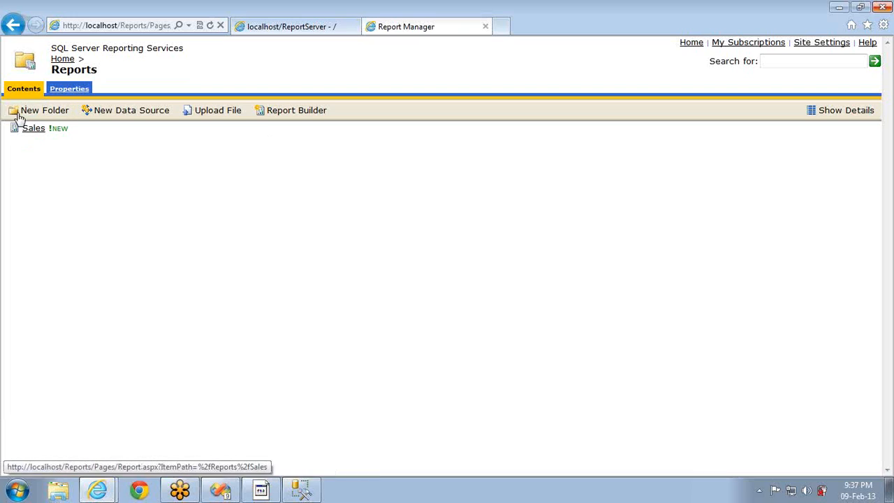
{"action": "left_click", "coordinate": [13, 25]}
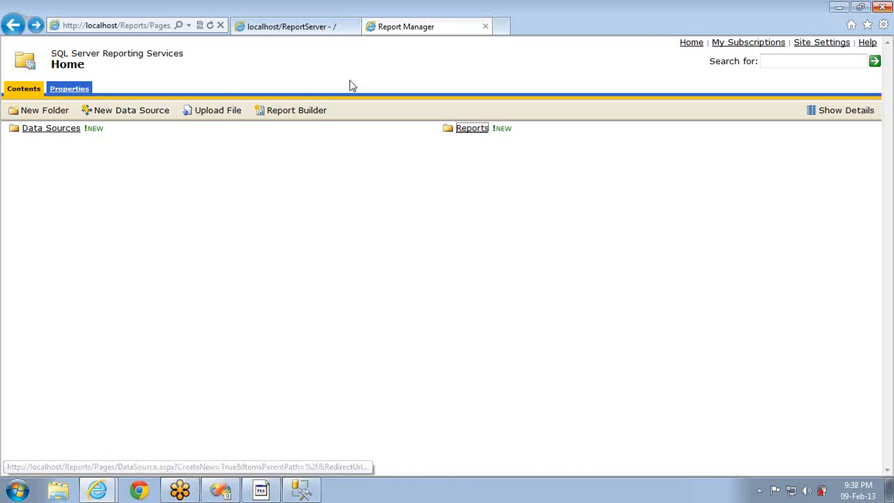
{"action": "left_click", "coordinate": [693, 44]}
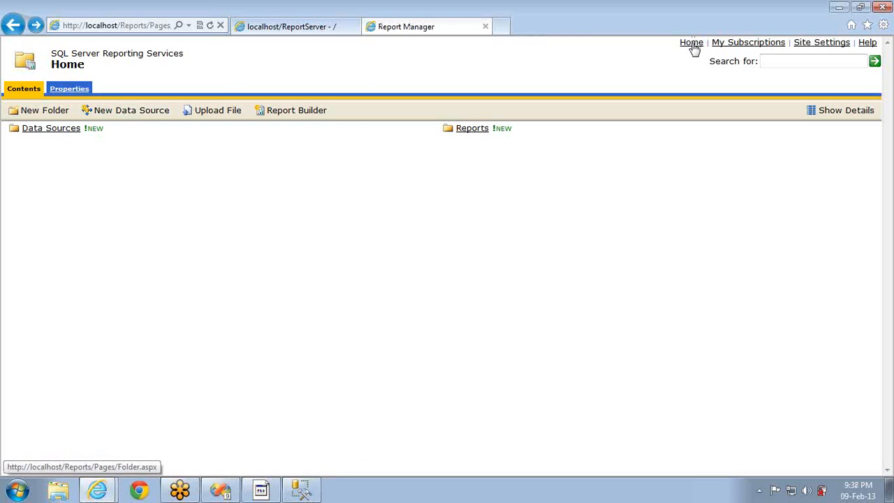
{"action": "left_click", "coordinate": [801, 60]}
{"action": "type", "text": "sales"}
{"action": "key", "text": "Return"}
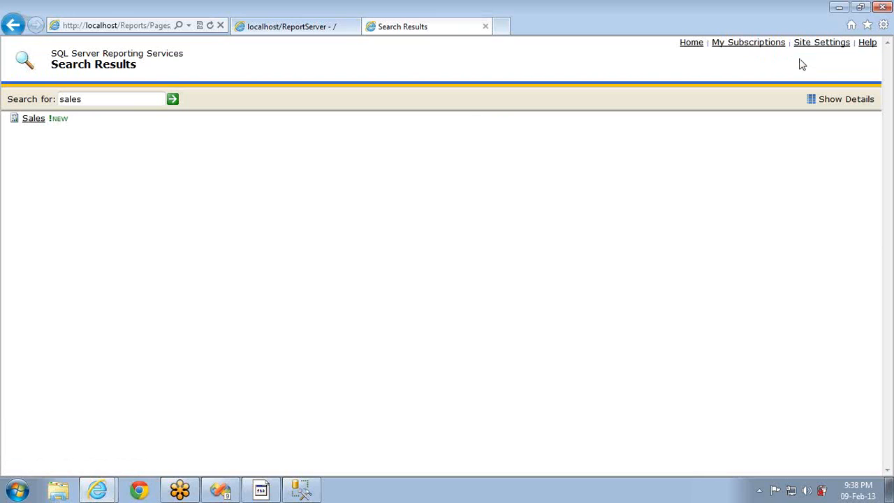
{"action": "left_click", "coordinate": [17, 26]}
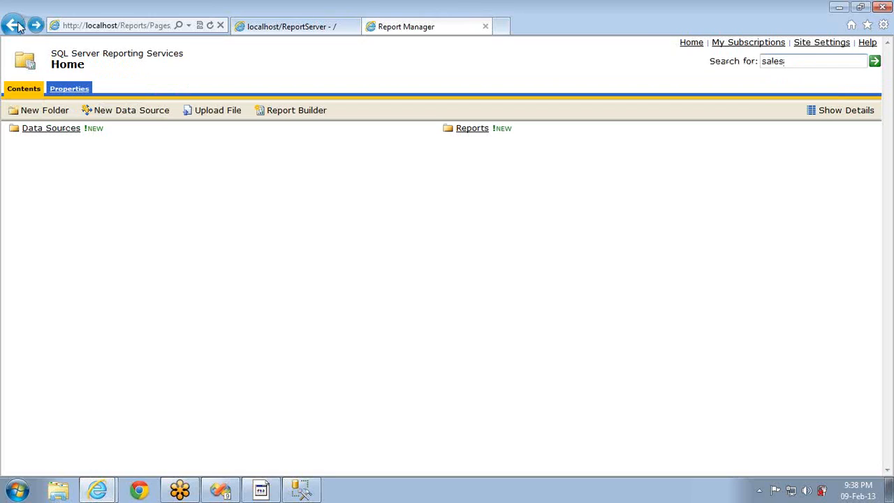
{"action": "key", "text": "ctrl+a"}
{"action": "type", "text": "adv"}
{"action": "key", "text": "Return"}
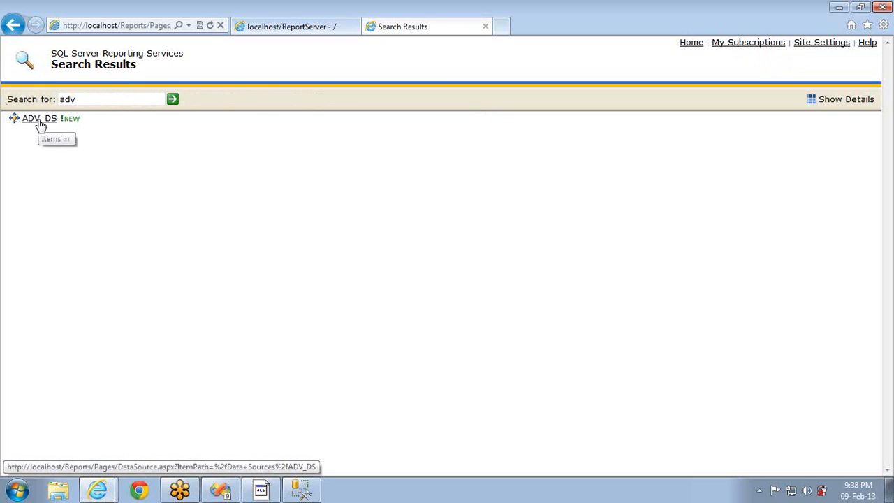
{"action": "left_click", "coordinate": [14, 27]}
{"action": "key", "text": "ctrl+a"}
{"action": "key", "text": "BackSpace"}
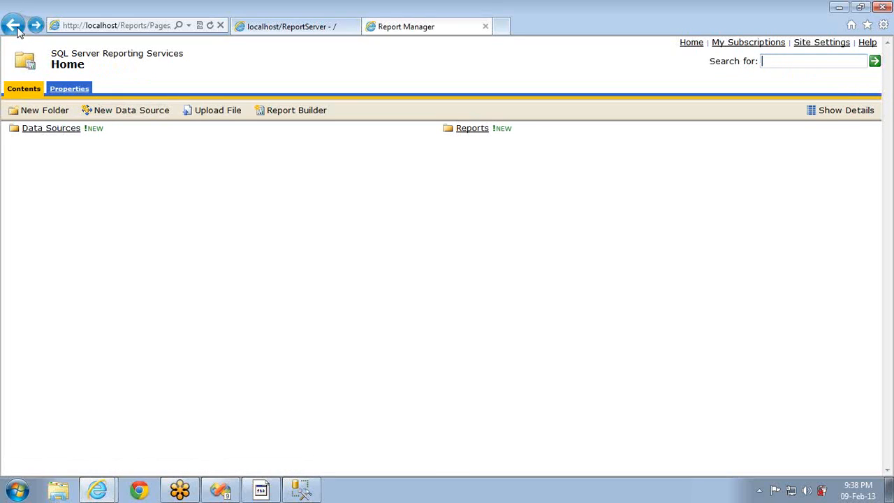
Create a 'Just for fun' folder in Home described as 'nothing to do man', then open it and return
{"action": "left_click", "coordinate": [47, 112]}
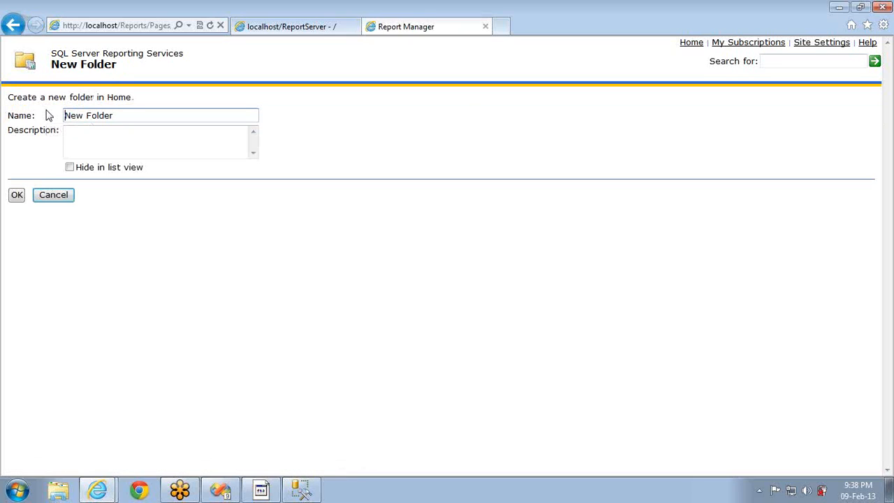
{"action": "key", "text": "ctrl+a"}
{"action": "key", "text": "BackSpace"}
{"action": "type", "text": "Just for"}
{"action": "left_click", "coordinate": [100, 142]}
{"action": "type", "text": "nothing t"}
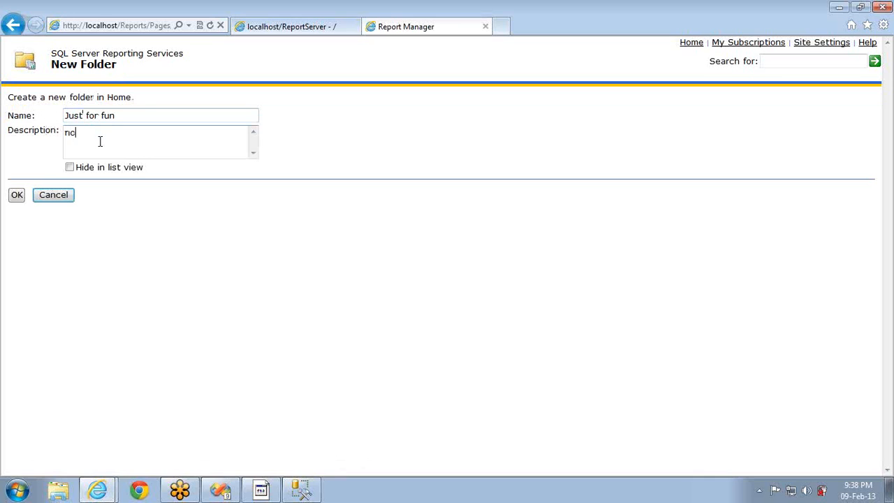
{"action": "type", "text": "o do man"}
{"action": "left_click", "coordinate": [72, 170]}
{"action": "left_click", "coordinate": [17, 195]}
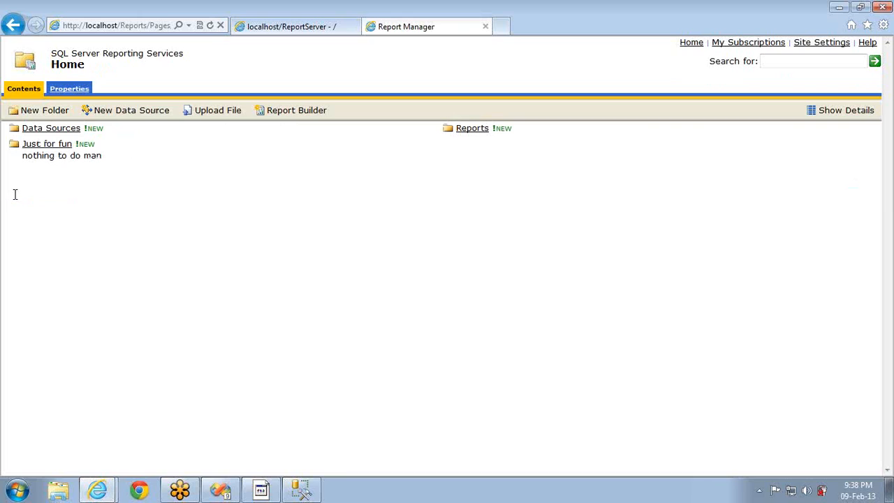
{"action": "left_click", "coordinate": [42, 147]}
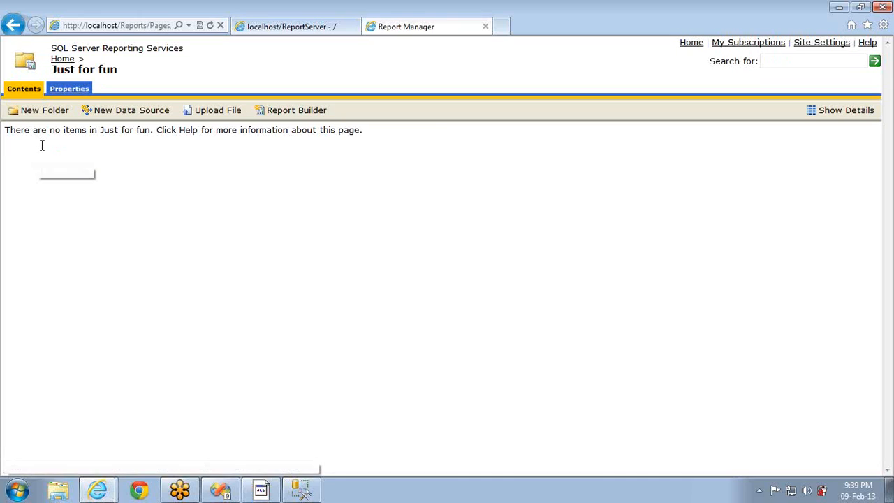
{"action": "key", "text": "alt+Left"}
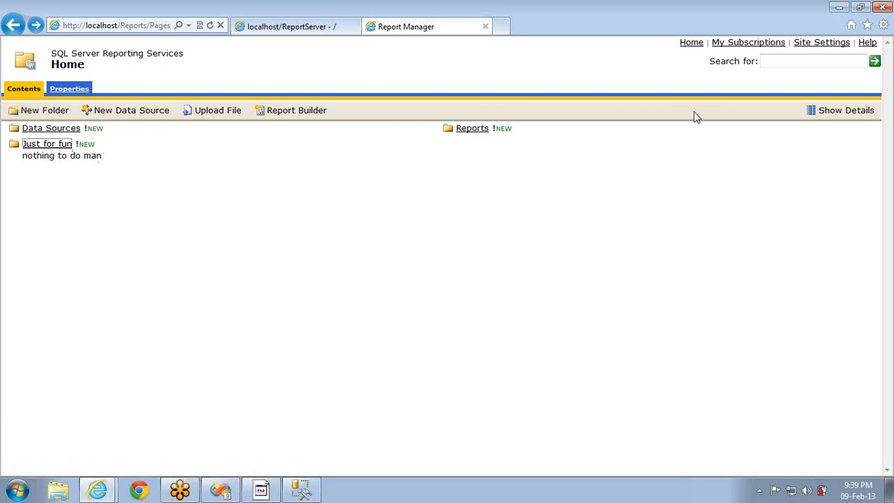
Delete the Just for fun folder from Home using the details view
{"action": "left_click", "coordinate": [836, 114]}
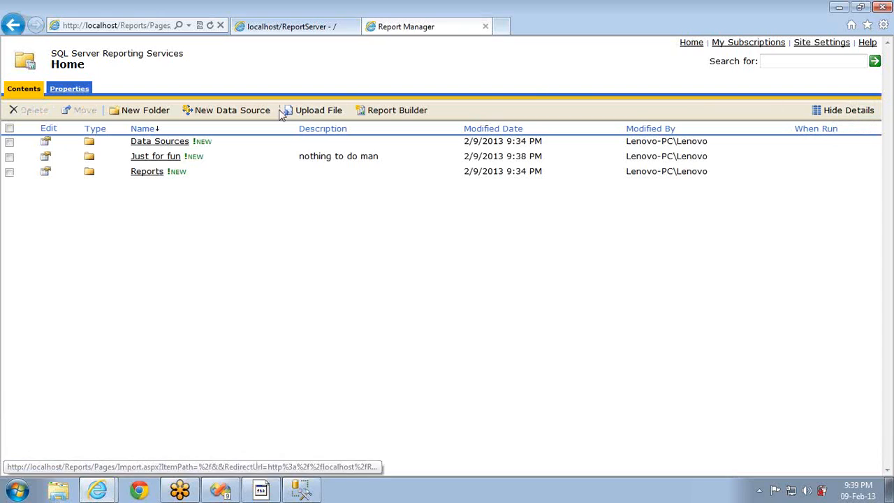
{"action": "left_click", "coordinate": [9, 157]}
{"action": "left_click", "coordinate": [31, 112]}
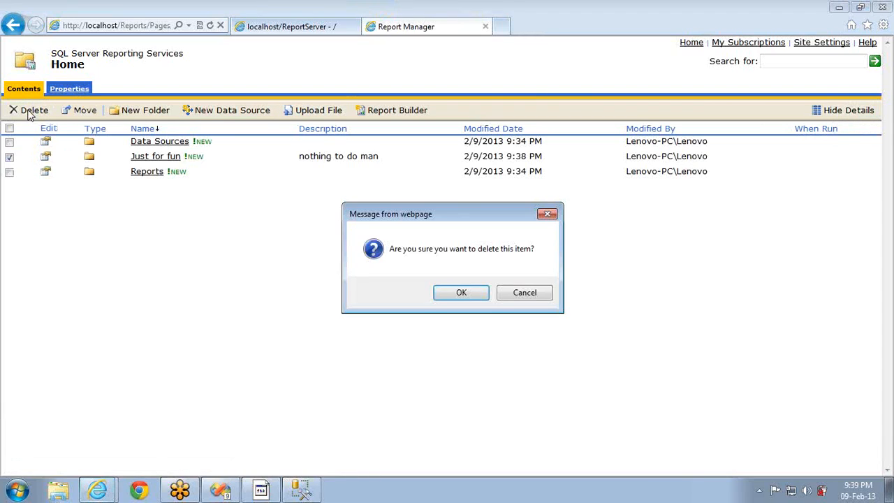
{"action": "key", "text": "Return"}
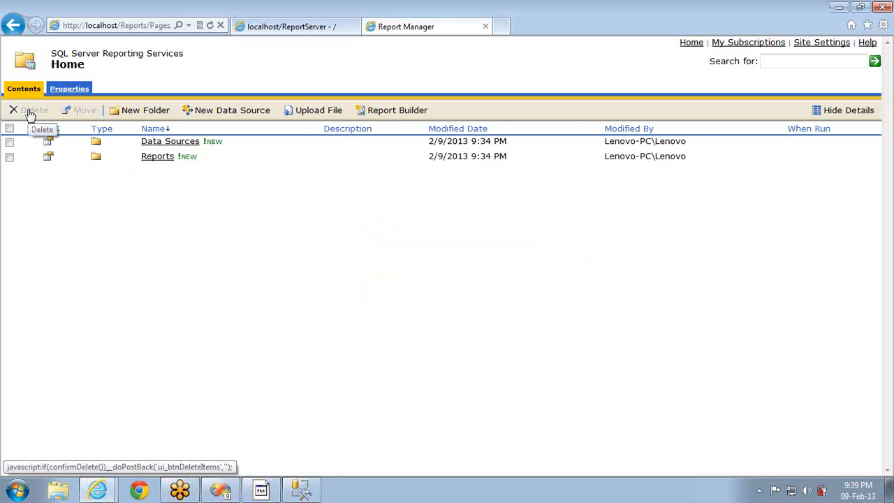
{"action": "left_click", "coordinate": [830, 112]}
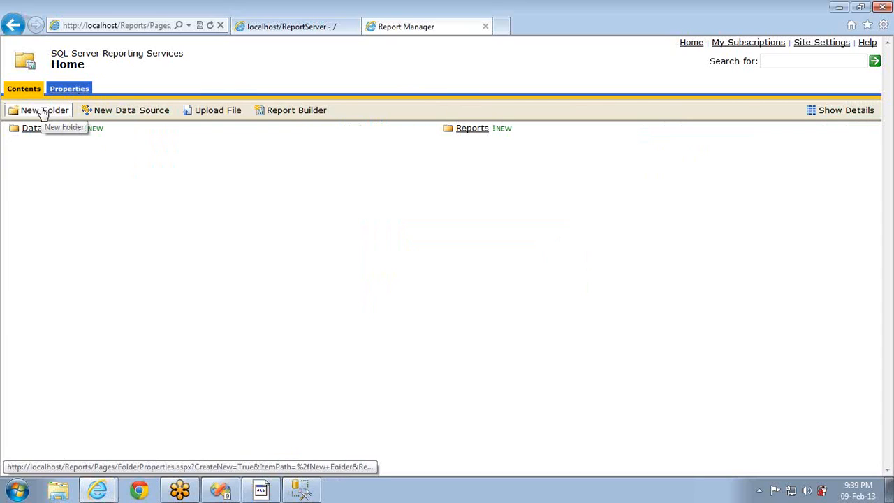
Start a new shared data source named ADV with Microsoft SQL Server as its type
{"action": "left_click", "coordinate": [112, 115]}
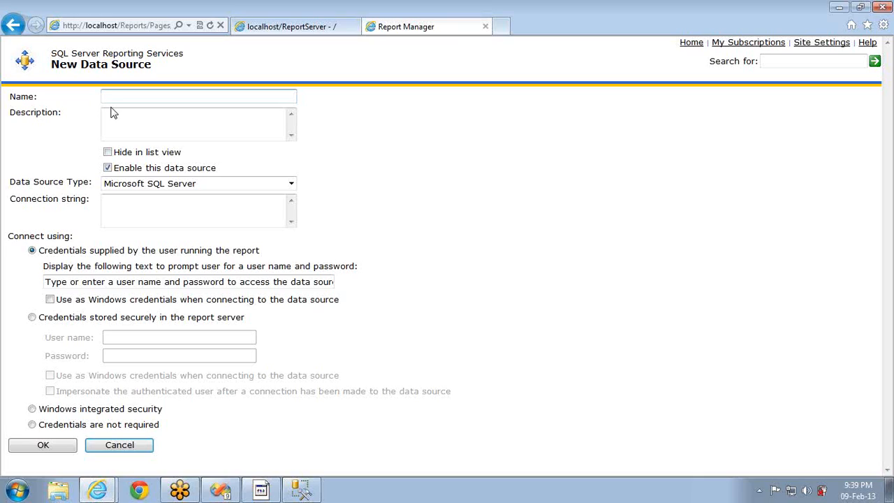
{"action": "type", "text": "ADV"}
{"action": "left_click", "coordinate": [133, 120]}
{"action": "left_click", "coordinate": [108, 153]}
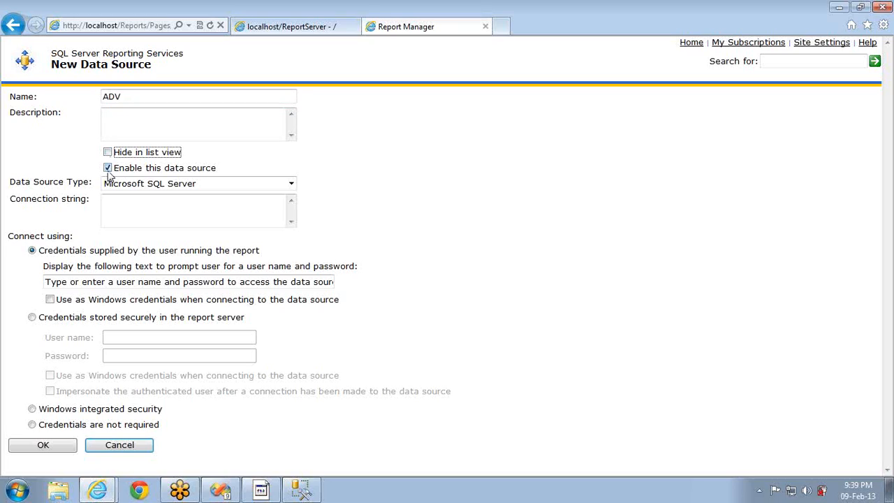
{"action": "left_click", "coordinate": [110, 171]}
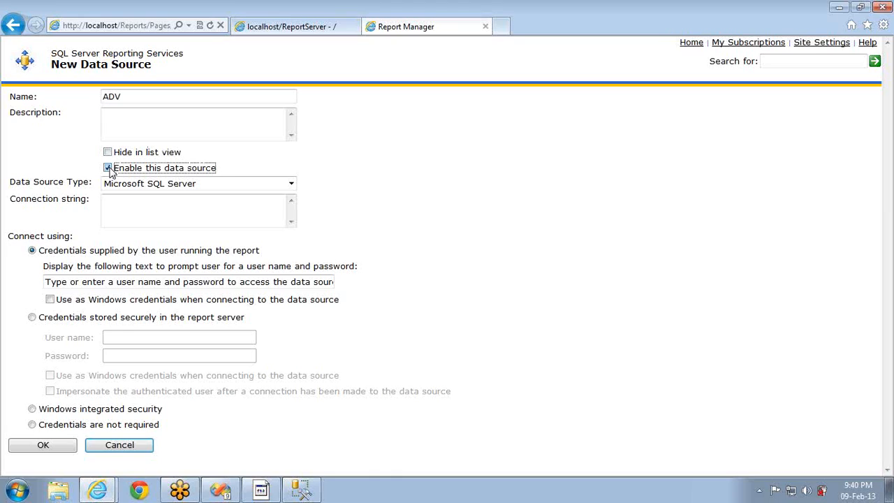
{"action": "left_click", "coordinate": [290, 183]}
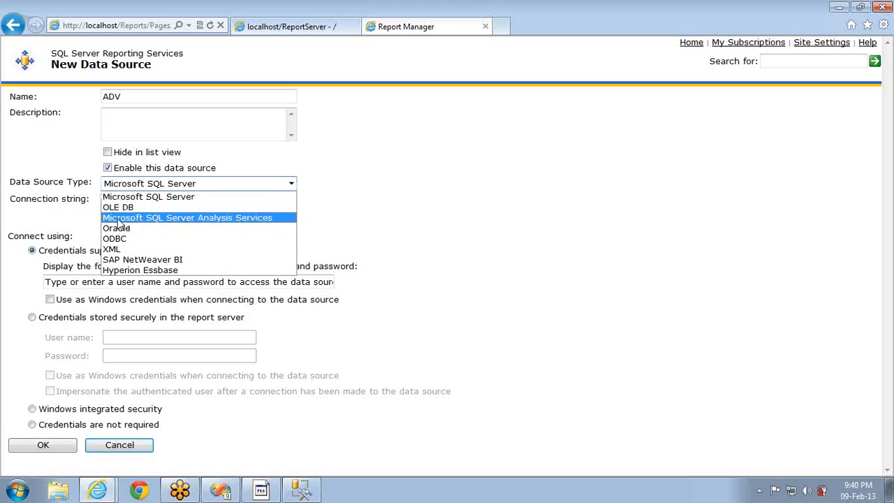
{"action": "left_click", "coordinate": [151, 198]}
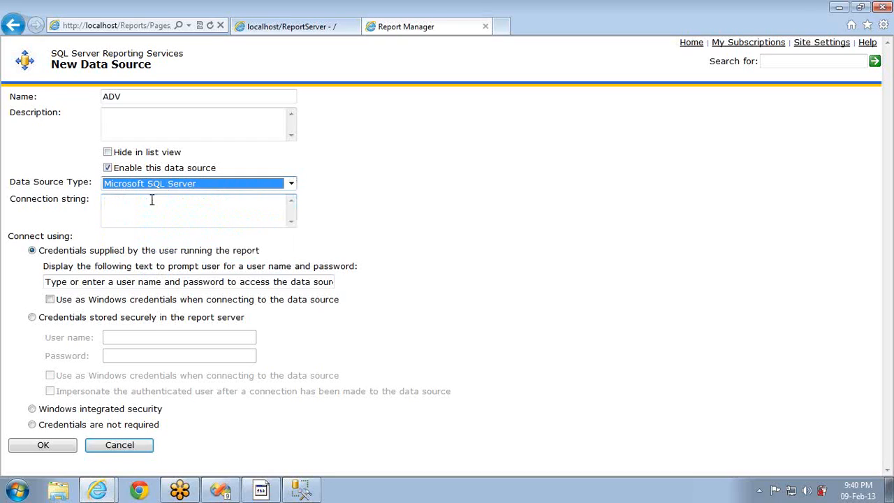
{"action": "left_click", "coordinate": [165, 212]}
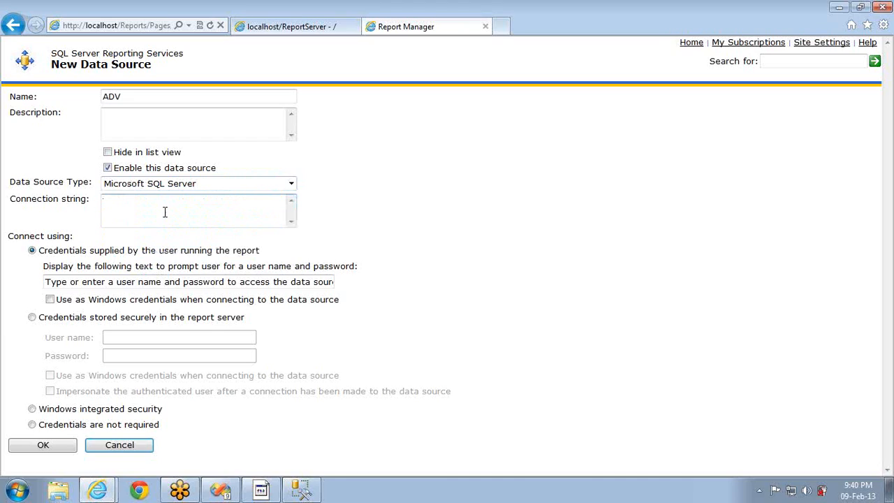
Copy ADV_DS's AdventureWorksDW connection string into ADV, choose Windows integrated security, and save
{"action": "left_click", "coordinate": [691, 44]}
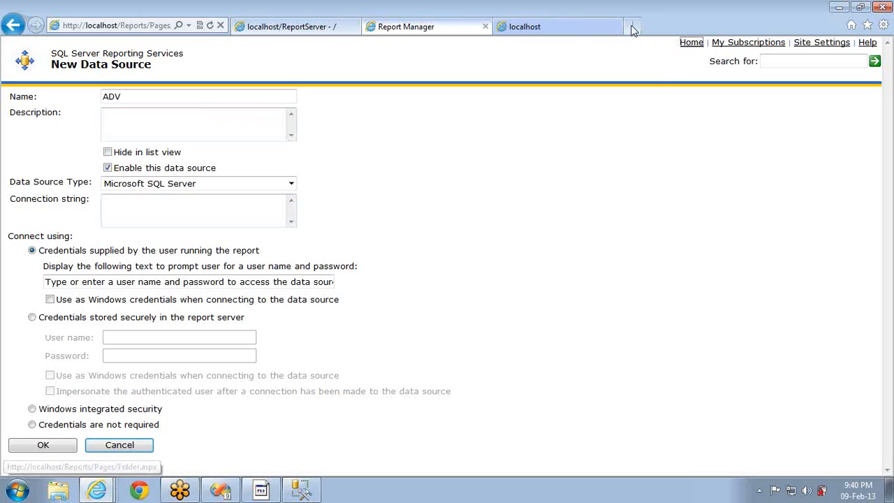
{"action": "left_click", "coordinate": [571, 28]}
{"action": "left_click", "coordinate": [64, 132]}
{"action": "left_click", "coordinate": [49, 131]}
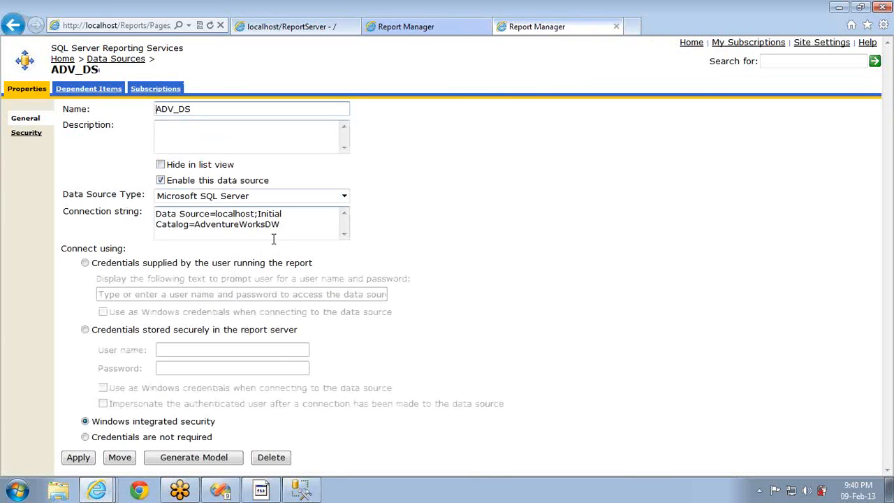
{"action": "triple_click", "coordinate": [293, 226]}
{"action": "key", "text": "ctrl+c"}
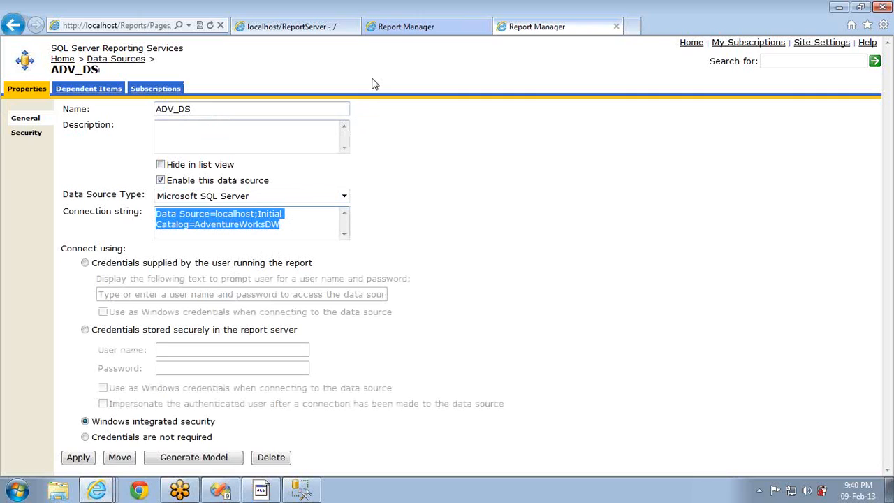
{"action": "left_click", "coordinate": [421, 27]}
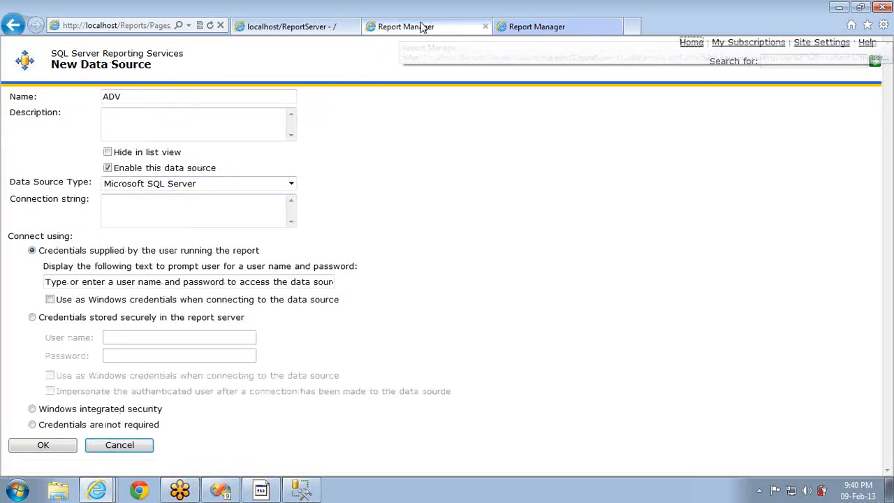
{"action": "key", "text": "ctrl+v"}
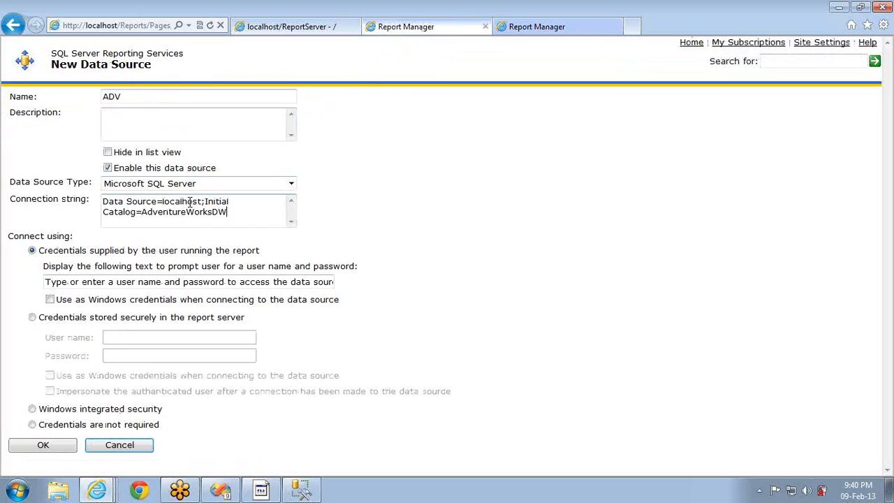
{"action": "left_click", "coordinate": [518, 31]}
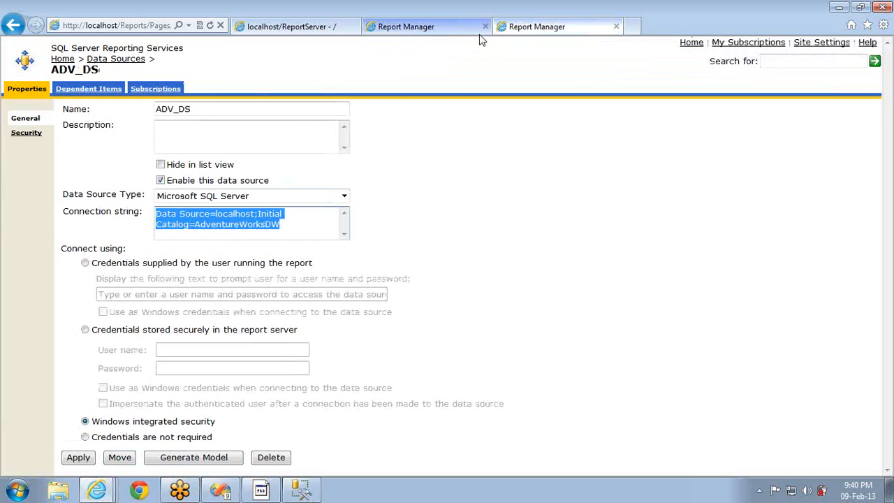
{"action": "left_click", "coordinate": [412, 32]}
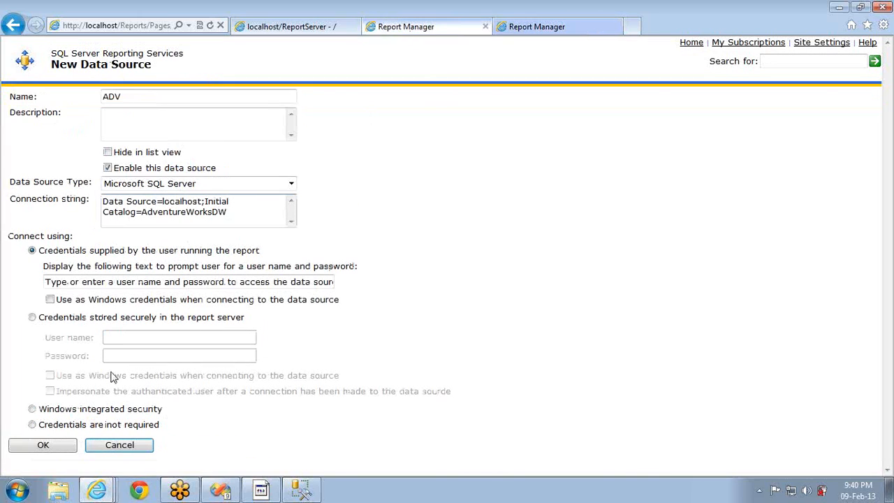
{"action": "left_click", "coordinate": [33, 409]}
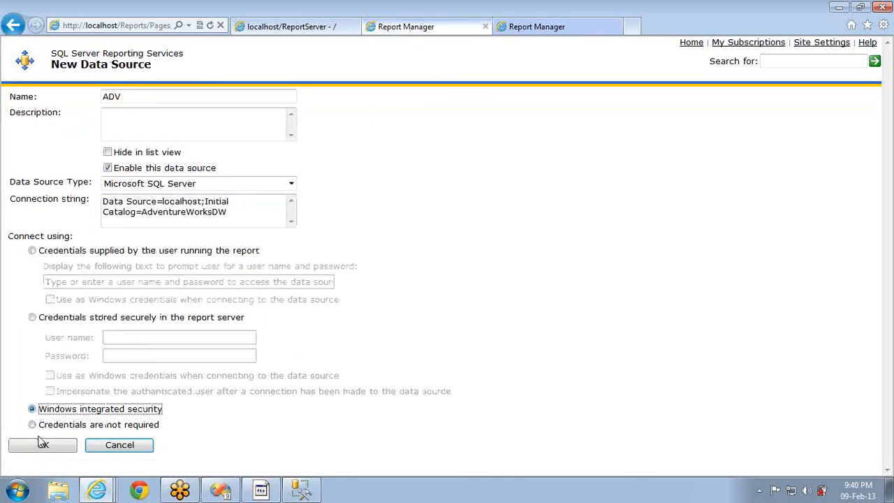
{"action": "left_click", "coordinate": [42, 445]}
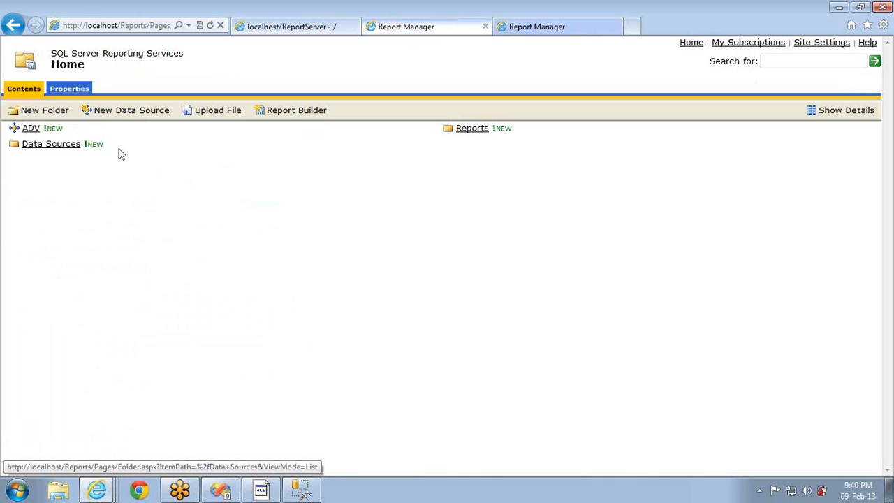
Move the ADV data source from Home into the Data Sources folder and apply its properties
{"action": "left_click", "coordinate": [833, 112]}
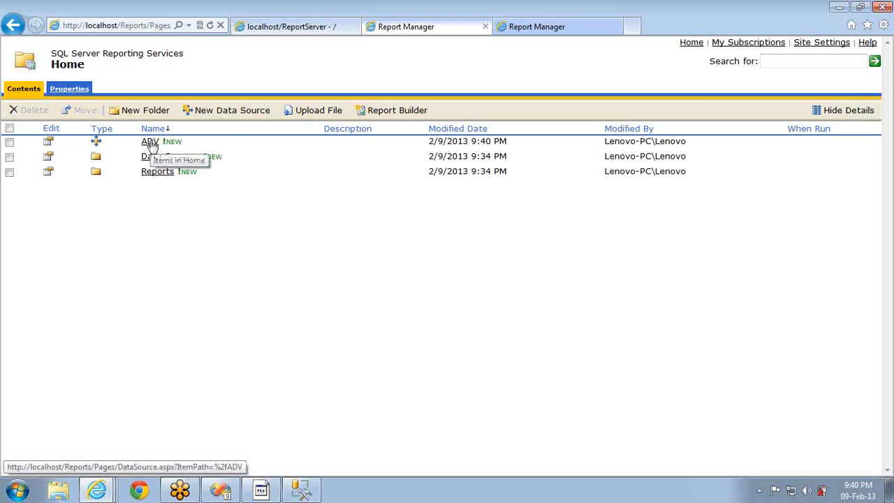
{"action": "left_click", "coordinate": [47, 143]}
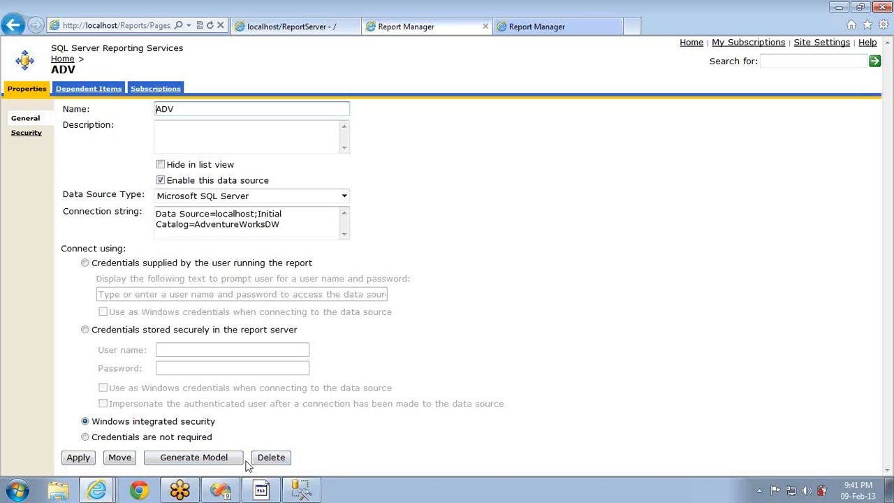
{"action": "left_click", "coordinate": [120, 461]}
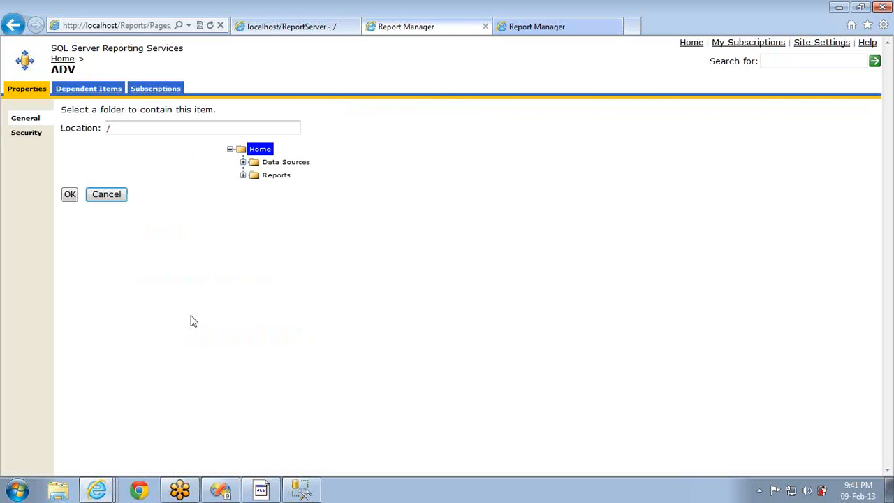
{"action": "left_click", "coordinate": [243, 162]}
{"action": "left_click", "coordinate": [278, 163]}
{"action": "left_click", "coordinate": [70, 195]}
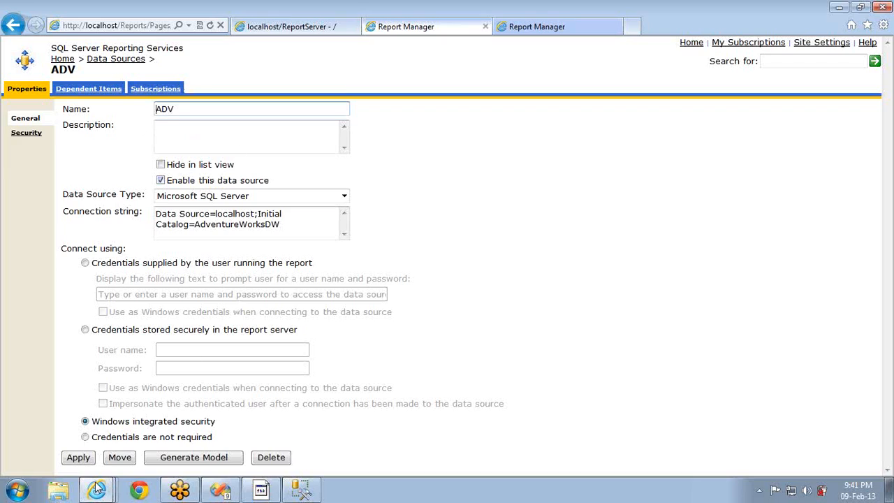
{"action": "left_click", "coordinate": [79, 457]}
Go Home, open Data Sources to see ADV beside ADV_DS, then return Home
{"action": "left_click", "coordinate": [63, 59]}
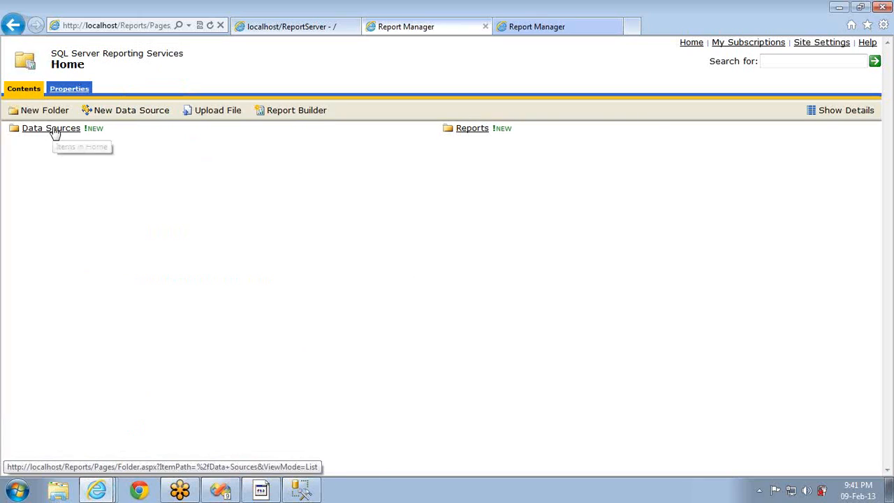
{"action": "left_click", "coordinate": [54, 129]}
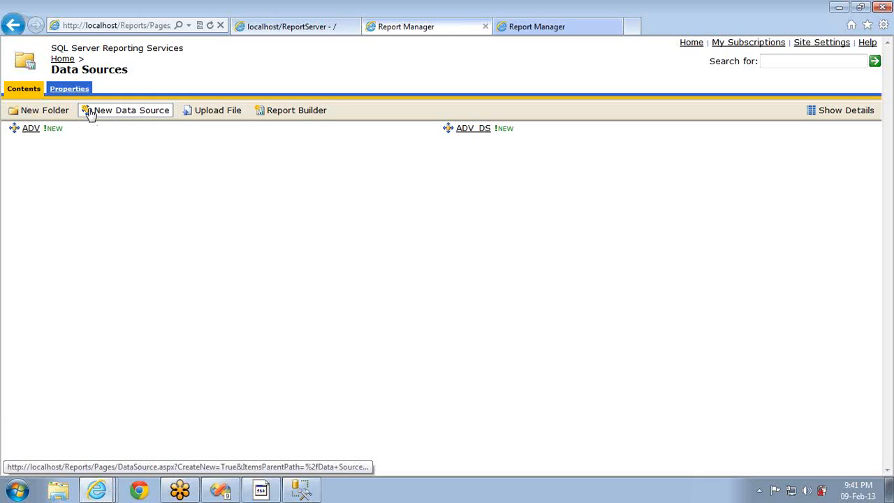
{"action": "left_click", "coordinate": [62, 59]}
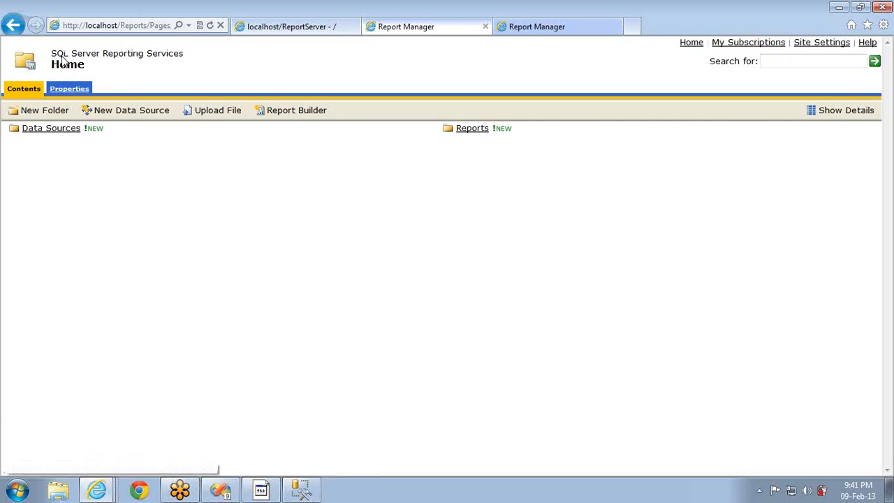
Upload First Report.rdl into Home as First Report with 'Overwrite item if it exists' ticked
{"action": "left_click", "coordinate": [217, 113]}
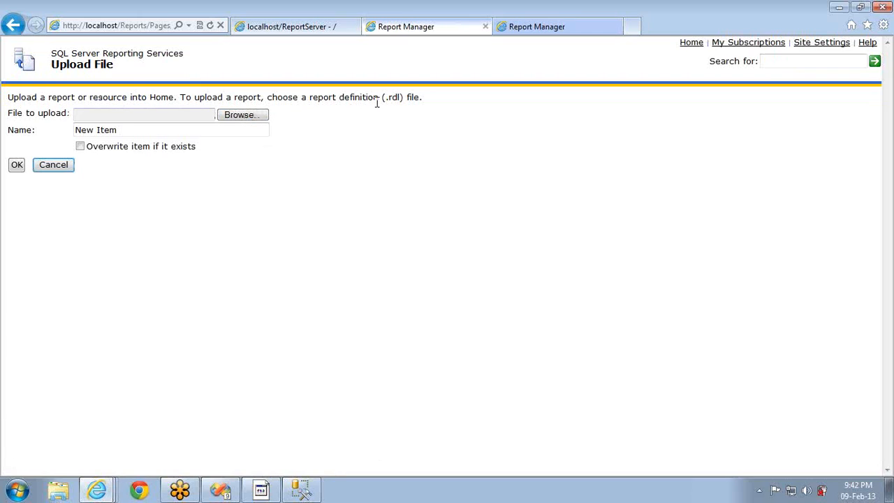
{"action": "left_click", "coordinate": [245, 116]}
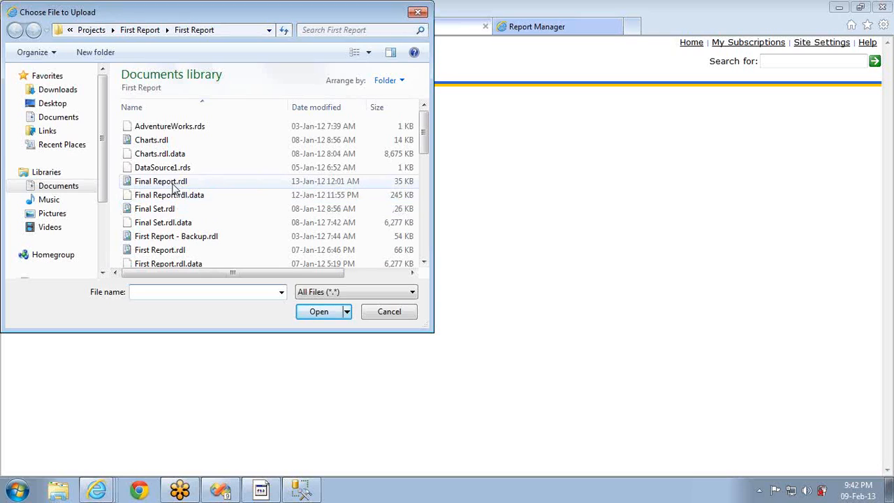
{"action": "left_click", "coordinate": [168, 254]}
{"action": "double_click", "coordinate": [168, 253]}
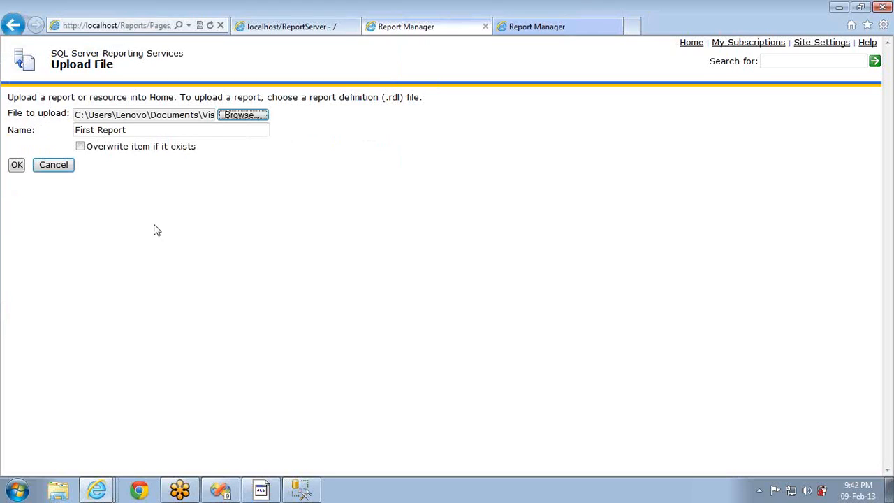
{"action": "left_click", "coordinate": [138, 128]}
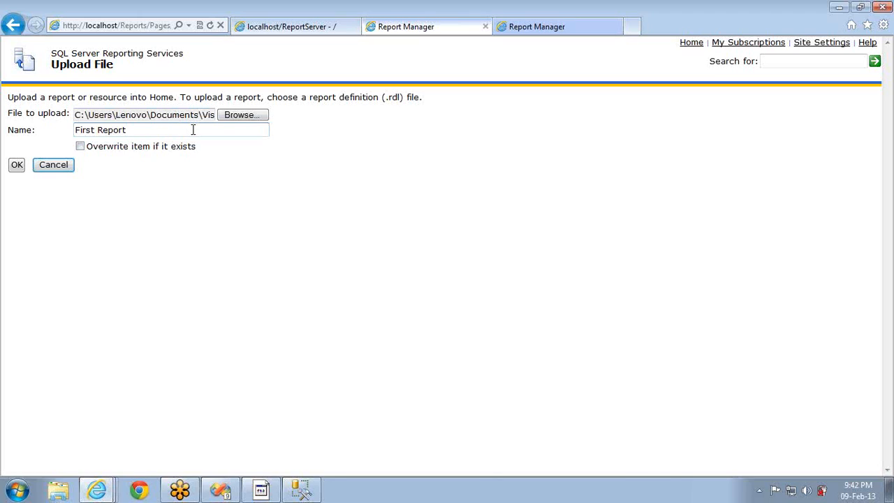
{"action": "left_click", "coordinate": [80, 146]}
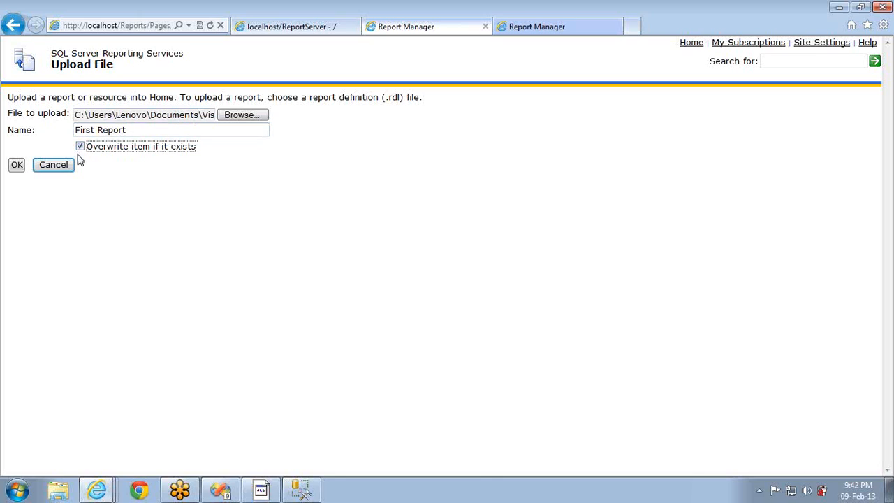
{"action": "left_click", "coordinate": [17, 165]}
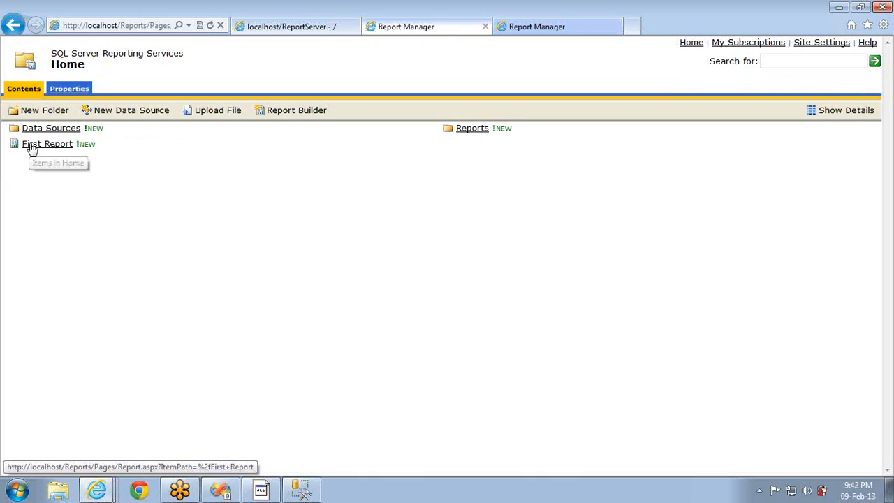
Move First Report into the Reports folder, then open Reports to see it beside Sales
{"action": "left_click", "coordinate": [851, 113]}
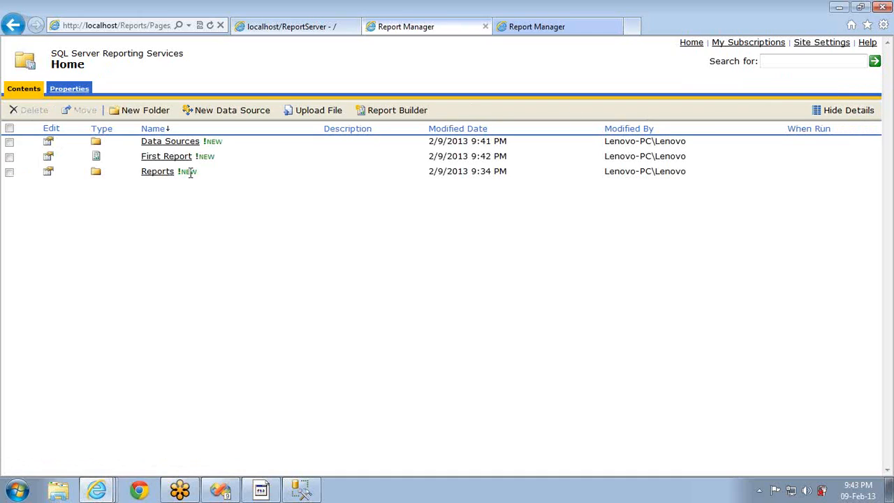
{"action": "left_click", "coordinate": [49, 158]}
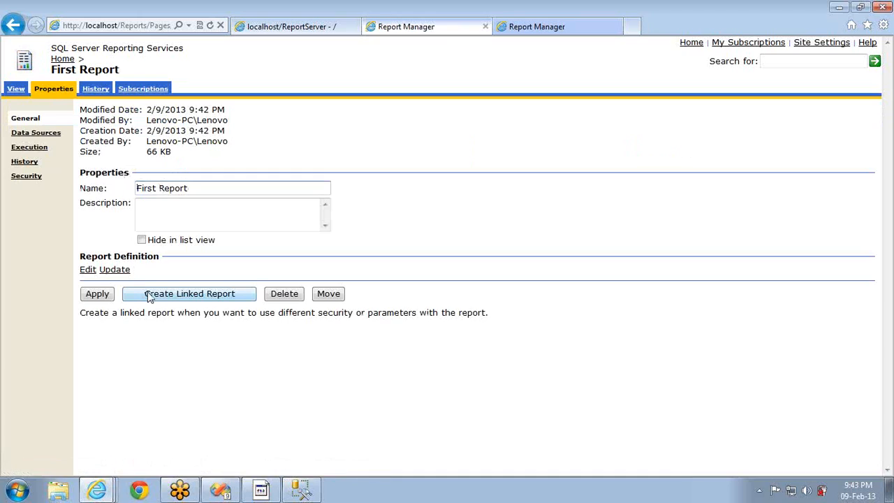
{"action": "left_click", "coordinate": [326, 297]}
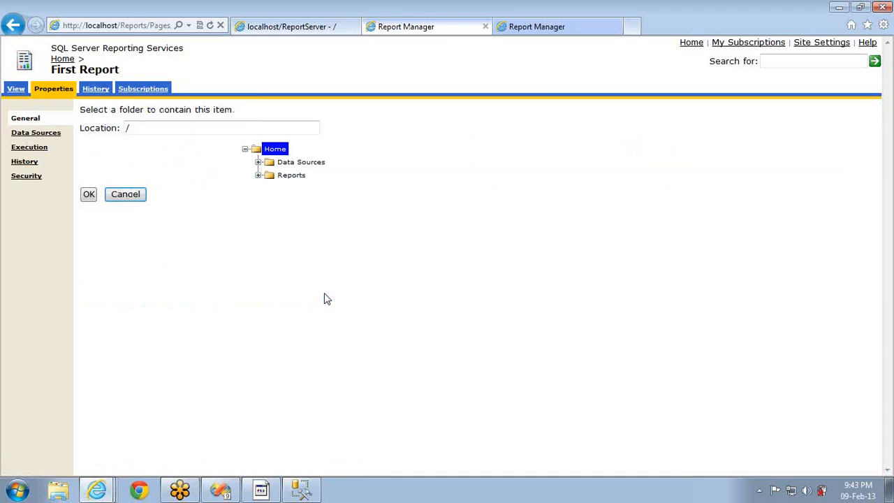
{"action": "left_click", "coordinate": [258, 175]}
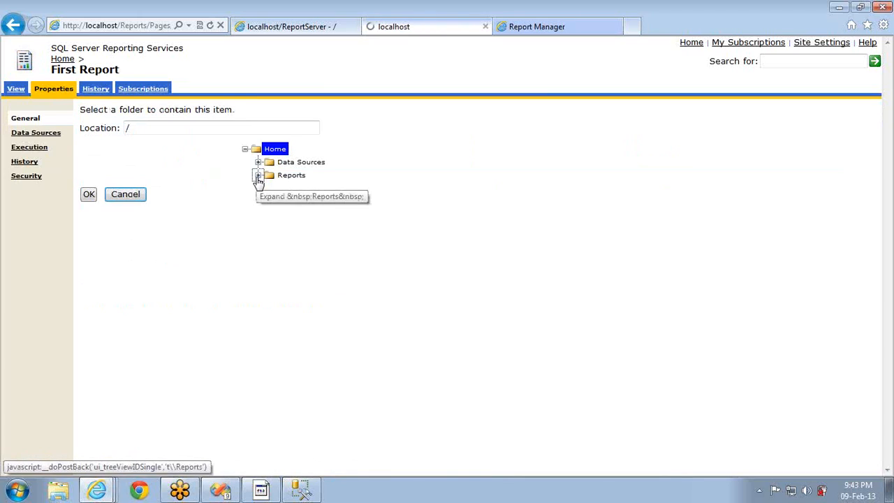
{"action": "left_click", "coordinate": [291, 176]}
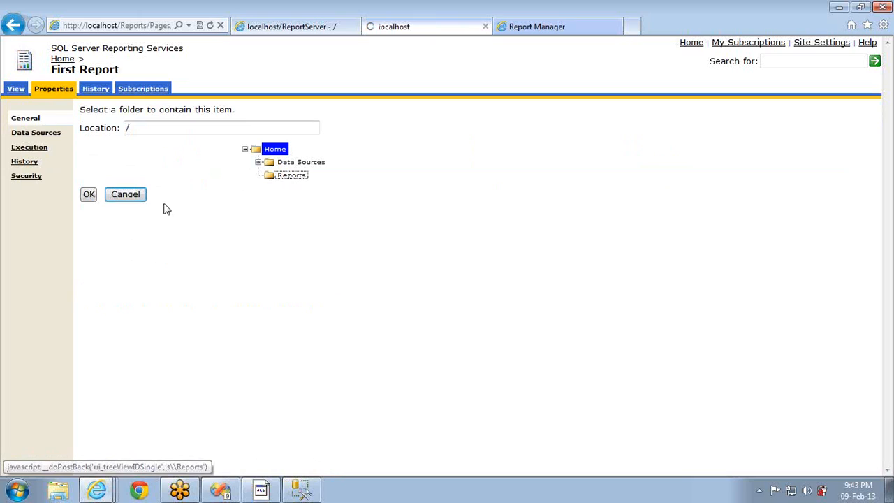
{"action": "left_click", "coordinate": [88, 194]}
{"action": "left_click", "coordinate": [101, 297]}
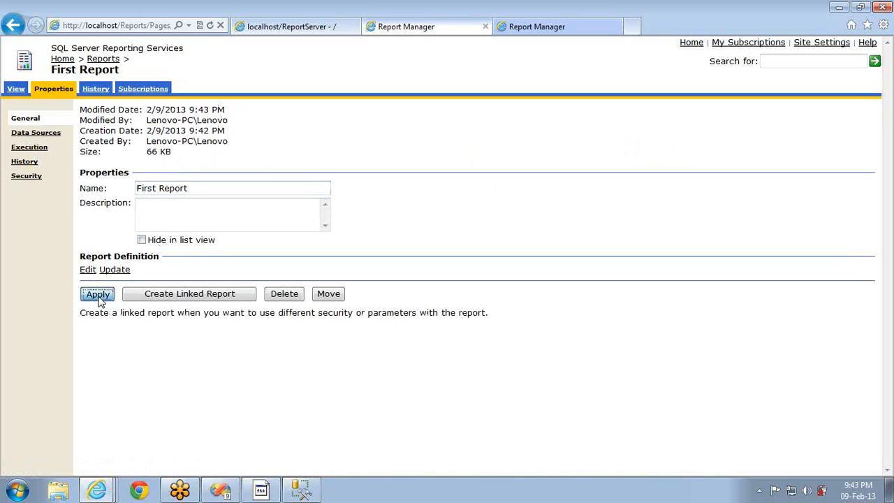
{"action": "left_click", "coordinate": [62, 60]}
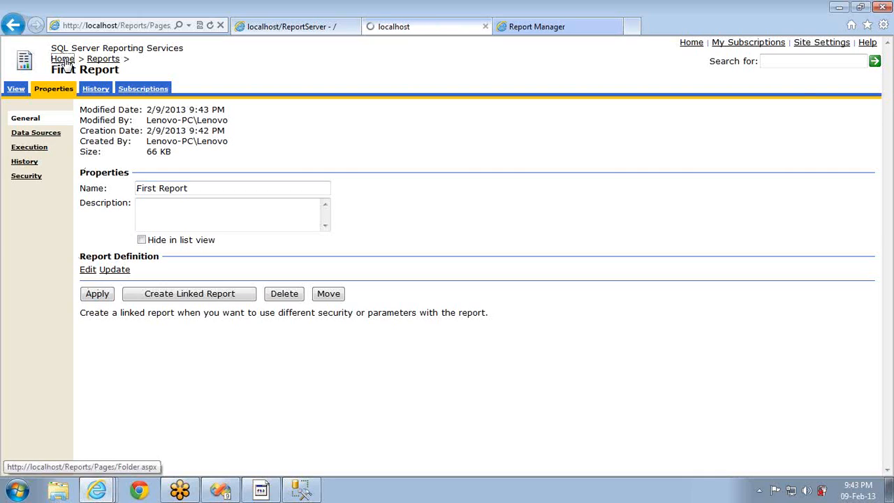
{"action": "left_click", "coordinate": [470, 130]}
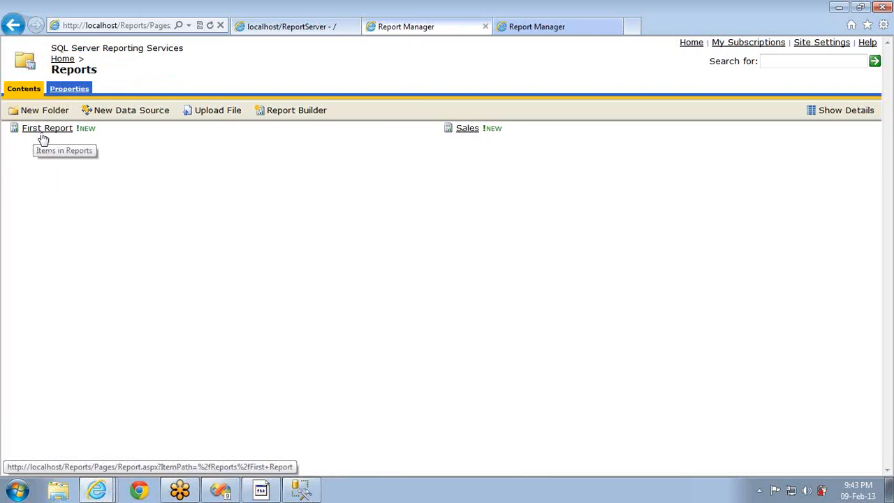
Delete First Report from the Reports folder, leaving only the Sales report
{"action": "left_click", "coordinate": [842, 115]}
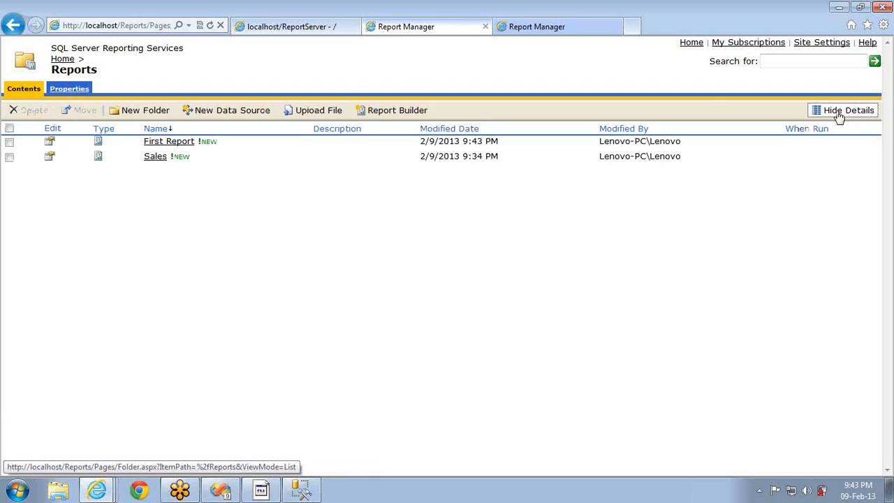
{"action": "left_click", "coordinate": [9, 144]}
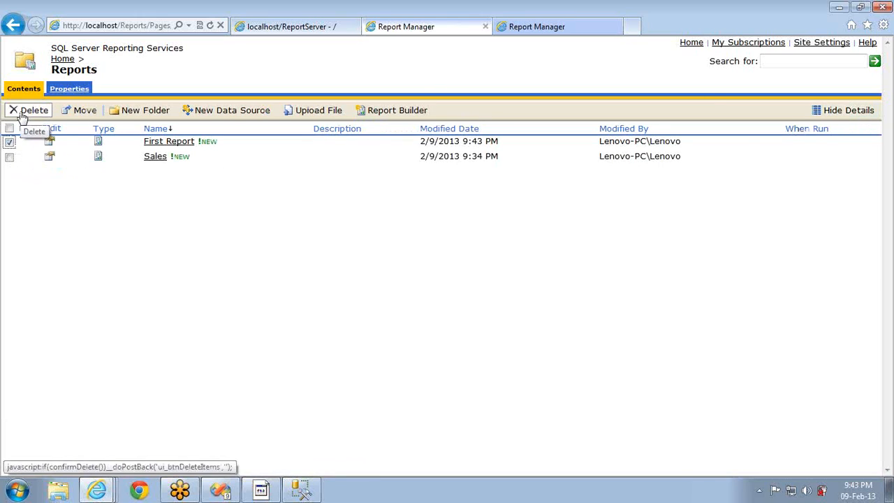
{"action": "left_click", "coordinate": [21, 114]}
{"action": "key", "text": "Return"}
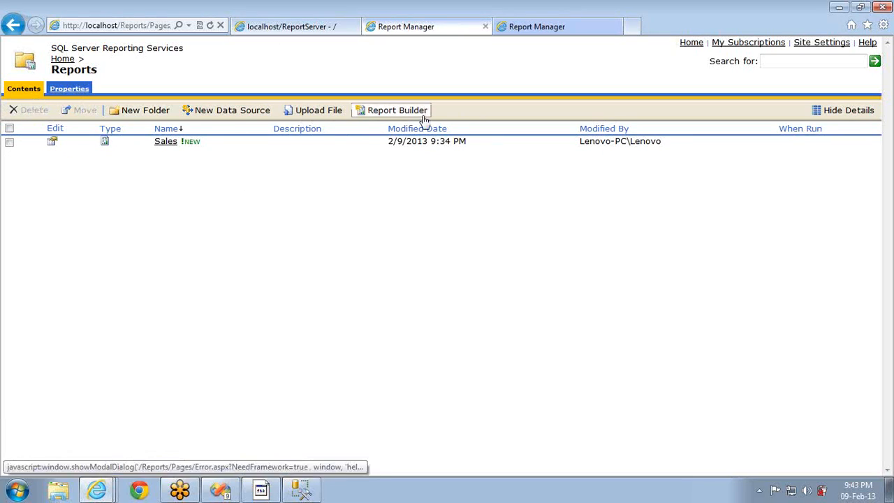
{"action": "left_click", "coordinate": [841, 116]}
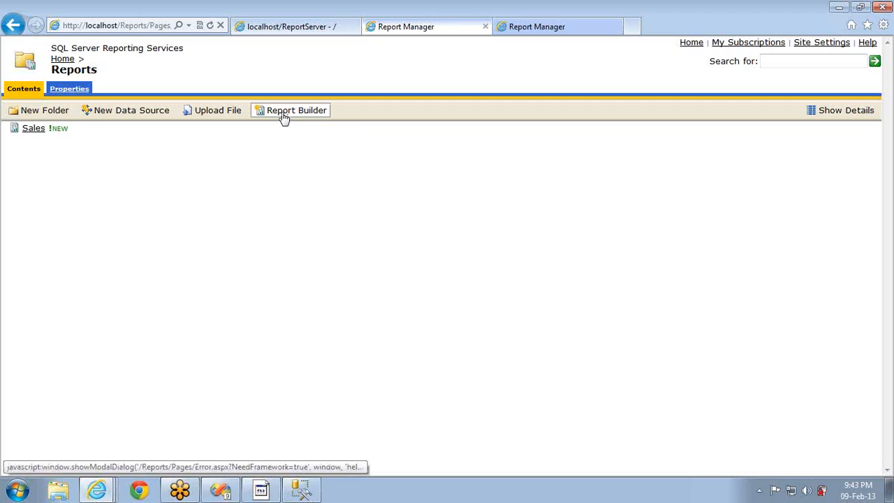
Review Home's existing Administrators and local user role assignments, then add a new one granting Browser
{"action": "left_click", "coordinate": [61, 58]}
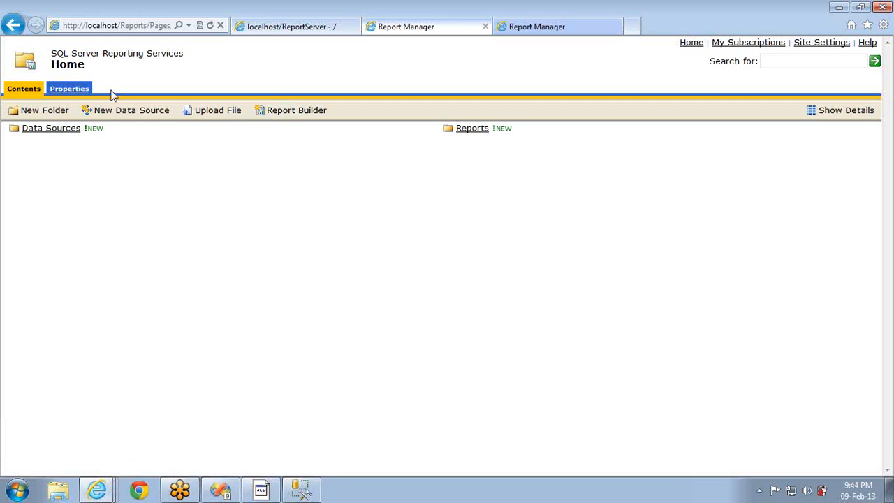
{"action": "left_click", "coordinate": [59, 92]}
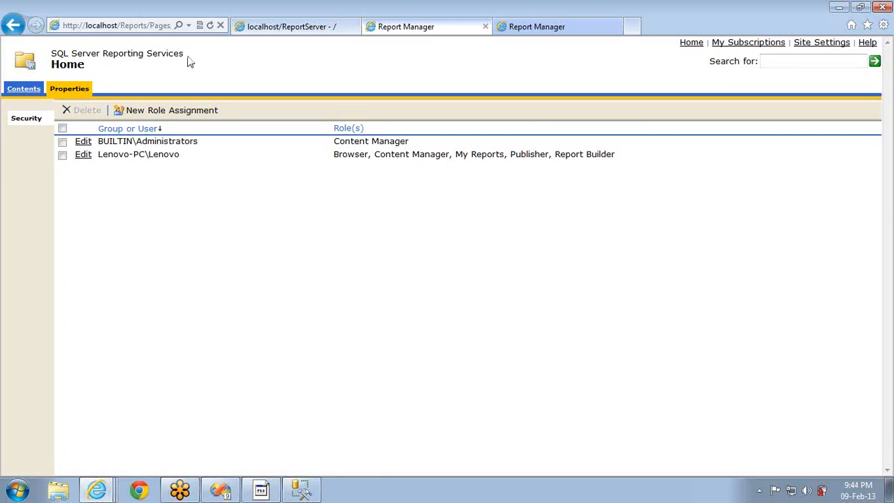
{"action": "double_click", "coordinate": [160, 155]}
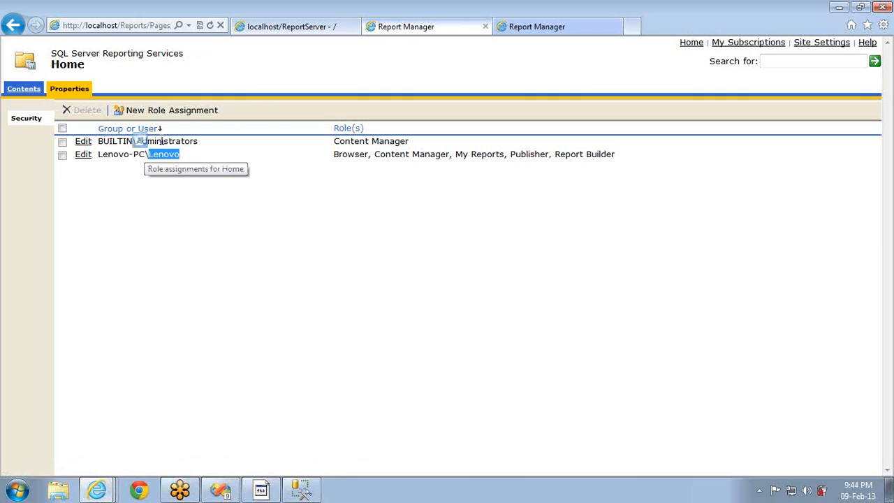
{"action": "double_click", "coordinate": [161, 142]}
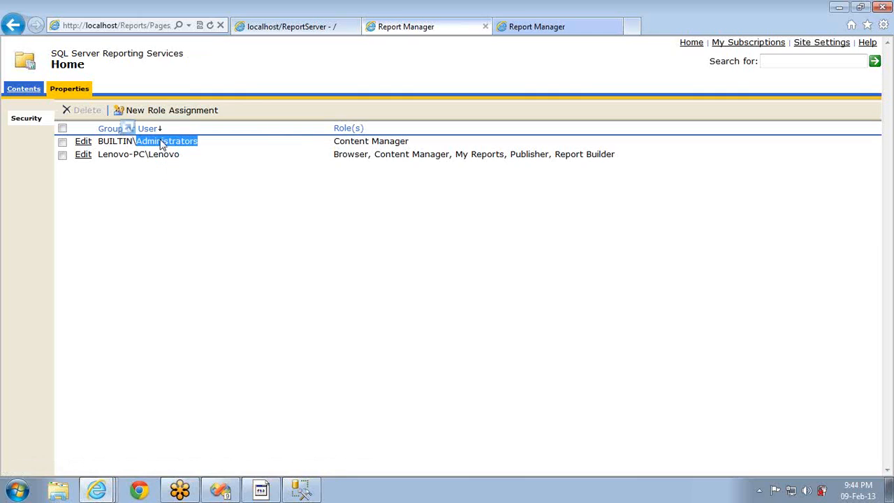
{"action": "left_click", "coordinate": [158, 113]}
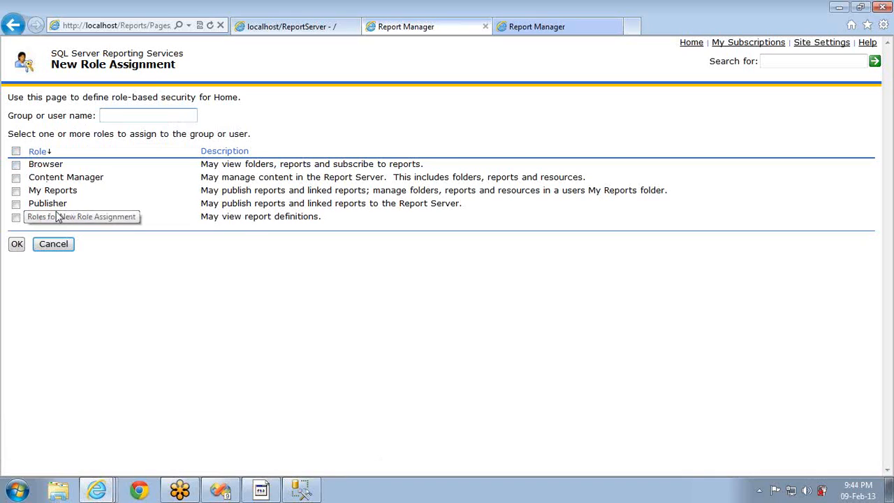
{"action": "left_click", "coordinate": [16, 165]}
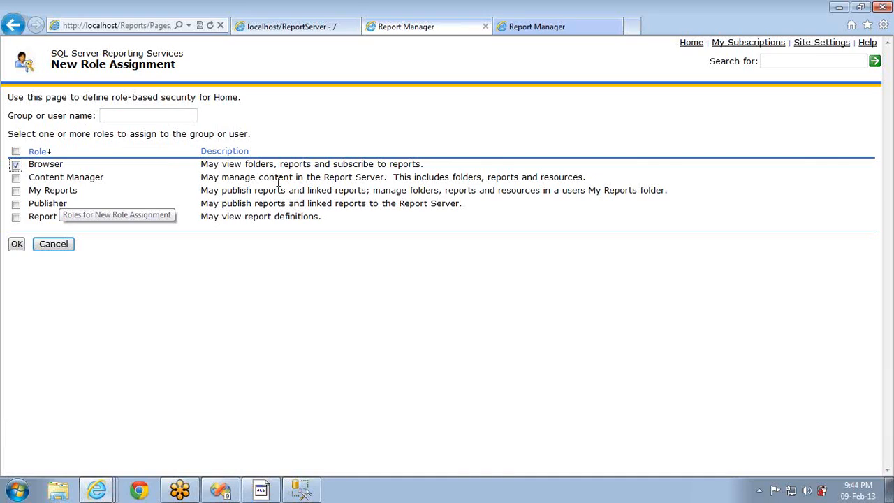
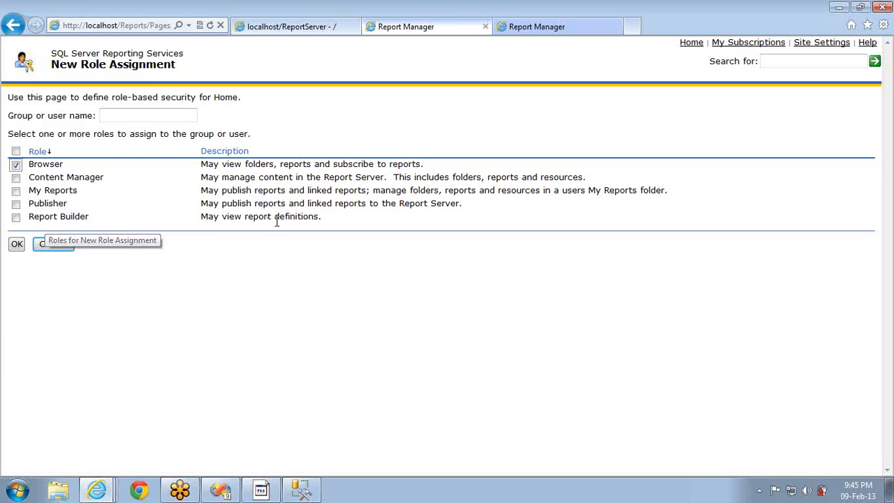
Enter a user name, tick all roles, then cancel the new role assignment
{"action": "left_click", "coordinate": [159, 116]}
{"action": "type", "text": "Uenovo"}
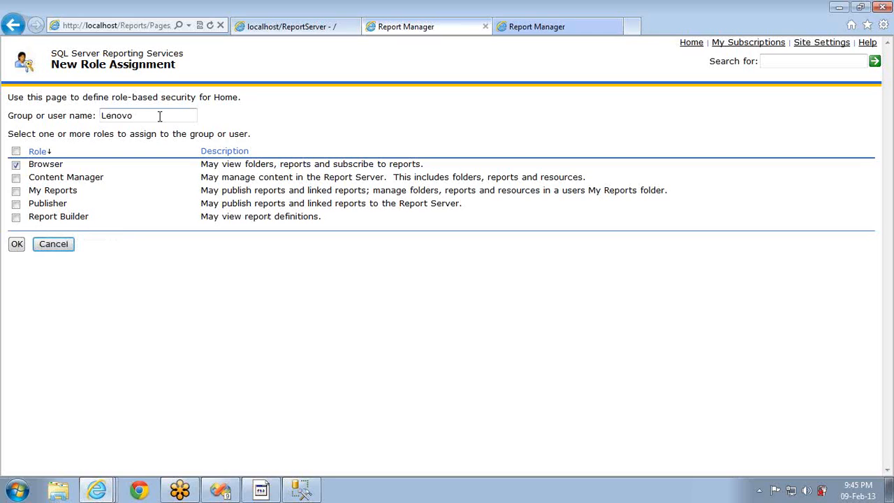
{"action": "left_click", "coordinate": [16, 151]}
{"action": "left_click", "coordinate": [51, 246]}
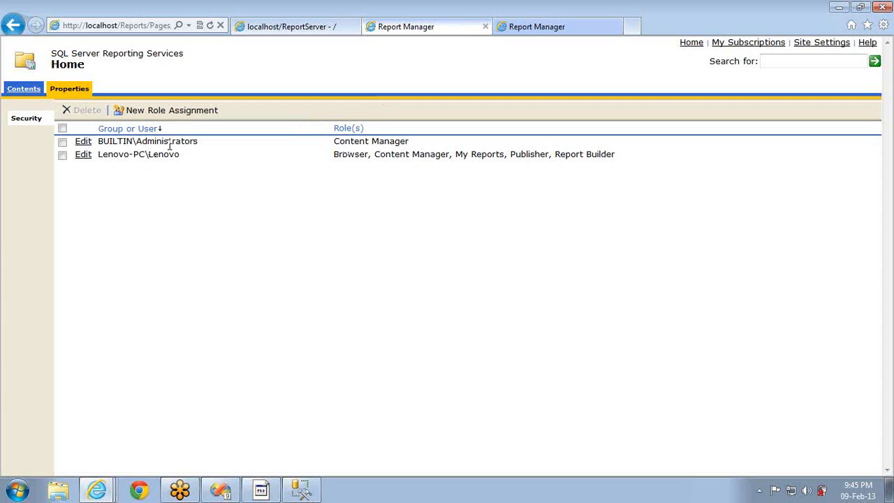
Open ADV_DS under Data Sources, check its Security and General pages, then list its dependent items
{"action": "left_click", "coordinate": [24, 92]}
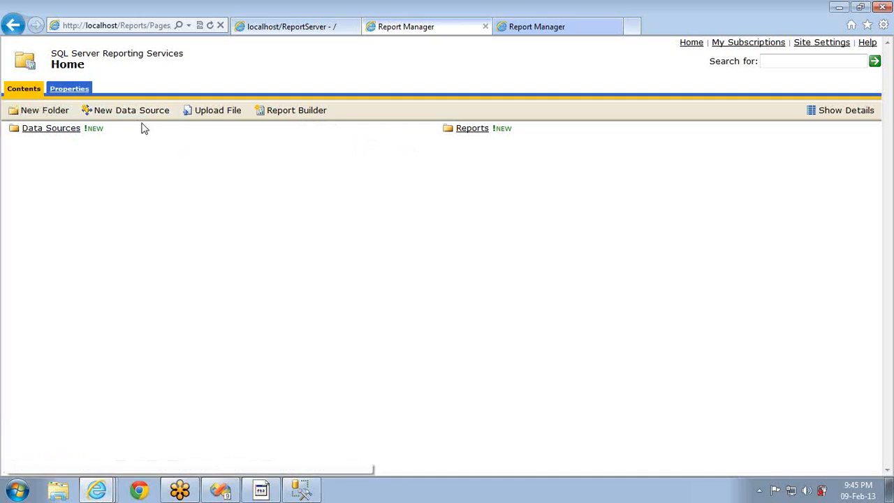
{"action": "left_click", "coordinate": [64, 132]}
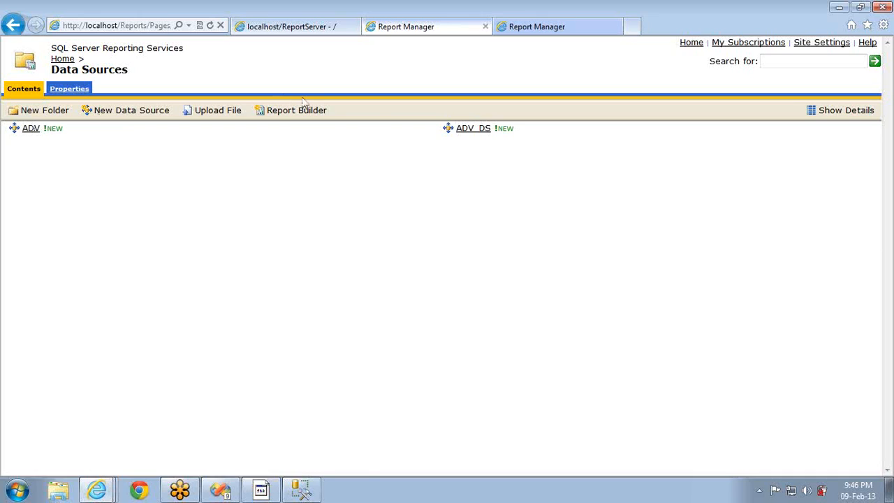
{"action": "left_click", "coordinate": [463, 132]}
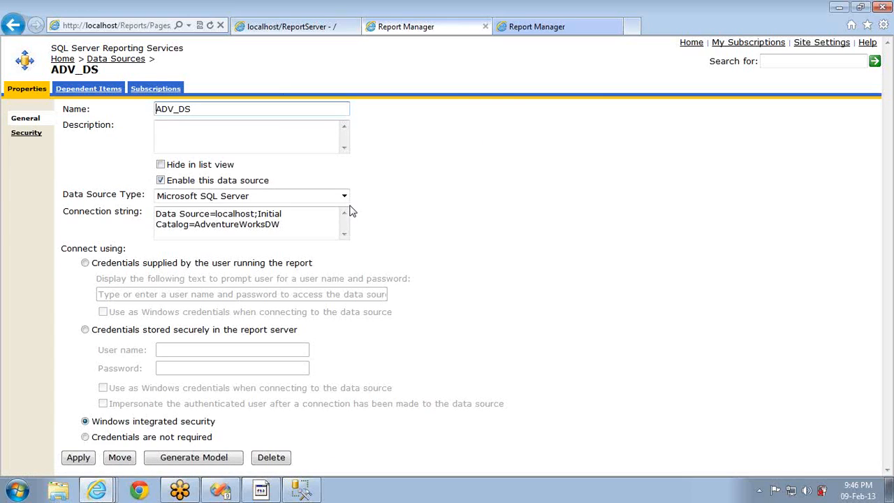
{"action": "left_click", "coordinate": [26, 134]}
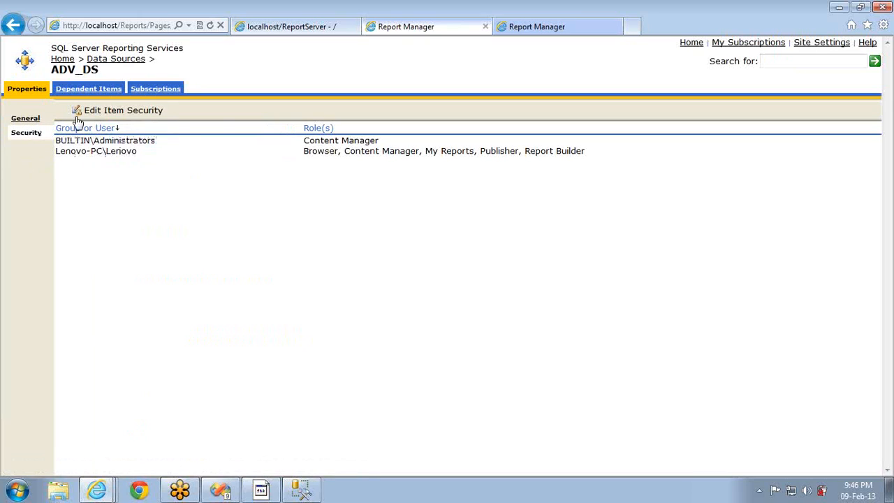
{"action": "left_click", "coordinate": [32, 117]}
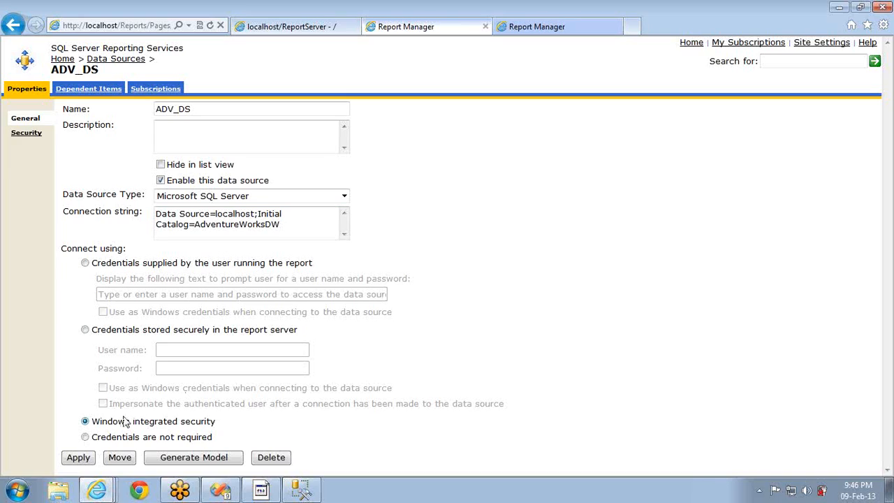
{"action": "left_click", "coordinate": [95, 88]}
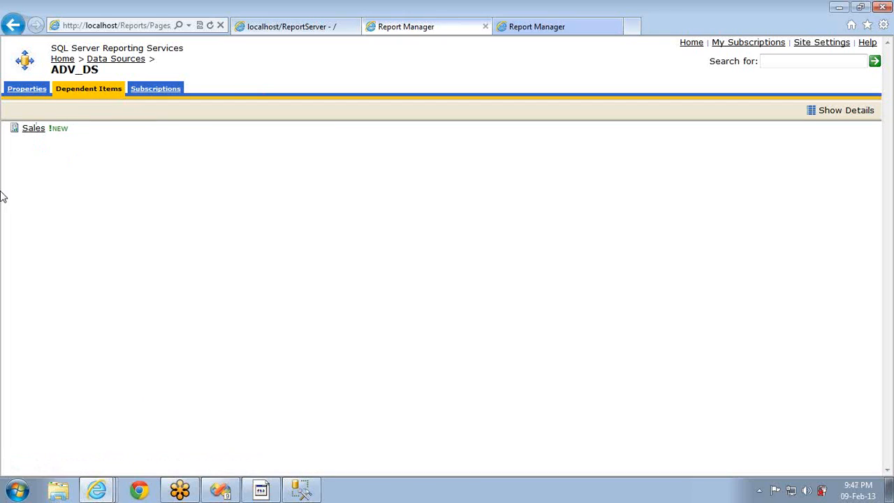
Browse ADV_DS's Properties, Dependent Items and Subscriptions tabs, then return to the Home folder
{"action": "left_click", "coordinate": [32, 93]}
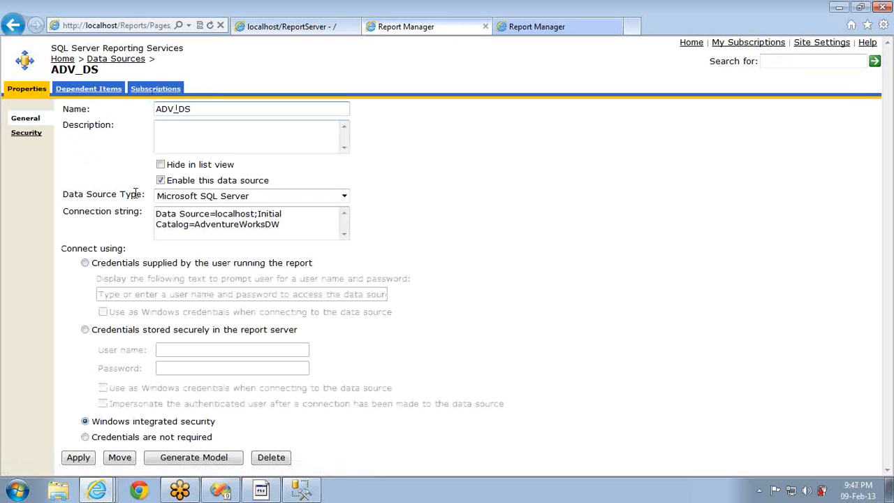
{"action": "left_click", "coordinate": [84, 89]}
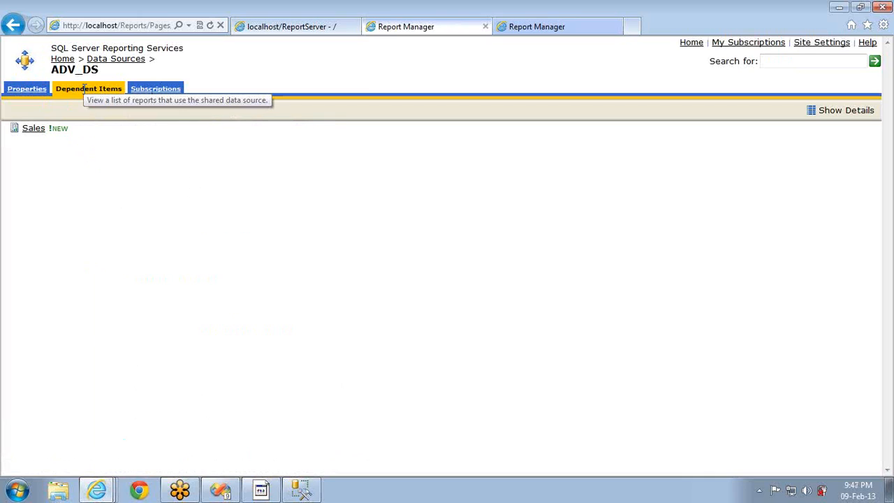
{"action": "left_click", "coordinate": [141, 92]}
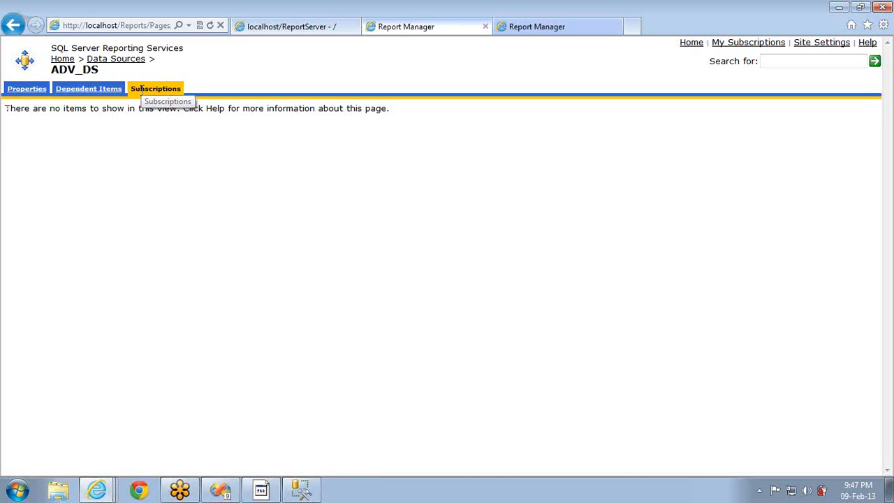
{"action": "left_click", "coordinate": [21, 91]}
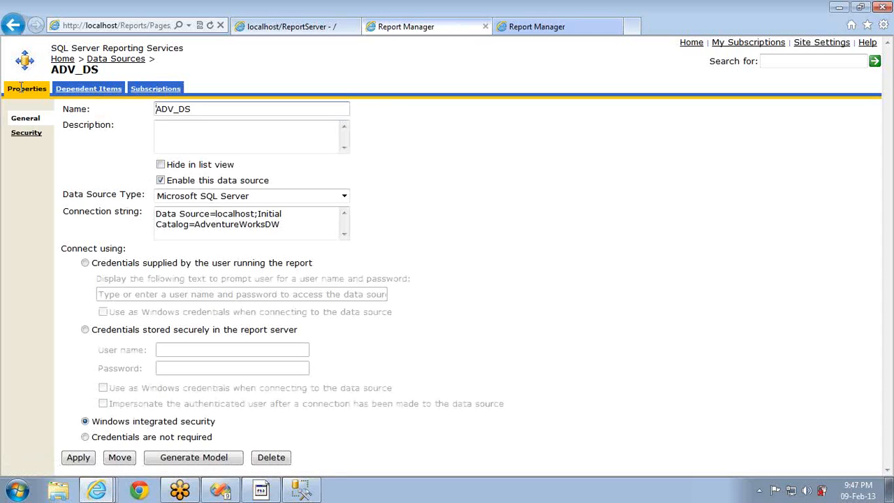
{"action": "left_click", "coordinate": [63, 60]}
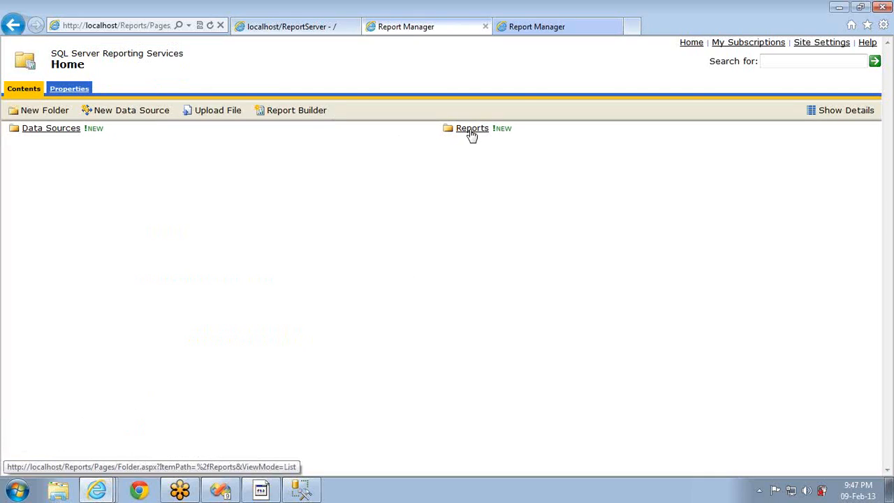
Open the Reports folder, inspect its created/modified details and name, then return to its contents
{"action": "left_click", "coordinate": [472, 133]}
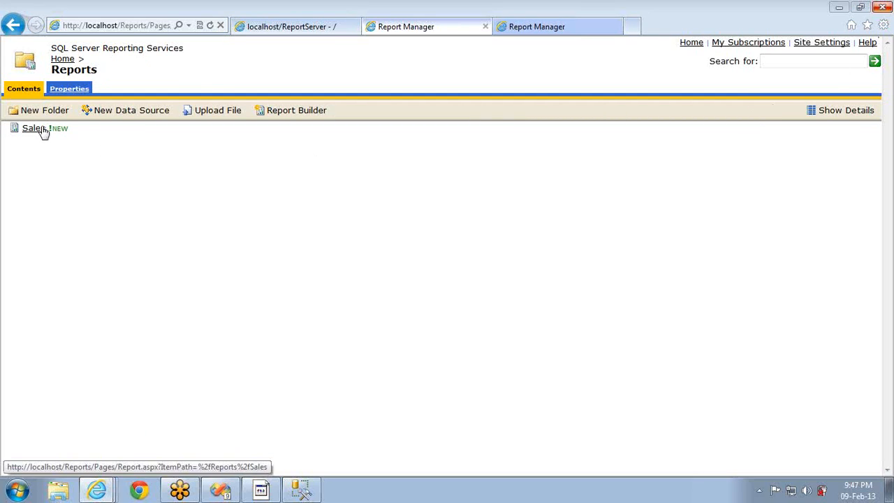
{"action": "left_click", "coordinate": [66, 90]}
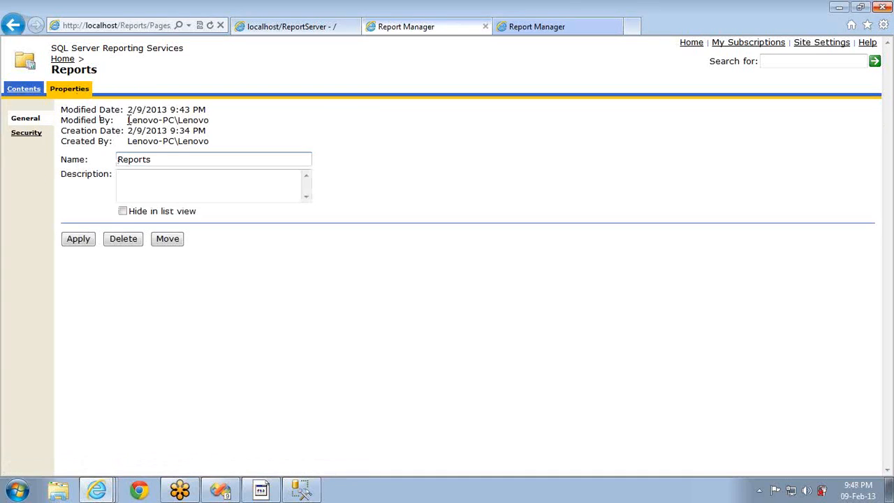
{"action": "left_click_drag", "start_coordinate": [61, 108], "coordinate": [209, 143]}
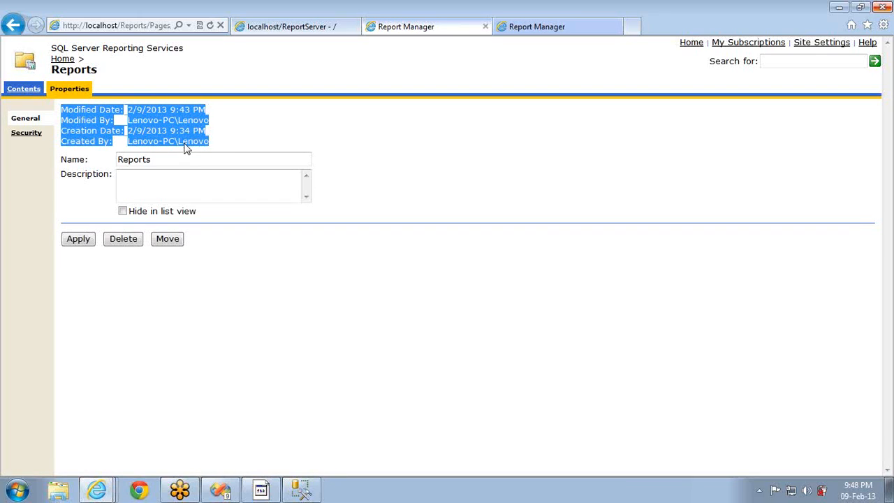
{"action": "double_click", "coordinate": [185, 141]}
{"action": "left_click", "coordinate": [180, 139]}
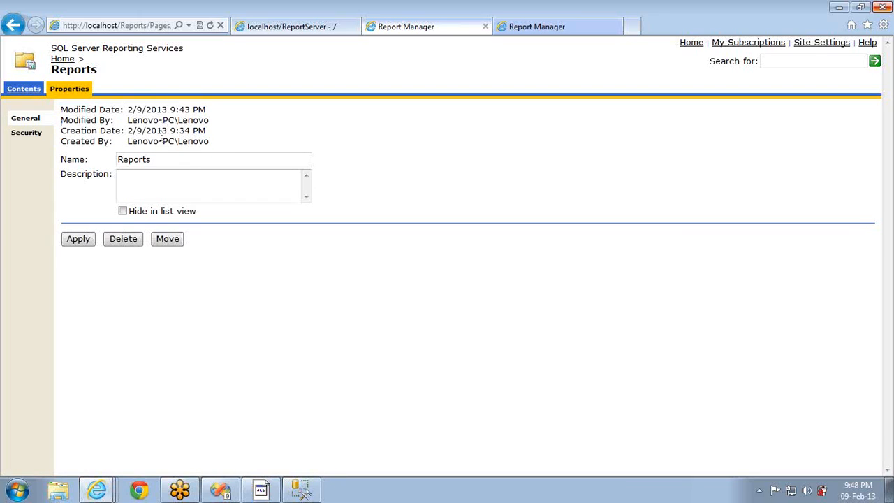
{"action": "double_click", "coordinate": [182, 130]}
{"action": "left_click", "coordinate": [157, 156]}
{"action": "double_click", "coordinate": [157, 156]}
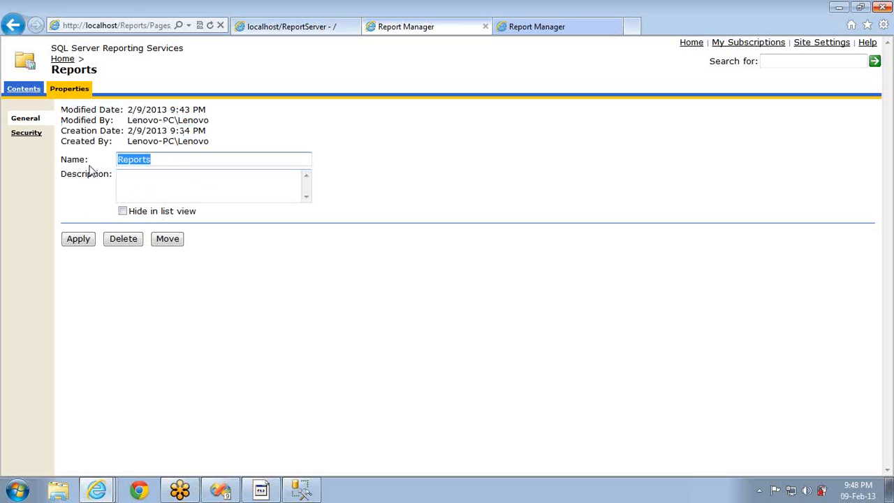
{"action": "left_click", "coordinate": [27, 91]}
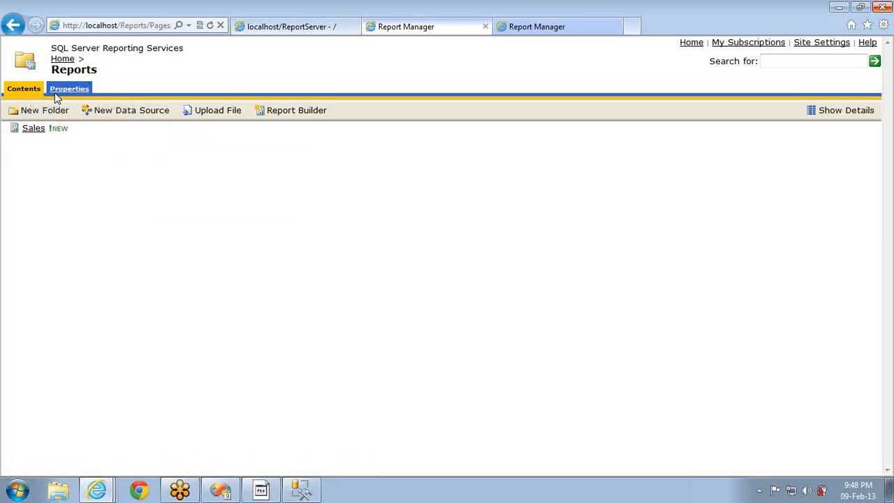
Run the Sales report, then inspect its General properties: modifier, 17 KB size, name and description
{"action": "left_click", "coordinate": [32, 130]}
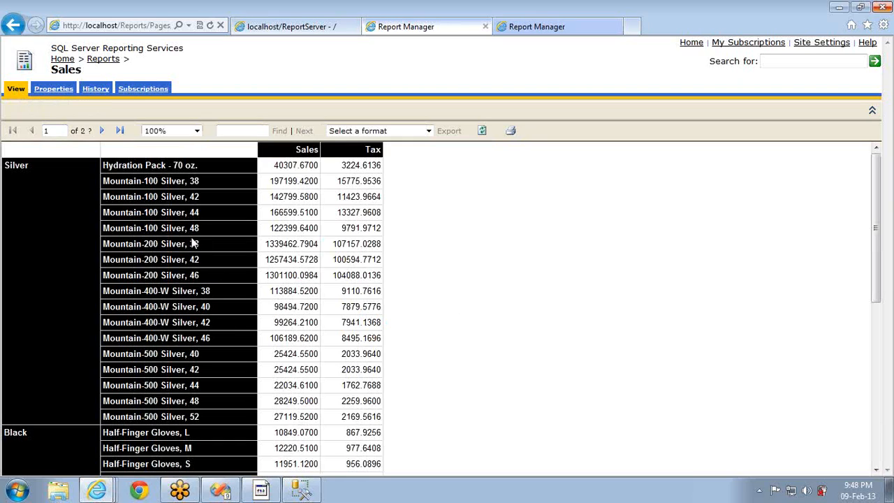
{"action": "left_click", "coordinate": [48, 93]}
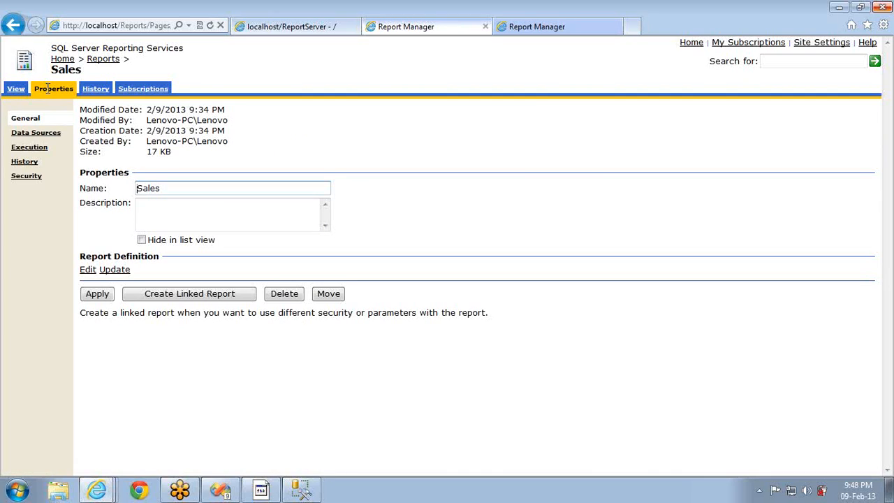
{"action": "double_click", "coordinate": [167, 118]}
{"action": "left_click_drag", "start_coordinate": [169, 123], "coordinate": [185, 137]}
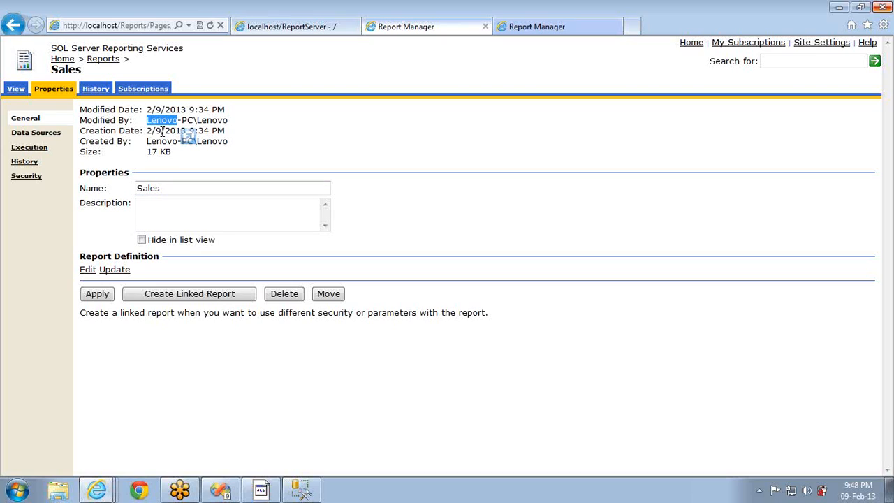
{"action": "left_click_drag", "start_coordinate": [162, 132], "coordinate": [149, 151]}
{"action": "double_click", "coordinate": [150, 153]}
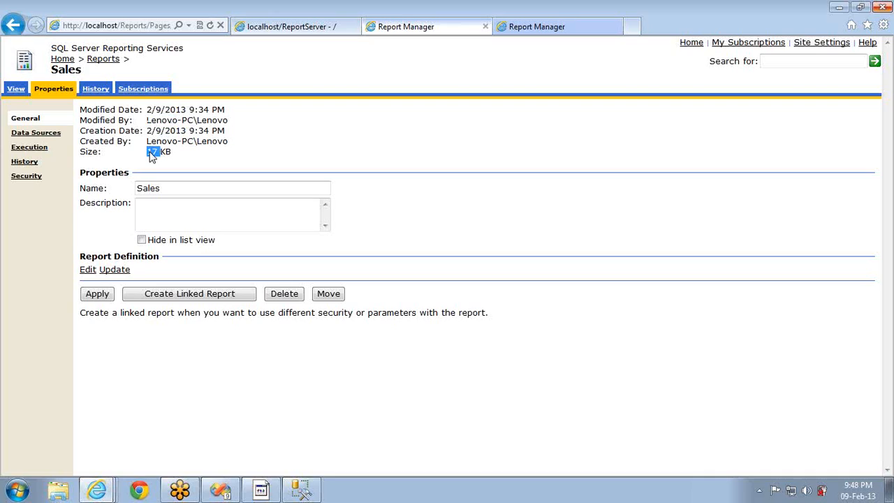
{"action": "left_click", "coordinate": [178, 189]}
{"action": "left_click", "coordinate": [182, 206]}
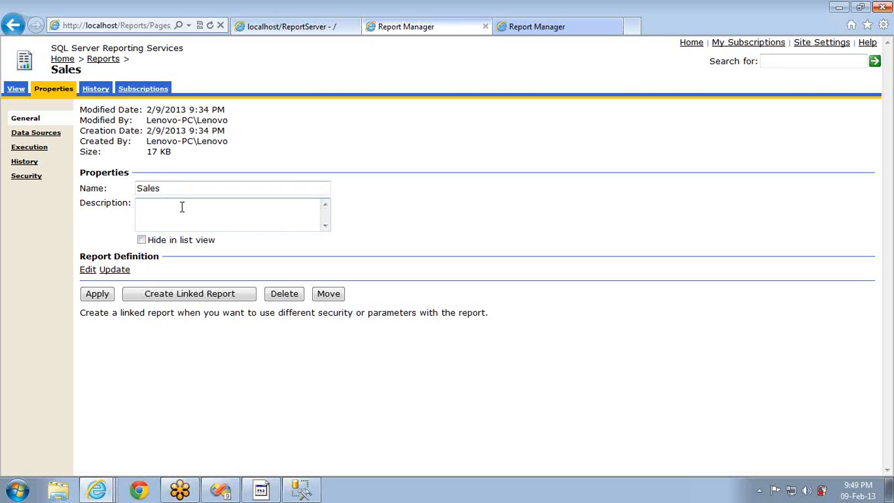
{"action": "left_click", "coordinate": [88, 270]}
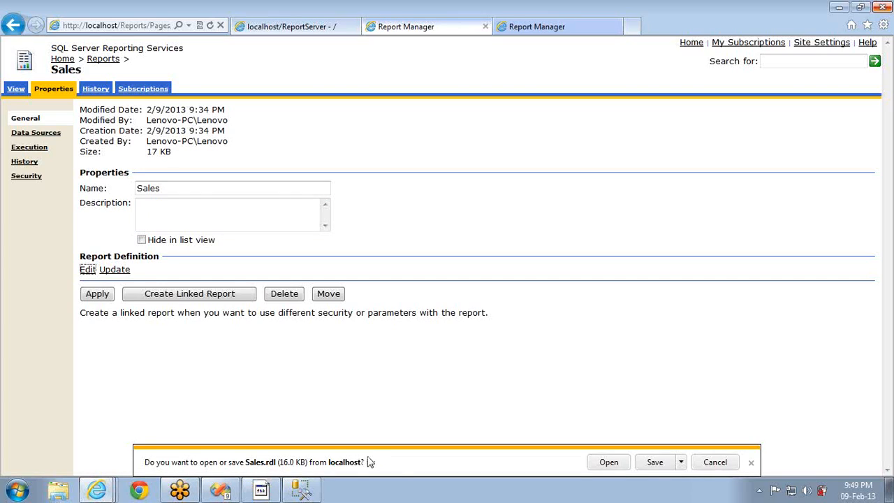
{"action": "left_click", "coordinate": [714, 462]}
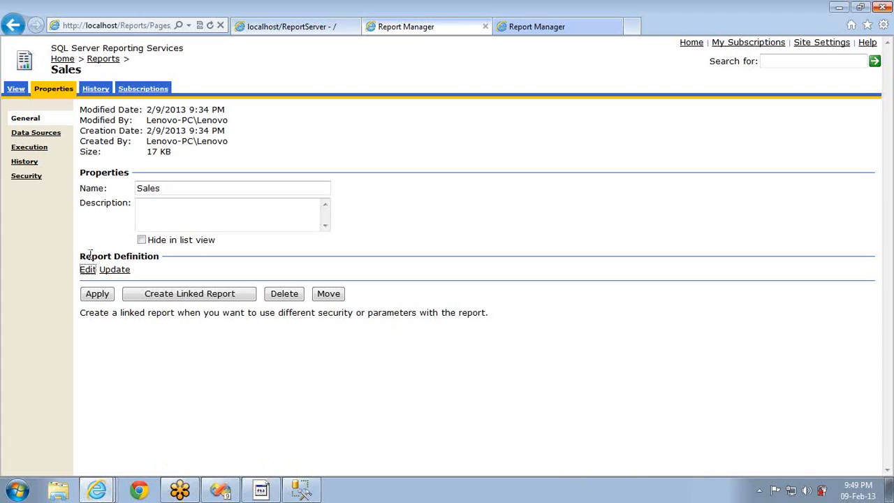
{"action": "left_click", "coordinate": [113, 272]}
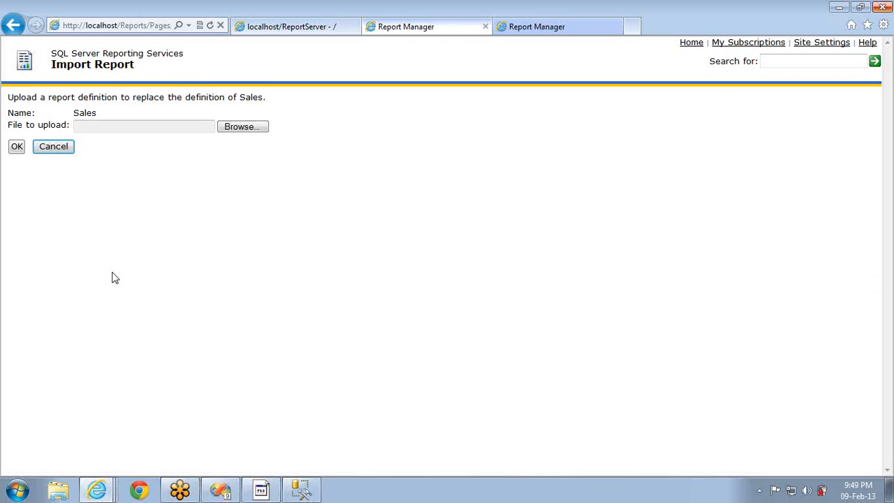
{"action": "left_click", "coordinate": [233, 129]}
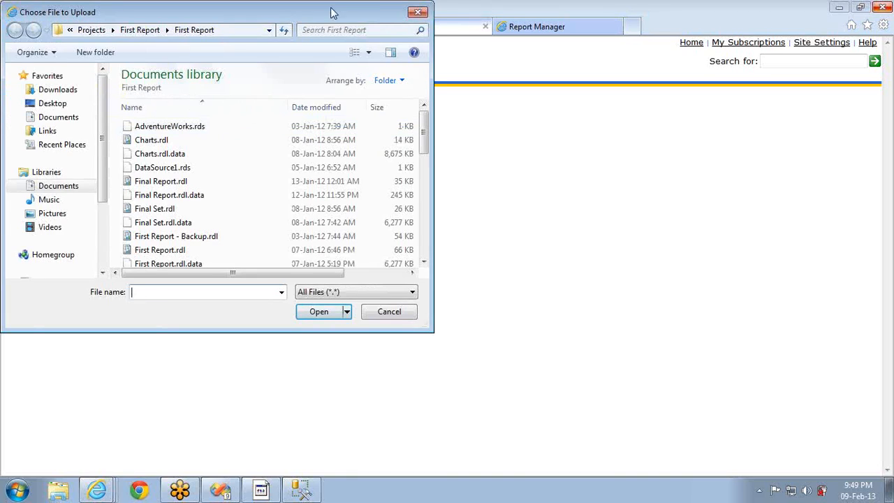
{"action": "left_click", "coordinate": [418, 12]}
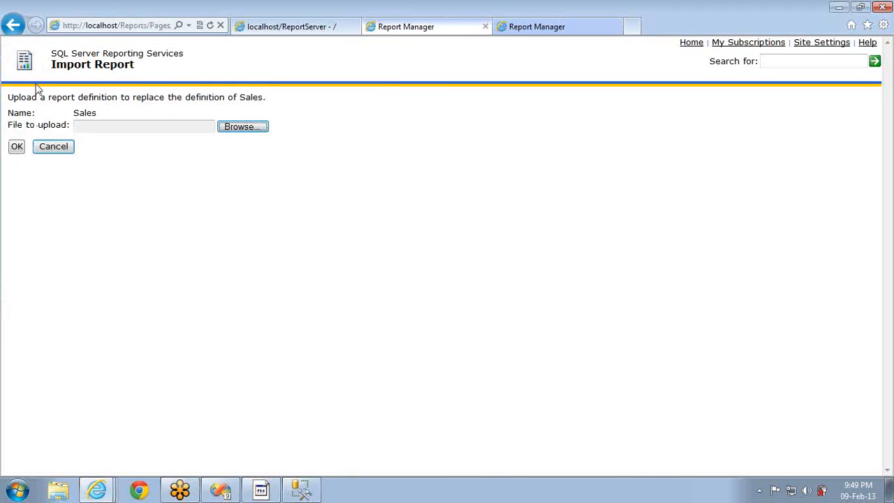
{"action": "left_click", "coordinate": [56, 150]}
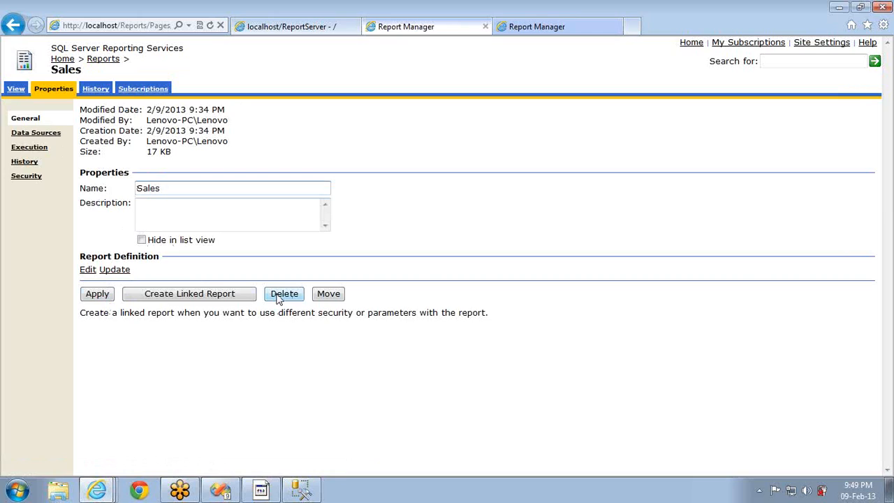
Create the linked report 'SalesLinked' pointing to /Reports/Sales and view its properties
{"action": "left_click", "coordinate": [196, 300]}
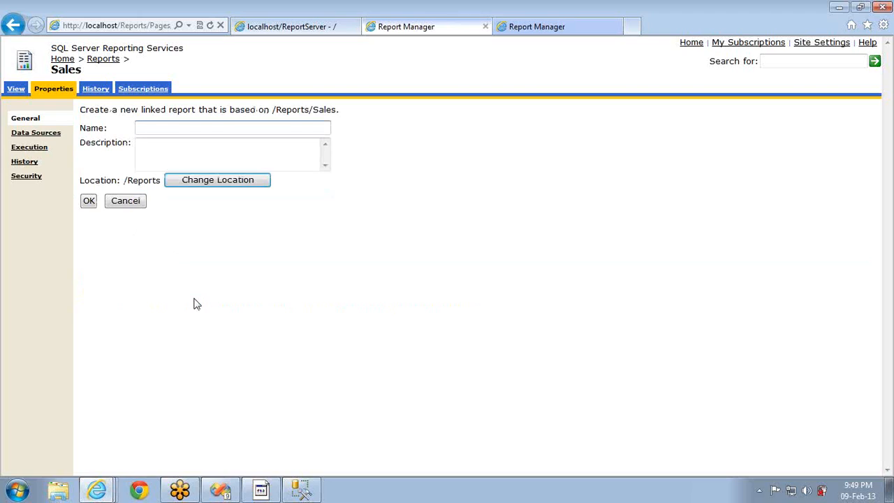
{"action": "left_click", "coordinate": [173, 128]}
{"action": "type", "text": "SalesLinke"}
{"action": "key", "text": "BackSpace"}
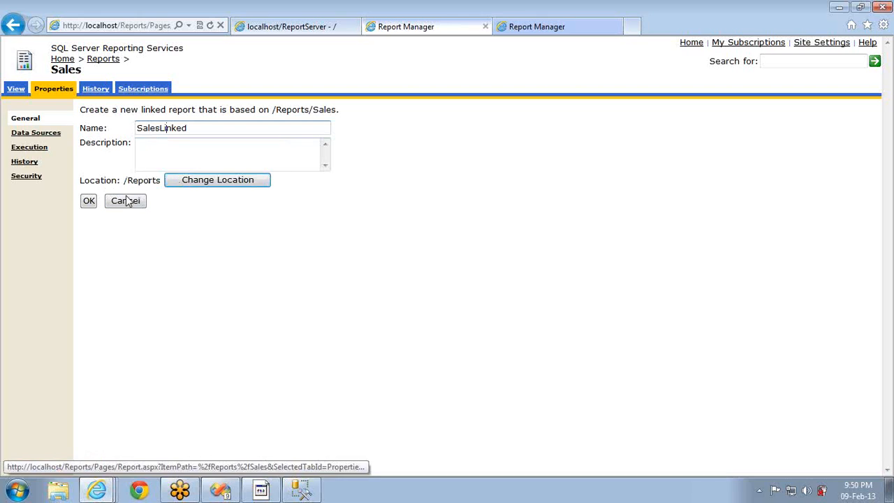
{"action": "left_click", "coordinate": [89, 202]}
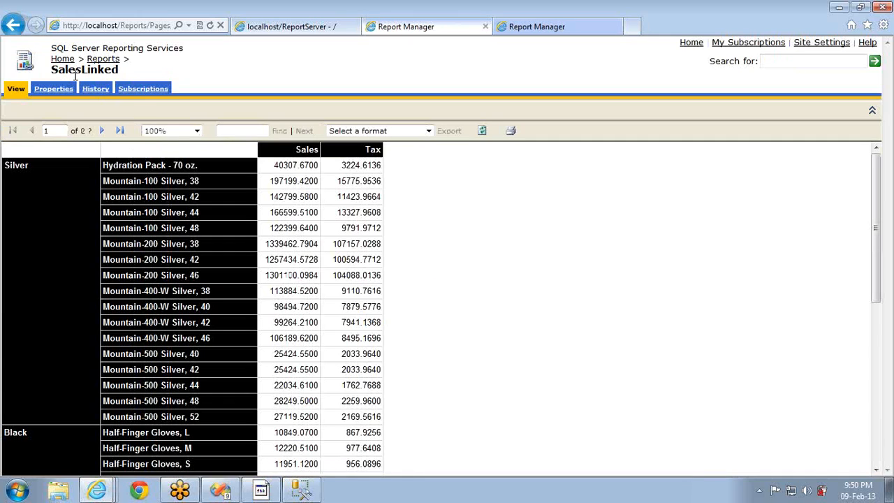
{"action": "left_click", "coordinate": [59, 89]}
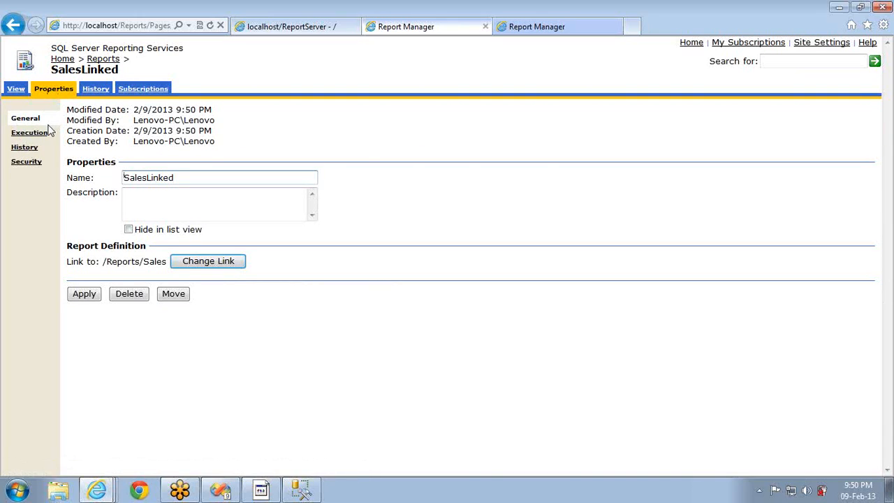
Open Sales and SalesLinked in separate new tabs and show each report's properties
{"action": "left_click", "coordinate": [95, 62]}
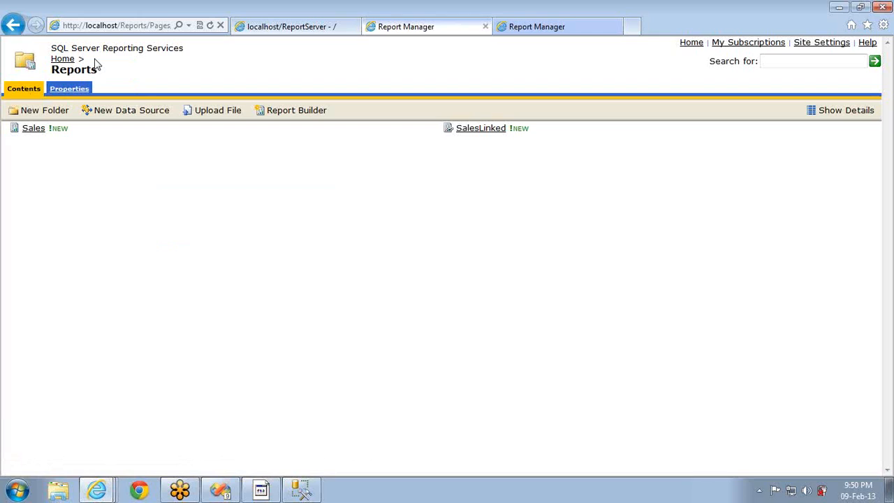
{"action": "middle_click", "coordinate": [37, 130]}
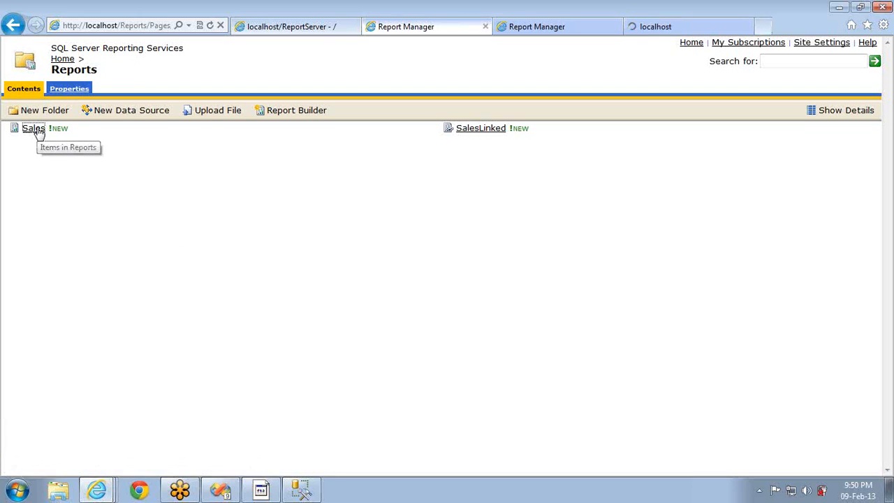
{"action": "middle_click", "coordinate": [481, 132]}
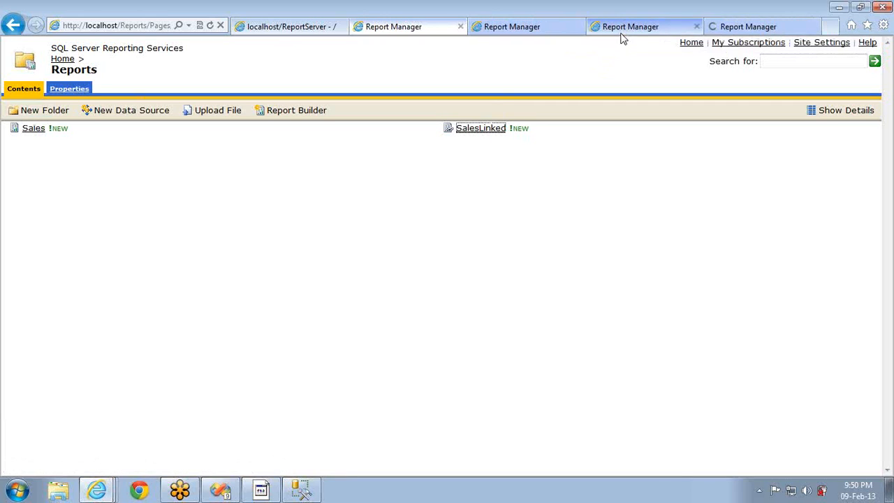
{"action": "left_click", "coordinate": [621, 30]}
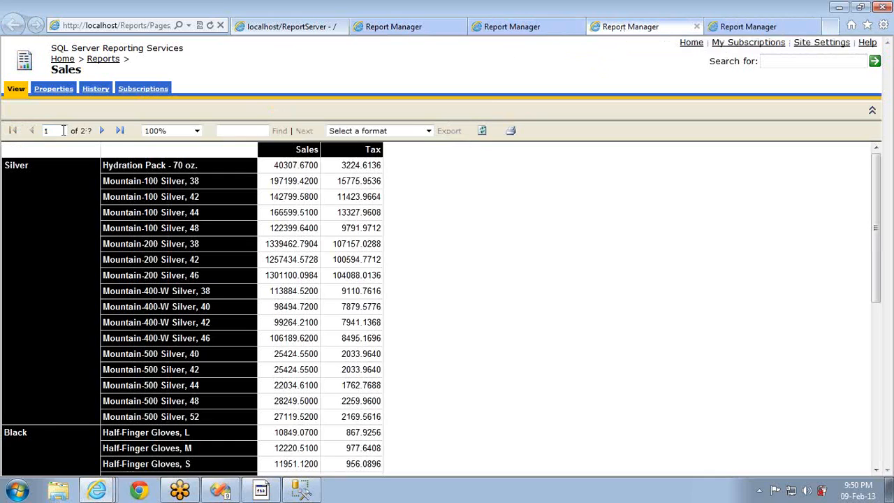
{"action": "left_click", "coordinate": [53, 90]}
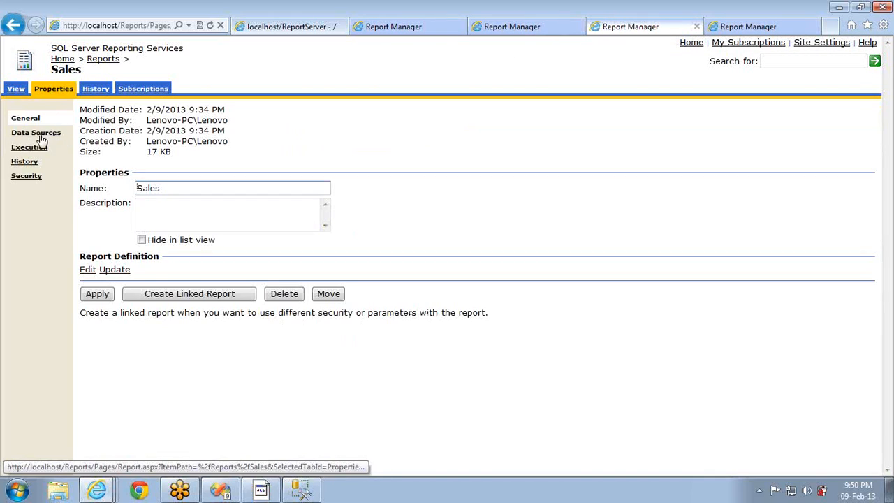
{"action": "left_click", "coordinate": [726, 30]}
{"action": "left_click", "coordinate": [50, 91]}
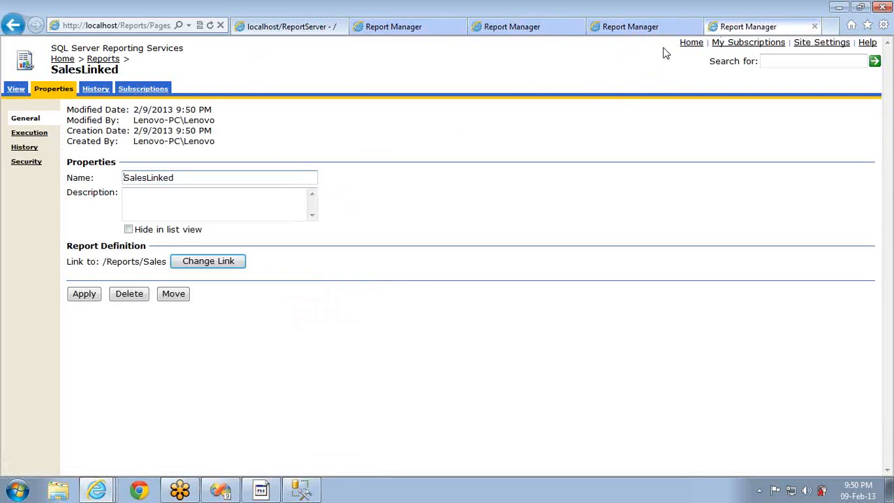
Compare the Sales and SalesLinked properties, then close the extra tabs
{"action": "left_click", "coordinate": [656, 28]}
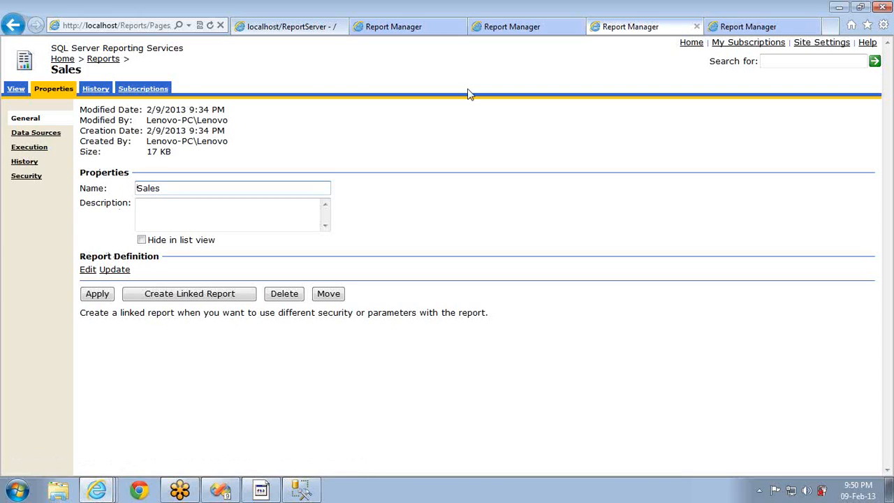
{"action": "left_click", "coordinate": [724, 35]}
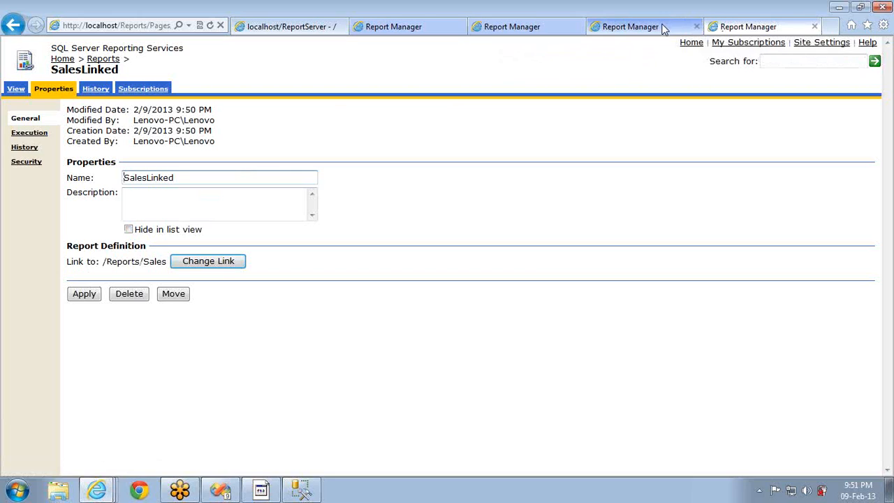
{"action": "left_click", "coordinate": [629, 27]}
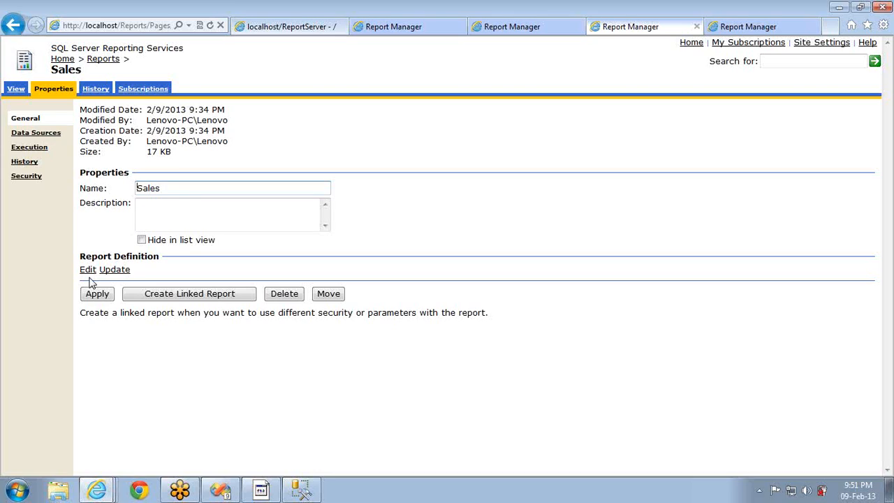
{"action": "left_click", "coordinate": [785, 26]}
{"action": "left_click", "coordinate": [814, 26]}
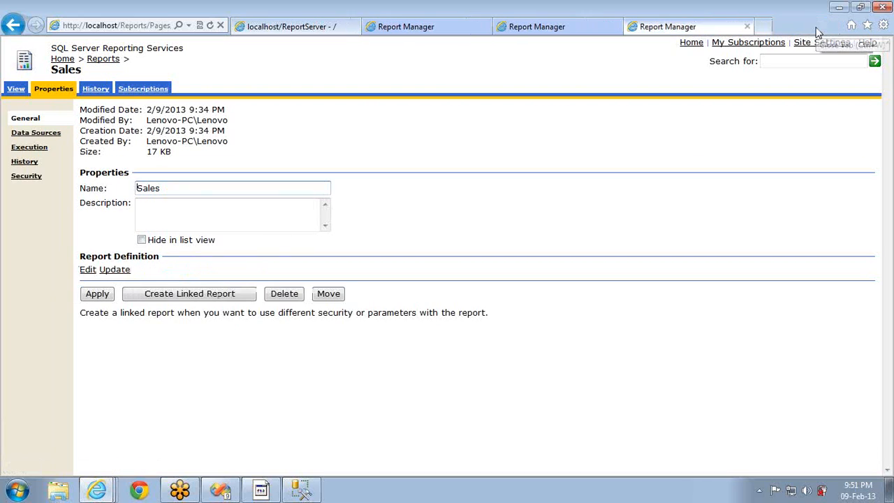
{"action": "left_click", "coordinate": [747, 27]}
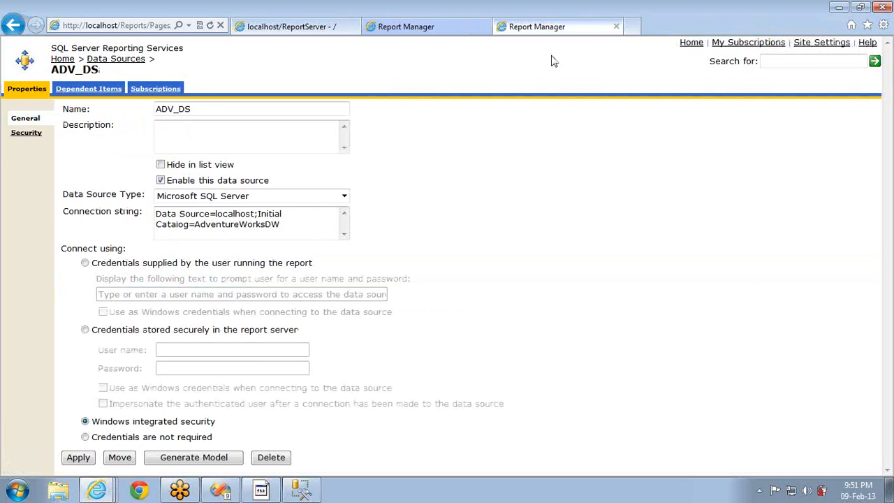
Close the ADV_DS tab and view Sales's data sources, set to shared /Data Sources/ADV_DS
{"action": "left_click", "coordinate": [616, 27]}
{"action": "left_click", "coordinate": [27, 130]}
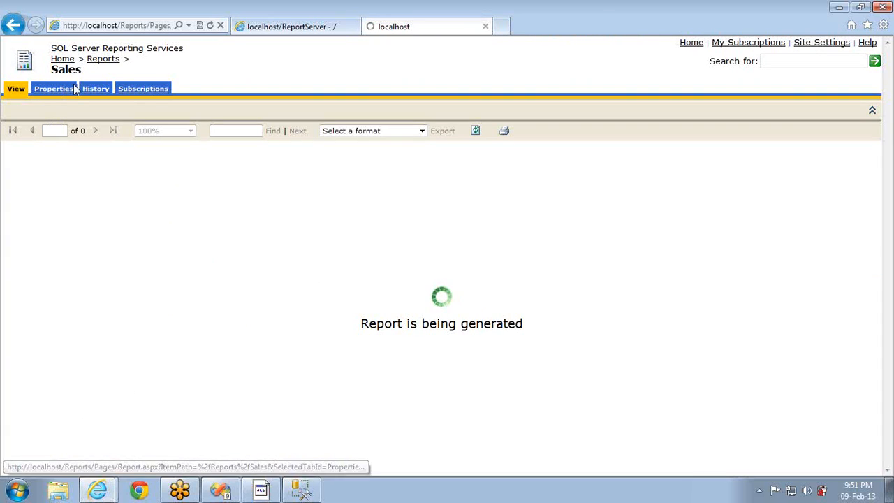
{"action": "left_click", "coordinate": [65, 93]}
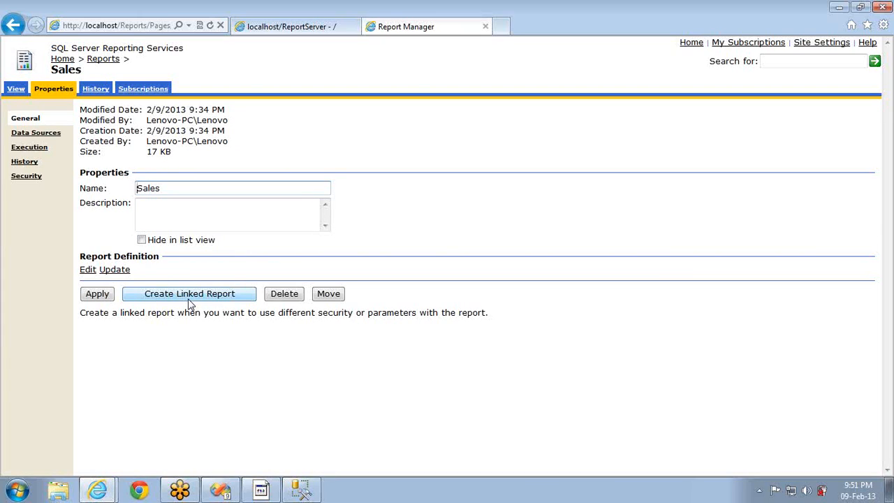
{"action": "left_click", "coordinate": [53, 135]}
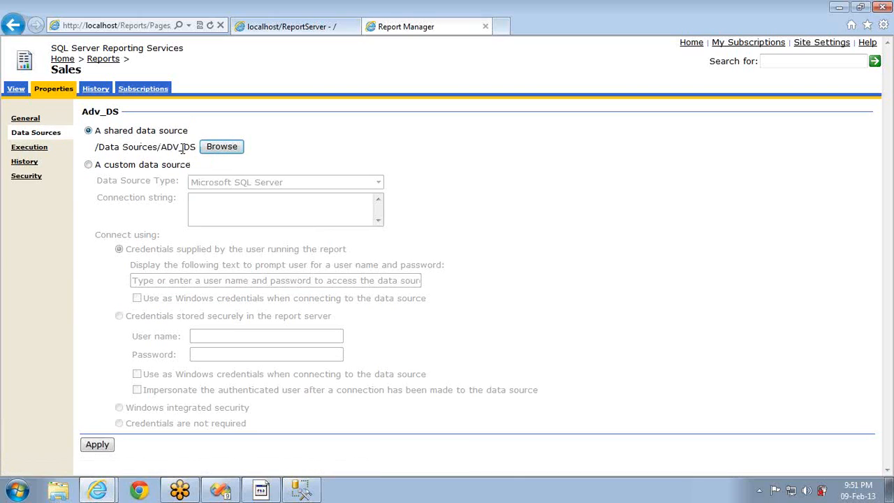
Try a custom SQL Server source with the AdventureWorksDW connection string, then revert to shared ADV_DS
{"action": "left_click", "coordinate": [98, 171]}
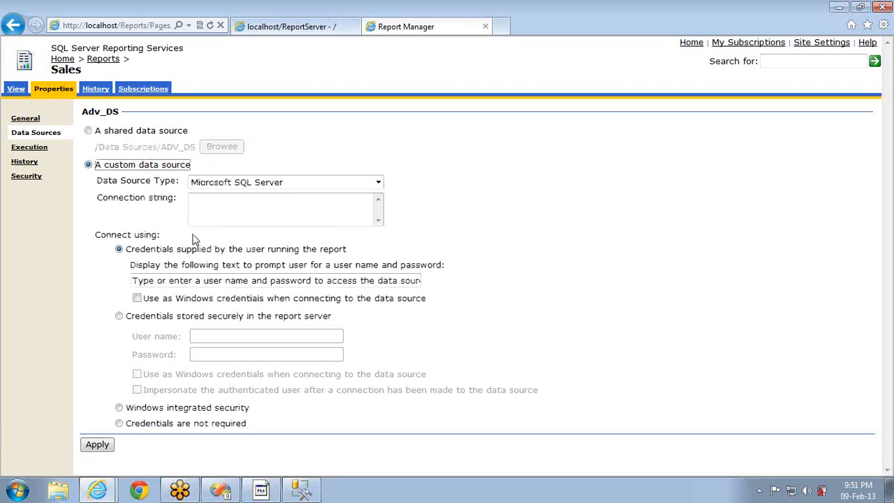
{"action": "left_click", "coordinate": [238, 185]}
{"action": "left_click", "coordinate": [238, 185]}
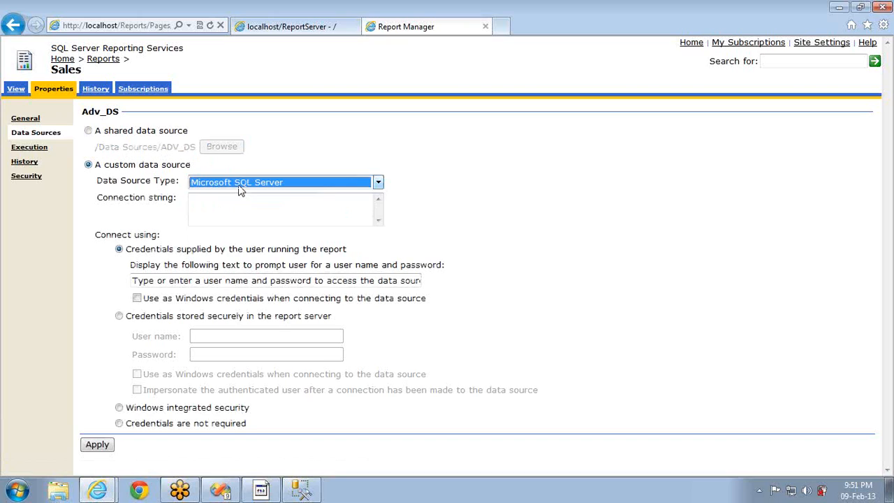
{"action": "left_click", "coordinate": [233, 214]}
{"action": "type", "text": "Data Source=localhost;Initial Catalog=AdventureWorksDW"}
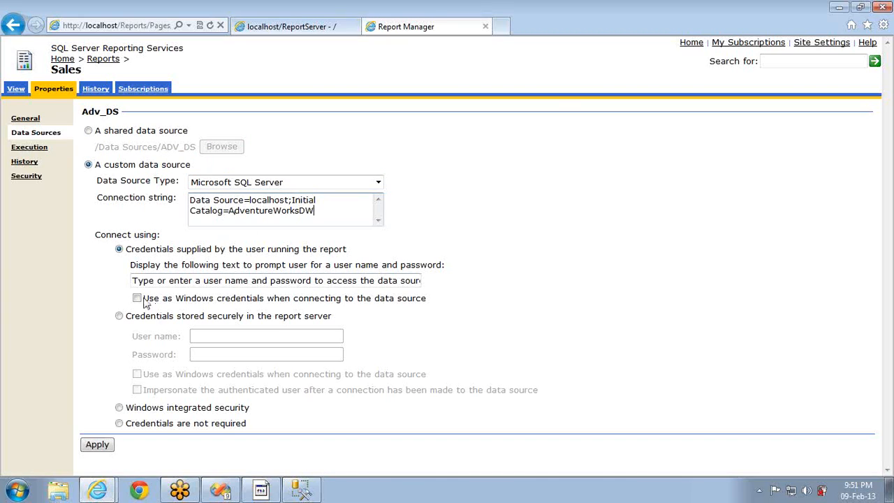
{"action": "left_click", "coordinate": [132, 406]}
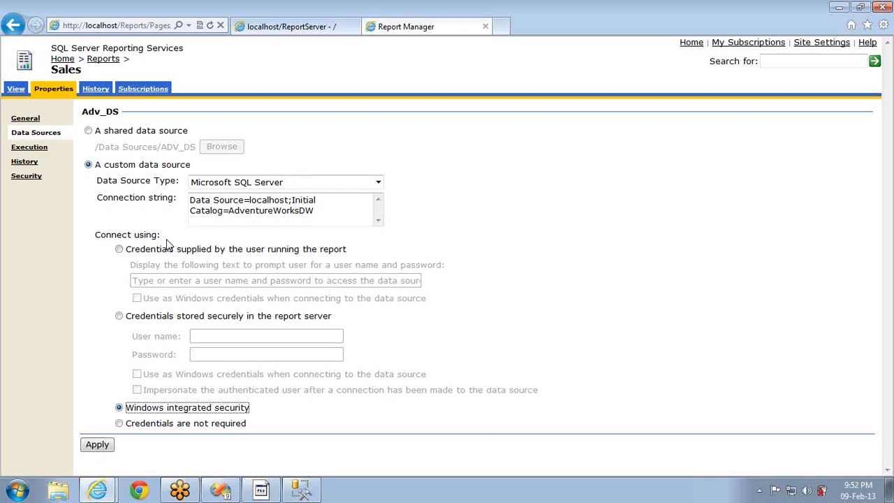
{"action": "left_click", "coordinate": [101, 134]}
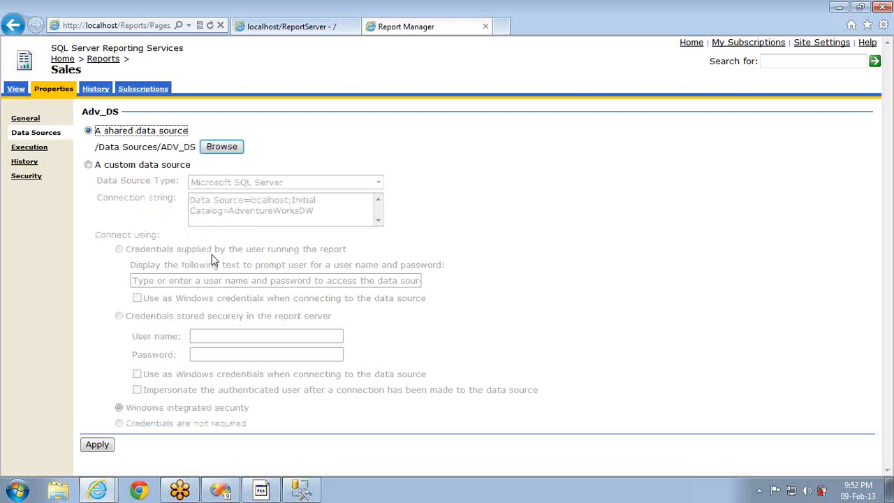
{"action": "left_click", "coordinate": [29, 147]}
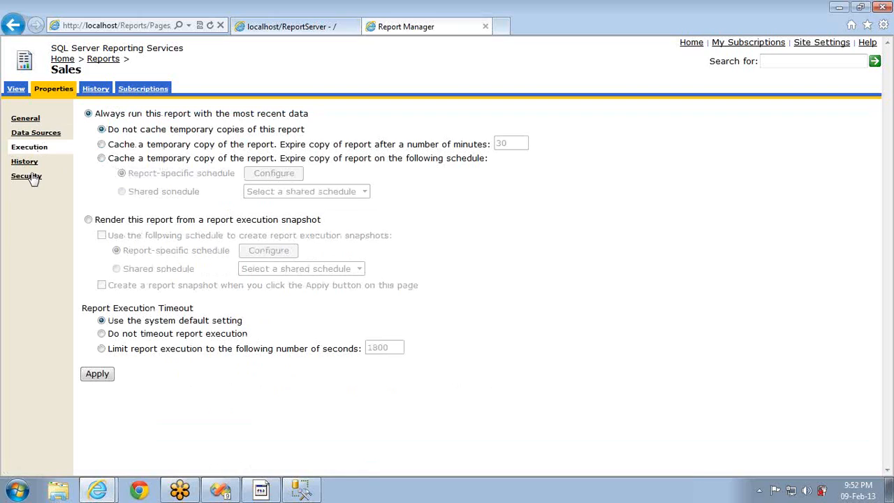
View the Sales report's security role assignments, then its history settings
{"action": "left_click", "coordinate": [29, 175]}
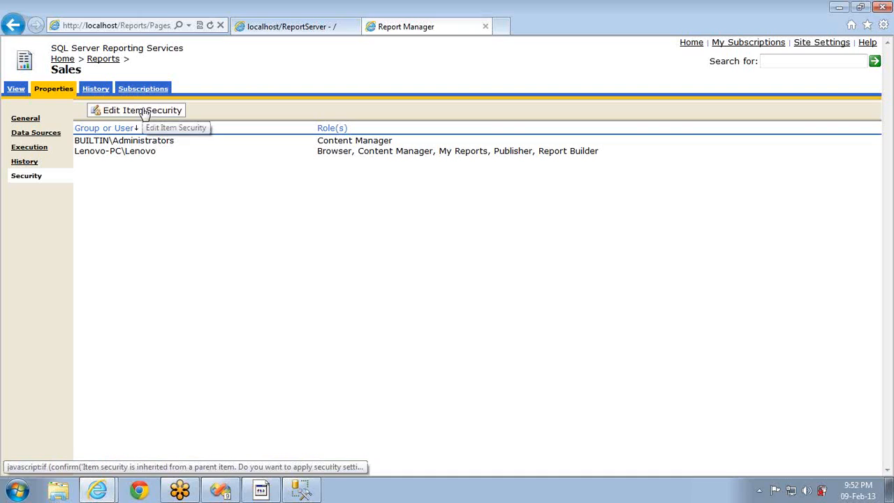
{"action": "left_click", "coordinate": [21, 162]}
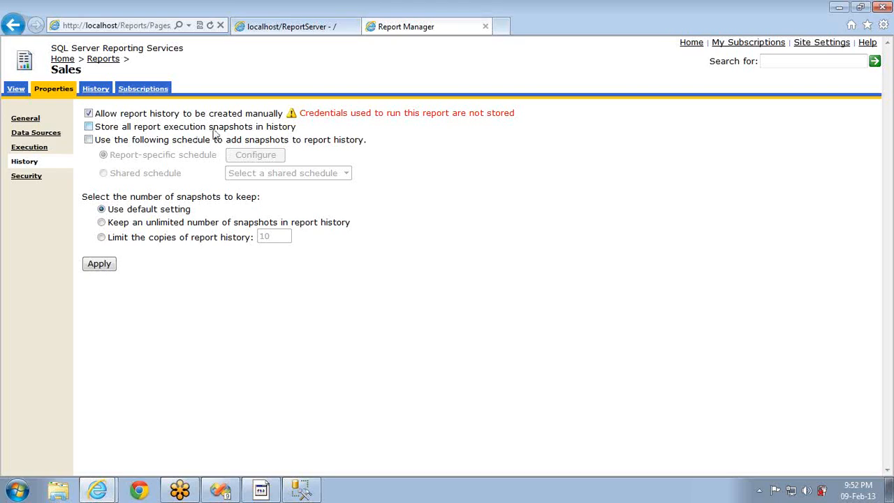
Enable storing all execution snapshots in Sales history, then browse its shared data sources
{"action": "double_click", "coordinate": [220, 130]}
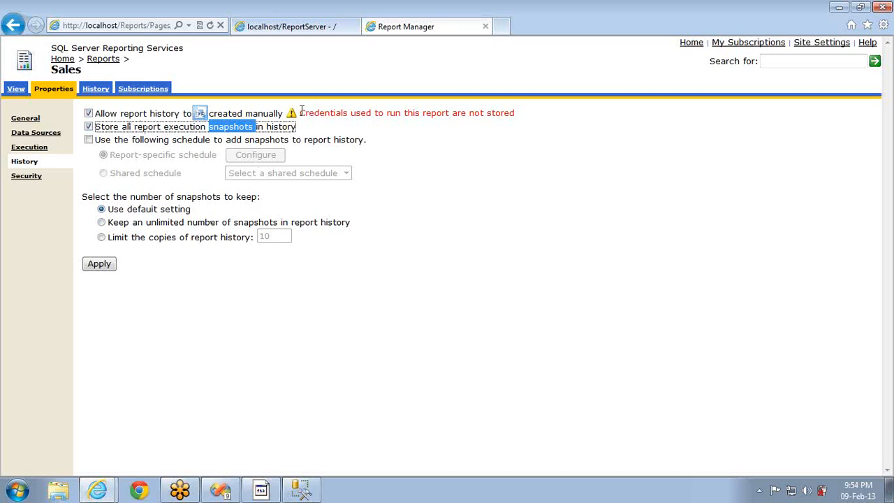
{"action": "left_click_drag", "start_coordinate": [299, 113], "coordinate": [508, 116]}
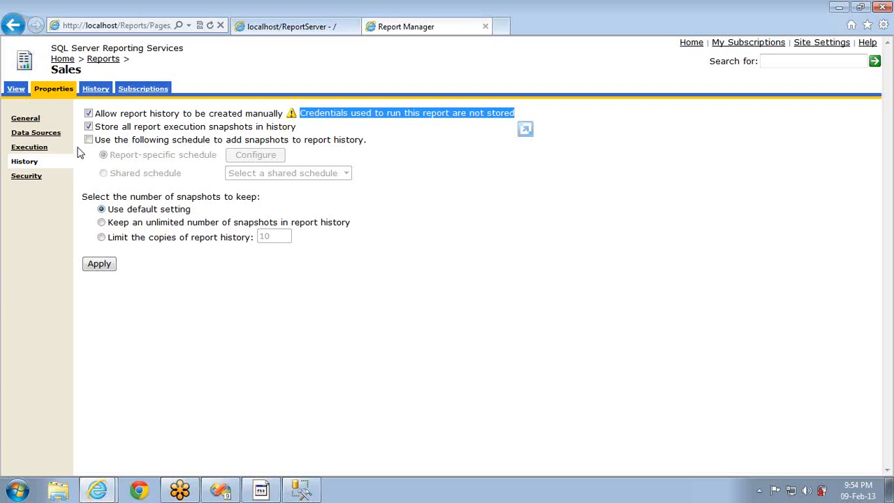
{"action": "left_click", "coordinate": [41, 139]}
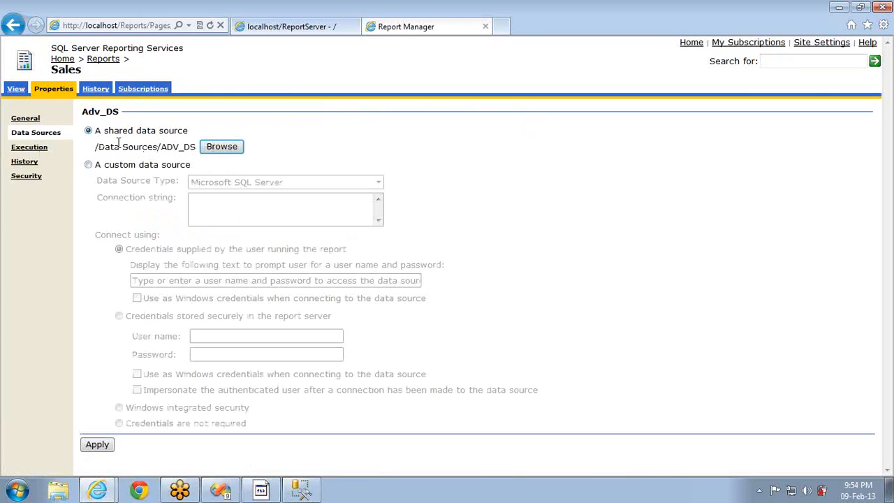
{"action": "left_click", "coordinate": [209, 151]}
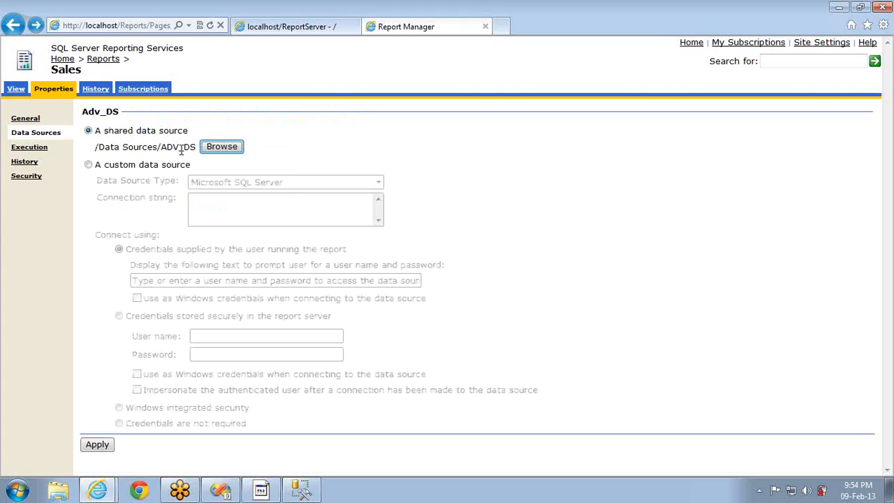
Open the ADV_DS data source's properties from the Data Sources folder
{"action": "left_click", "coordinate": [63, 60]}
{"action": "left_click", "coordinate": [59, 134]}
{"action": "left_click", "coordinate": [474, 130]}
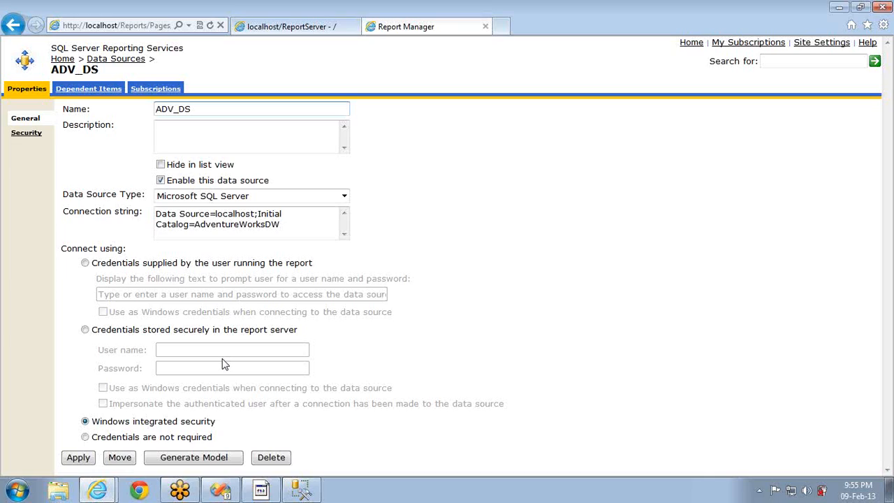
Store a user name and password securely on the report server for ADV_DS and apply
{"action": "left_click", "coordinate": [164, 334]}
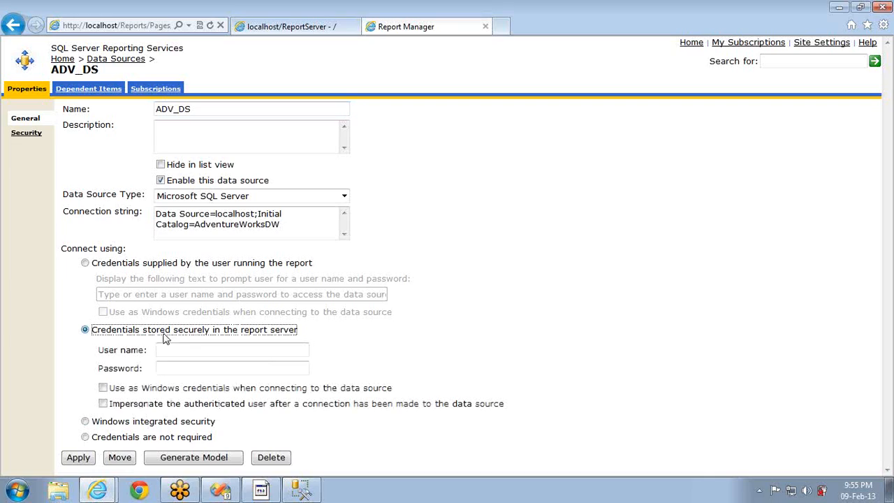
{"action": "left_click", "coordinate": [176, 349]}
{"action": "type", "text": "Lenovo"}
{"action": "key", "text": "Tab"}
{"action": "type", "text": "****"}
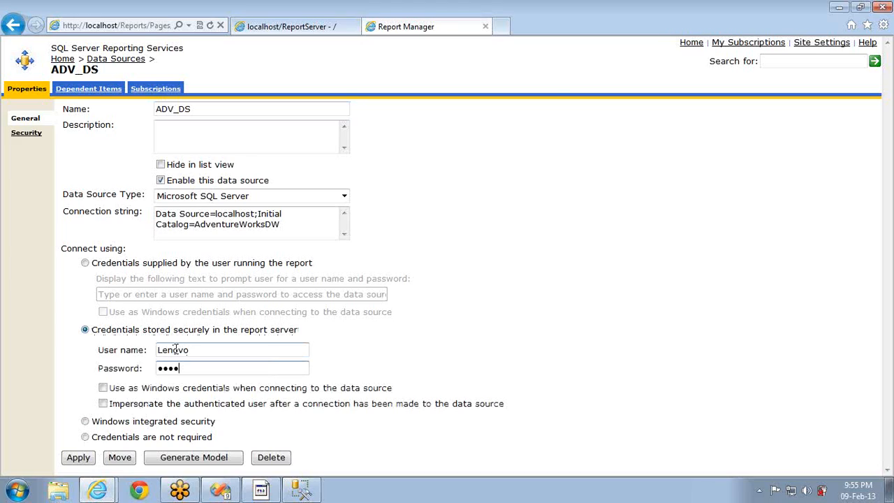
{"action": "left_click", "coordinate": [75, 458]}
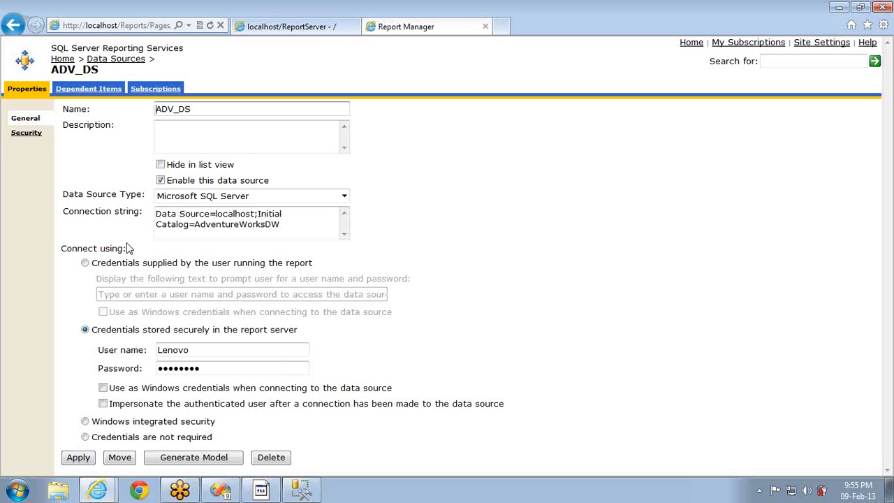
{"action": "left_click", "coordinate": [60, 60]}
View the Sales report from the Reports folder to check how it renders
{"action": "left_click", "coordinate": [468, 129]}
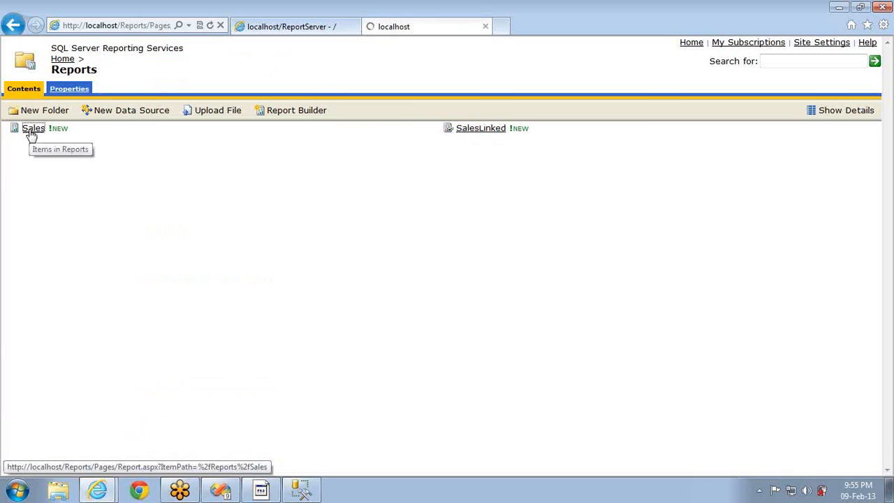
{"action": "left_click", "coordinate": [31, 132]}
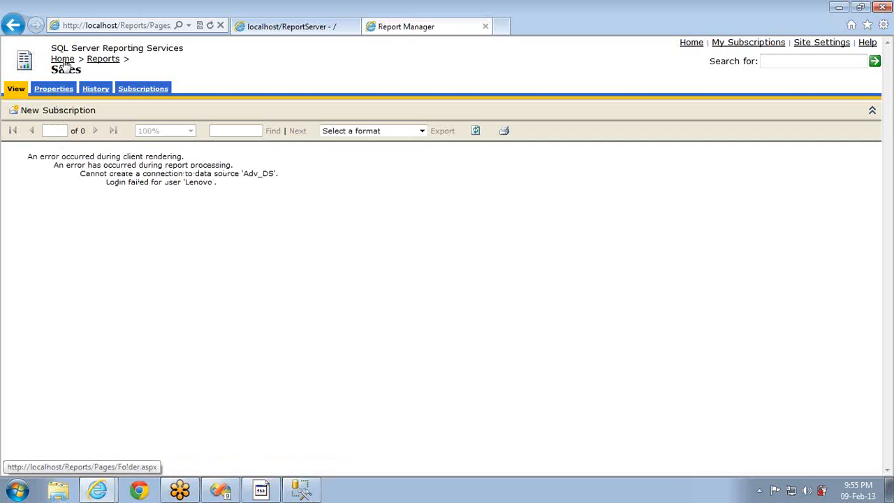
{"action": "left_click", "coordinate": [64, 61]}
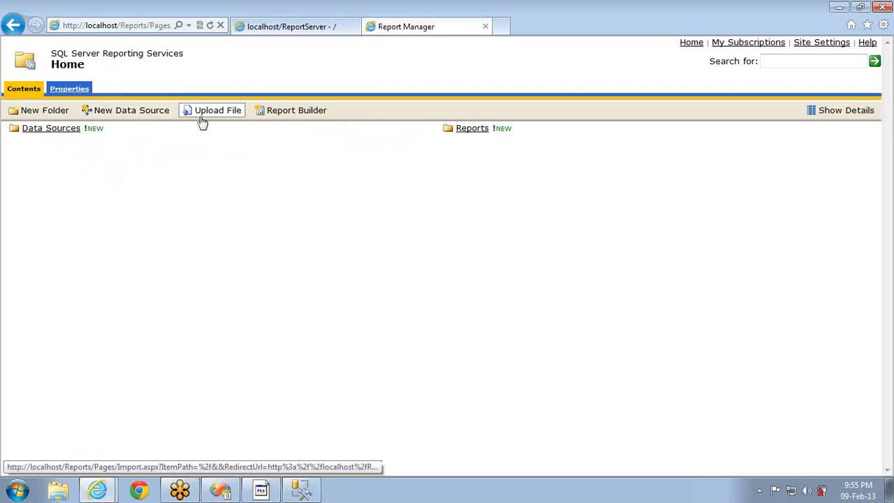
Mark ADV_DS's stored credentials as Windows credentials, re-enter the password and apply
{"action": "left_click", "coordinate": [59, 129]}
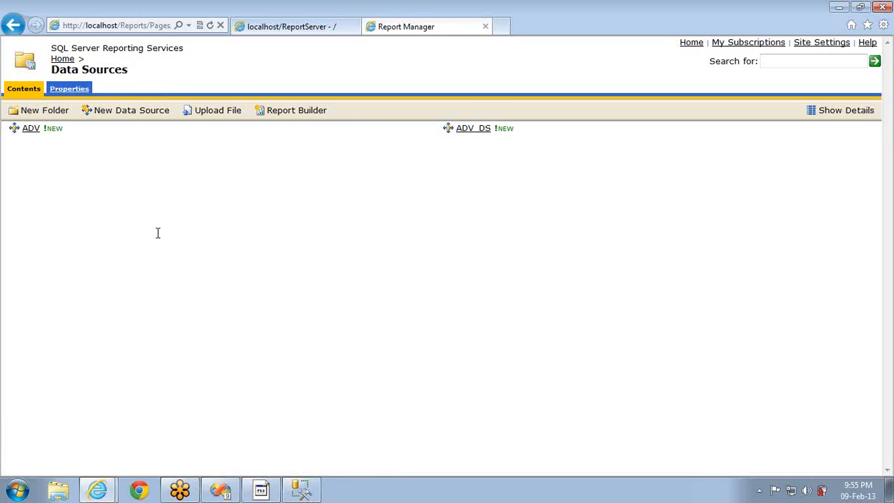
{"action": "left_click", "coordinate": [477, 130]}
{"action": "left_click", "coordinate": [103, 389]}
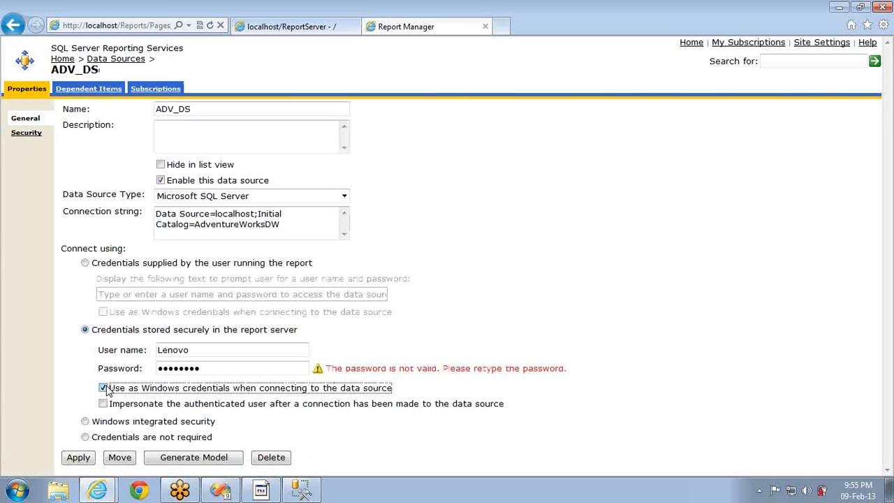
{"action": "double_click", "coordinate": [217, 371]}
{"action": "type", "text": "••••"}
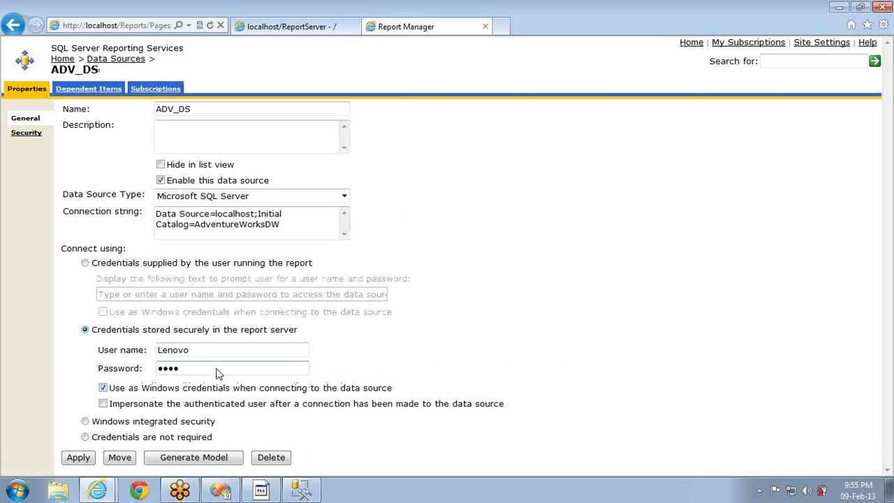
{"action": "left_click", "coordinate": [78, 457]}
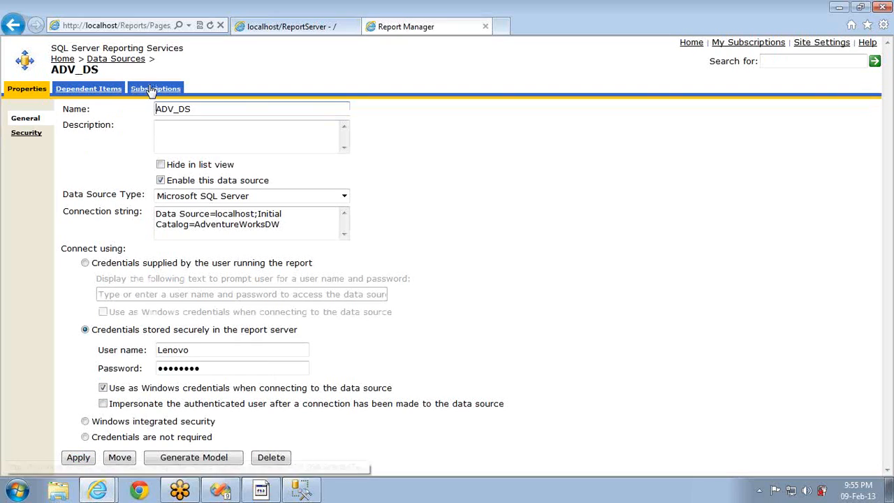
{"action": "middle_click", "coordinate": [66, 60]}
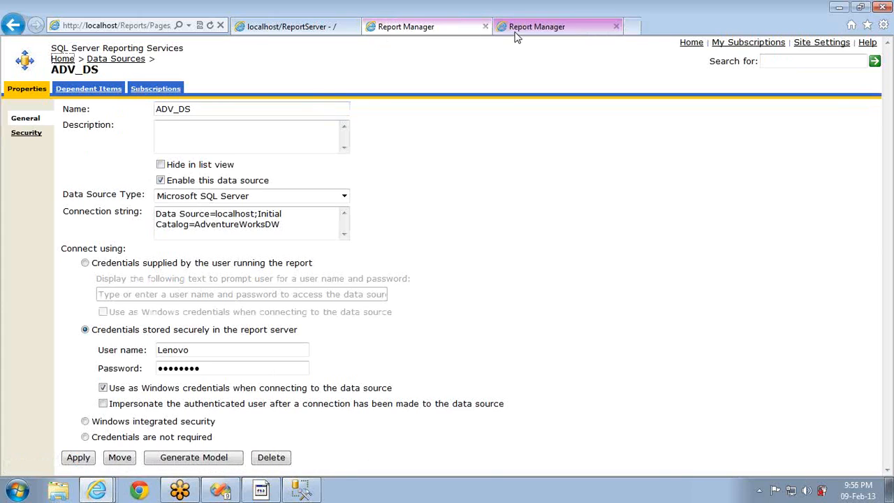
In the new tab, confirm the Sales report renders, then view its History properties
{"action": "left_click", "coordinate": [517, 34]}
{"action": "left_click", "coordinate": [470, 128]}
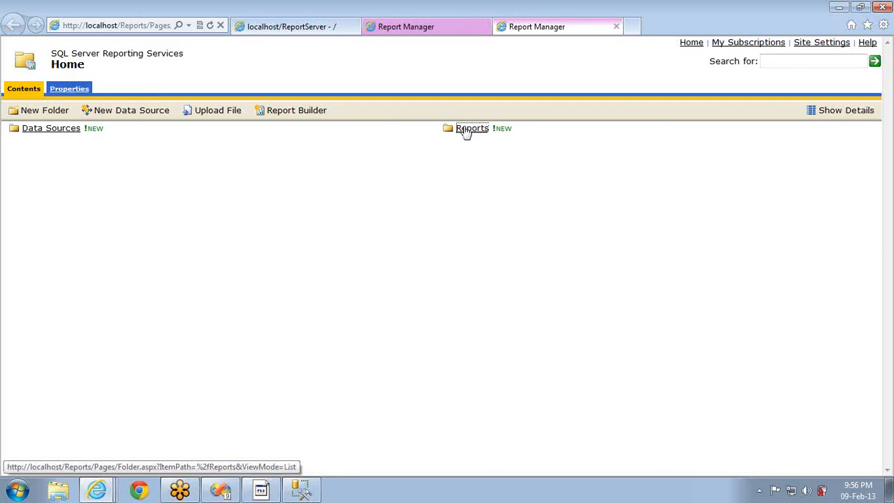
{"action": "left_click", "coordinate": [28, 129]}
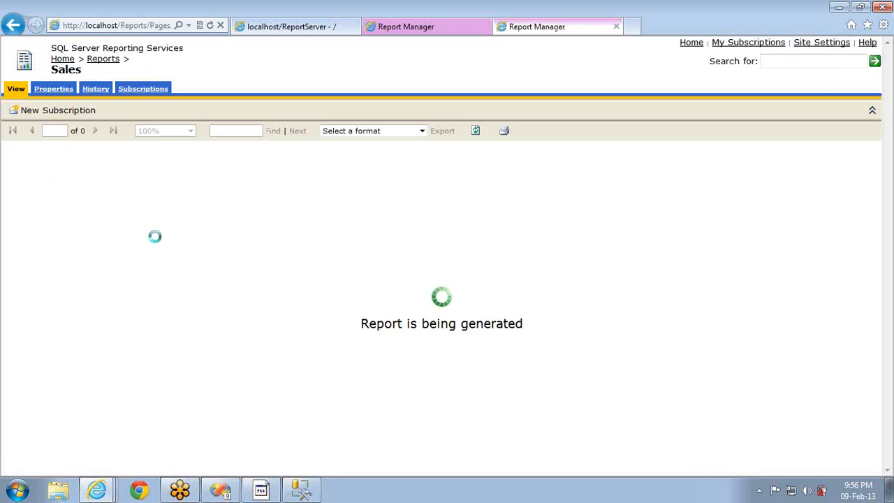
{"action": "left_click", "coordinate": [60, 91]}
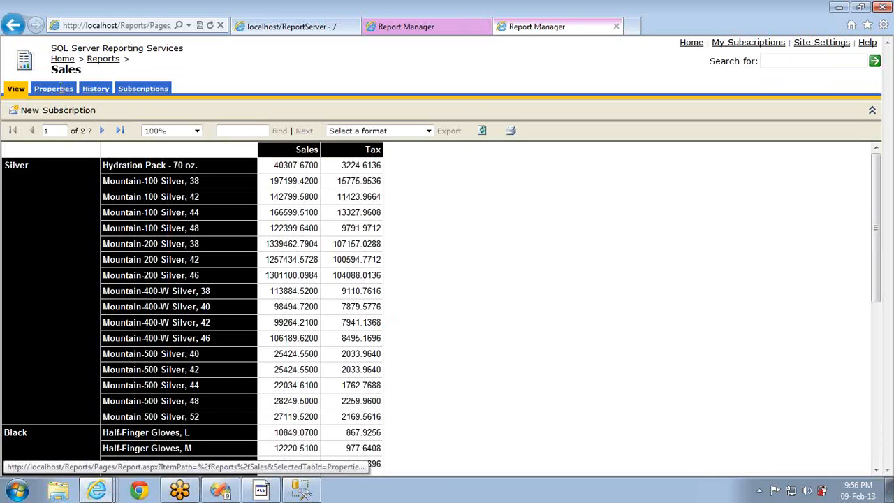
{"action": "left_click", "coordinate": [29, 165]}
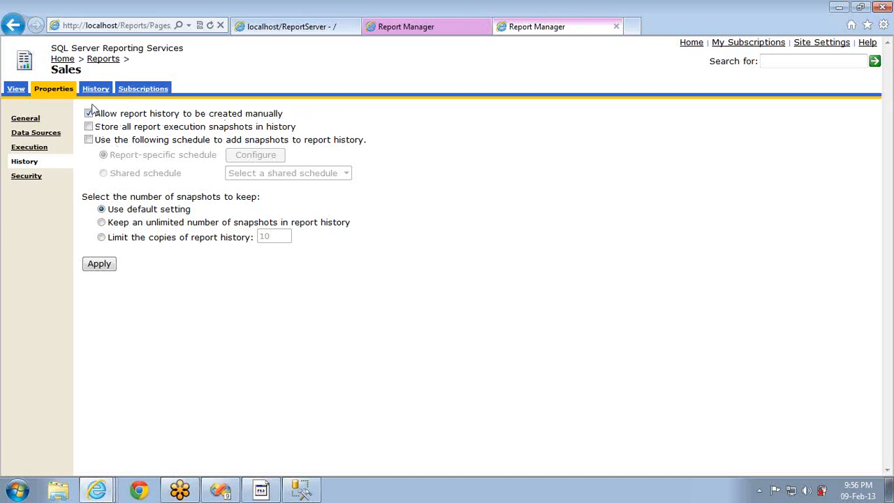
Toggle the manual report history option and apply, checking the snapshot history list in between
{"action": "left_click", "coordinate": [89, 117]}
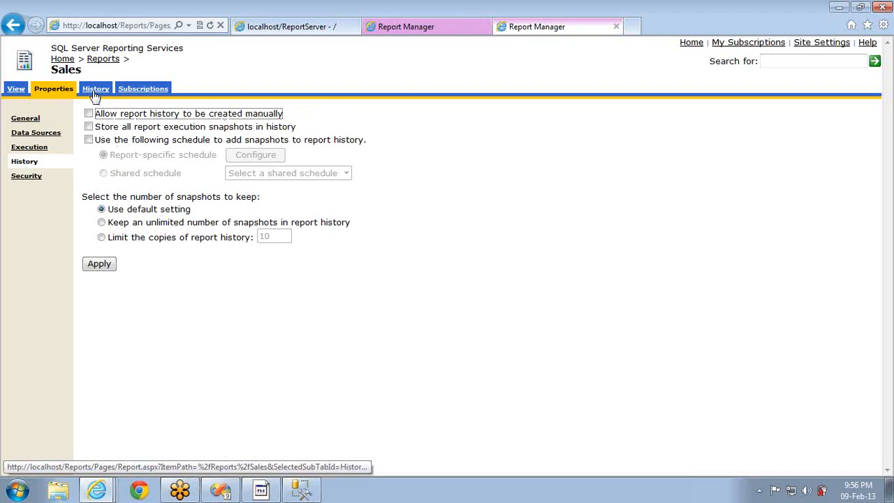
{"action": "left_click", "coordinate": [95, 90]}
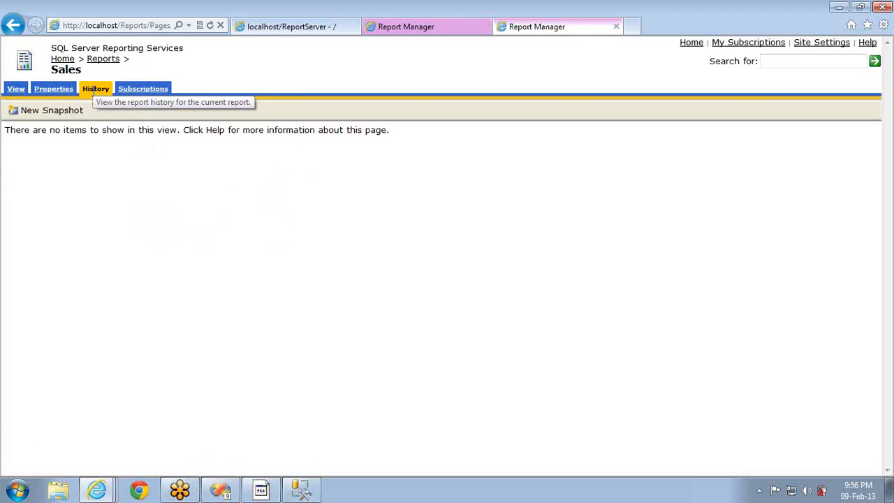
{"action": "left_click", "coordinate": [50, 93]}
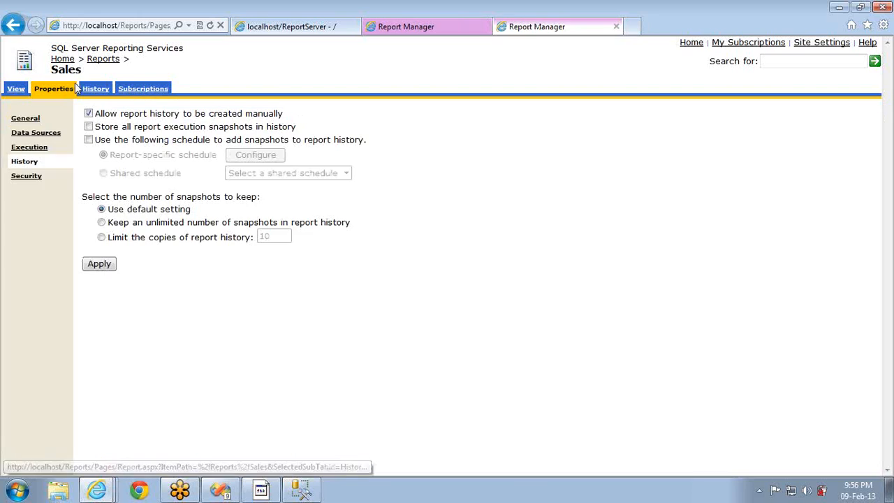
{"action": "left_click", "coordinate": [92, 91]}
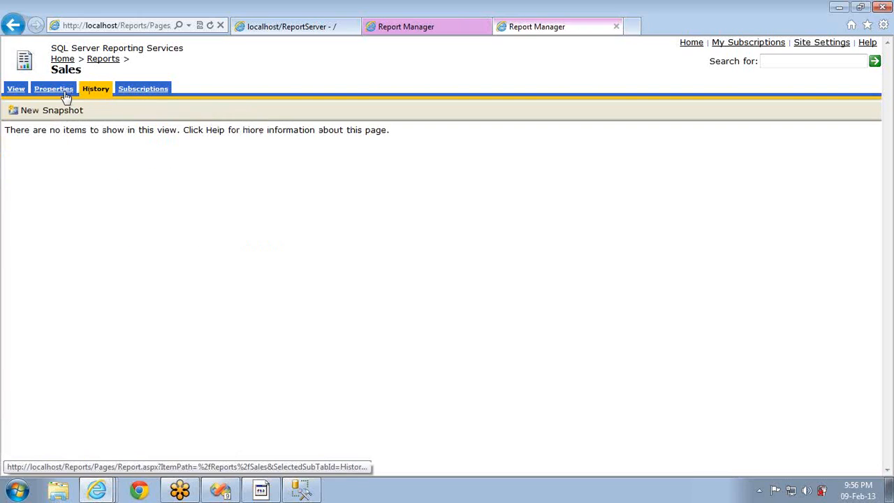
{"action": "left_click", "coordinate": [63, 91]}
{"action": "left_click", "coordinate": [88, 114]}
{"action": "left_click", "coordinate": [106, 266]}
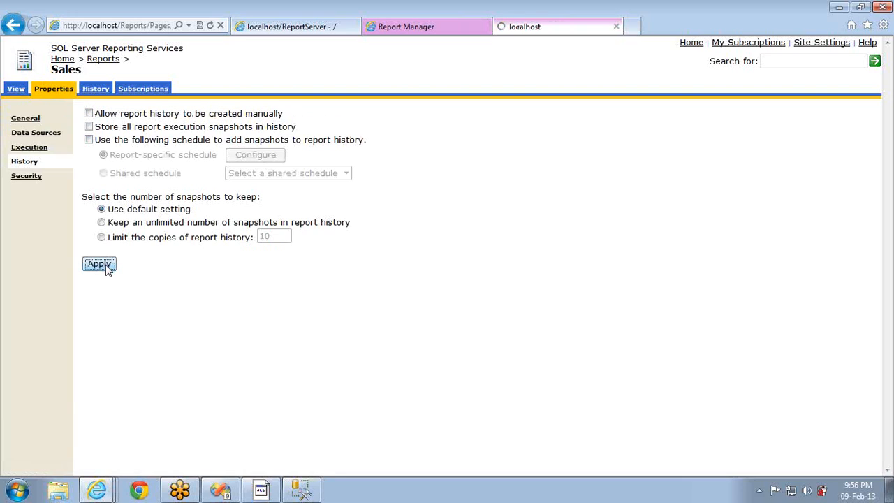
Re-allow manual report history creation, apply it, and recheck the snapshot history list
{"action": "left_click", "coordinate": [97, 90]}
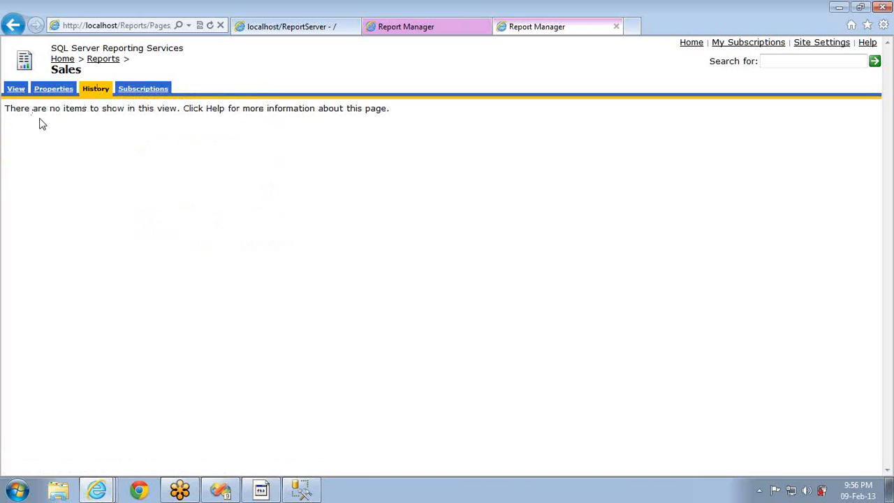
{"action": "left_click", "coordinate": [50, 93]}
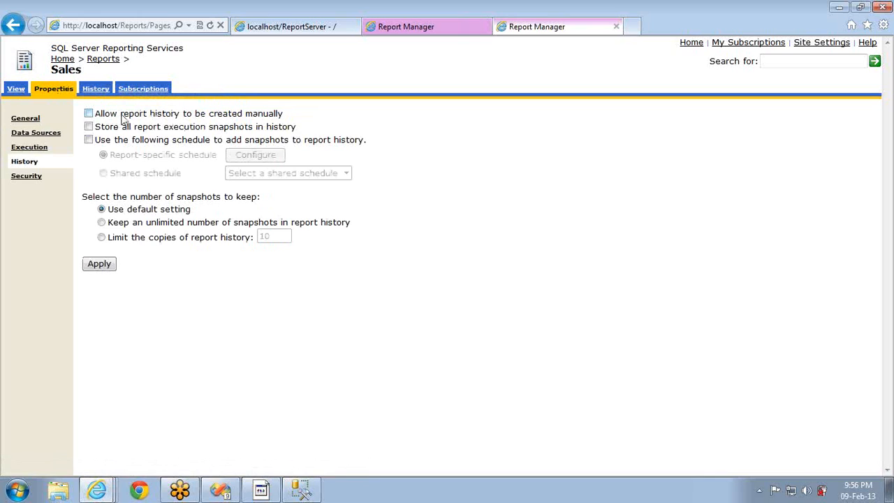
{"action": "left_click", "coordinate": [88, 114]}
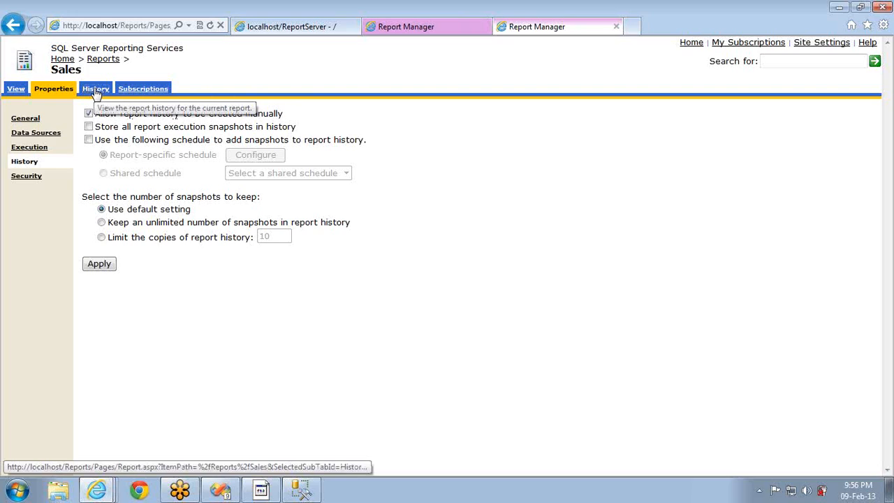
{"action": "left_click", "coordinate": [93, 89]}
{"action": "left_click", "coordinate": [70, 91]}
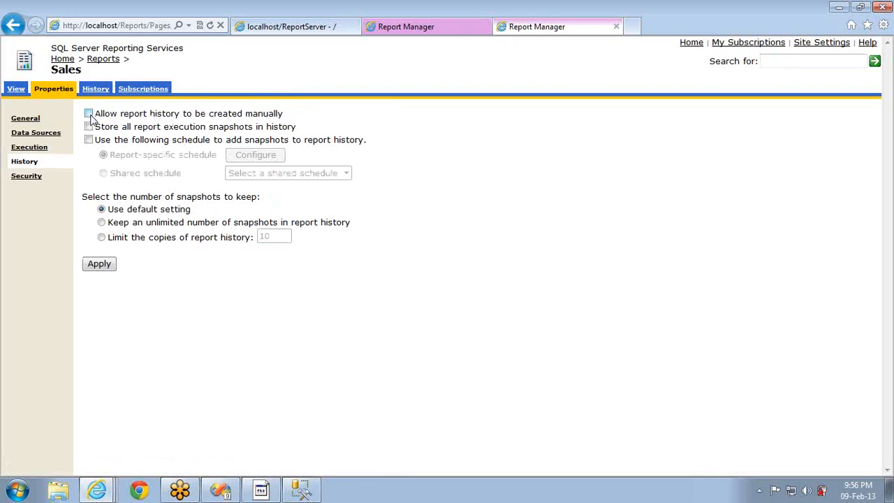
{"action": "left_click", "coordinate": [89, 115]}
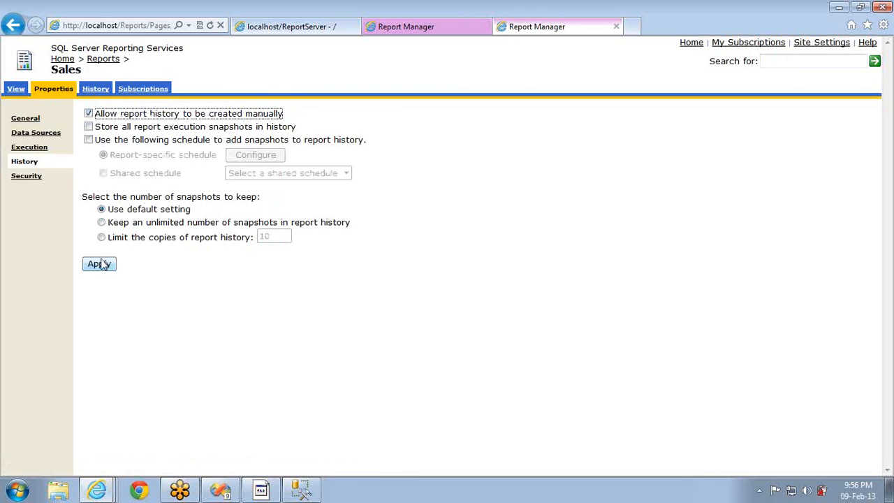
{"action": "left_click", "coordinate": [100, 264]}
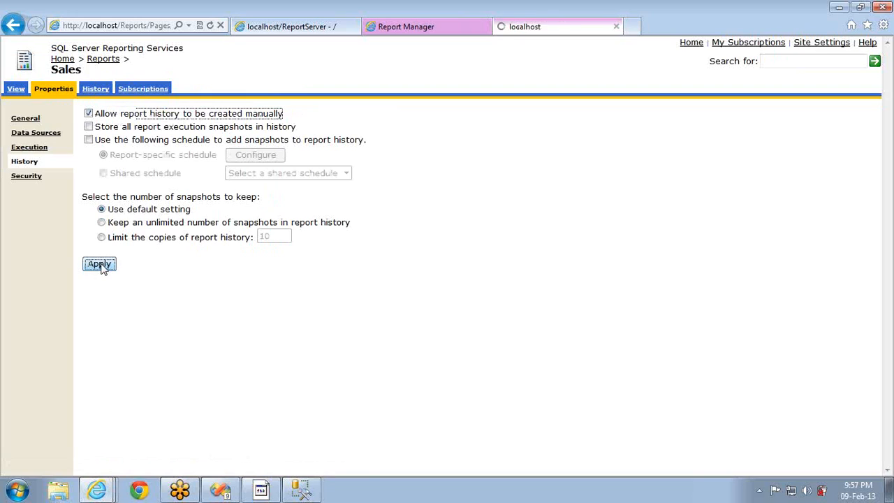
{"action": "left_click", "coordinate": [97, 89]}
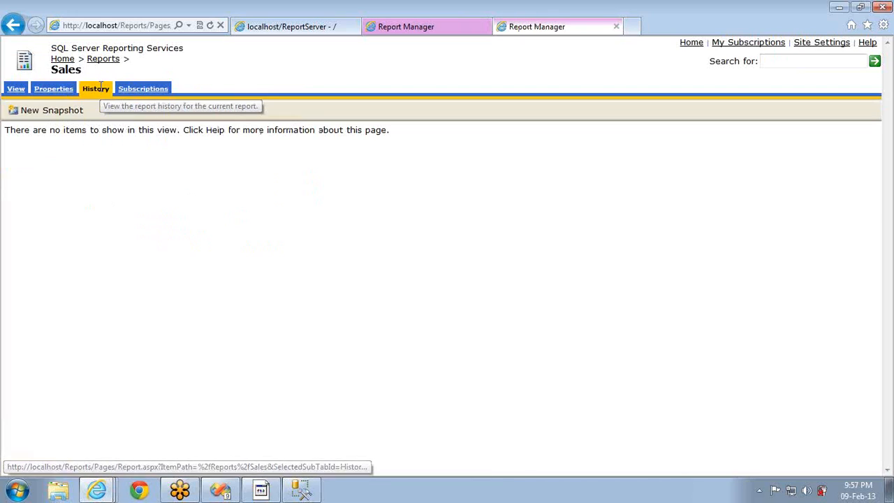
{"action": "left_click", "coordinate": [56, 93]}
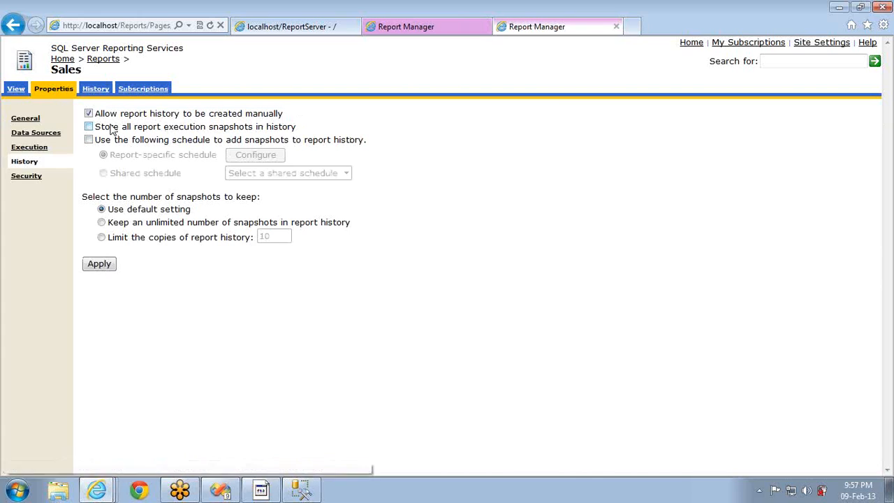
Store all execution snapshots and add snapshots on a report-specific schedule
{"action": "left_click", "coordinate": [90, 127]}
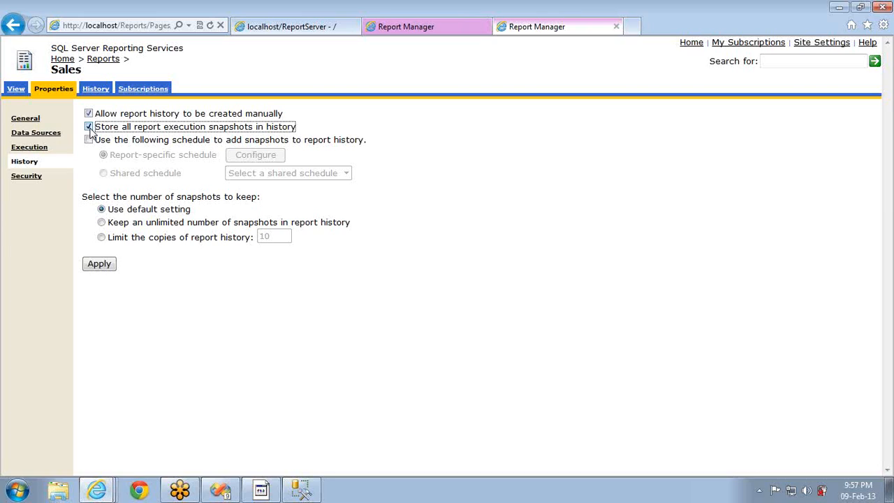
{"action": "left_click", "coordinate": [89, 141]}
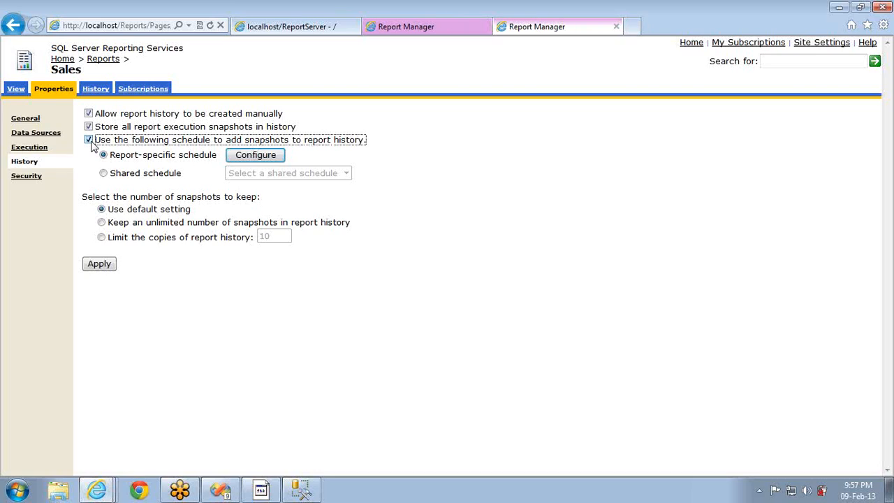
{"action": "left_click", "coordinate": [141, 174]}
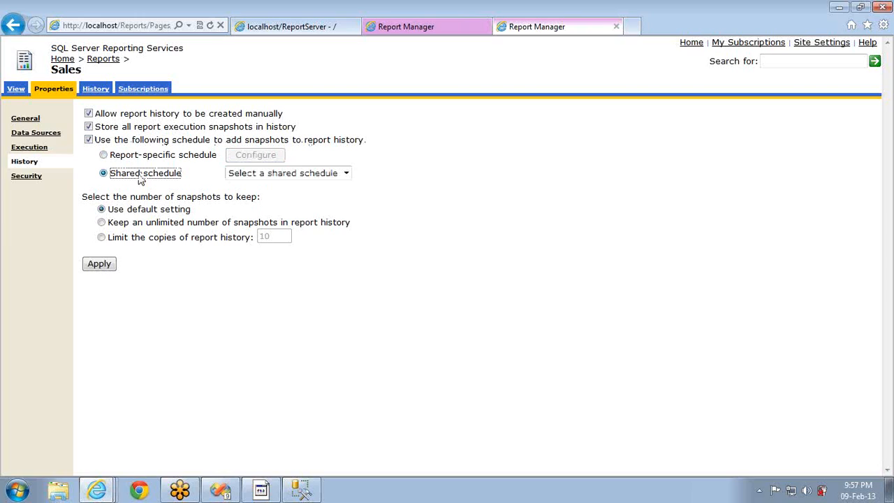
{"action": "left_click", "coordinate": [139, 158]}
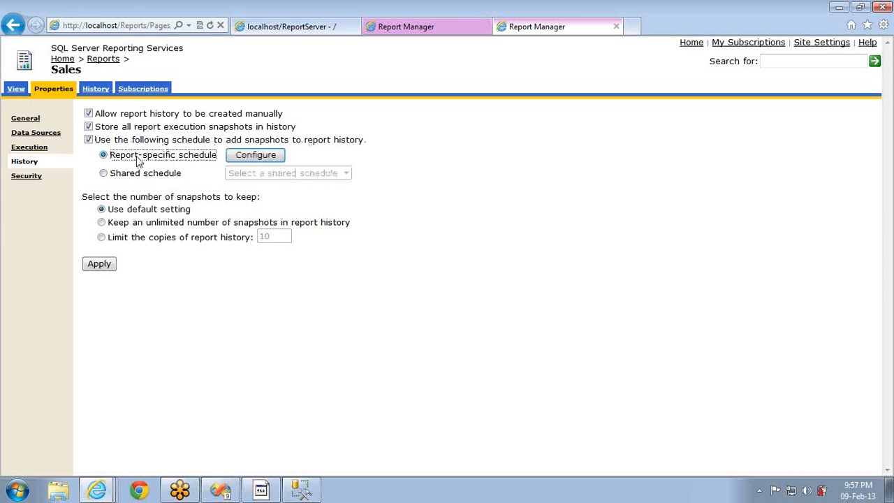
Make the report-specific snapshot schedule hourly with an interval of 0 hours 02 minutes
{"action": "left_click", "coordinate": [256, 156]}
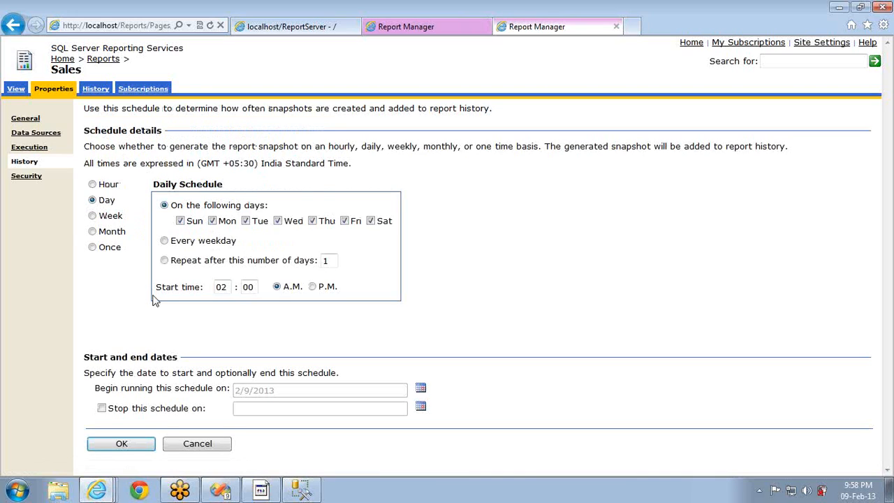
{"action": "left_click", "coordinate": [92, 184]}
{"action": "left_click", "coordinate": [181, 216]}
{"action": "key", "text": "BackSpace"}
{"action": "type", "text": "0"}
{"action": "key", "text": "Tab"}
{"action": "type", "text": "02"}
Set the schedule start time to 9:59 PM and save the schedule and history settings
{"action": "left_click", "coordinate": [225, 241]}
{"action": "left_click_drag", "start_coordinate": [225, 240], "coordinate": [200, 252]}
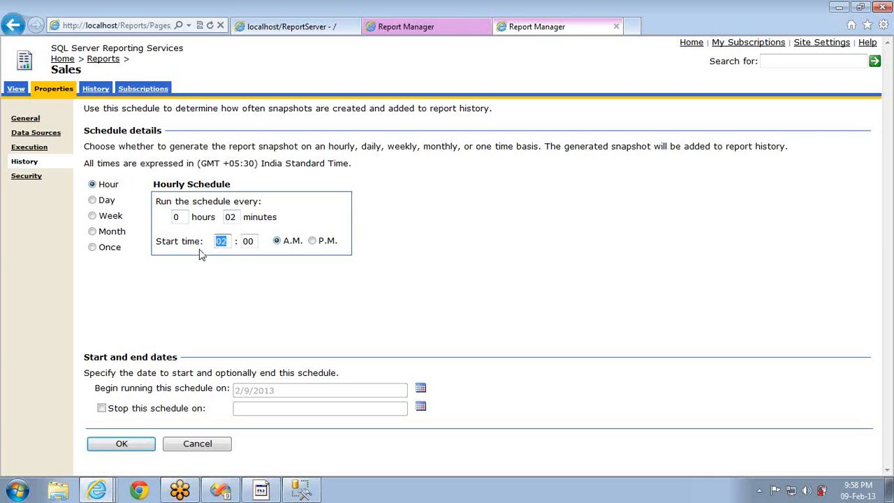
{"action": "type", "text": "9"}
{"action": "key", "text": "Tab"}
{"action": "type", "text": "59"}
{"action": "key", "text": "Tab"}
{"action": "key", "text": "Right"}
{"action": "left_click", "coordinate": [112, 443]}
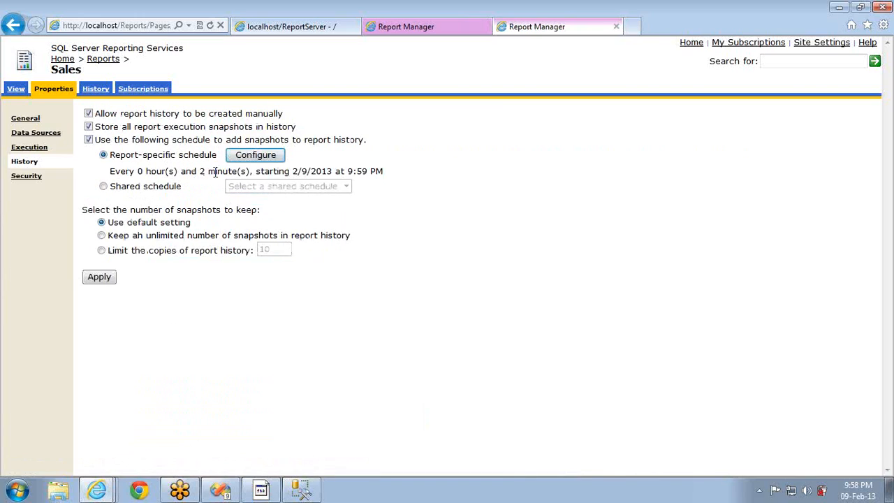
{"action": "left_click", "coordinate": [107, 279]}
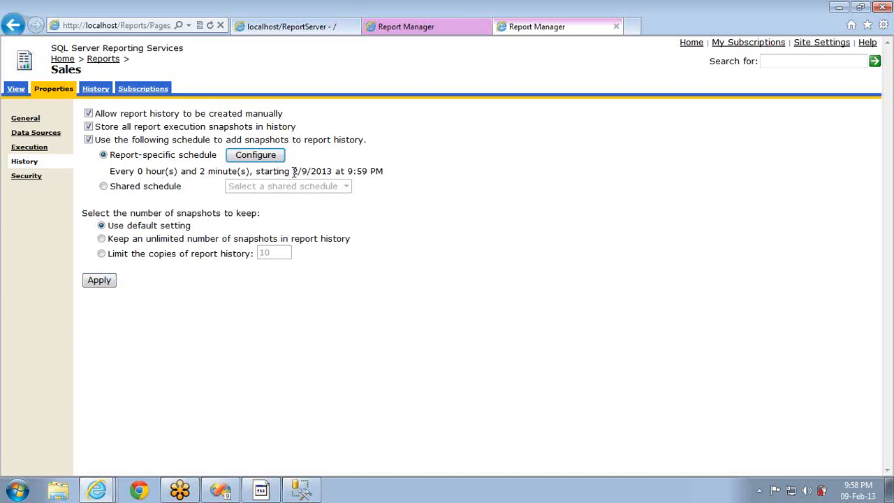
{"action": "left_click", "coordinate": [249, 156]}
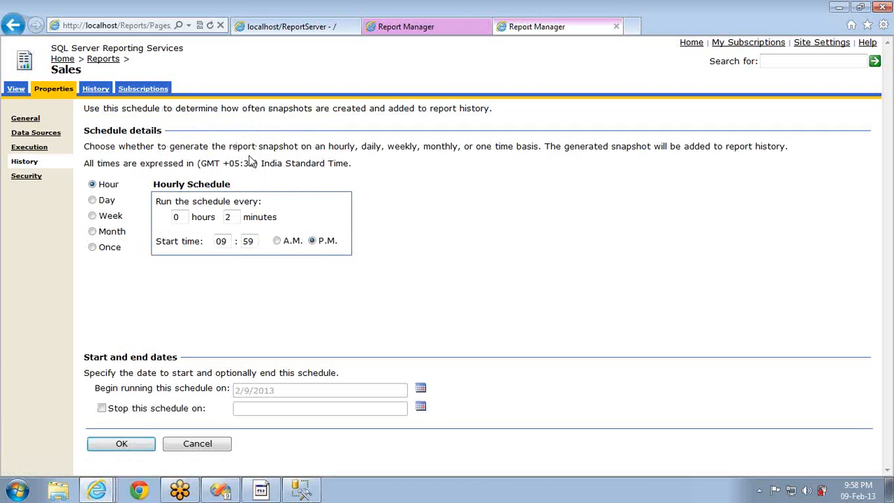
{"action": "left_click", "coordinate": [107, 201]}
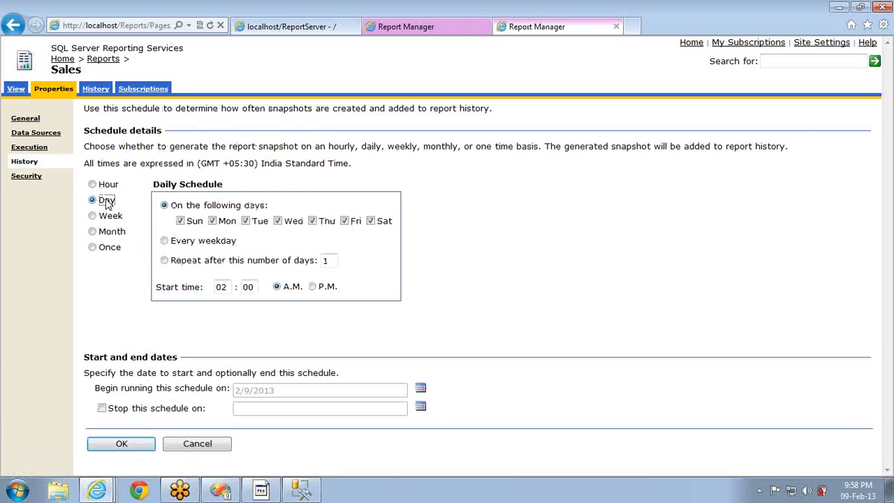
{"action": "left_click", "coordinate": [112, 216]}
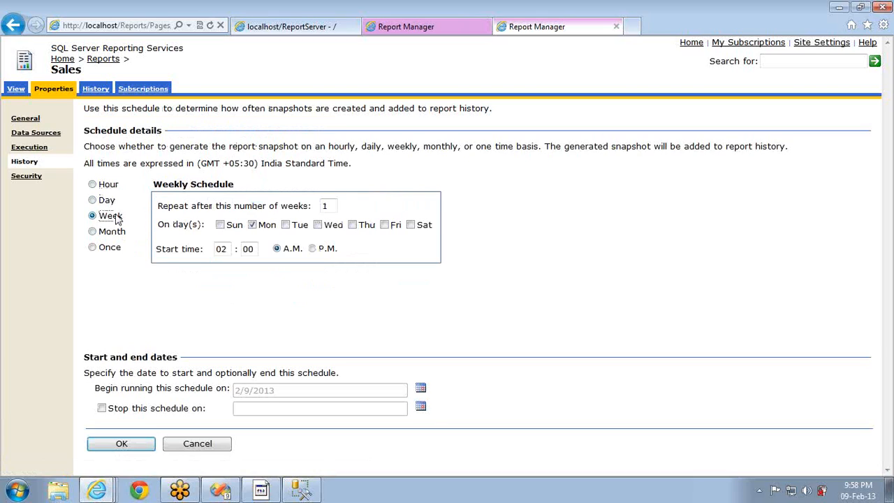
{"action": "left_click", "coordinate": [112, 232]}
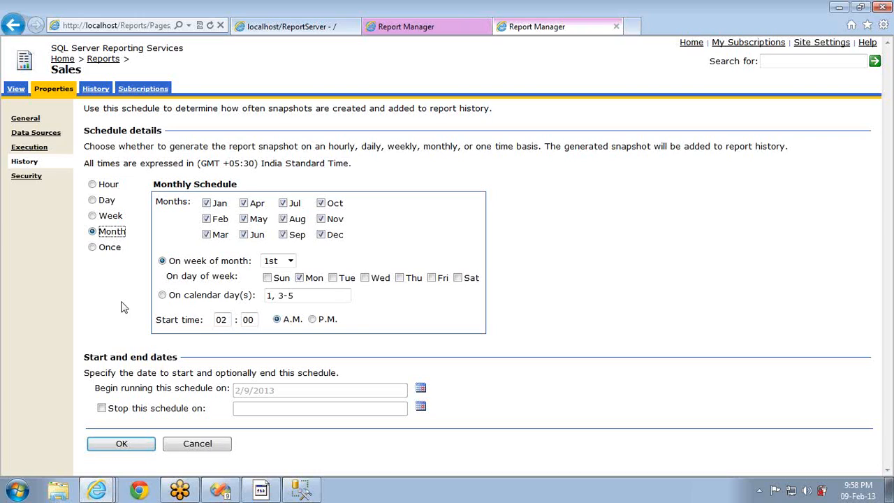
{"action": "left_click", "coordinate": [191, 445]}
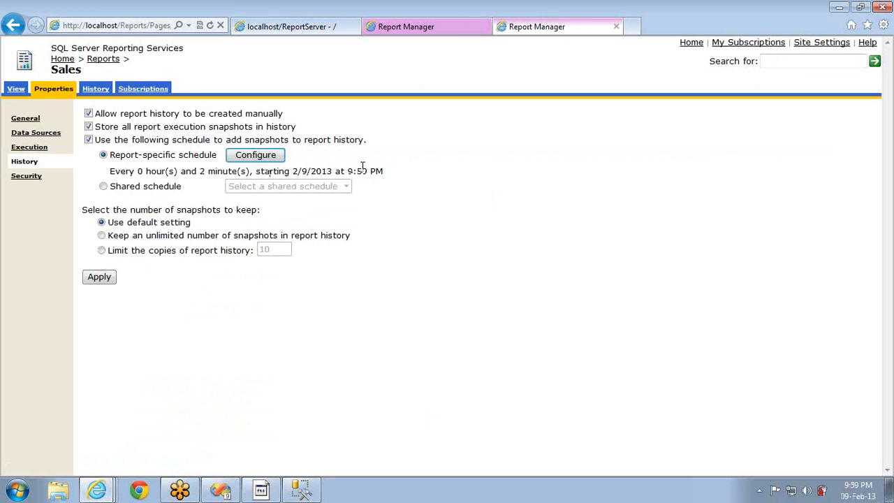
Open the Sales report's snapshot history list
{"action": "left_click", "coordinate": [91, 86]}
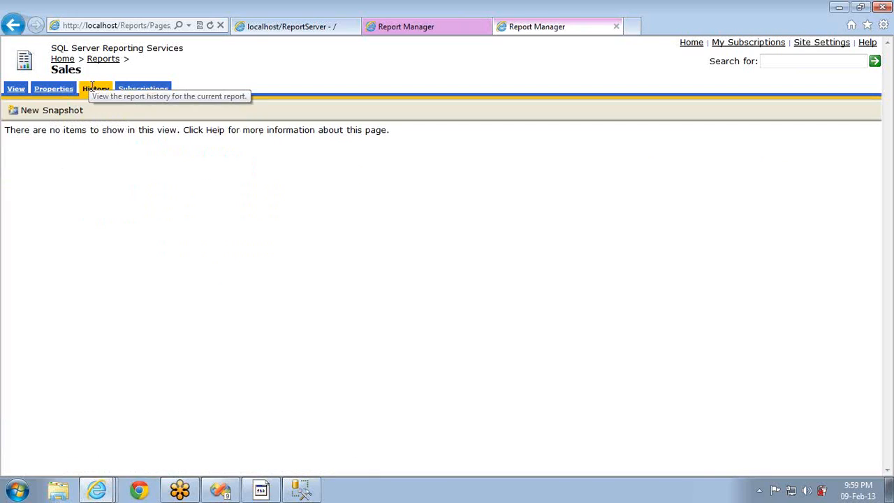
{"action": "left_click", "coordinate": [63, 91]}
{"action": "left_click", "coordinate": [91, 89]}
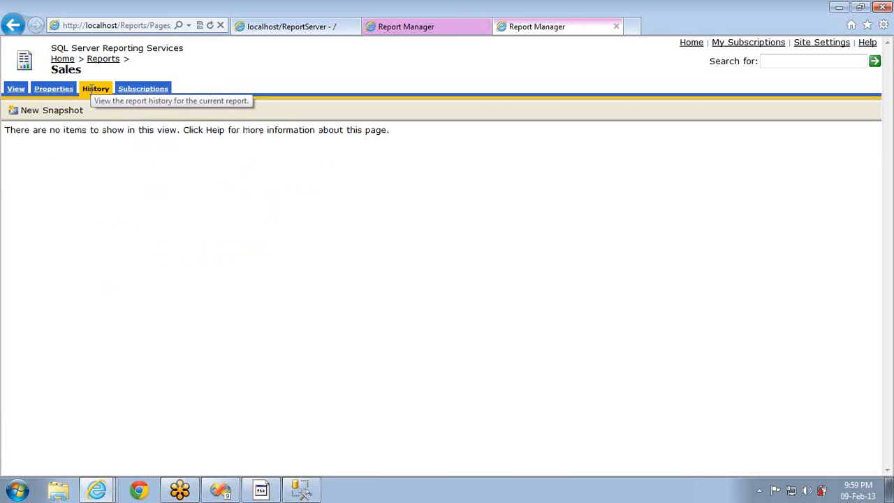
{"action": "left_click", "coordinate": [51, 95]}
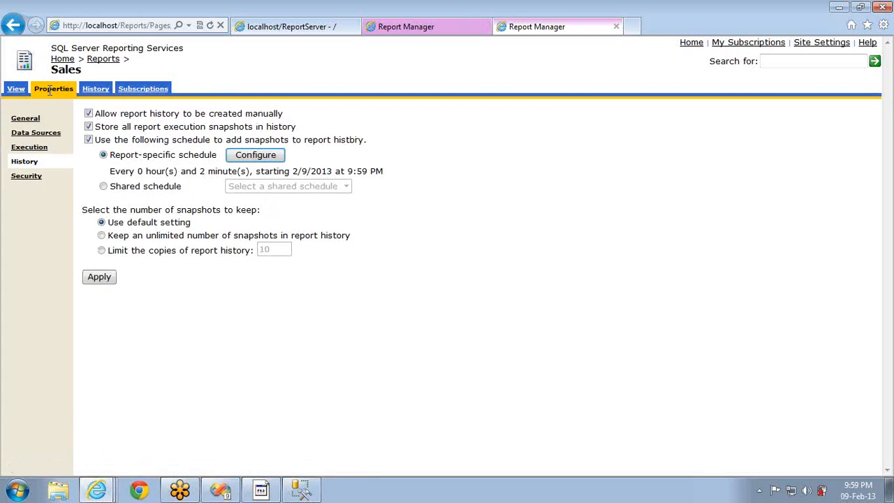
{"action": "left_click", "coordinate": [96, 89]}
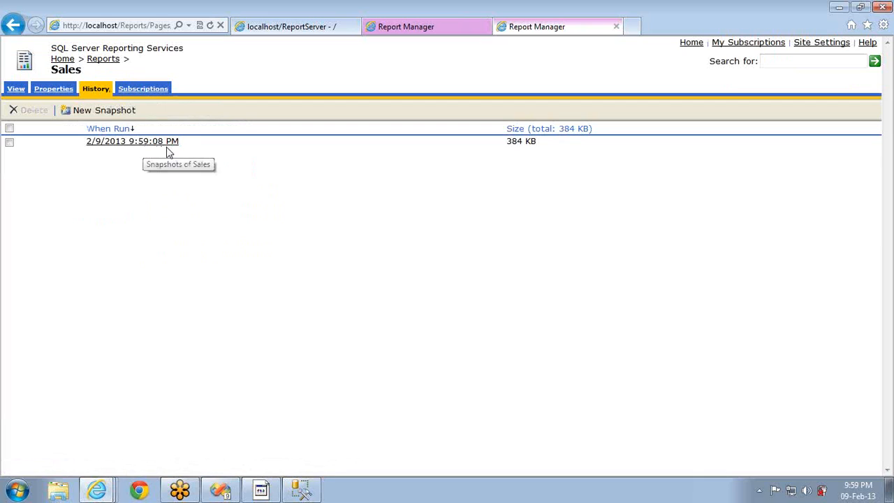
View the 9:59:08 PM snapshot, close it, check the live report, and return to History
{"action": "left_click", "coordinate": [158, 143]}
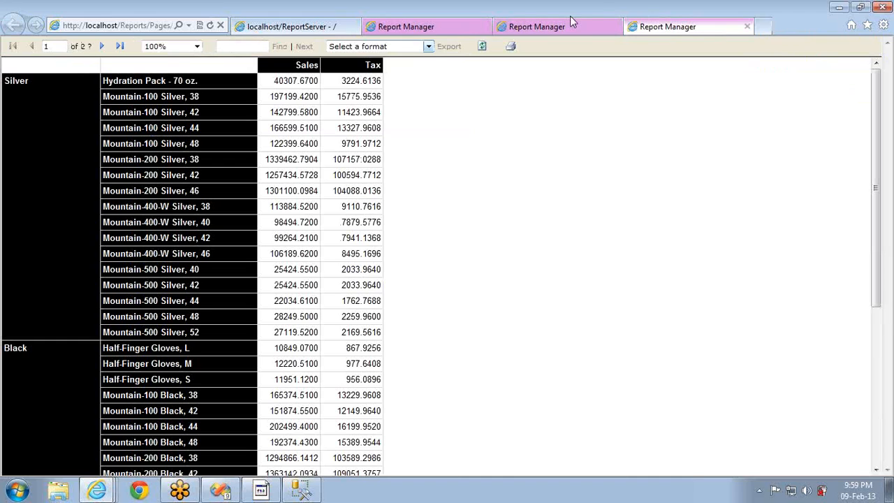
{"action": "left_click", "coordinate": [746, 26]}
{"action": "double_click", "coordinate": [744, 27]}
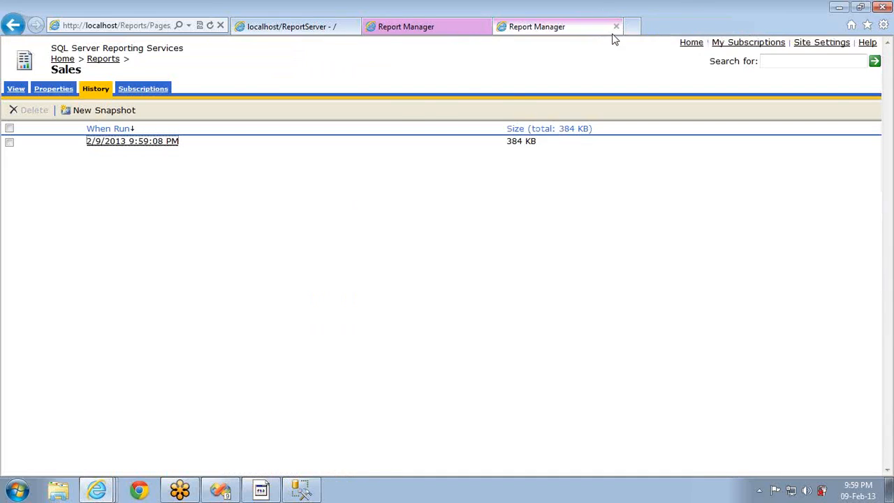
{"action": "double_click", "coordinate": [495, 30]}
{"action": "left_click", "coordinate": [135, 142]}
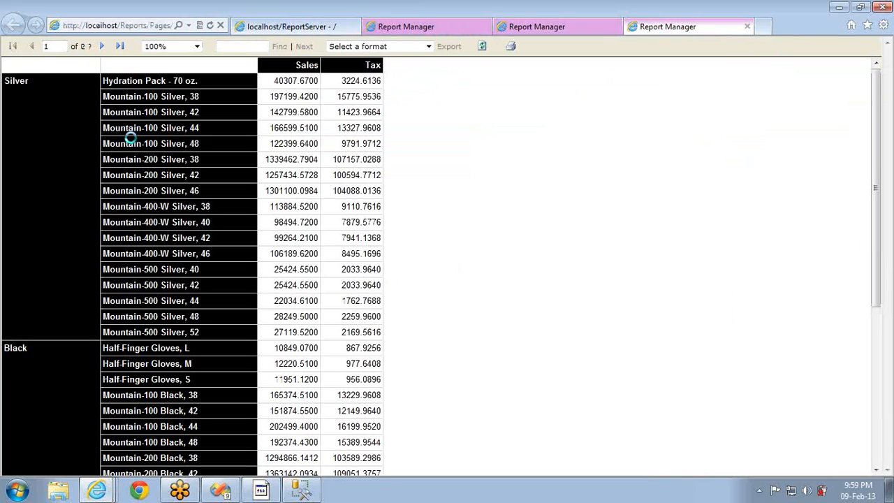
{"action": "left_click", "coordinate": [746, 28]}
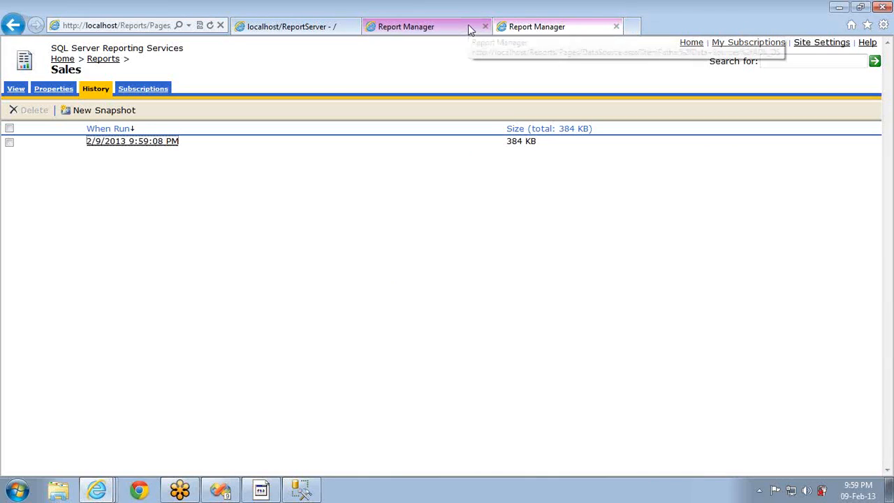
{"action": "left_click", "coordinate": [16, 89]}
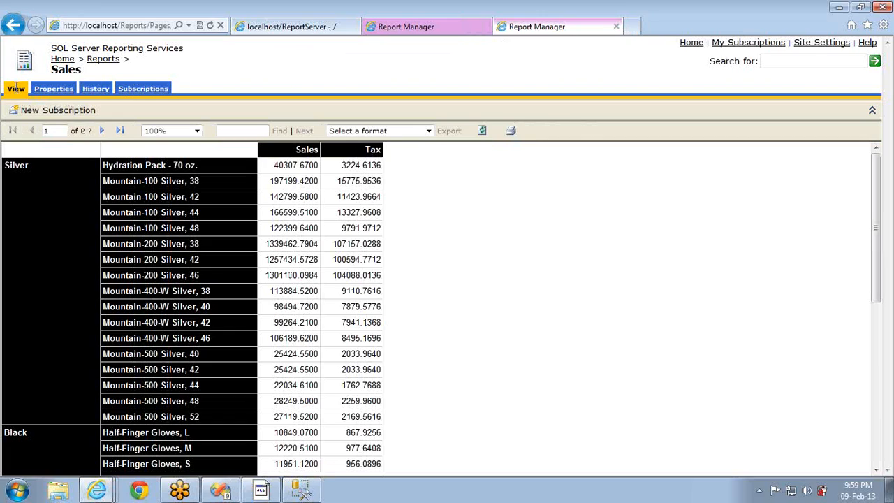
{"action": "left_click", "coordinate": [94, 90]}
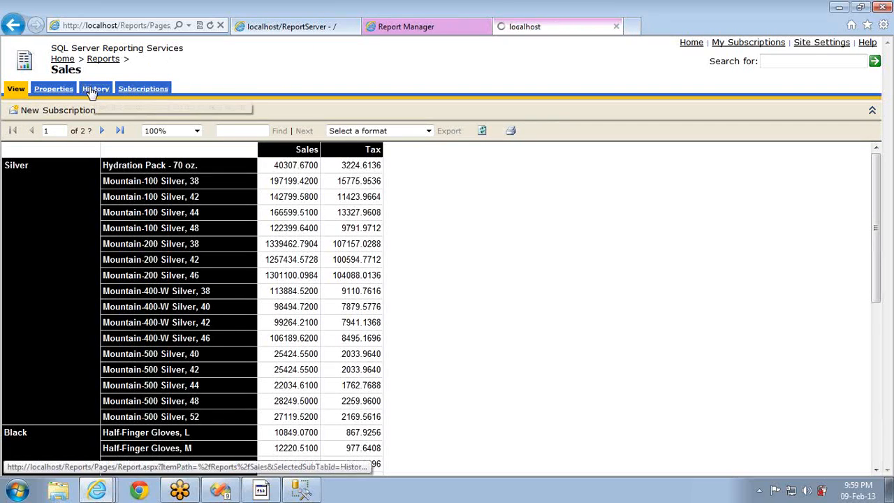
Limit Sales report history to 10 snapshot copies, apply, and confirm deleting excess snapshots
{"action": "left_click", "coordinate": [55, 90]}
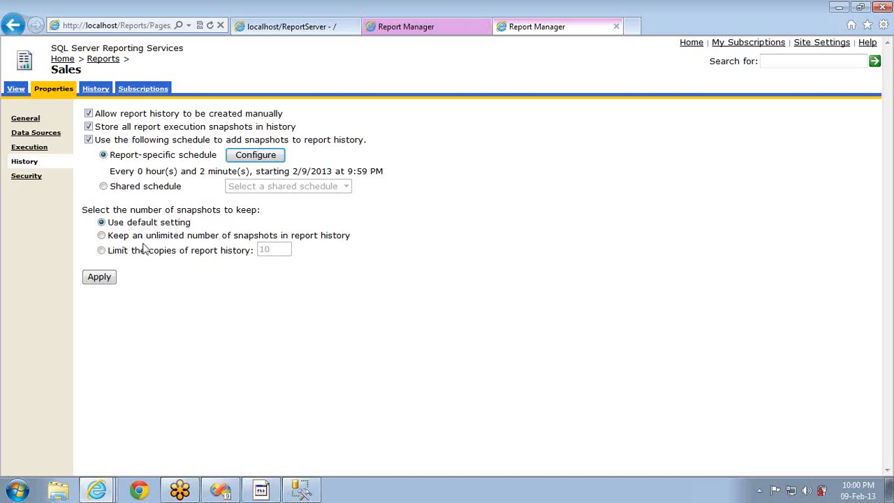
{"action": "left_click", "coordinate": [175, 238]}
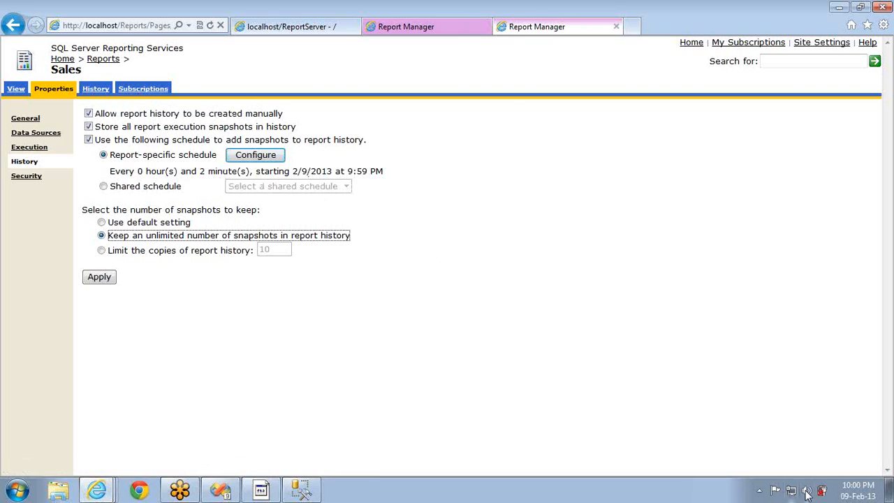
{"action": "mouse_move", "coordinate": [854, 492]}
{"action": "left_click", "coordinate": [102, 251]}
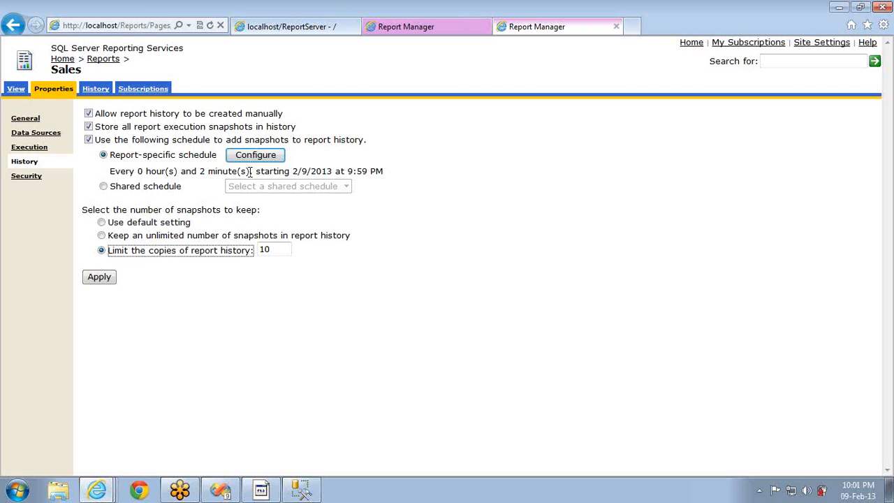
{"action": "left_click", "coordinate": [100, 278]}
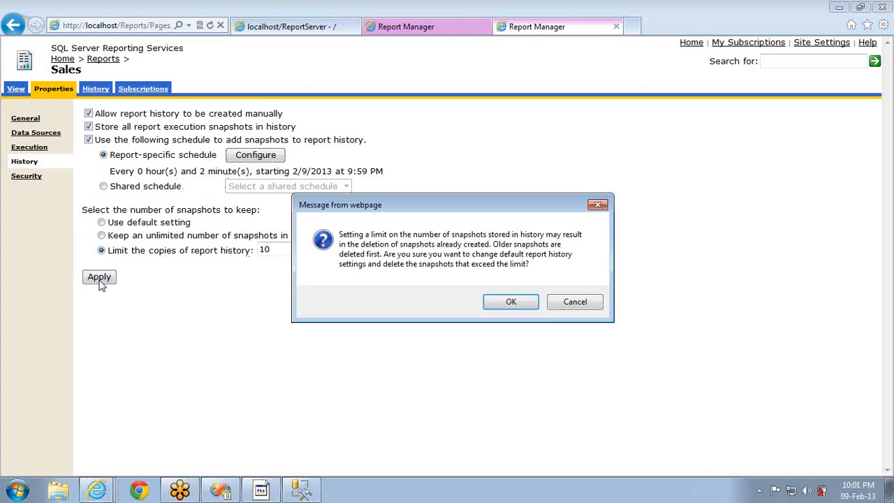
{"action": "left_click", "coordinate": [500, 302]}
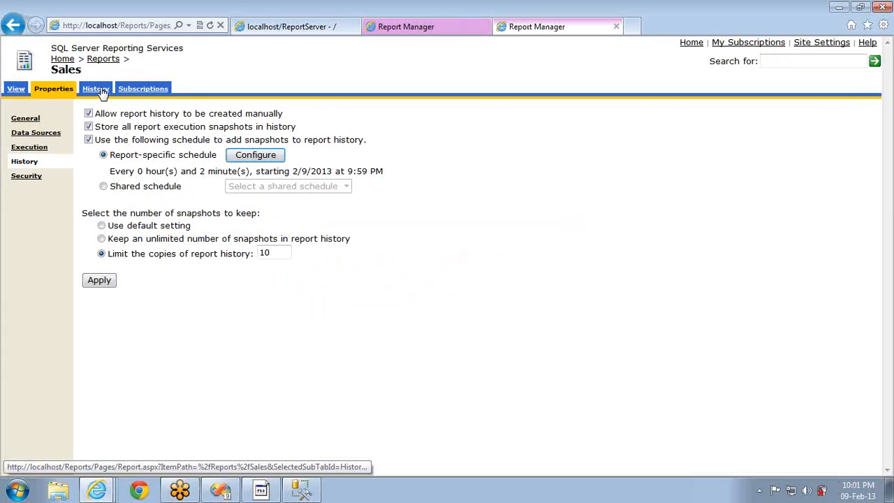
{"action": "left_click", "coordinate": [102, 91]}
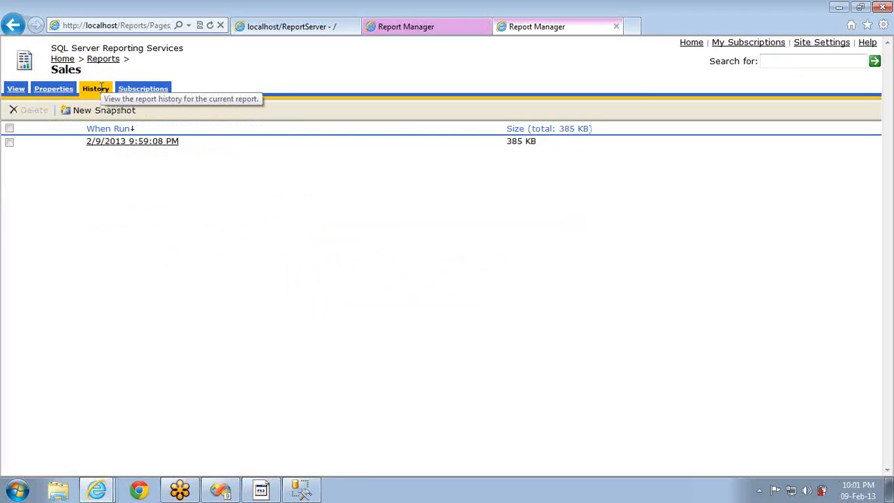
{"action": "right_click", "coordinate": [253, 228]}
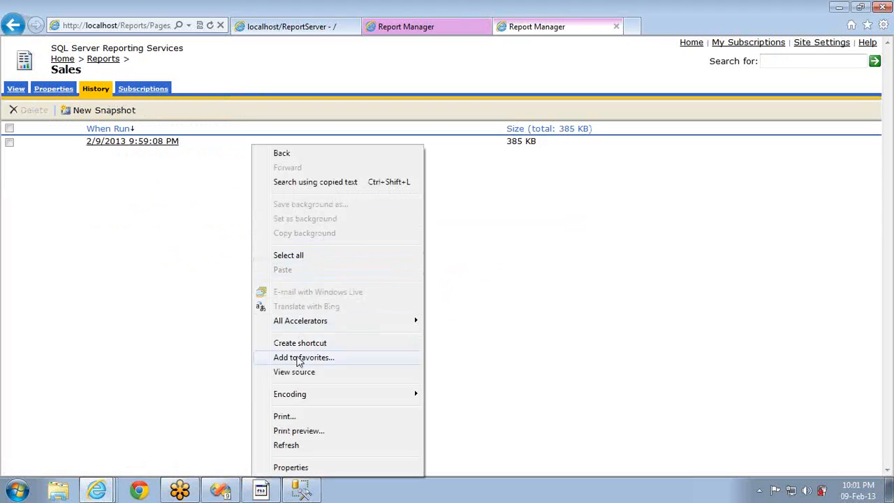
{"action": "left_click", "coordinate": [300, 446]}
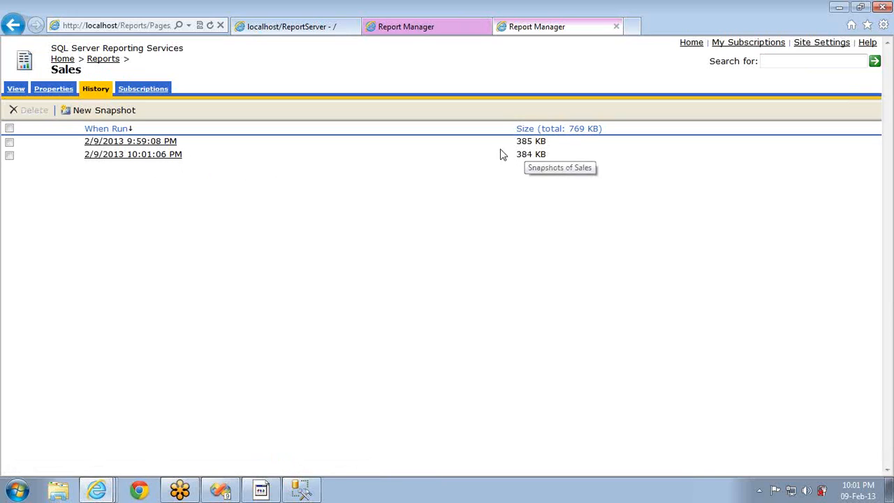
{"action": "left_click", "coordinate": [52, 90]}
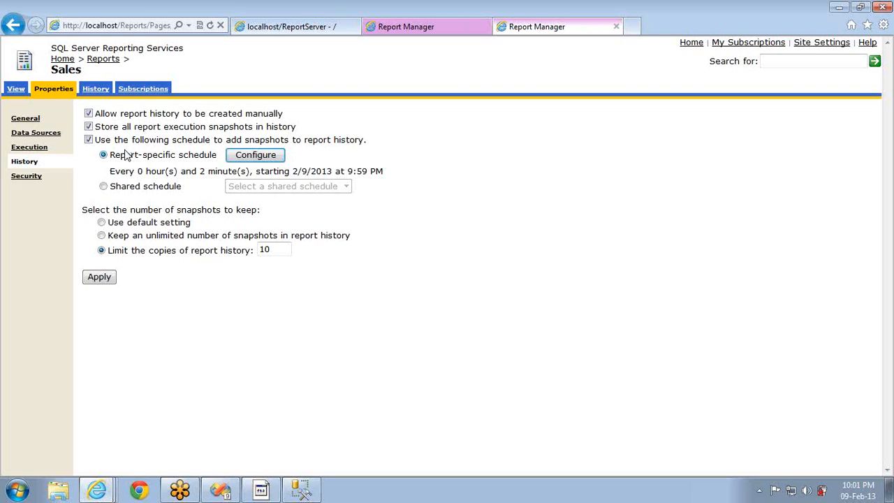
Choose the shared snapshot schedule for Sales, then reopen Site Settings in a new tab
{"action": "left_click", "coordinate": [103, 188]}
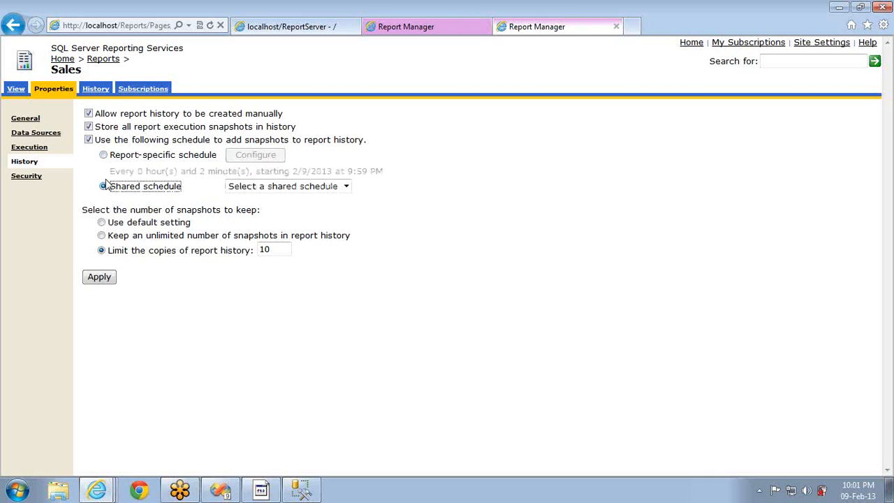
{"action": "left_click", "coordinate": [805, 45]}
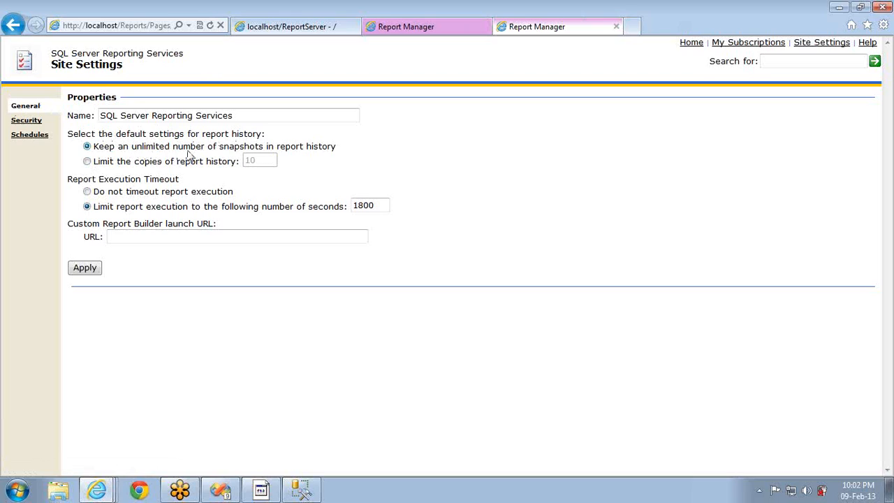
{"action": "left_click", "coordinate": [102, 163]}
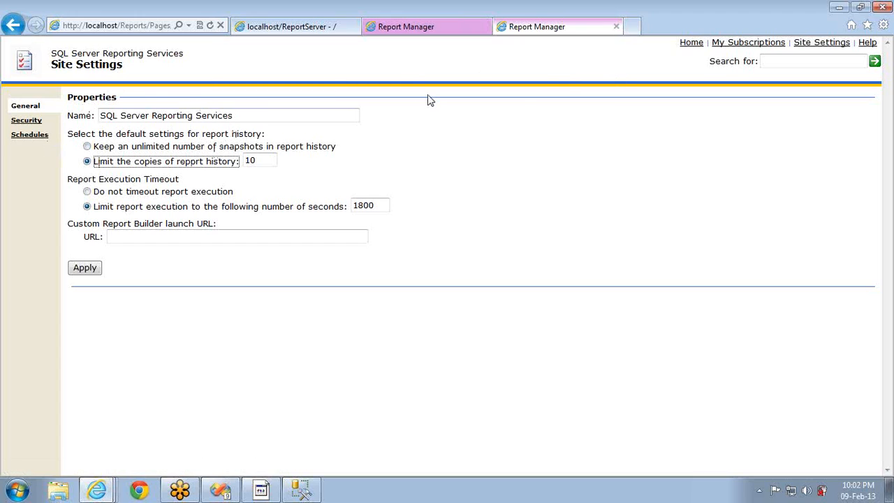
{"action": "key", "text": "BackSpace"}
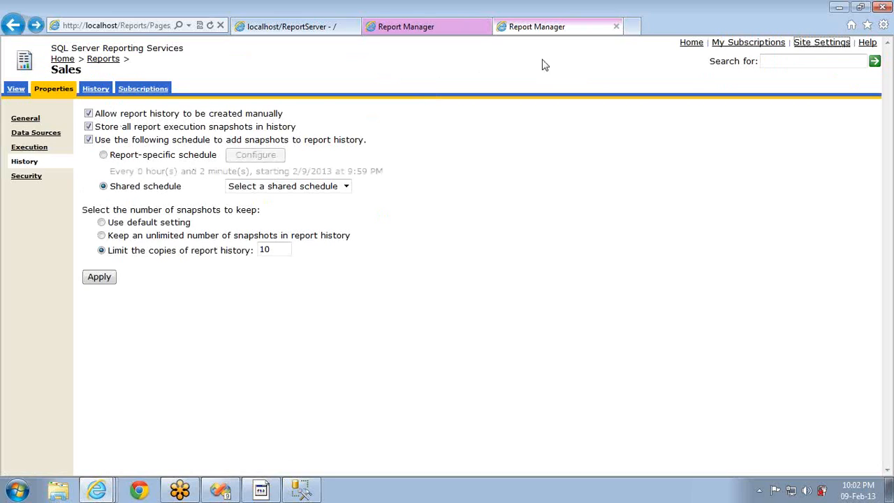
{"action": "middle_click", "coordinate": [807, 44]}
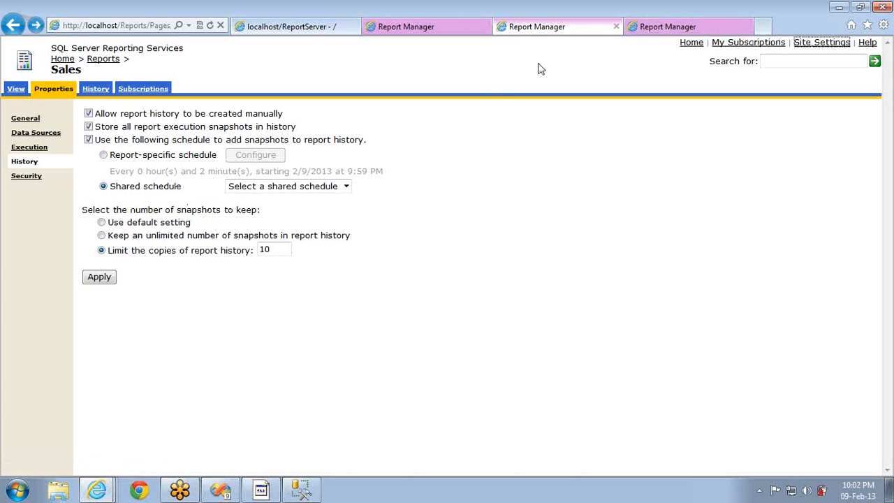
Set and apply a site-wide report history limit of 100 copies, confirming the prompt
{"action": "left_click", "coordinate": [668, 28]}
{"action": "left_click", "coordinate": [98, 161]}
{"action": "left_click", "coordinate": [264, 160]}
{"action": "type", "text": "00"}
{"action": "left_click", "coordinate": [84, 269]}
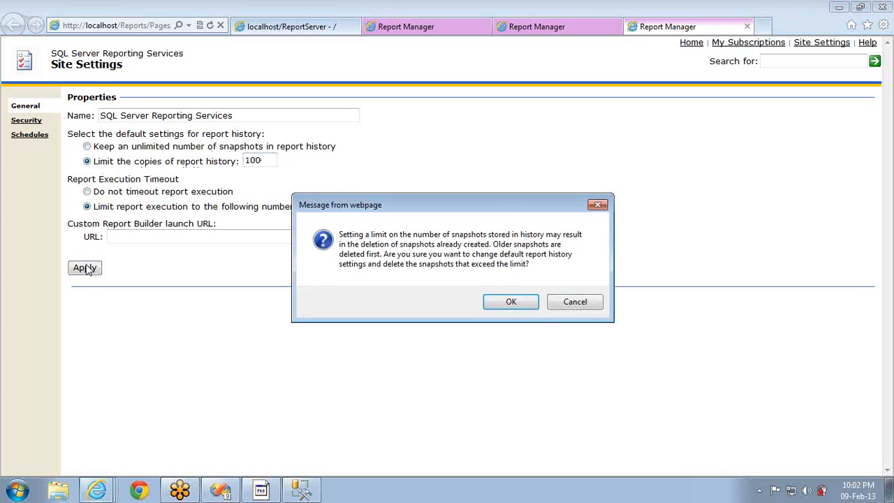
{"action": "left_click", "coordinate": [510, 301]}
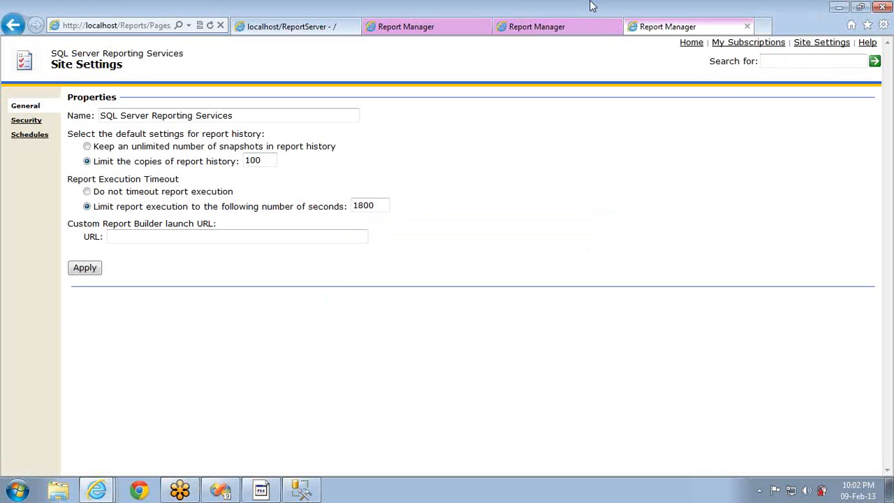
Make the Sales report keep snapshots per the default history setting
{"action": "left_click", "coordinate": [562, 27]}
{"action": "left_click", "coordinate": [118, 225]}
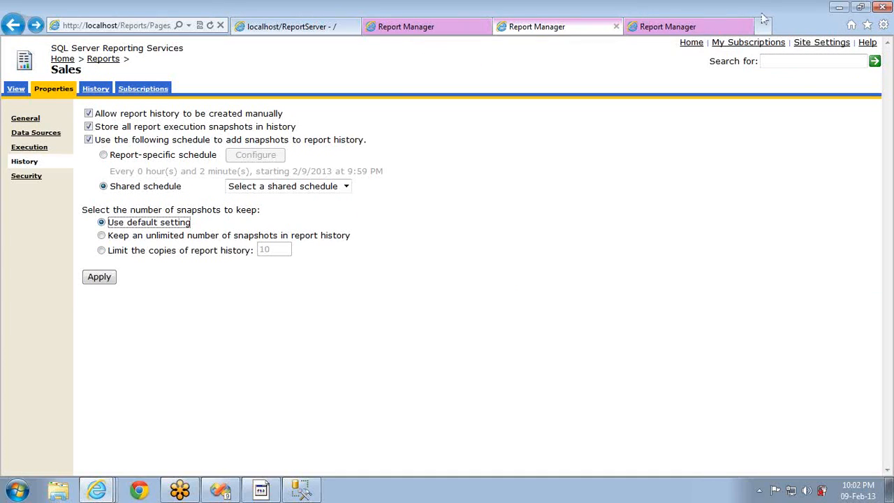
{"action": "left_click", "coordinate": [660, 27]}
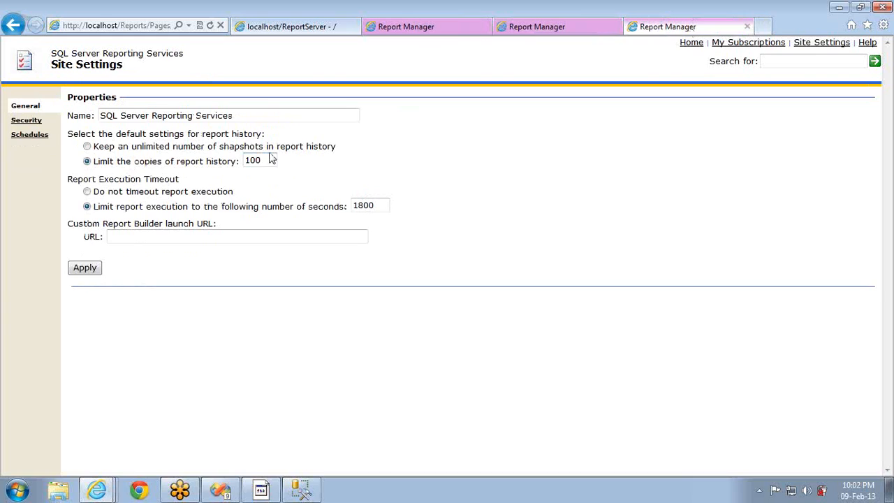
{"action": "left_click", "coordinate": [536, 28]}
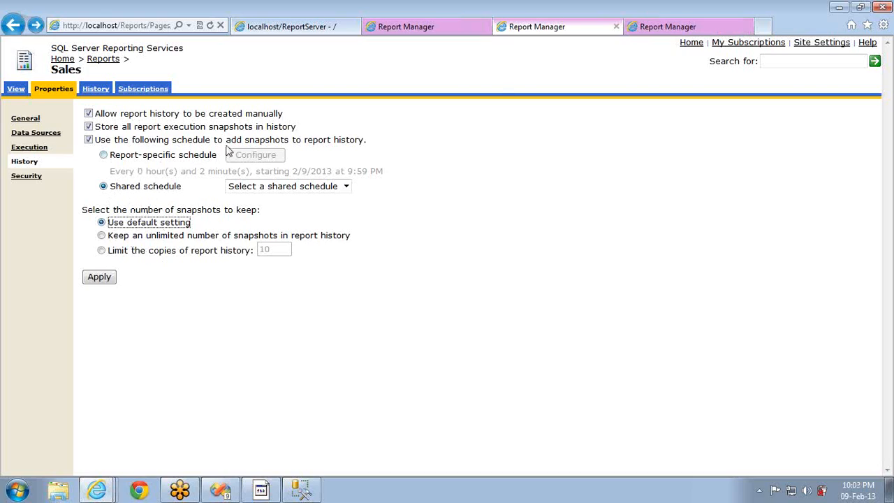
Look over the 1800-second site timeout in Site Settings, then open the site Security role assignments
{"action": "left_click", "coordinate": [686, 26]}
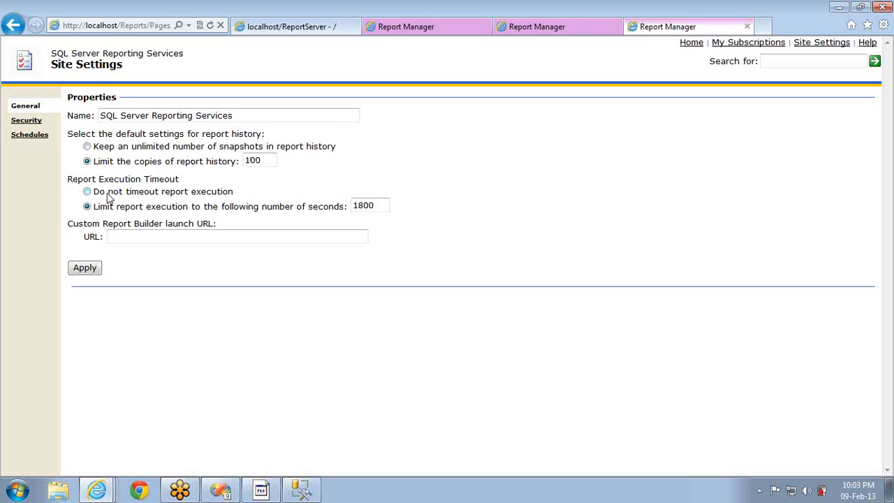
{"action": "double_click", "coordinate": [375, 206]}
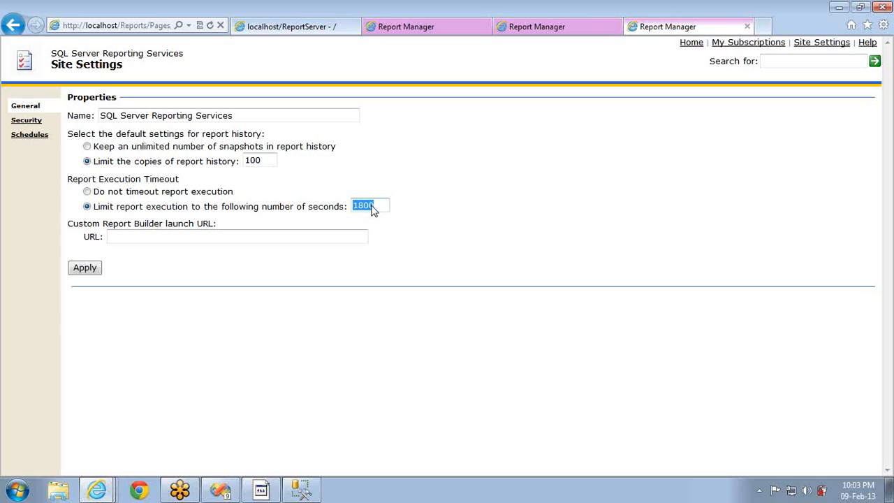
{"action": "left_click", "coordinate": [376, 205]}
{"action": "left_click", "coordinate": [32, 121]}
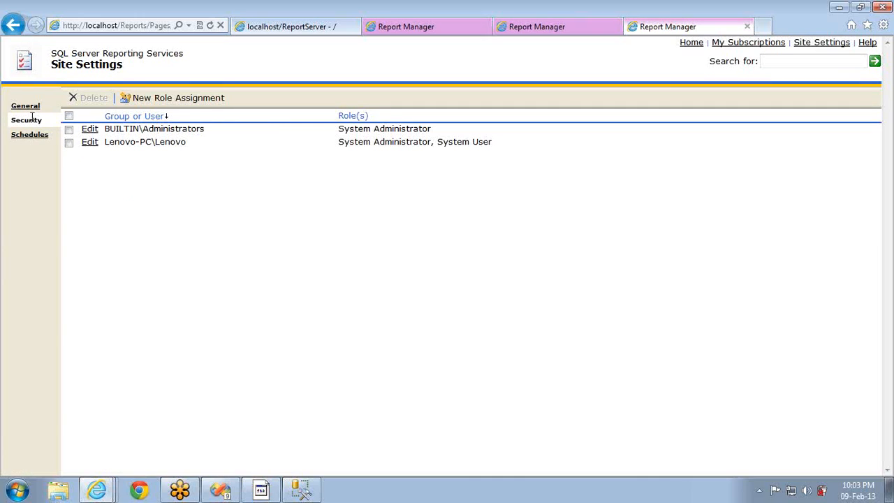
Open the site-wide Schedules page, which has no shared schedules yet
{"action": "left_click", "coordinate": [33, 142]}
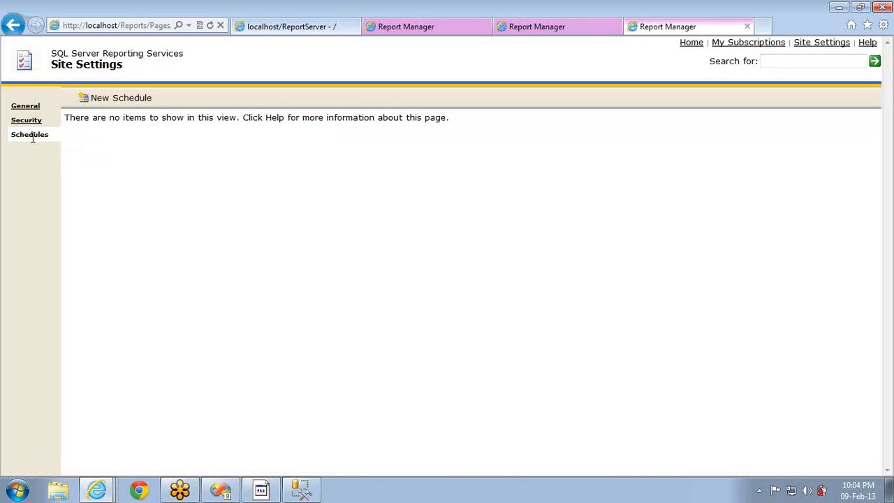
Start a new shared schedule named 'Two Min Schedule'
{"action": "left_click", "coordinate": [126, 98]}
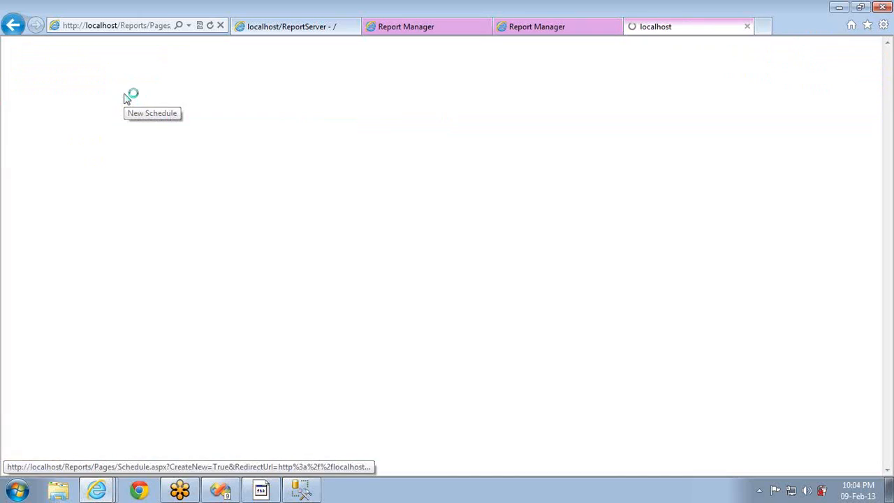
{"action": "left_click", "coordinate": [170, 118]}
{"action": "type", "text": "Two Min Schedule"}
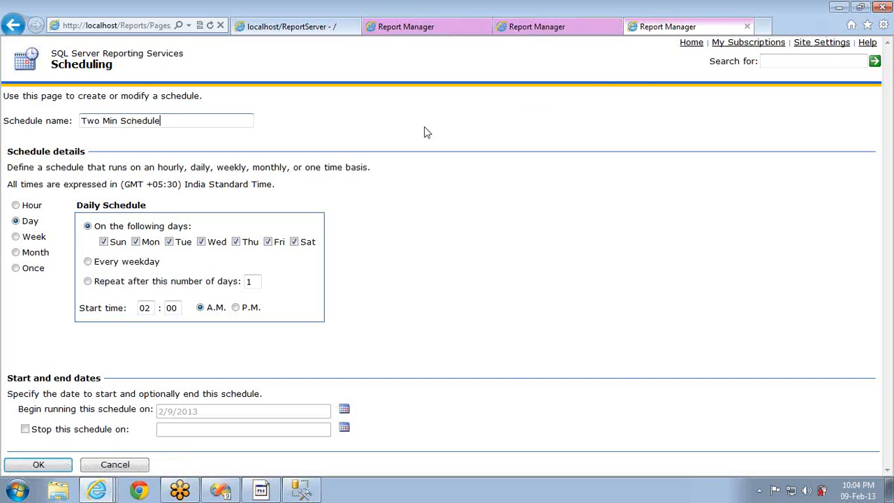
Make the schedule repeat hourly with an interval of 0 hours 02 minutes
{"action": "left_click", "coordinate": [16, 205]}
{"action": "left_click", "coordinate": [103, 239]}
{"action": "key", "text": "BackSpace"}
{"action": "type", "text": "0"}
{"action": "key", "text": "Tab"}
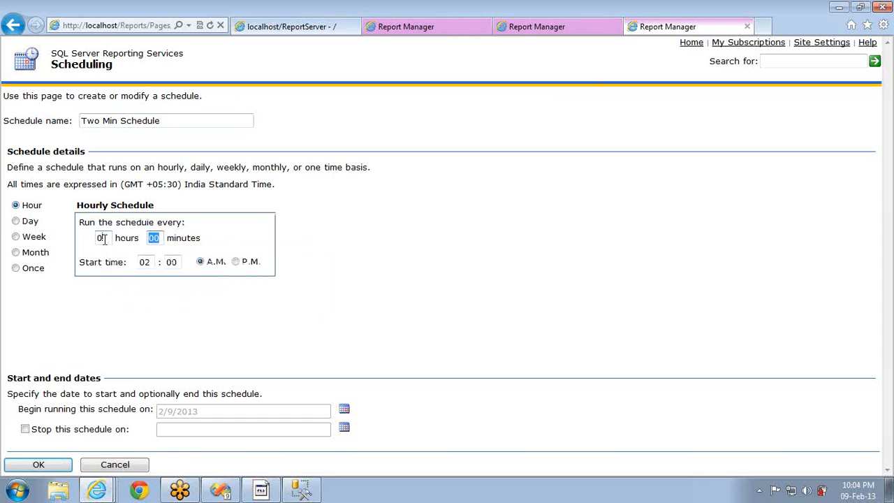
{"action": "type", "text": "02"}
{"action": "key", "text": "Tab"}
Set the start time to 10:06 P.M. and save Two Min Schedule
{"action": "type", "text": "10"}
{"action": "key", "text": "Tab"}
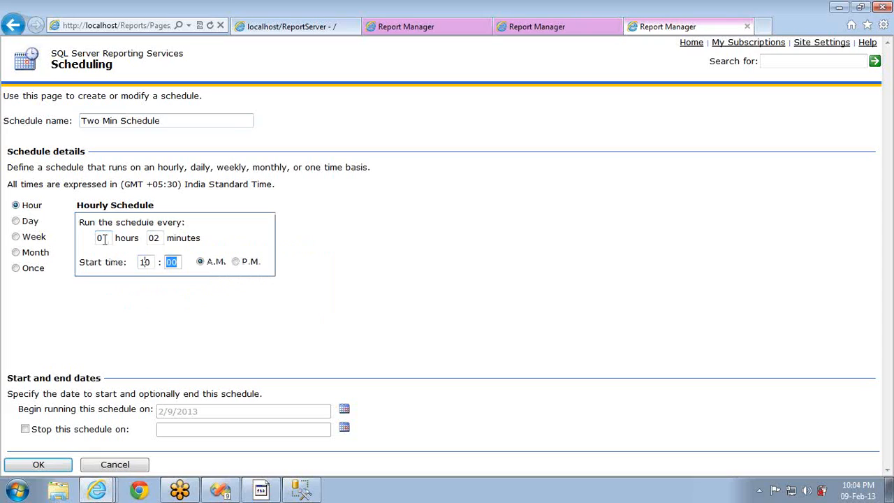
{"action": "type", "text": "06"}
{"action": "key", "text": "Tab"}
{"action": "key", "text": "Right"}
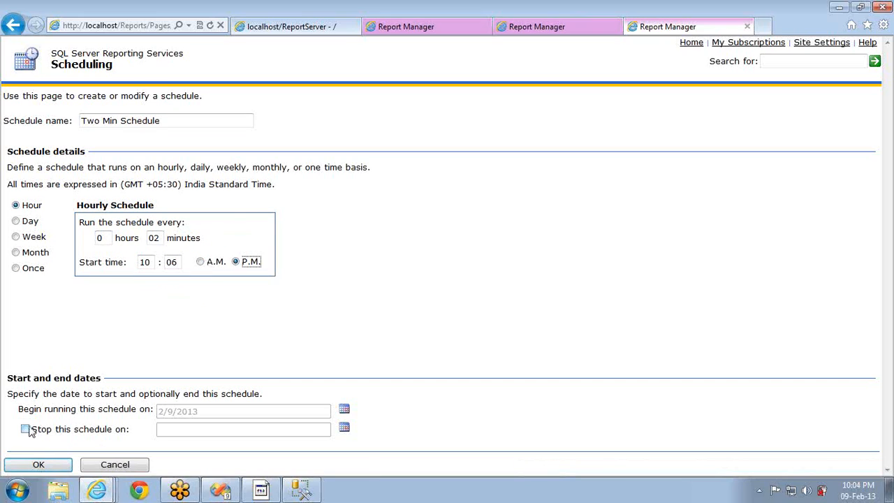
{"action": "left_click", "coordinate": [31, 463]}
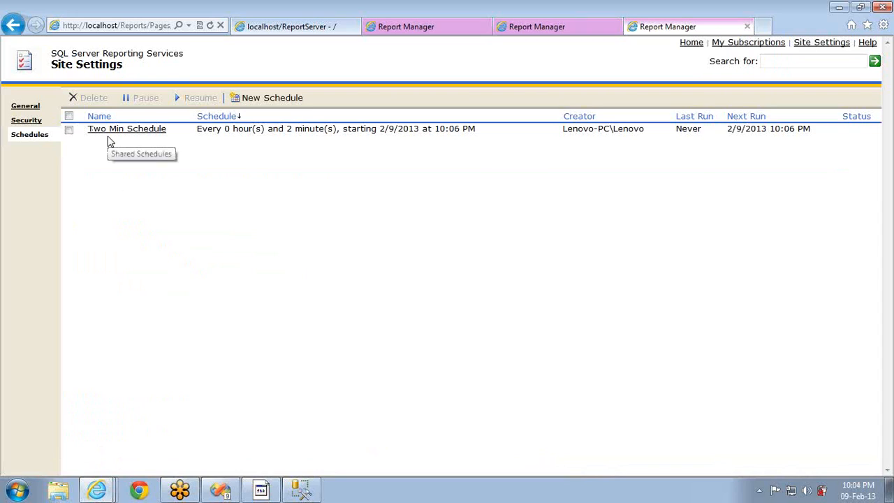
{"action": "left_click", "coordinate": [68, 130]}
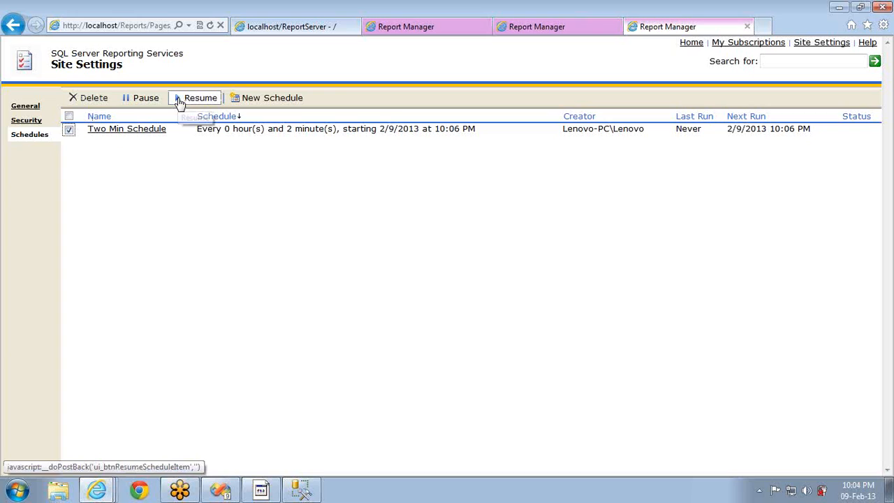
{"action": "left_click", "coordinate": [69, 133]}
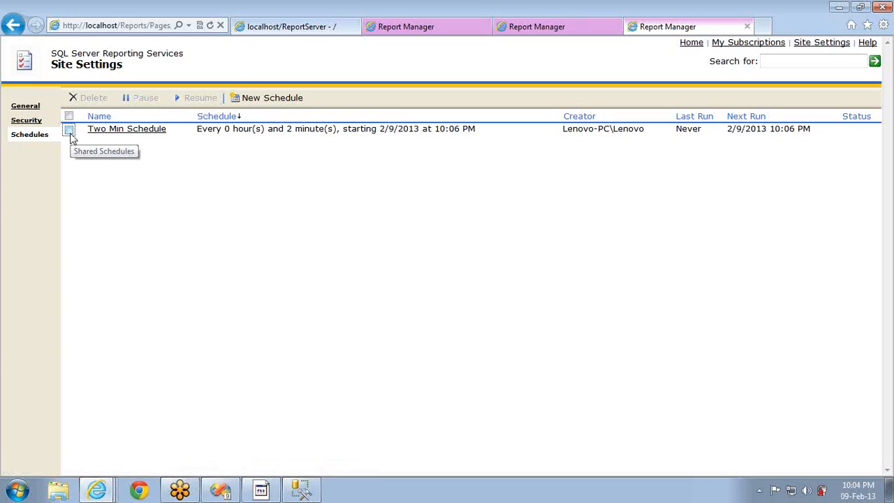
Refresh the Sales History page and choose the shared Two Min Schedule
{"action": "left_click", "coordinate": [533, 32]}
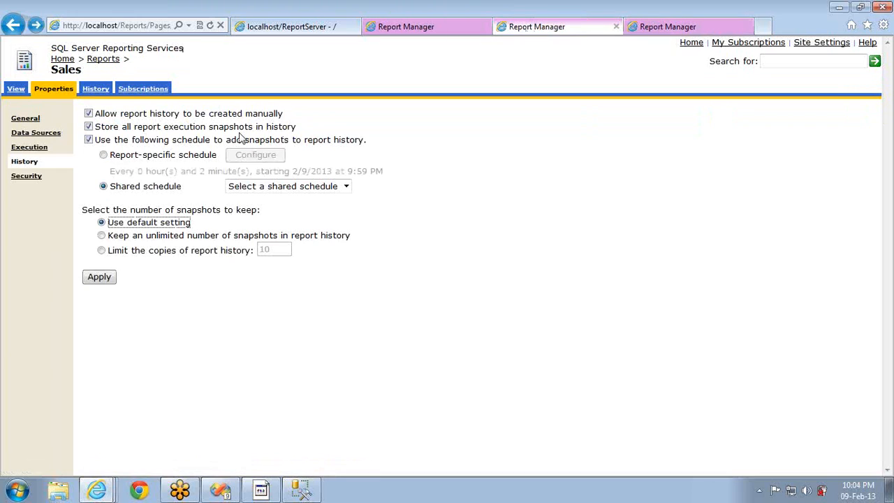
{"action": "left_click", "coordinate": [304, 185]}
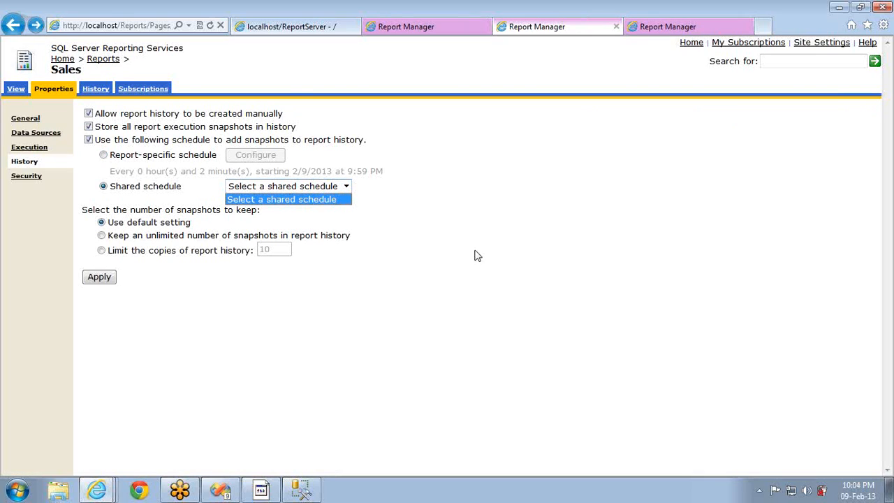
{"action": "left_click", "coordinate": [210, 25]}
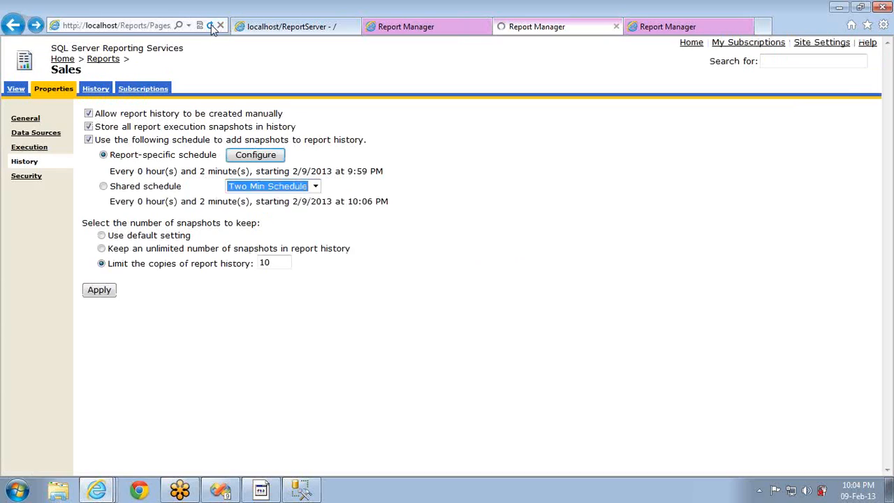
{"action": "left_click", "coordinate": [112, 189]}
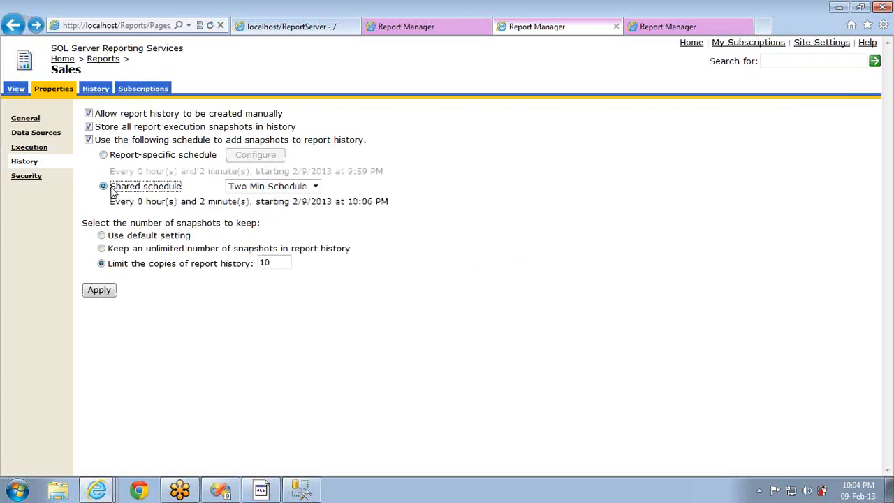
{"action": "left_click", "coordinate": [272, 187]}
{"action": "left_click", "coordinate": [262, 201]}
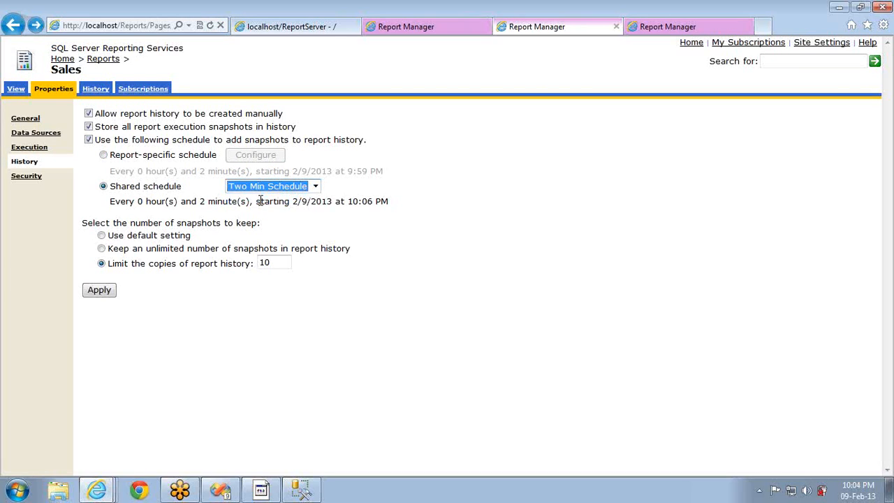
Cross-check the site schedules list, then move to the Sales report's Execution settings
{"action": "left_click", "coordinate": [688, 28]}
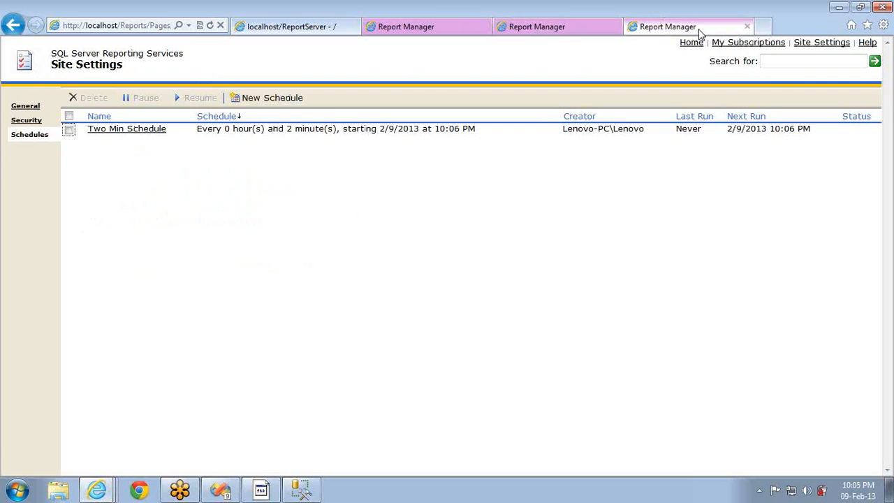
{"action": "left_click", "coordinate": [540, 28]}
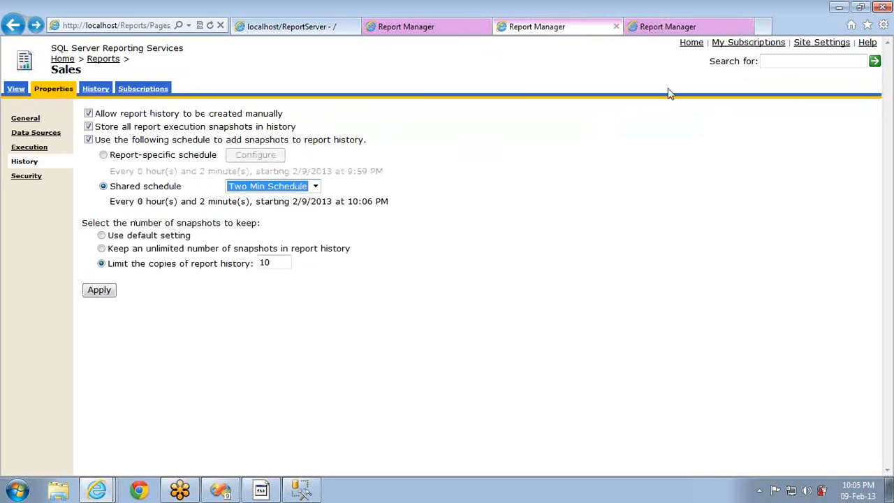
{"action": "left_click", "coordinate": [681, 28]}
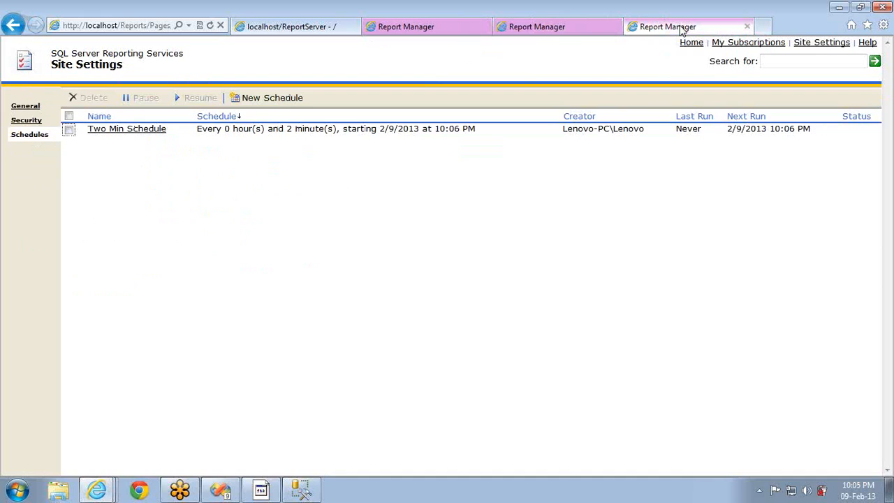
{"action": "left_click", "coordinate": [571, 30]}
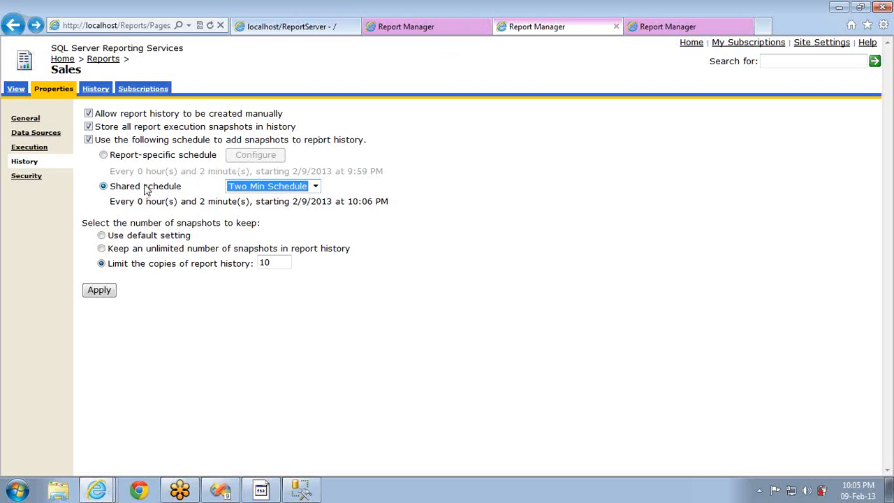
{"action": "left_click", "coordinate": [17, 149]}
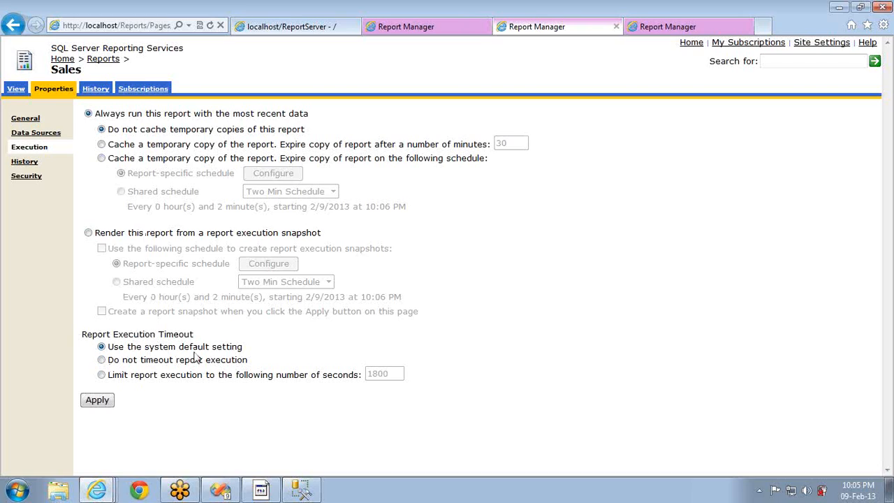
Try the Sales report's execution timeout options, ending on a limit in seconds
{"action": "left_click", "coordinate": [650, 29]}
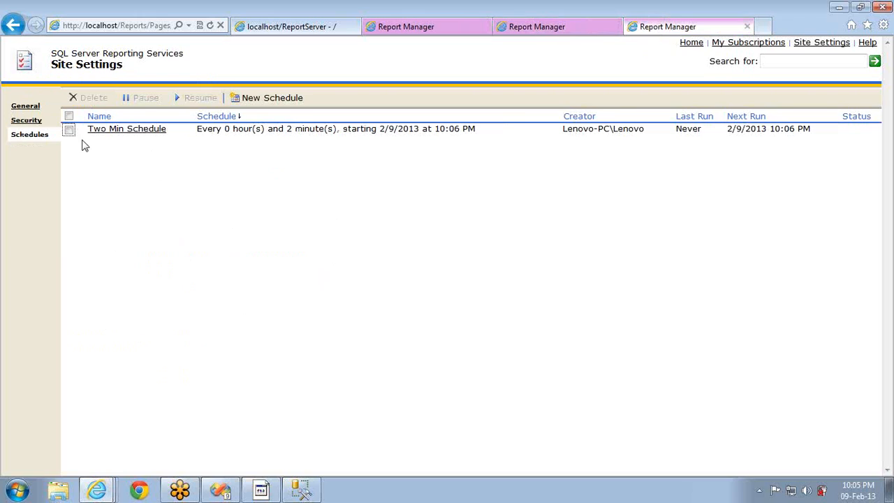
{"action": "left_click", "coordinate": [31, 107]}
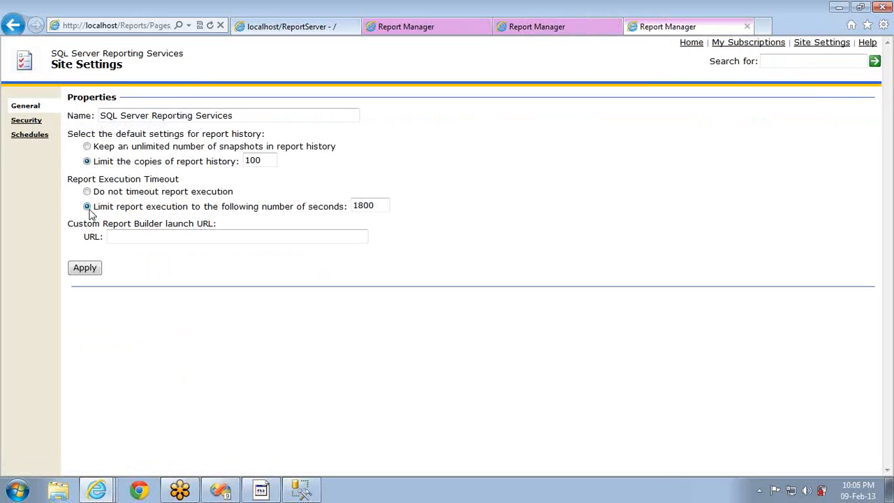
{"action": "left_click", "coordinate": [546, 34]}
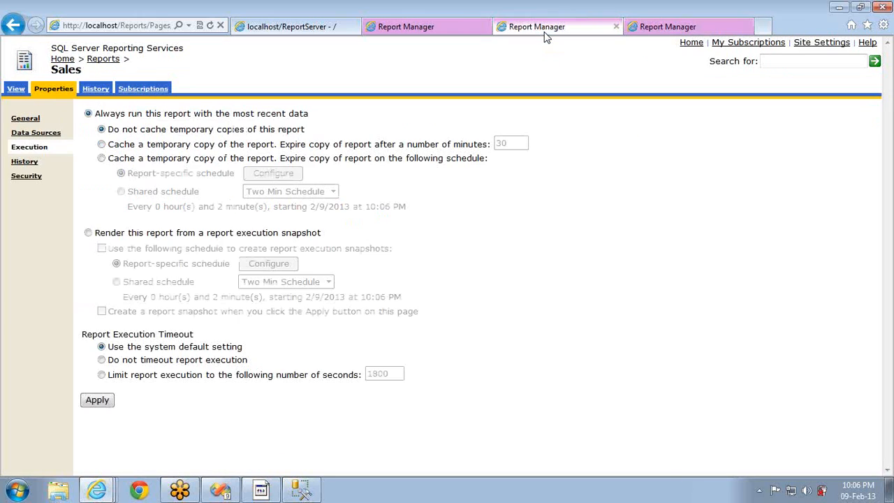
{"action": "left_click", "coordinate": [142, 360]}
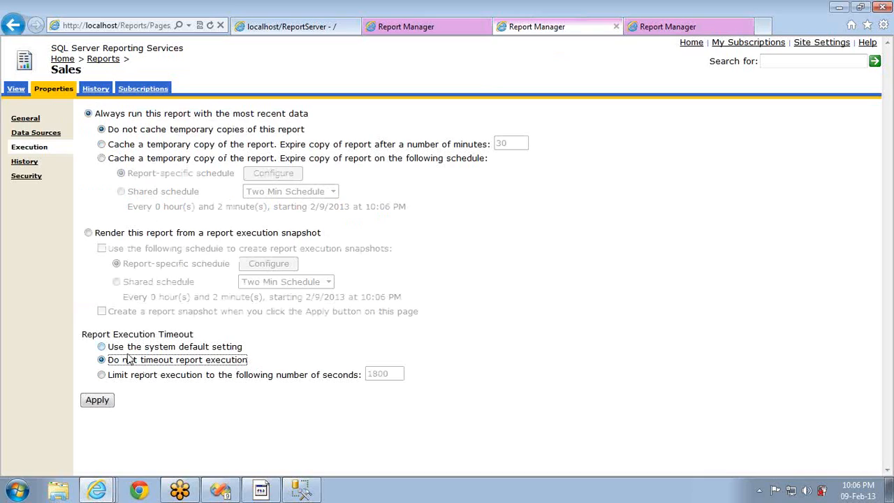
{"action": "left_click", "coordinate": [116, 348]}
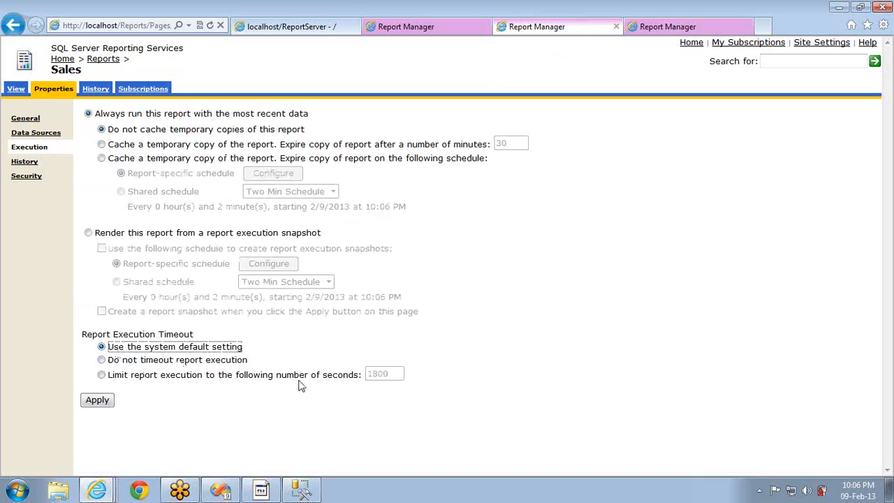
{"action": "left_click", "coordinate": [110, 377]}
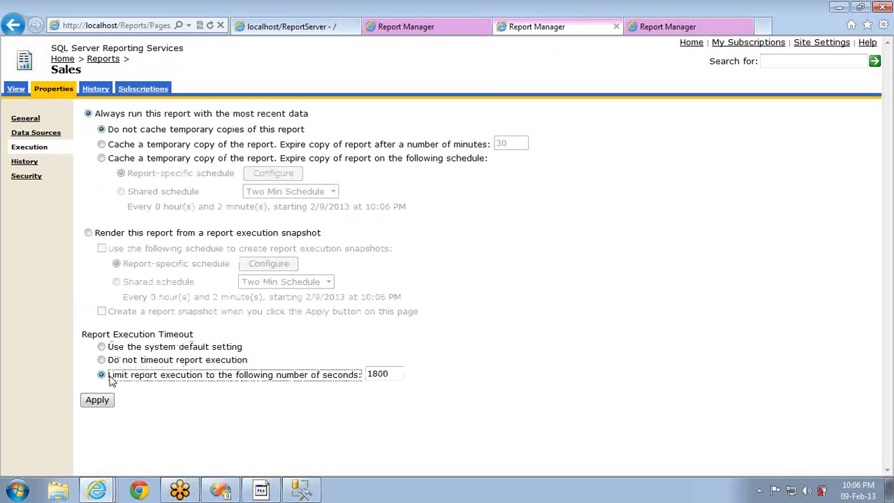
Select rendering from an execution snapshot and view the four stored snapshots in History
{"action": "left_click", "coordinate": [650, 29]}
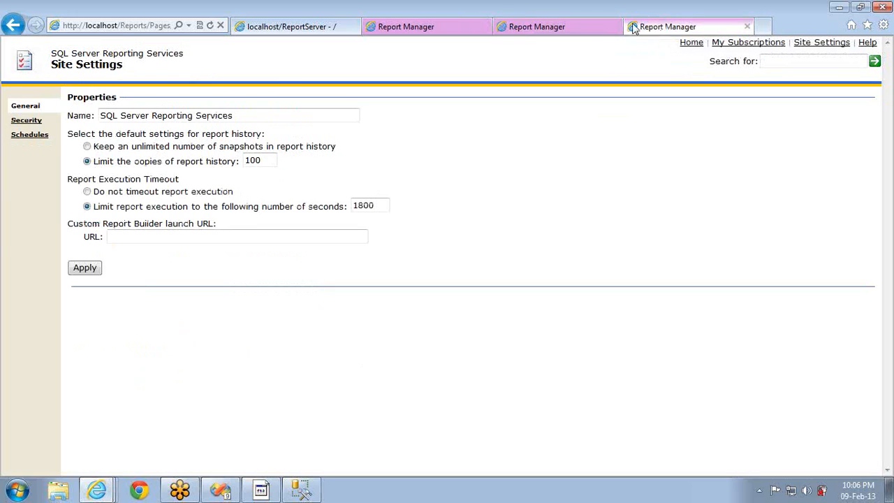
{"action": "left_click", "coordinate": [574, 32]}
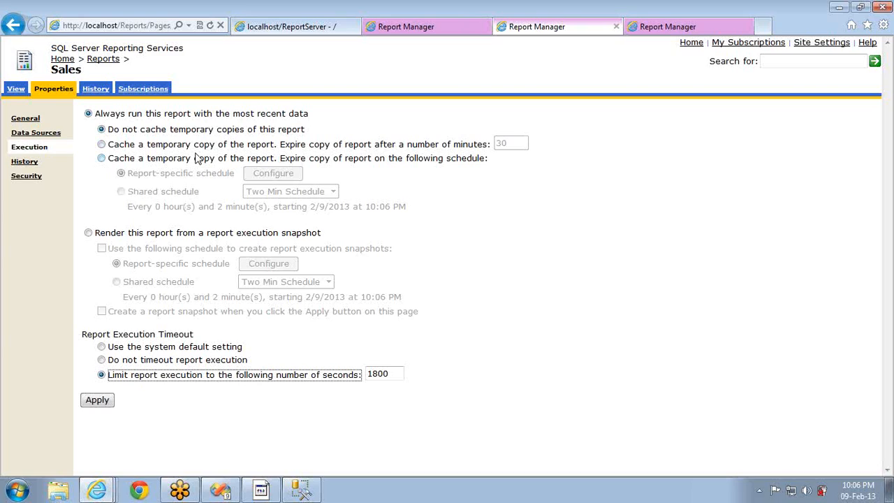
{"action": "left_click", "coordinate": [98, 232]}
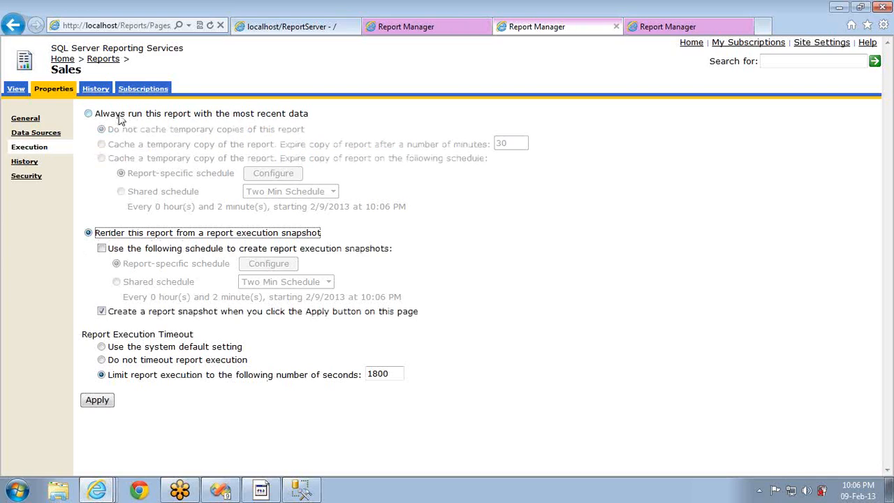
{"action": "left_click", "coordinate": [96, 91]}
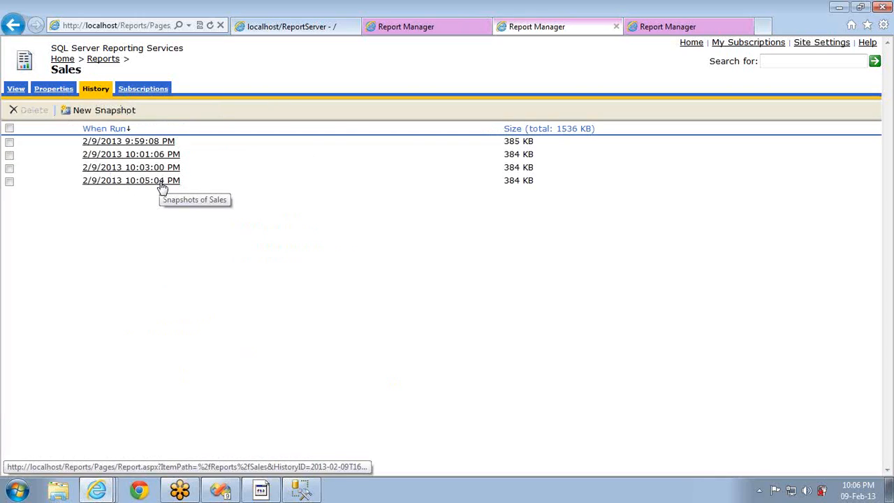
{"action": "left_click", "coordinate": [52, 91]}
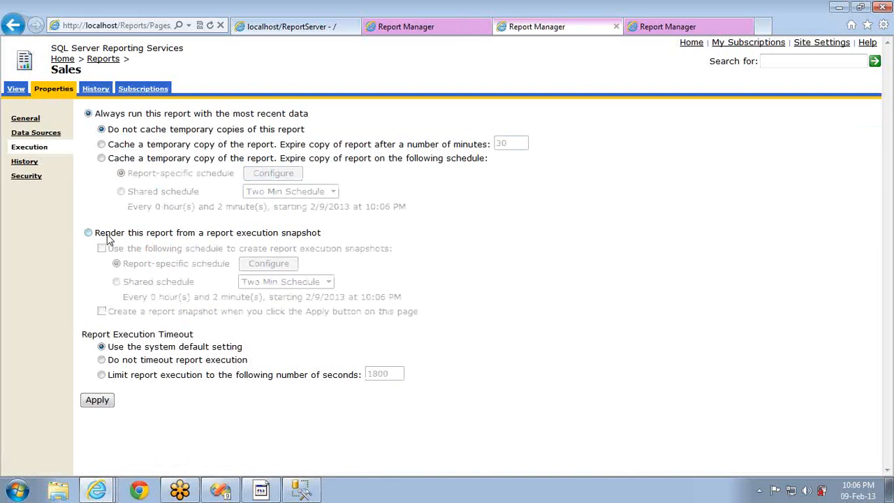
{"action": "left_click", "coordinate": [107, 237]}
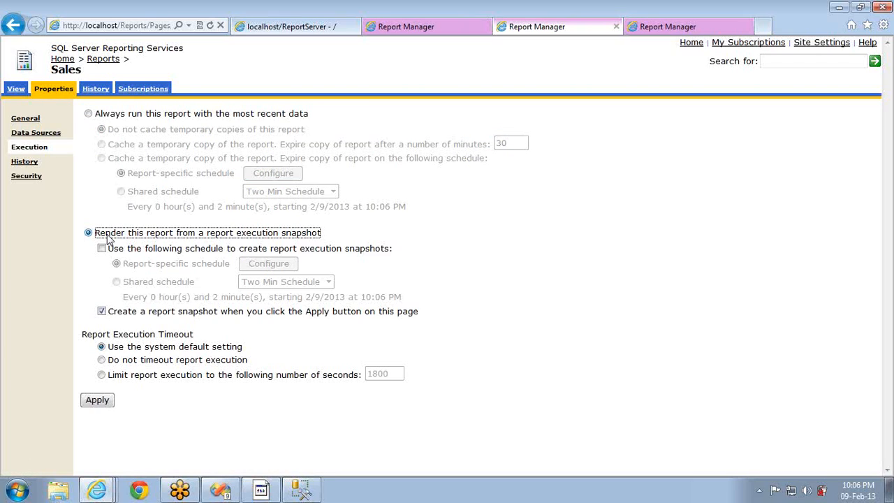
{"action": "left_click", "coordinate": [103, 250]}
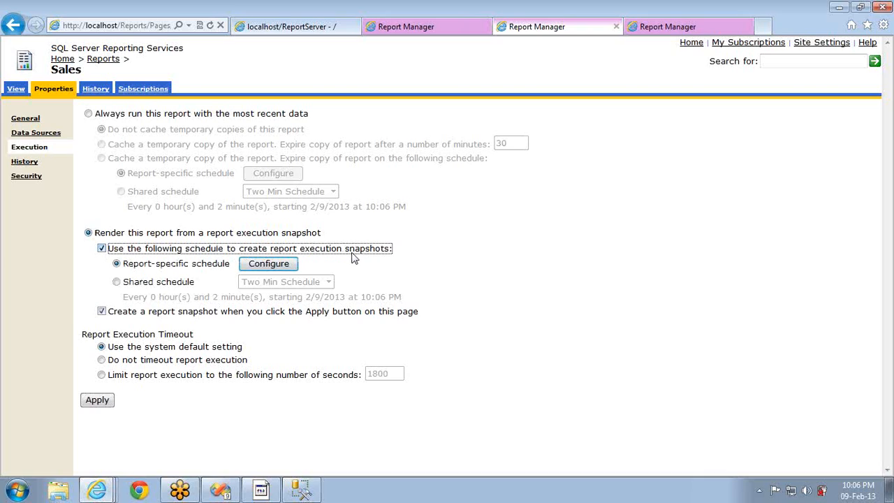
{"action": "left_click", "coordinate": [25, 163]}
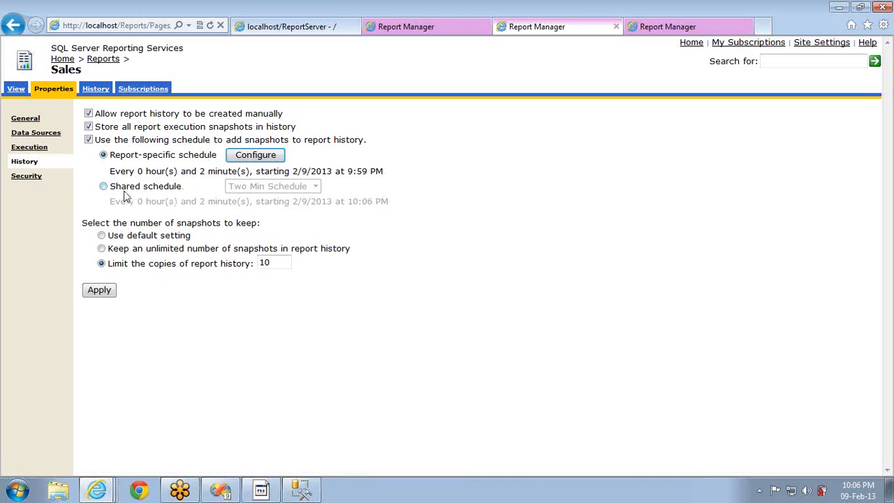
{"action": "left_click", "coordinate": [89, 141]}
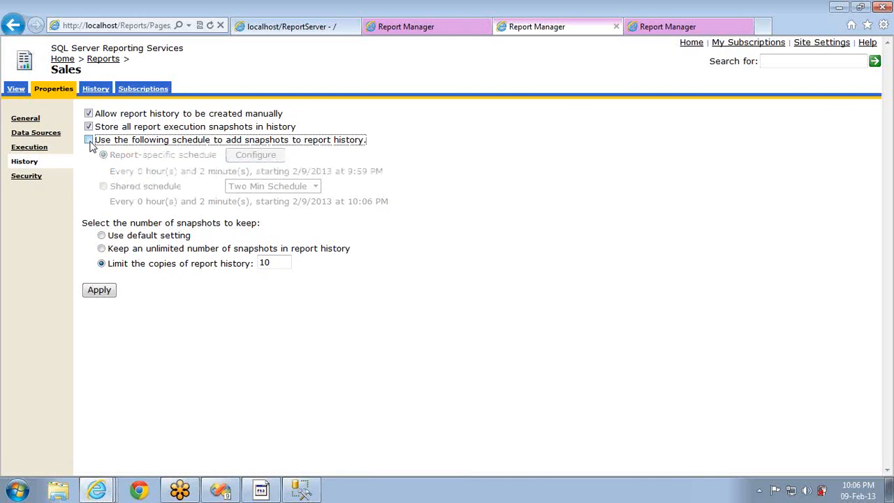
{"action": "left_click", "coordinate": [89, 140]}
{"action": "left_click", "coordinate": [89, 140]}
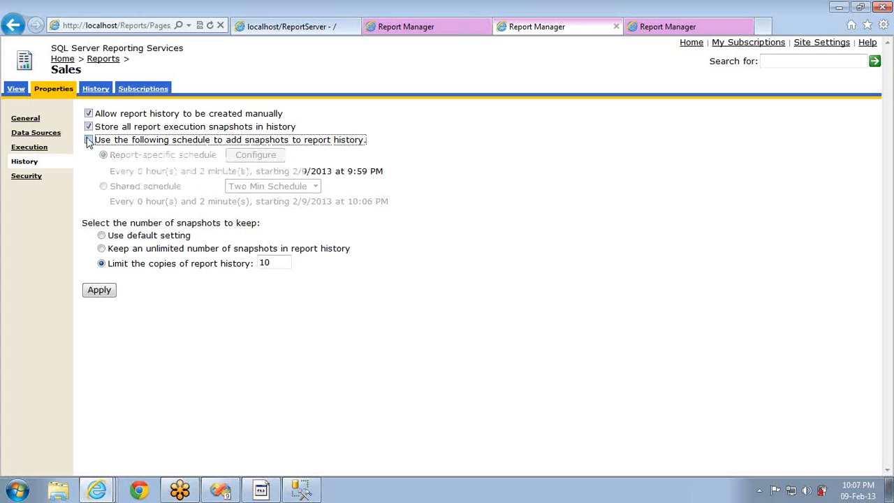
{"action": "left_click", "coordinate": [89, 90]}
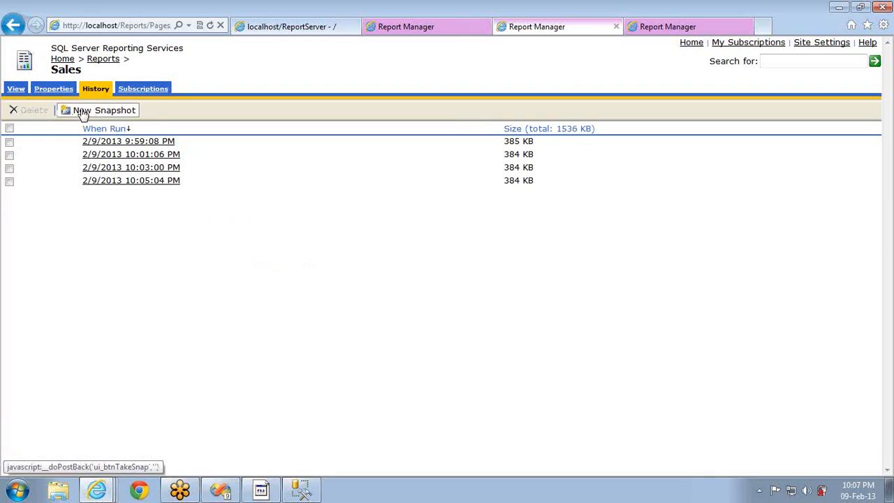
Choose execution-snapshot rendering and toggle the snapshot schedule on and back off
{"action": "left_click", "coordinate": [53, 89]}
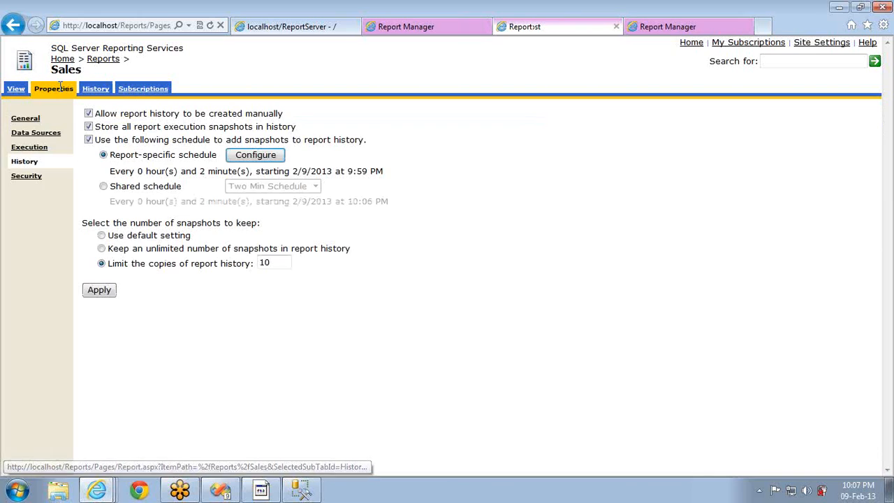
{"action": "left_click", "coordinate": [33, 149]}
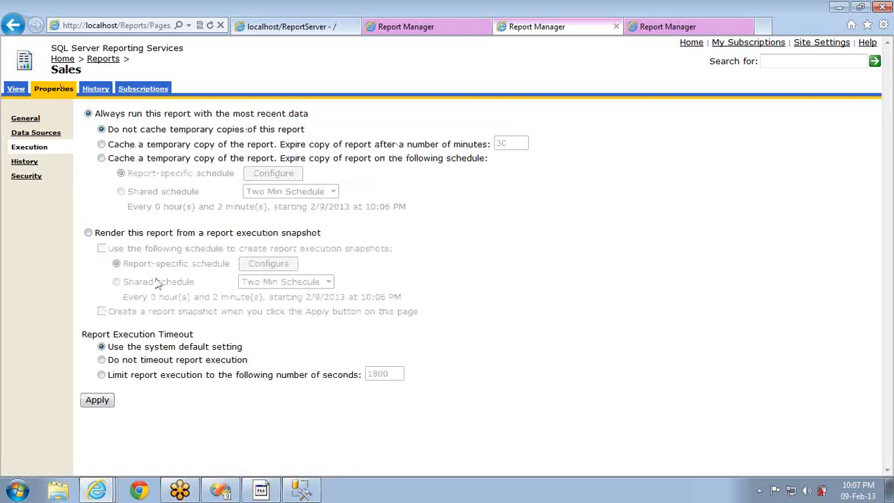
{"action": "left_click", "coordinate": [96, 234]}
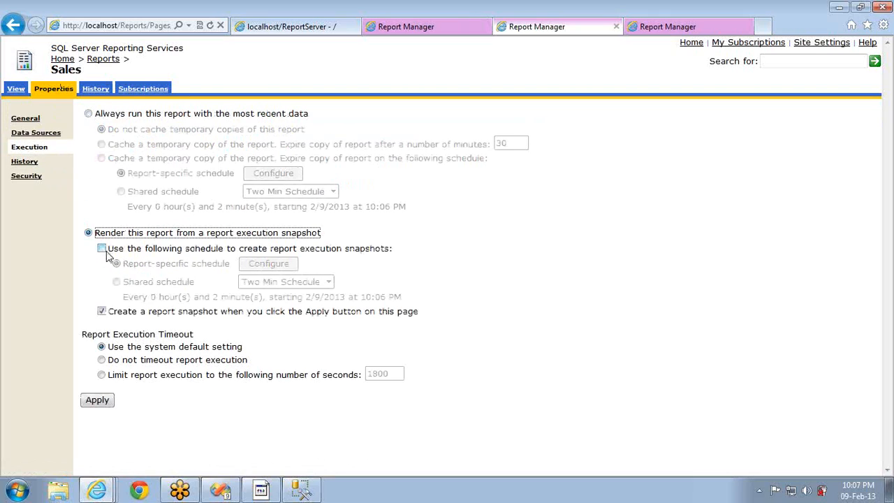
{"action": "left_click", "coordinate": [102, 250]}
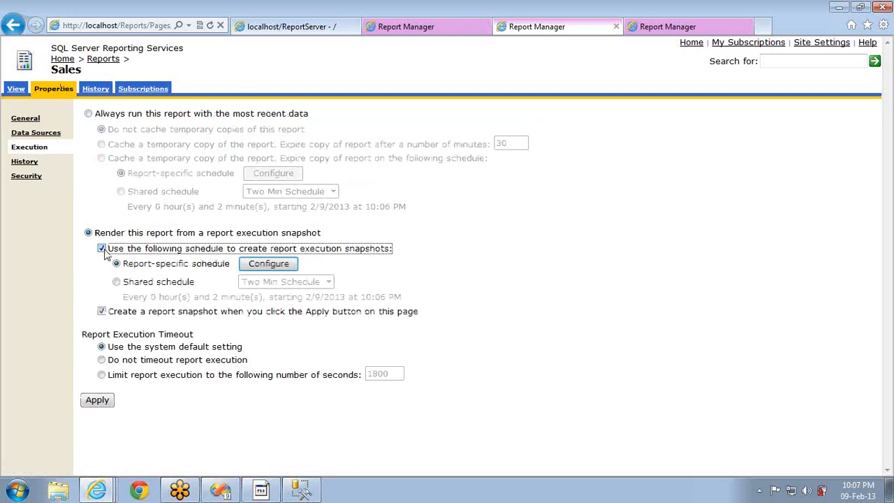
{"action": "left_click", "coordinate": [102, 250]}
Apply snapshot rendering with a snapshot created when settings are applied
{"action": "left_click", "coordinate": [22, 163]}
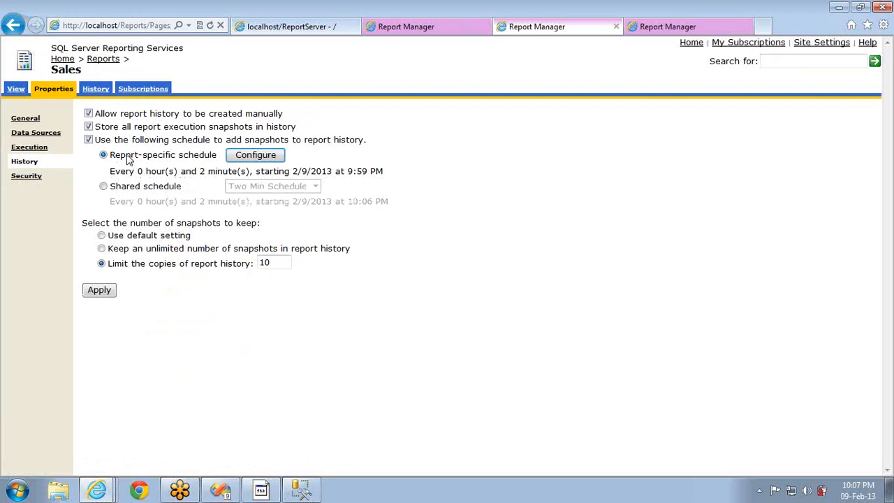
{"action": "left_click", "coordinate": [39, 148]}
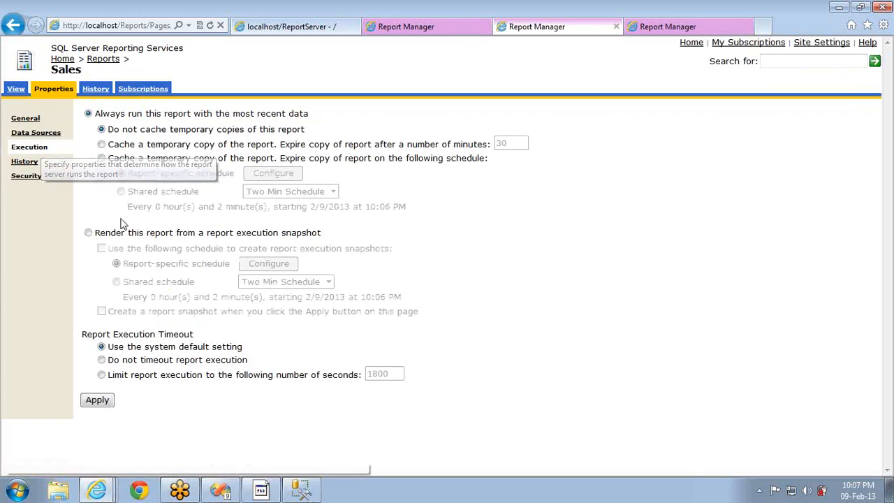
{"action": "left_click", "coordinate": [95, 236]}
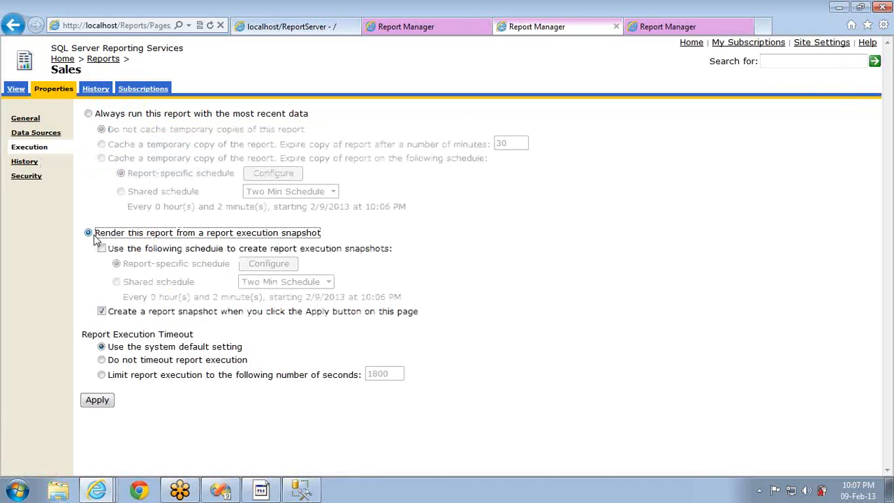
{"action": "left_click", "coordinate": [103, 116]}
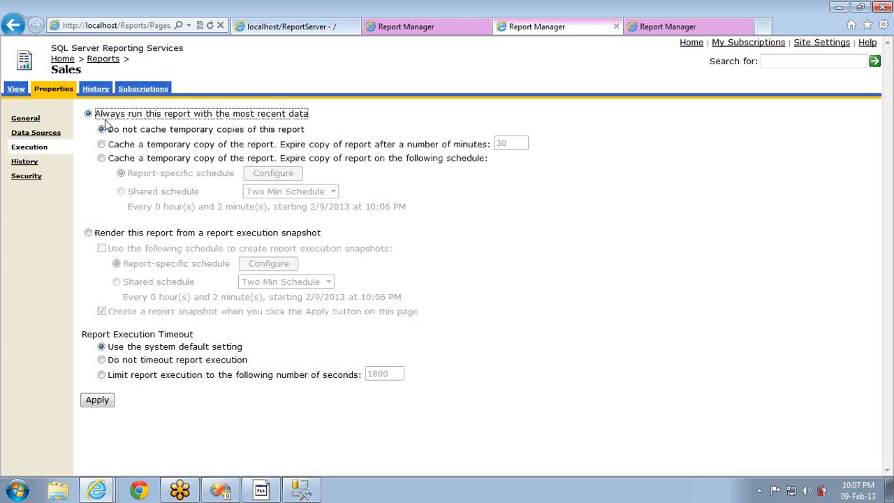
{"action": "left_click", "coordinate": [89, 233]}
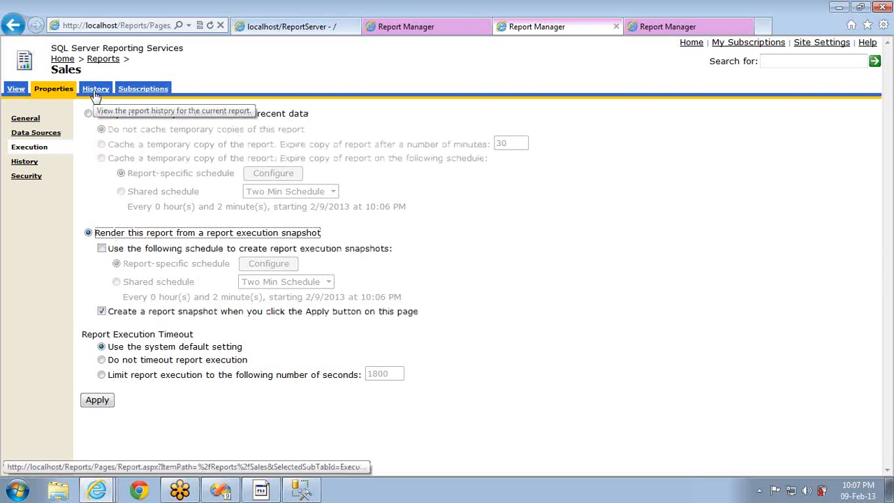
{"action": "left_click", "coordinate": [102, 312]}
{"action": "left_click", "coordinate": [102, 313]}
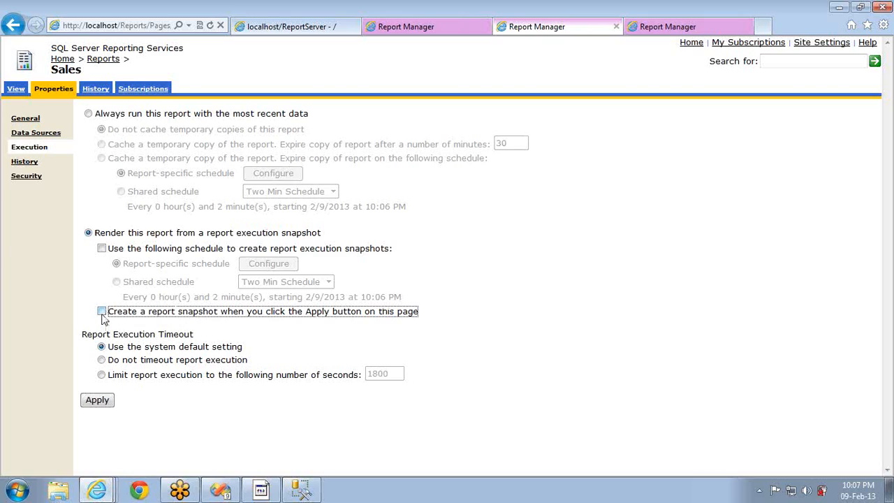
{"action": "left_click", "coordinate": [102, 313]}
{"action": "left_click", "coordinate": [96, 404]}
Try latest-data caching with 30-minute and scheduled expiry, then view History settings
{"action": "left_click", "coordinate": [96, 116]}
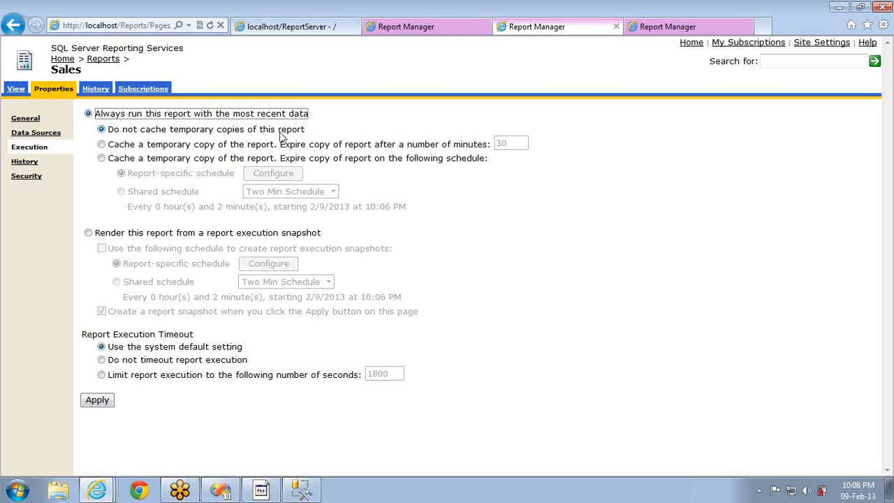
{"action": "left_click", "coordinate": [109, 133]}
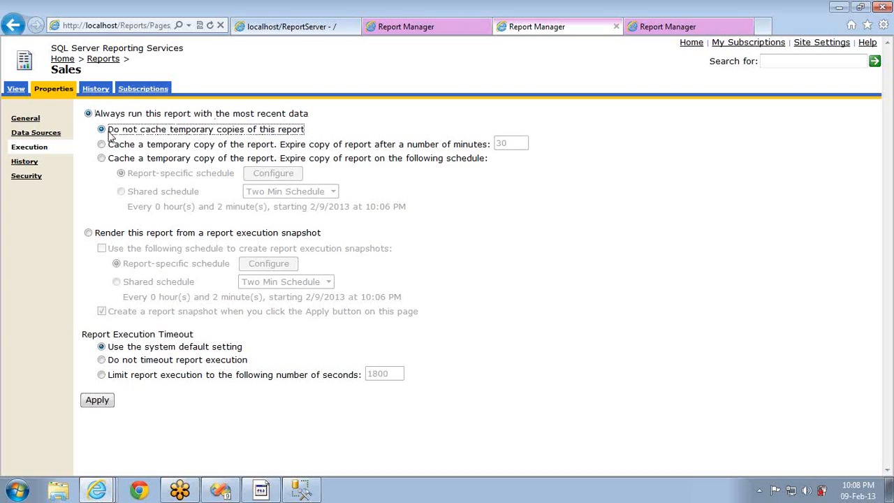
{"action": "left_click", "coordinate": [112, 149]}
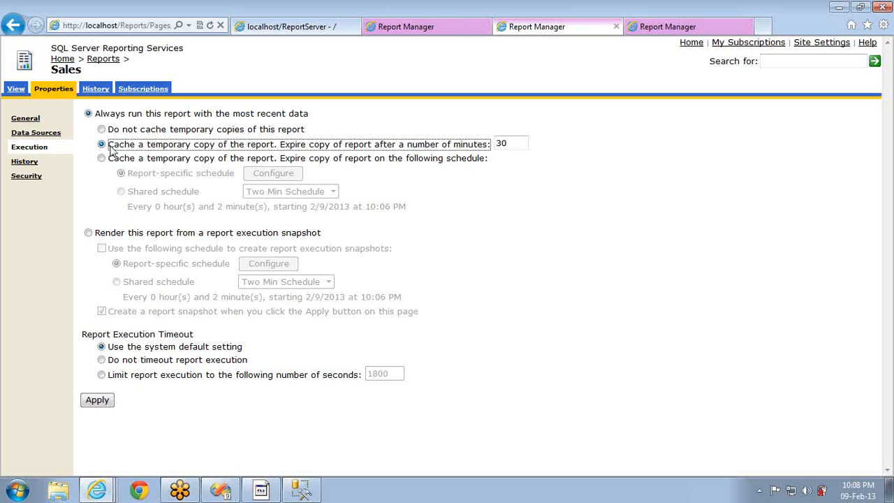
{"action": "left_click", "coordinate": [115, 159]}
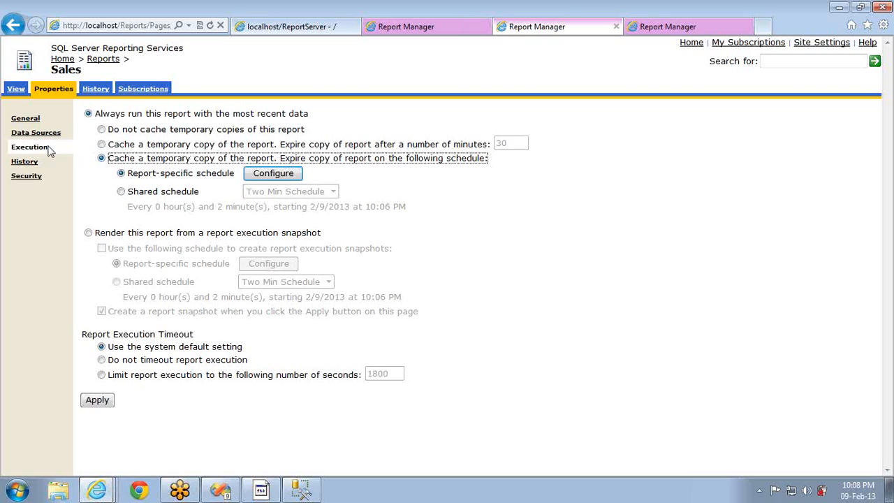
{"action": "left_click", "coordinate": [25, 163]}
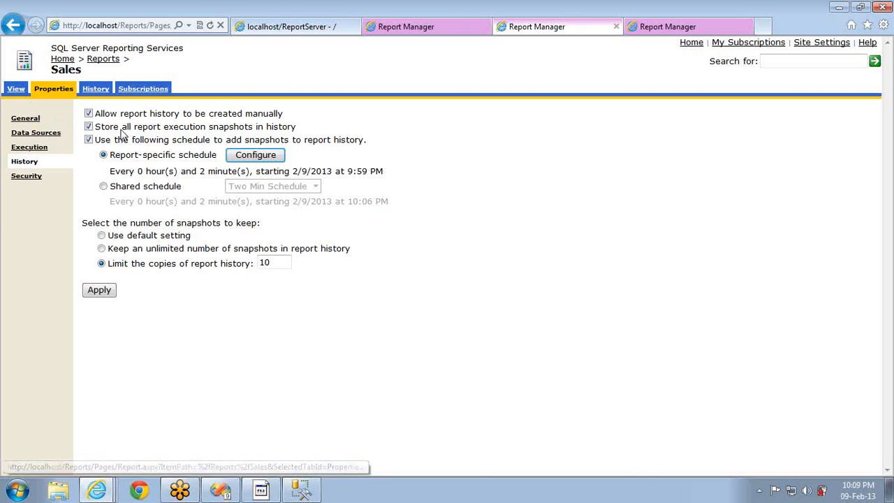
{"action": "left_click", "coordinate": [220, 491]}
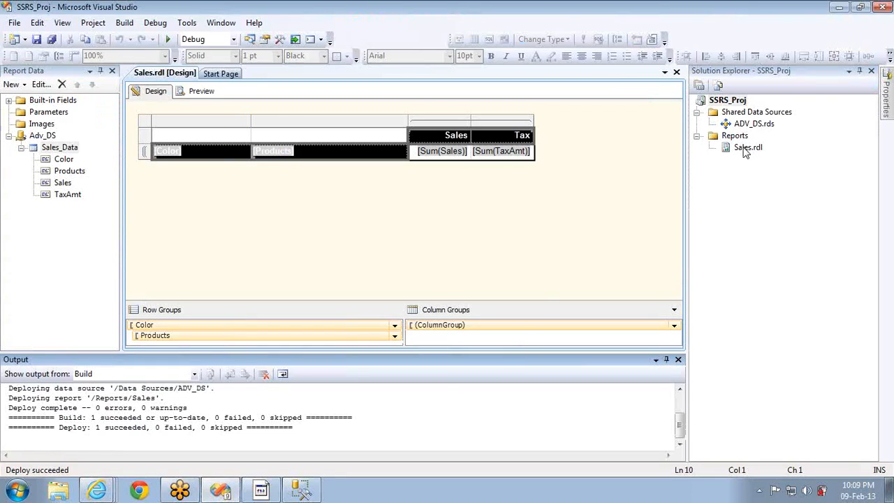
Copy and paste Sales.rdl, rename the copy to Sales Duplicate.rdl, and open it
{"action": "left_click", "coordinate": [746, 148]}
{"action": "key", "text": "ctrl+c"}
{"action": "key", "text": "ctrl+v"}
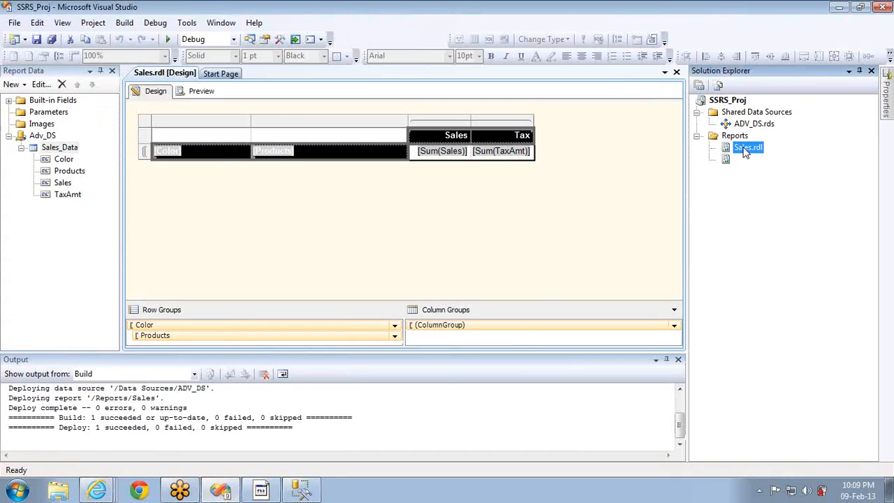
{"action": "left_click", "coordinate": [746, 160]}
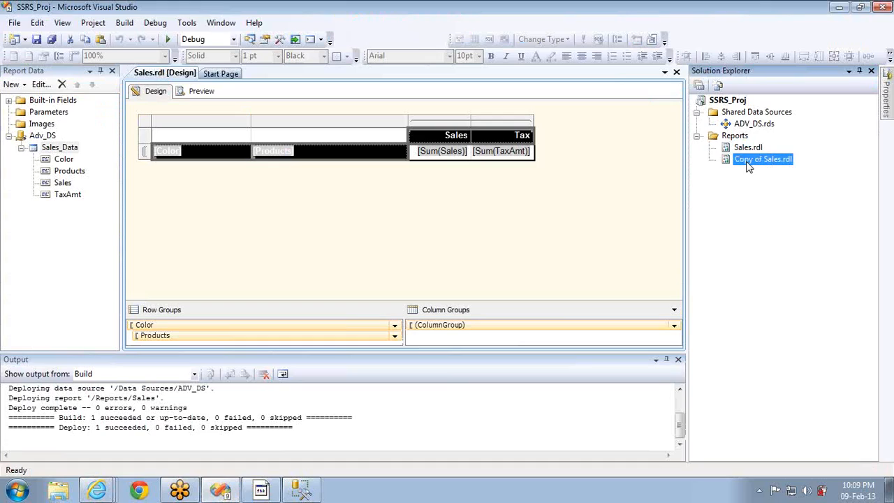
{"action": "left_click", "coordinate": [747, 162]}
{"action": "key", "text": "Left"}
{"action": "key", "text": "Left"}
{"action": "type", "text": "Duplicate"}
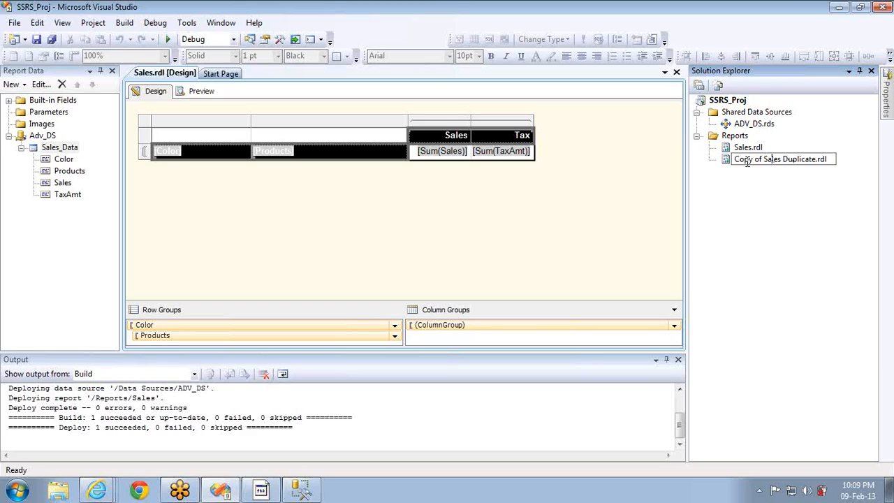
{"action": "key", "text": "shift+Home"}
{"action": "key", "text": "BackSpace"}
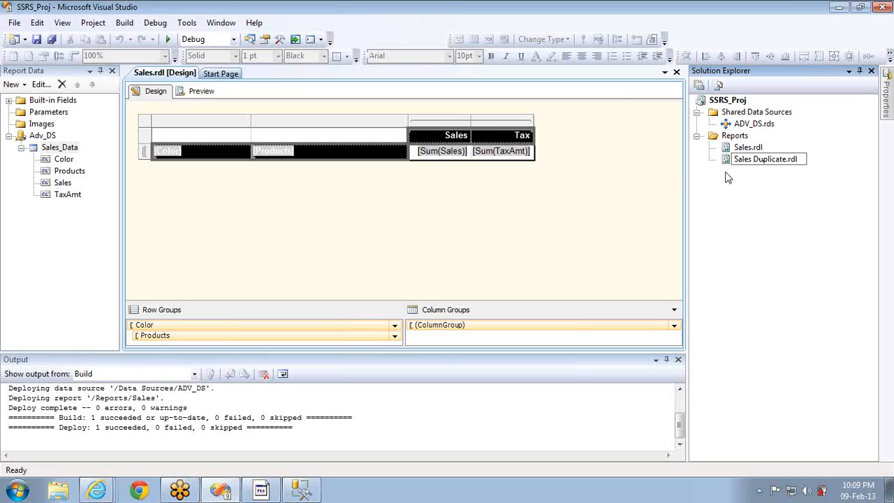
{"action": "left_click", "coordinate": [738, 150]}
{"action": "double_click", "coordinate": [740, 160]}
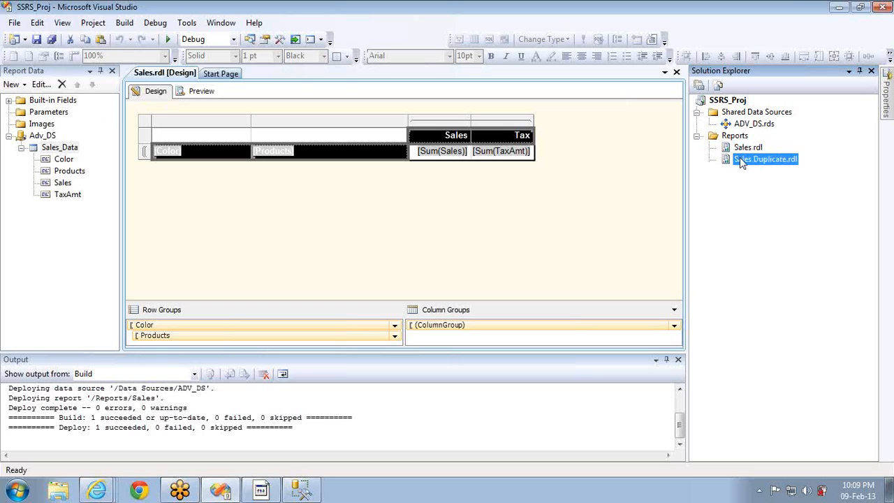
Add a report parameter named colorParam with the prompt 'Color'
{"action": "right_click", "coordinate": [63, 114]}
{"action": "left_click", "coordinate": [91, 118]}
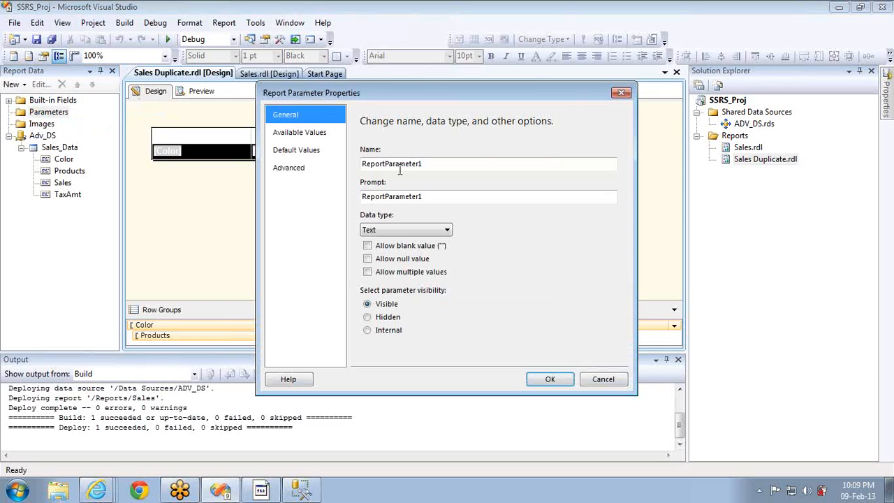
{"action": "double_click", "coordinate": [436, 162]}
{"action": "type", "text": "colorPa"}
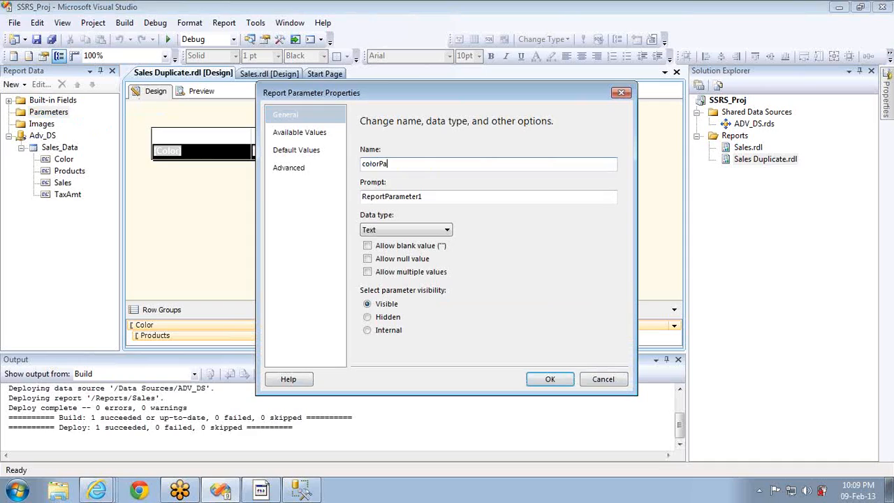
{"action": "type", "text": "ra"}
{"action": "key", "text": "BackSpace"}
{"action": "key", "text": "BackSpace"}
{"action": "type", "text": "aram"}
{"action": "left_click", "coordinate": [473, 197]}
{"action": "double_click", "coordinate": [473, 197]}
{"action": "type", "text": "Color :"}
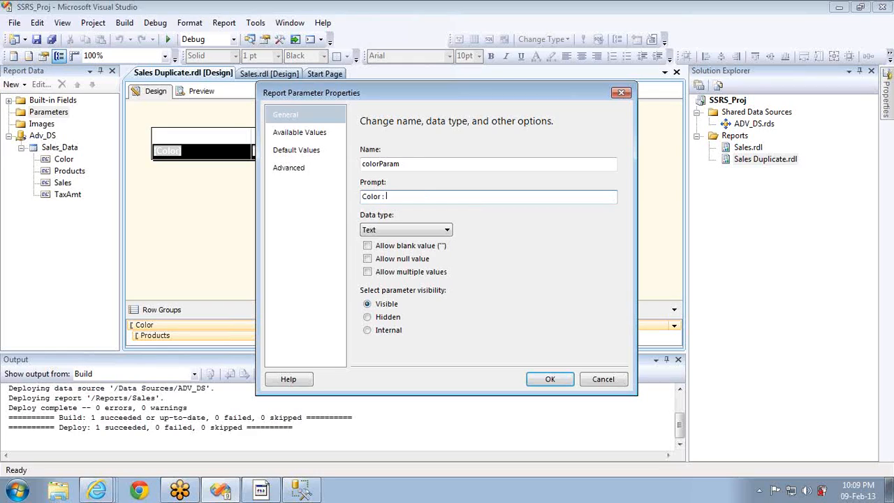
Specify Black and Blue as colorParam's available values and confirm the parameter
{"action": "left_click", "coordinate": [293, 133]}
{"action": "left_click", "coordinate": [367, 176]}
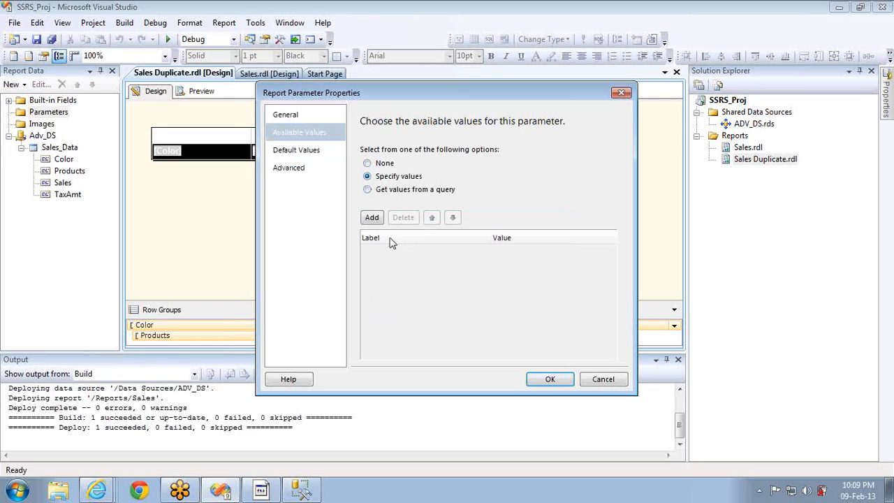
{"action": "left_click", "coordinate": [372, 217]}
{"action": "type", "text": "Black"}
{"action": "key", "text": "Tab"}
{"action": "type", "text": "Black"}
{"action": "left_click", "coordinate": [372, 221]}
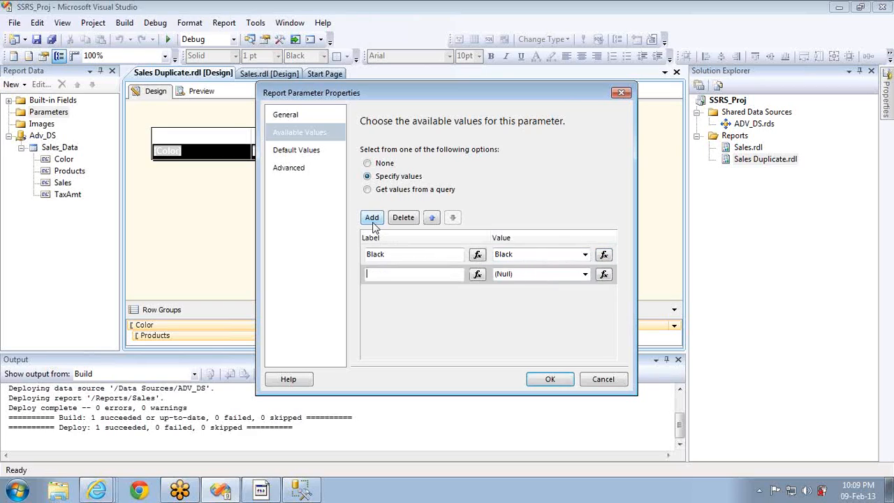
{"action": "type", "text": "Blue"}
{"action": "key", "text": "Tab"}
{"action": "type", "text": "Blue"}
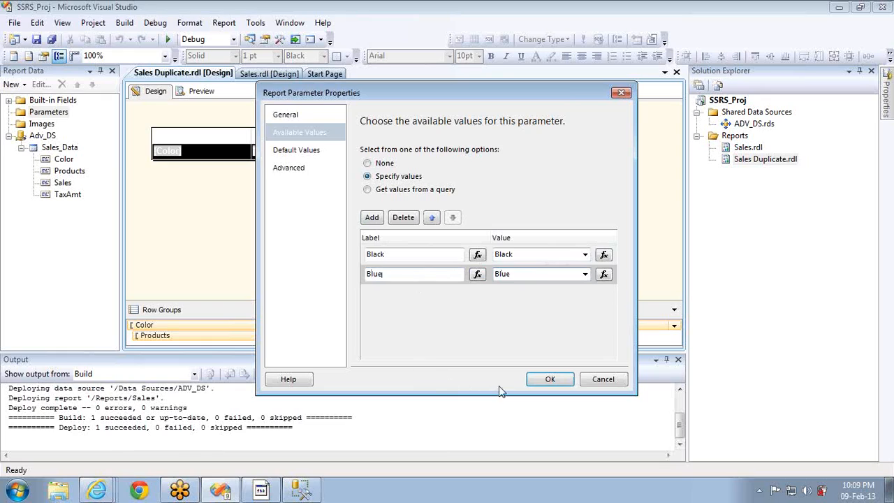
{"action": "left_click", "coordinate": [550, 378]}
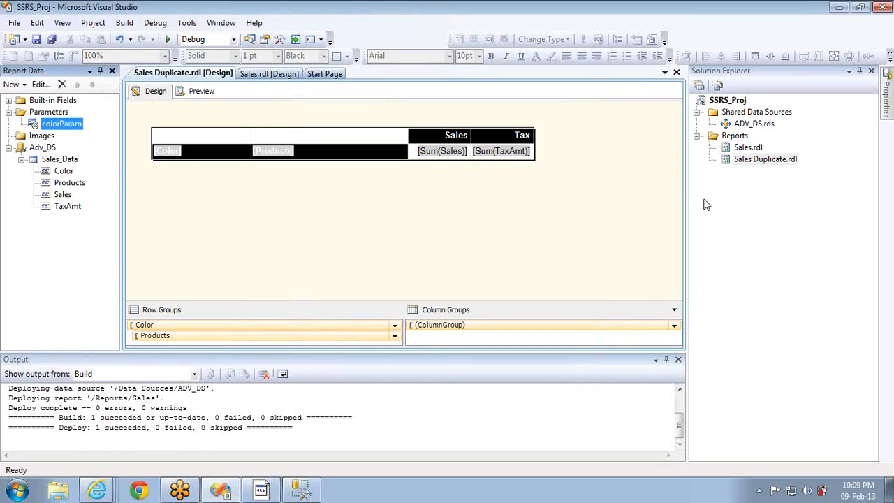
Deploy the SSRS_Proj project to the report server and return to Report Manager
{"action": "right_click", "coordinate": [739, 102]}
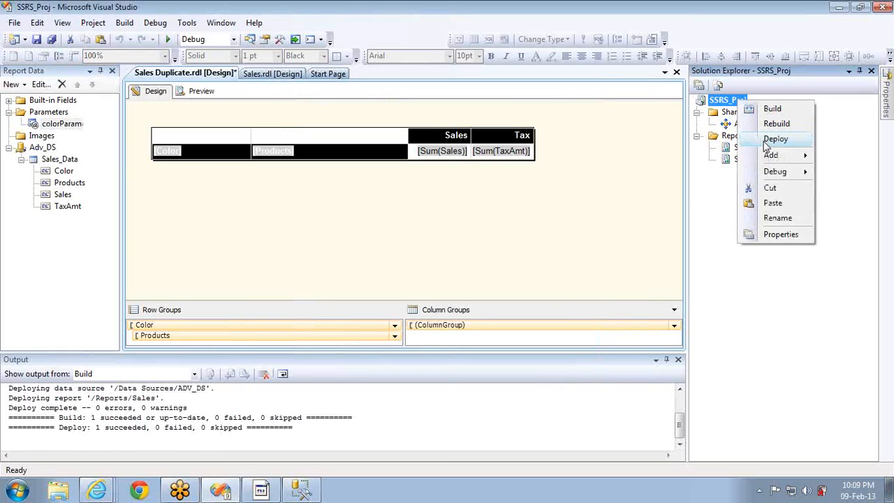
{"action": "left_click", "coordinate": [774, 139]}
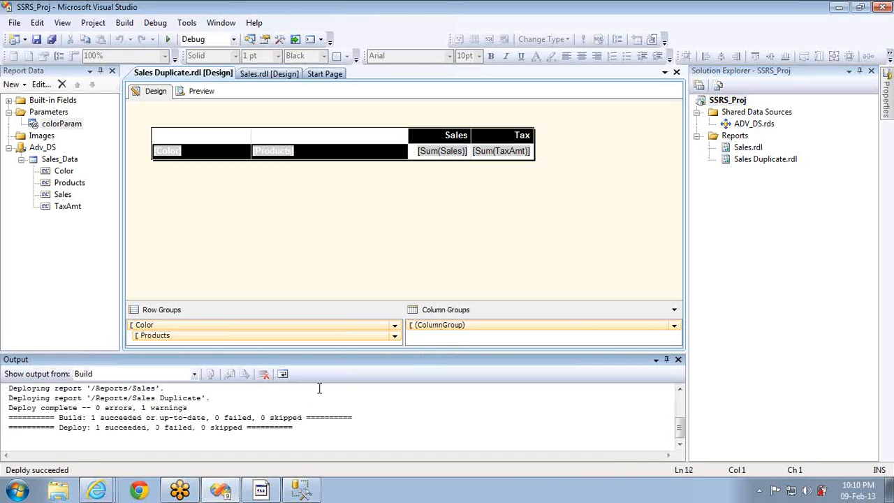
{"action": "key", "text": "alt+Tab"}
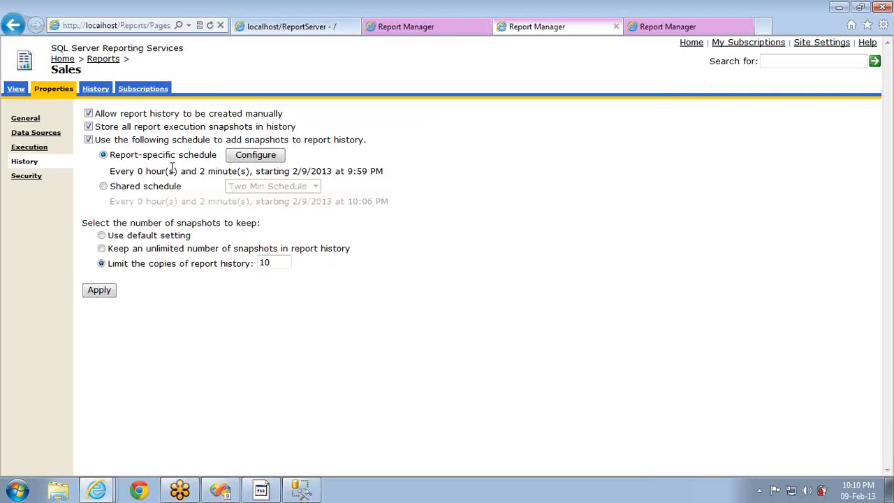
Close the Site Settings and Reports folder pages and open the Sales Duplicate report
{"action": "left_click", "coordinate": [98, 61]}
{"action": "left_click", "coordinate": [676, 27]}
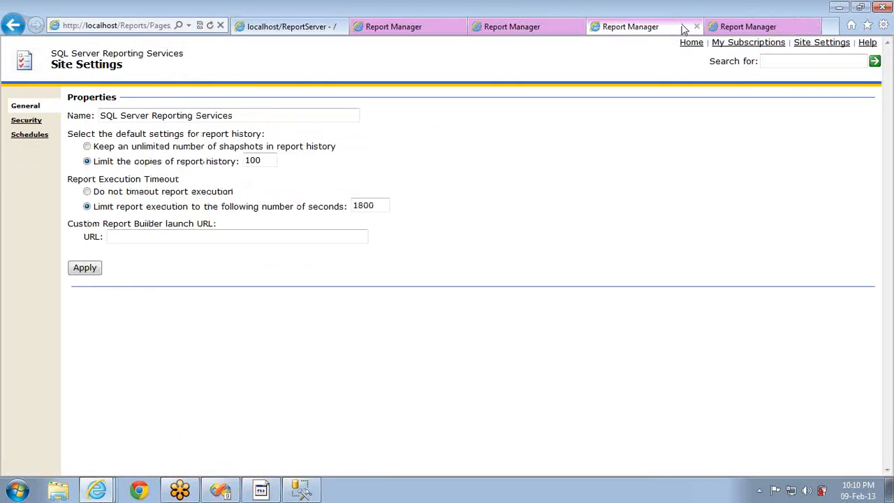
{"action": "left_click", "coordinate": [697, 27]}
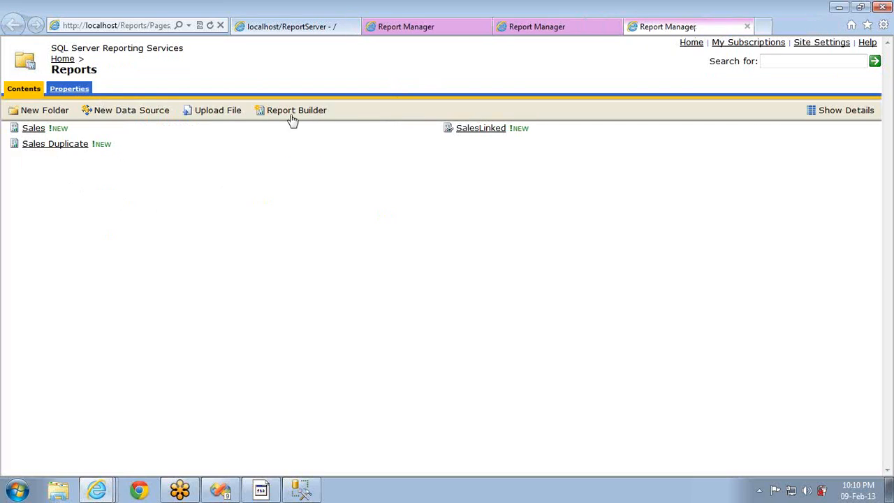
{"action": "left_click", "coordinate": [56, 147], "text": "ctrl"}
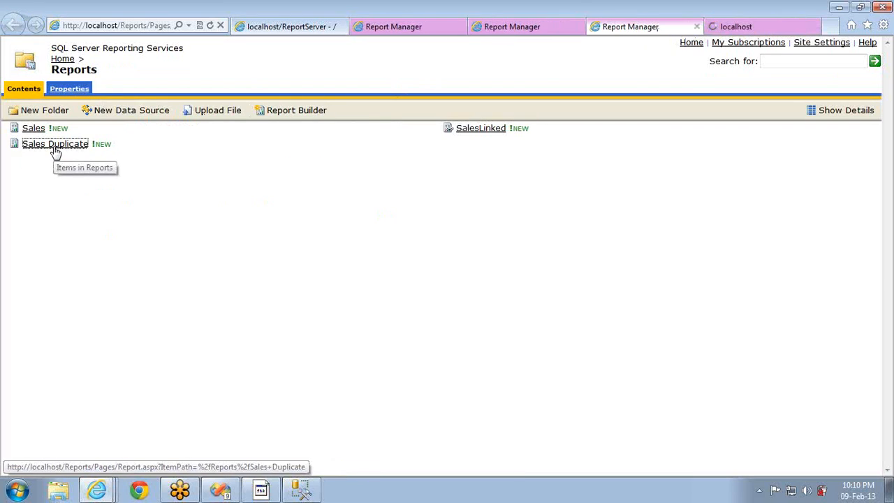
{"action": "left_click", "coordinate": [697, 26]}
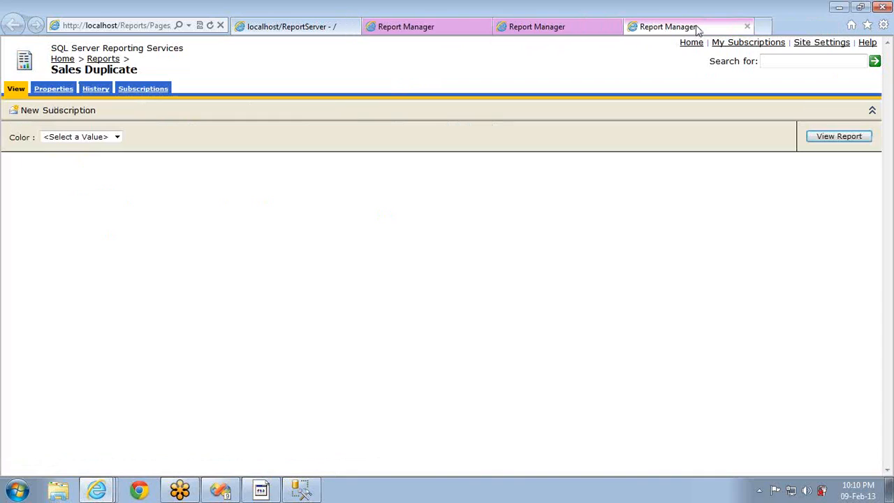
Open Sales Duplicate's properties and go to its History settings
{"action": "left_click", "coordinate": [64, 91]}
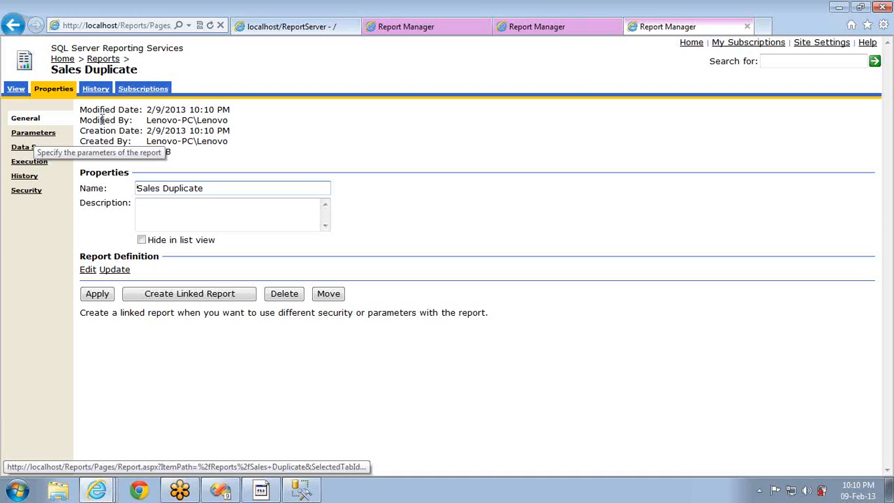
{"action": "left_click", "coordinate": [573, 30]}
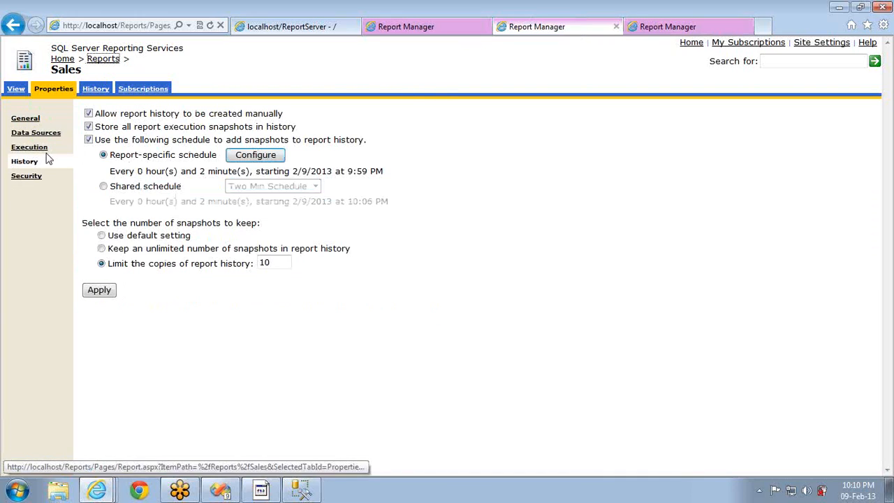
{"action": "left_click", "coordinate": [643, 26]}
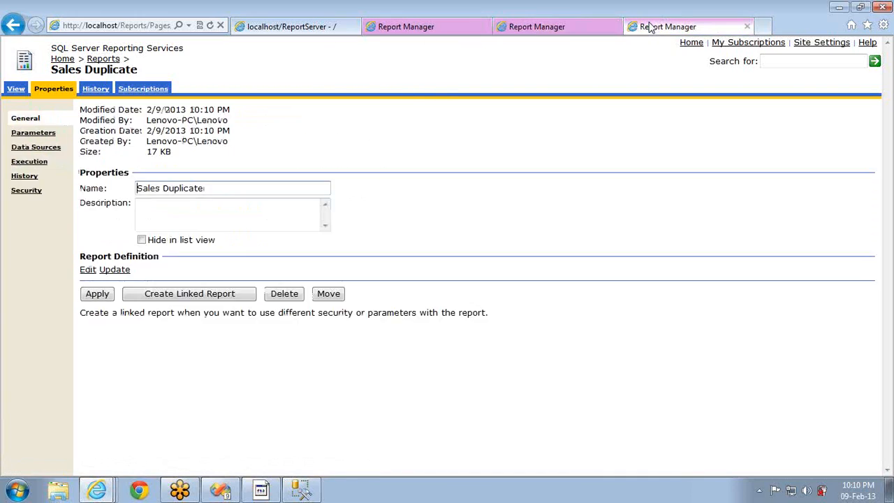
{"action": "left_click", "coordinate": [25, 176]}
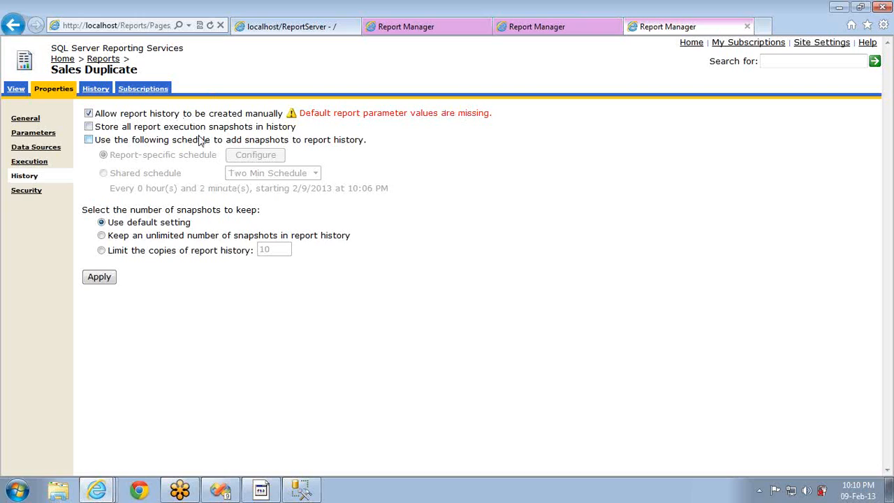
Give colorParam a hidden Black default, then preview the report without applying
{"action": "left_click", "coordinate": [38, 135]}
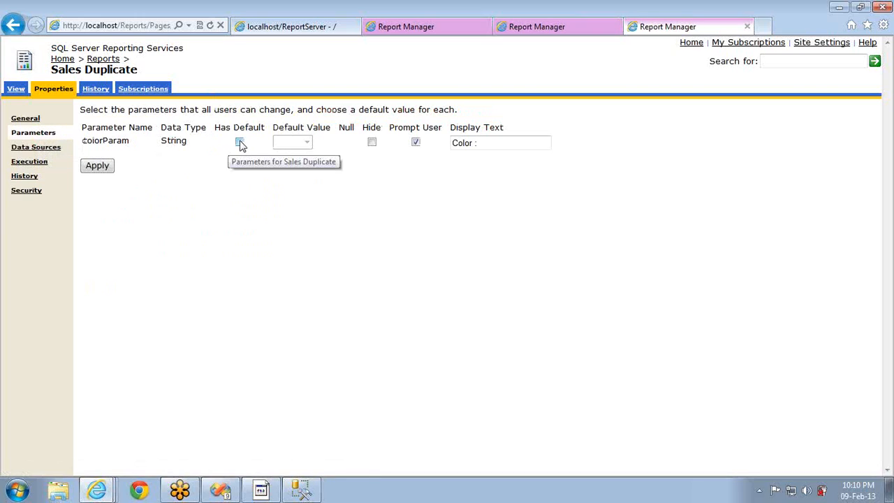
{"action": "left_click", "coordinate": [239, 143]}
{"action": "left_click", "coordinate": [306, 142]}
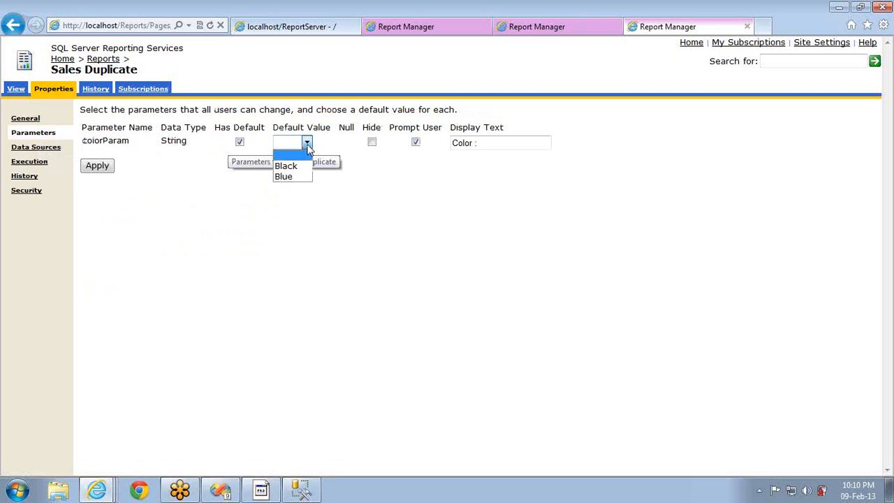
{"action": "left_click", "coordinate": [290, 169]}
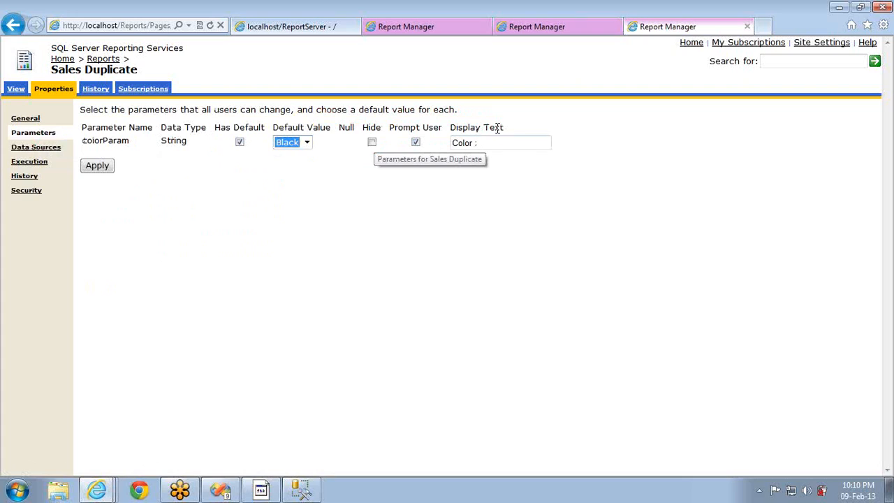
{"action": "left_click", "coordinate": [372, 143]}
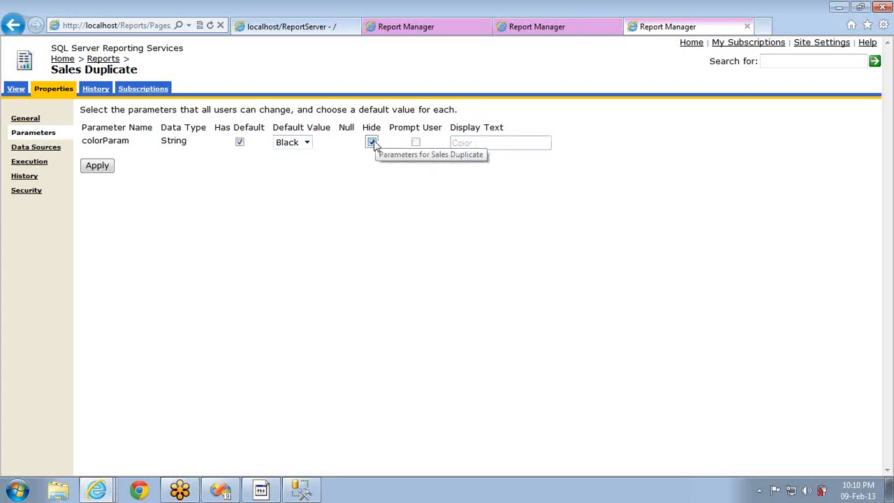
{"action": "left_click", "coordinate": [21, 88]}
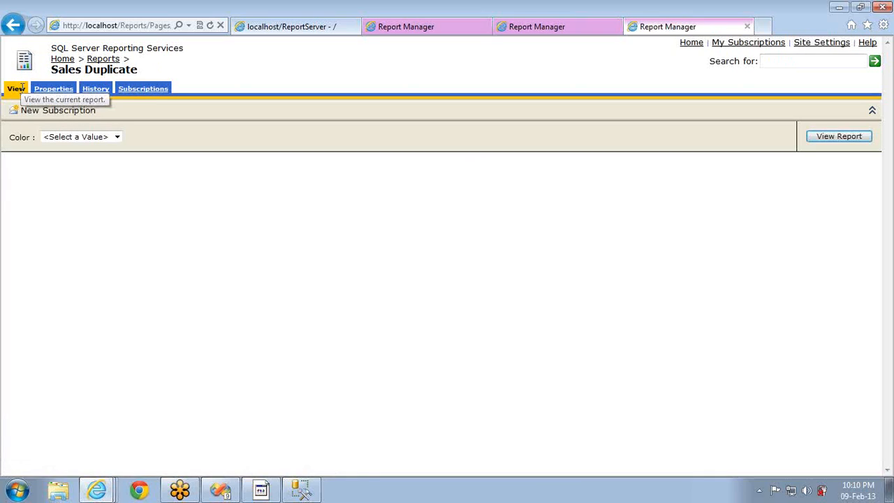
{"action": "left_click", "coordinate": [56, 90]}
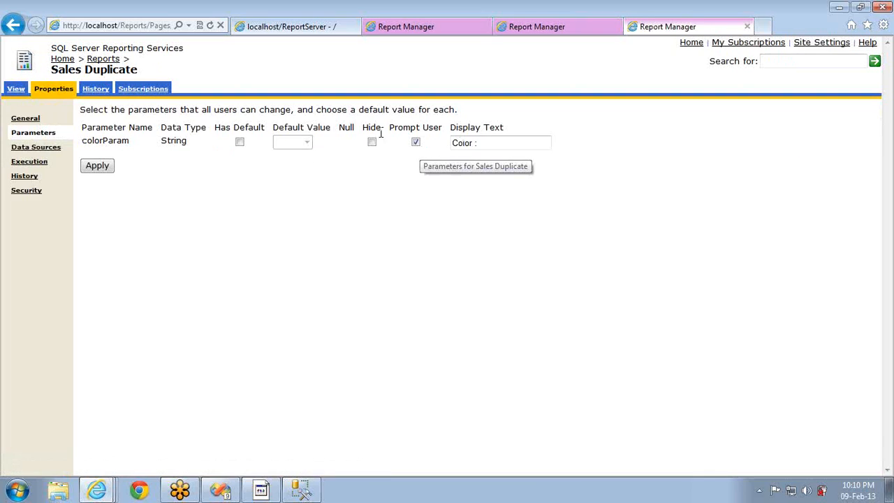
Set colorParam's default to Black, hide it, apply, and open the History page
{"action": "left_click", "coordinate": [241, 143]}
{"action": "left_click", "coordinate": [306, 142]}
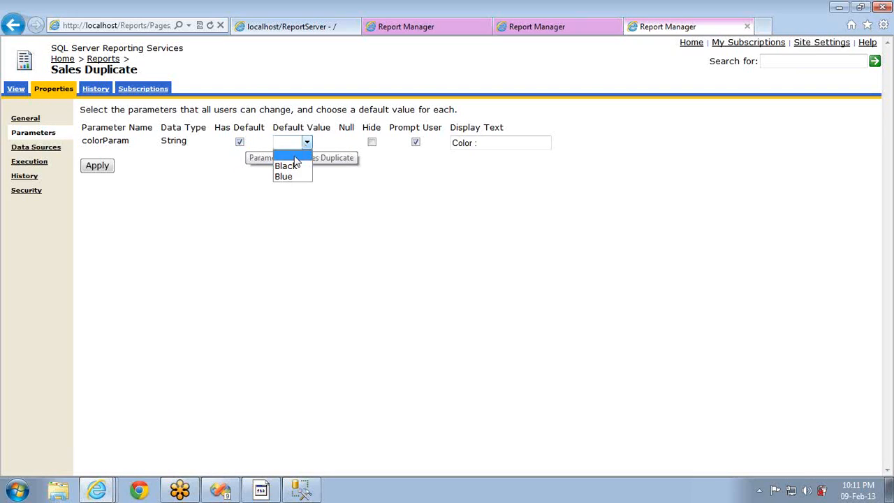
{"action": "left_click", "coordinate": [289, 166]}
{"action": "left_click", "coordinate": [372, 143]}
{"action": "left_click", "coordinate": [102, 166]}
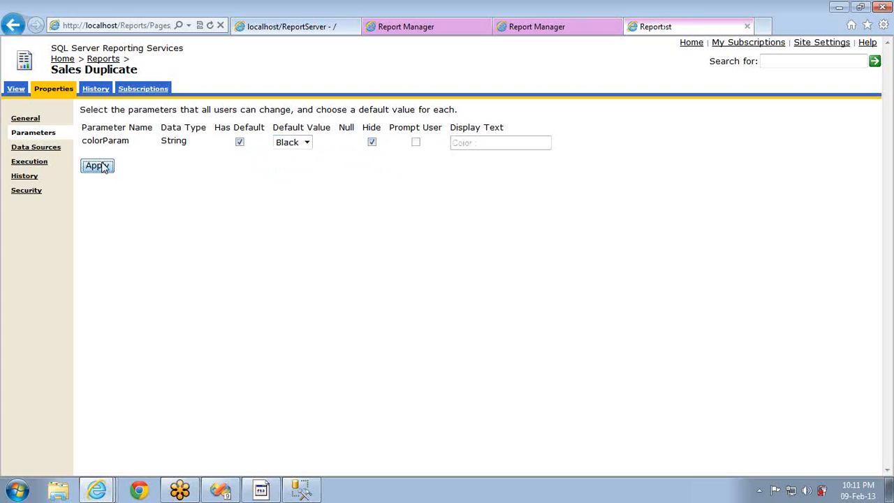
{"action": "left_click", "coordinate": [18, 90]}
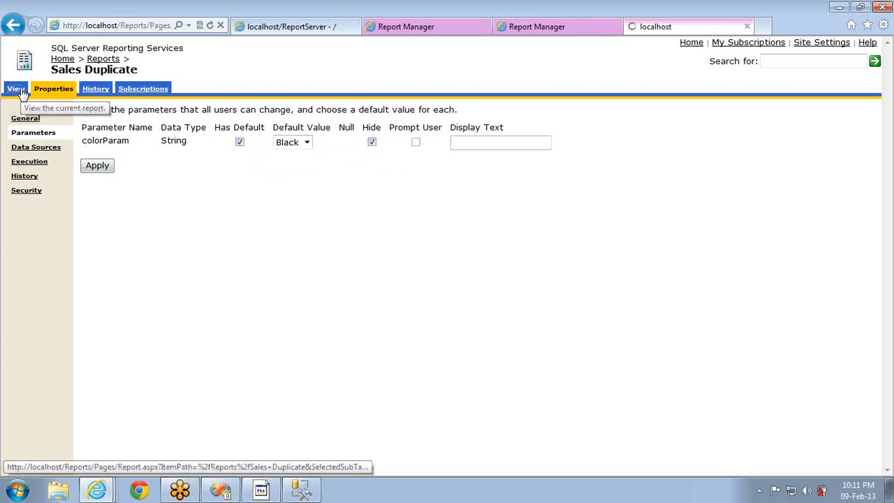
{"action": "left_click", "coordinate": [69, 94]}
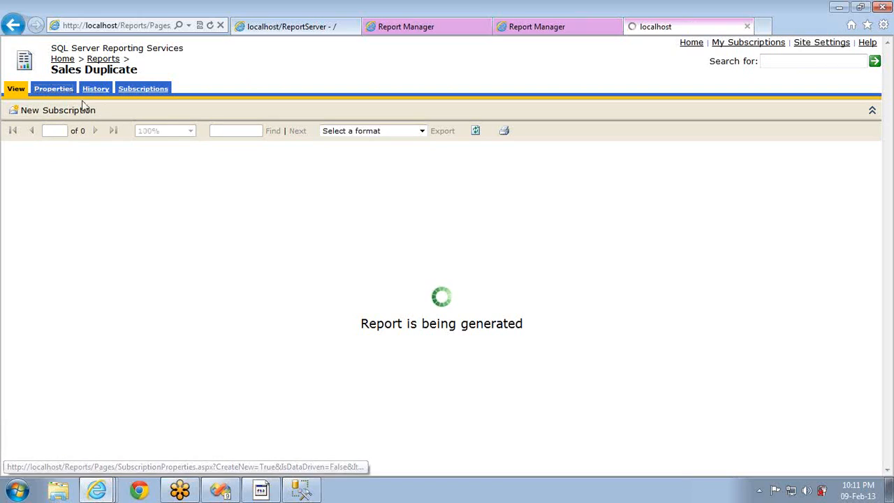
{"action": "left_click", "coordinate": [63, 89]}
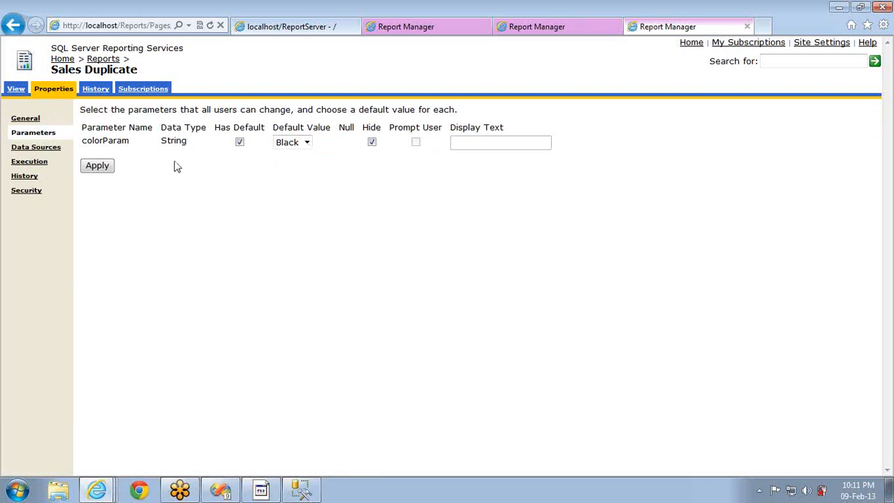
{"action": "left_click", "coordinate": [22, 180]}
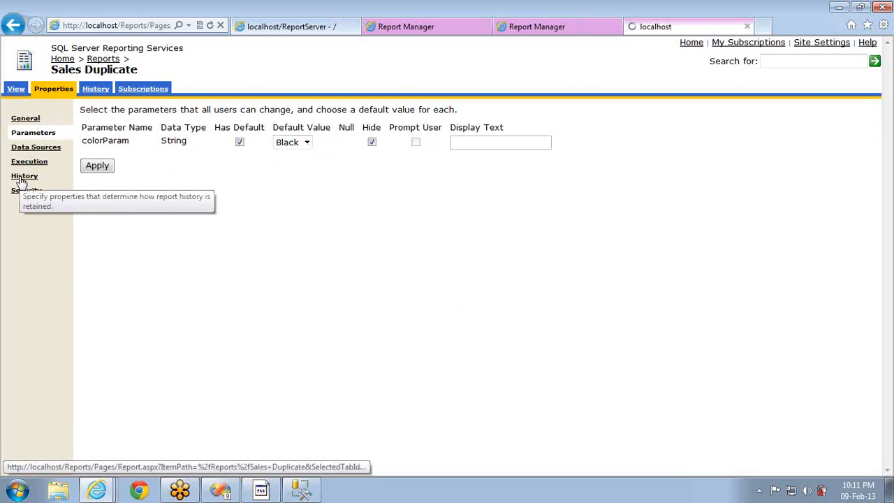
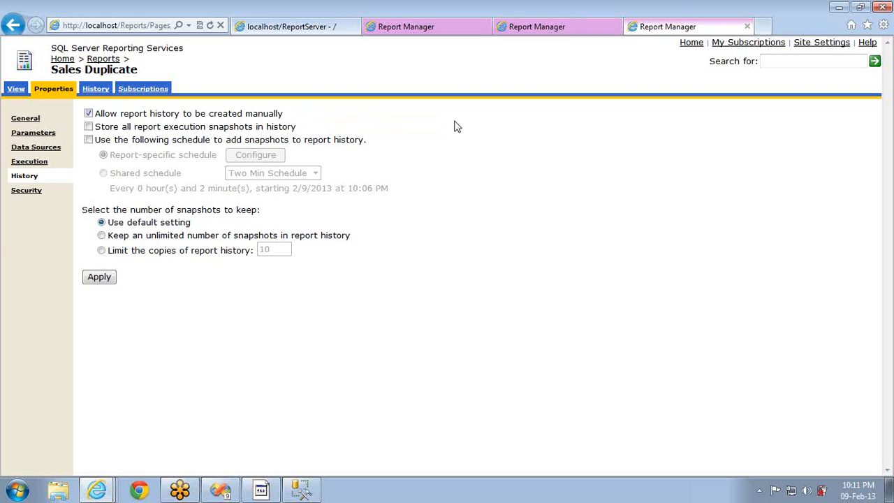
Compare the snapshot history pages of Sales Duplicate and Sales
{"action": "left_click", "coordinate": [94, 91]}
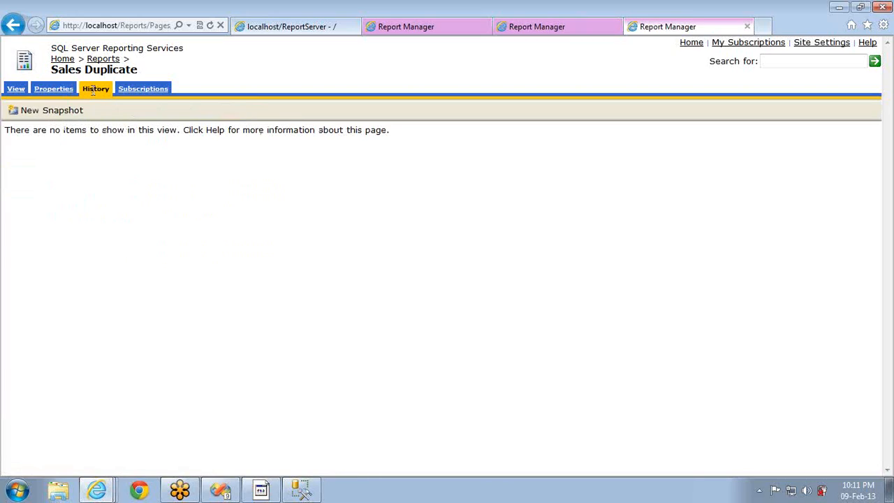
{"action": "left_click", "coordinate": [542, 31]}
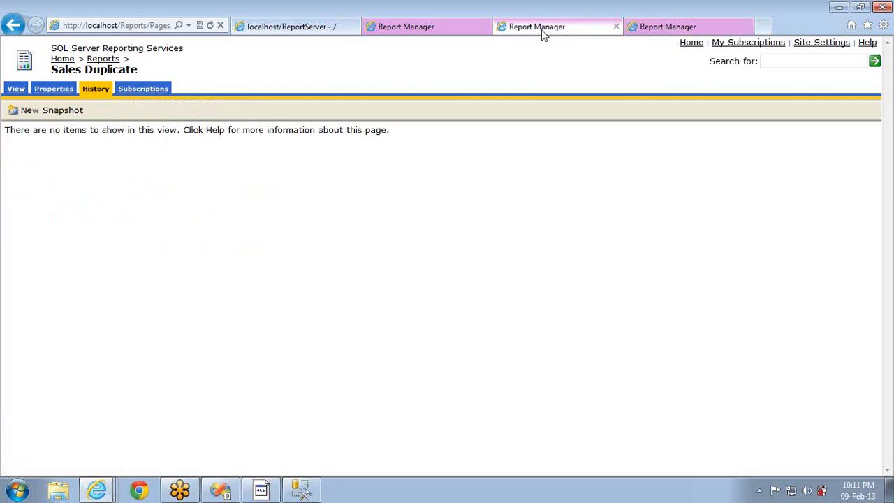
{"action": "left_click", "coordinate": [102, 93]}
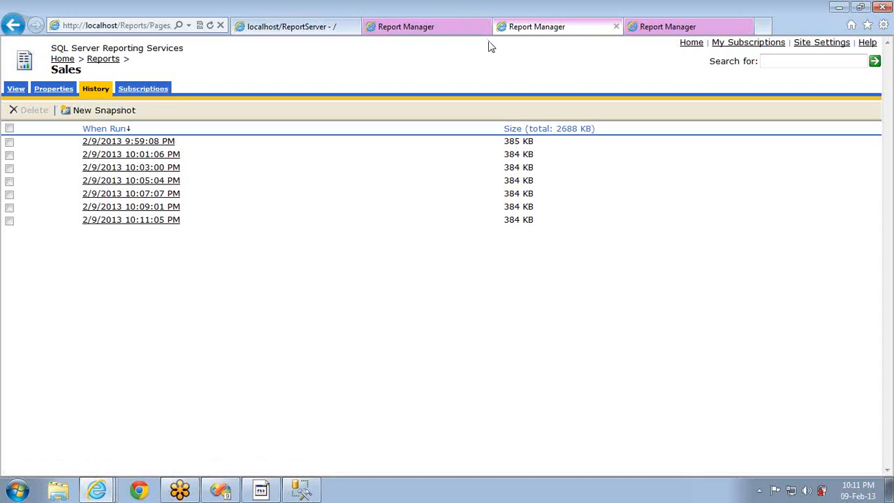
Review Site Settings (100 history copies, 1800-second timeout), render Sales Duplicate, then close Site Settings
{"action": "left_click", "coordinate": [808, 45]}
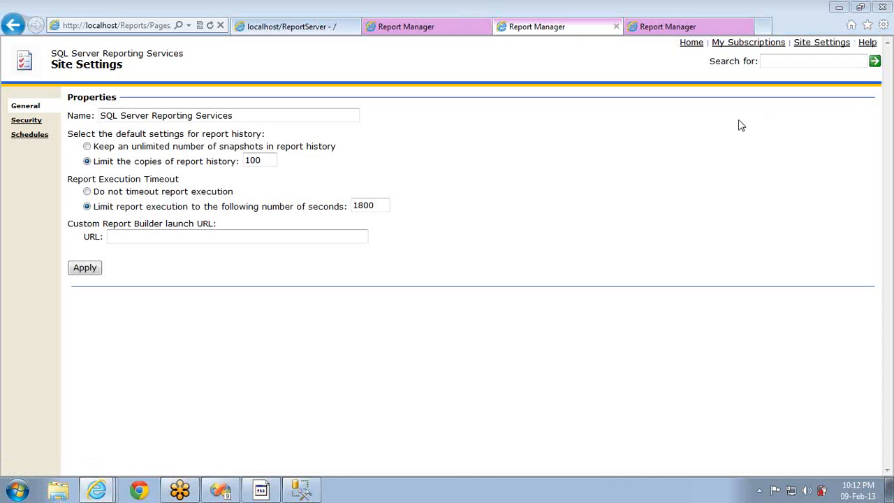
{"action": "left_click", "coordinate": [652, 30]}
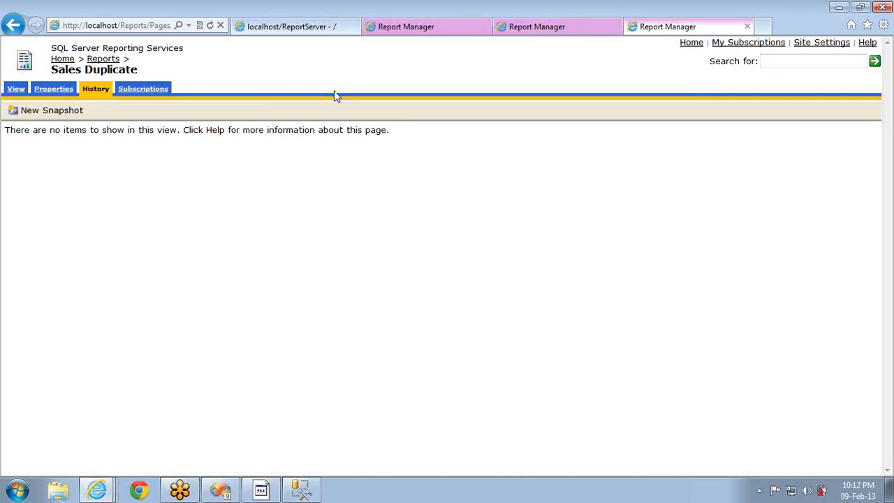
{"action": "left_click", "coordinate": [16, 90]}
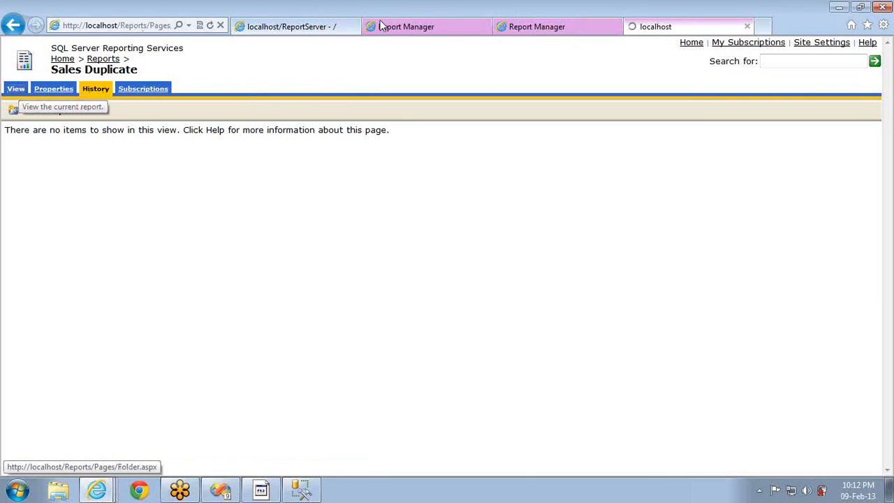
{"action": "left_click", "coordinate": [579, 26]}
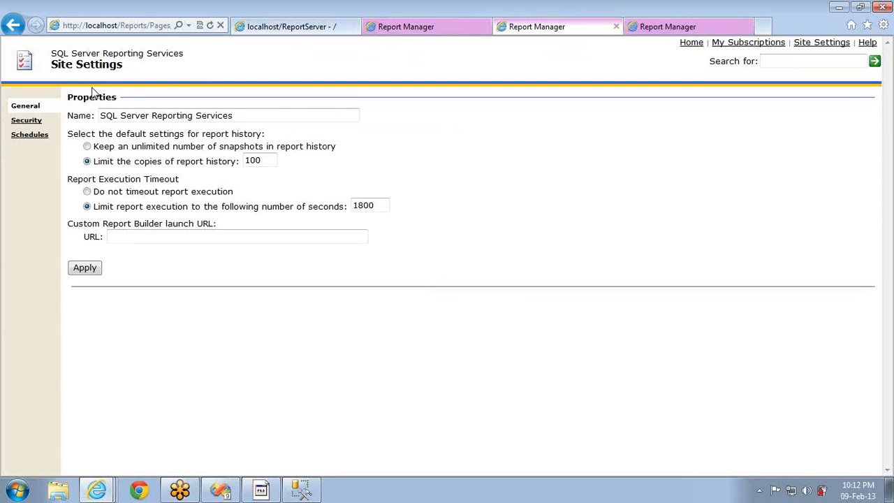
{"action": "left_click", "coordinate": [616, 28]}
Go Home > Reports > Sales and open its History page showing eight snapshots
{"action": "left_click", "coordinate": [445, 28]}
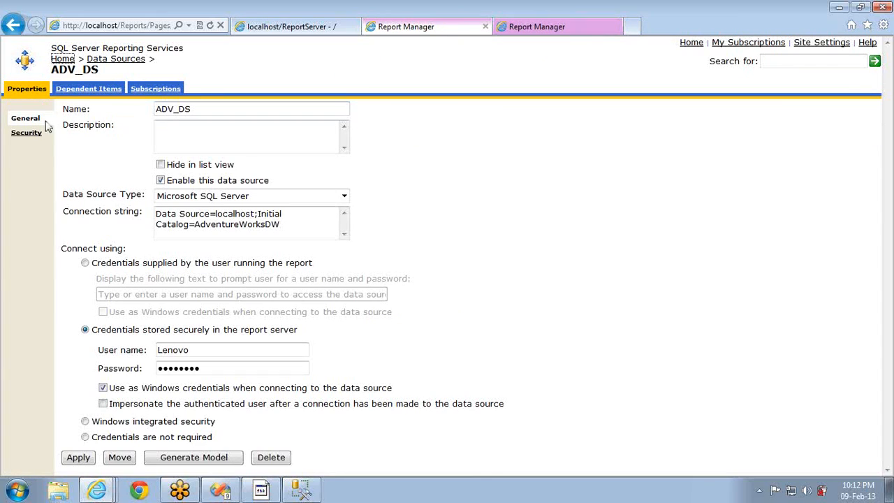
{"action": "left_click", "coordinate": [70, 62]}
{"action": "left_click", "coordinate": [464, 131]}
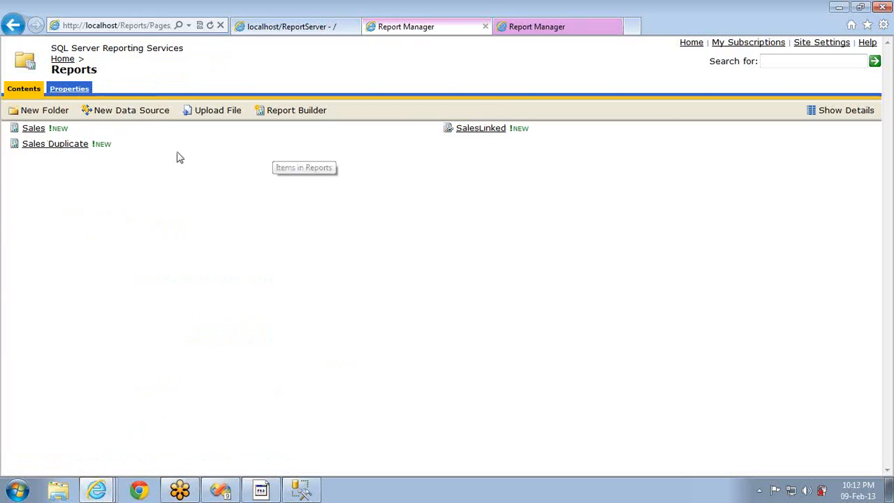
{"action": "left_click", "coordinate": [38, 130]}
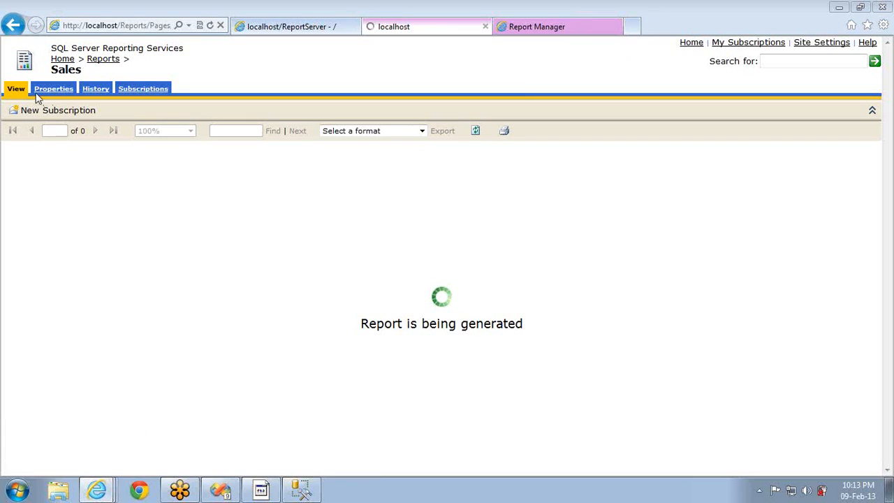
{"action": "left_click", "coordinate": [44, 96]}
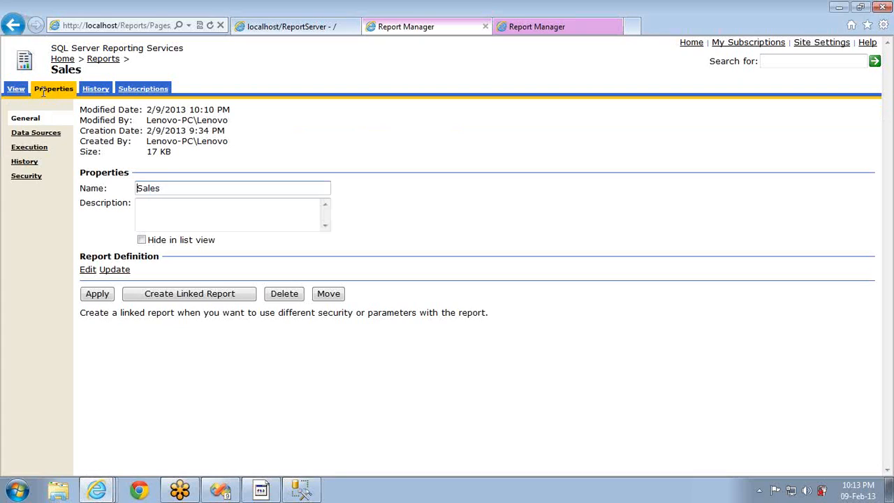
{"action": "left_click", "coordinate": [96, 91]}
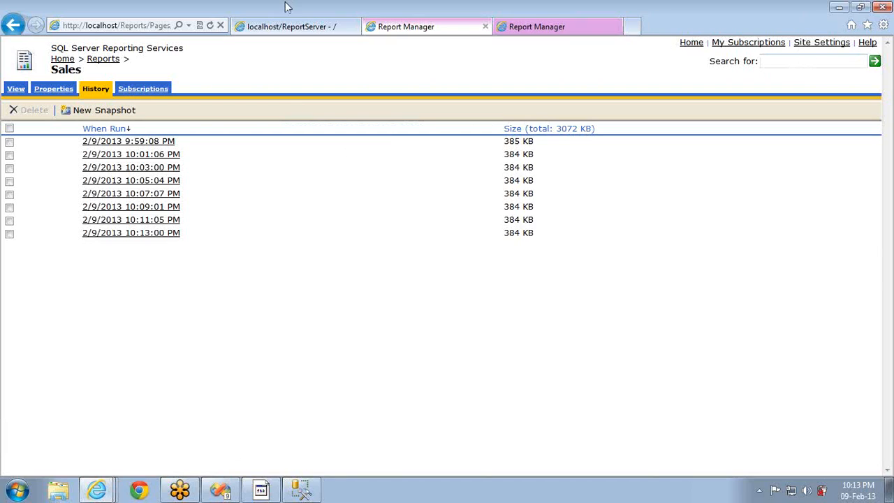
Review the Sales report's history settings, then view its empty Subscriptions page
{"action": "left_click", "coordinate": [54, 91]}
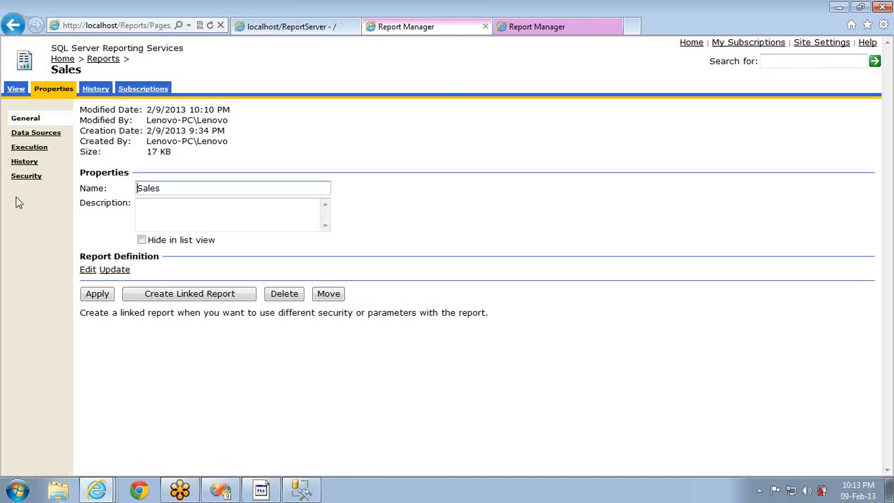
{"action": "left_click", "coordinate": [23, 163]}
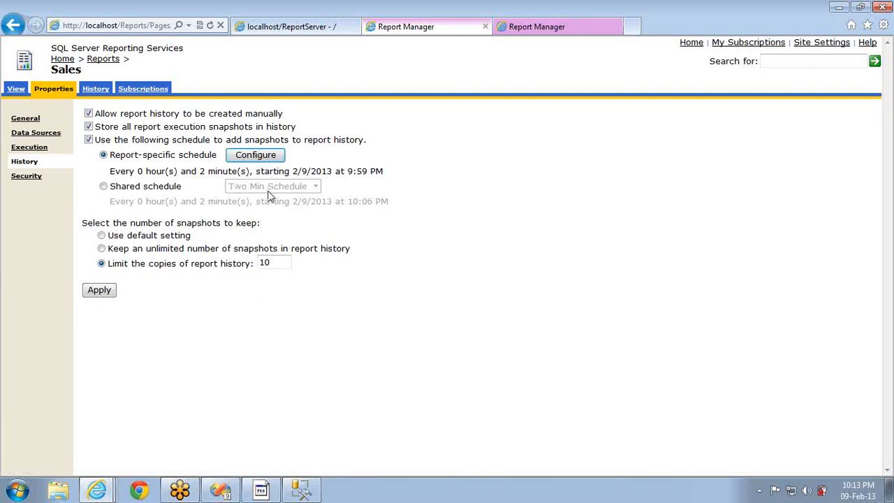
{"action": "left_click", "coordinate": [132, 90]}
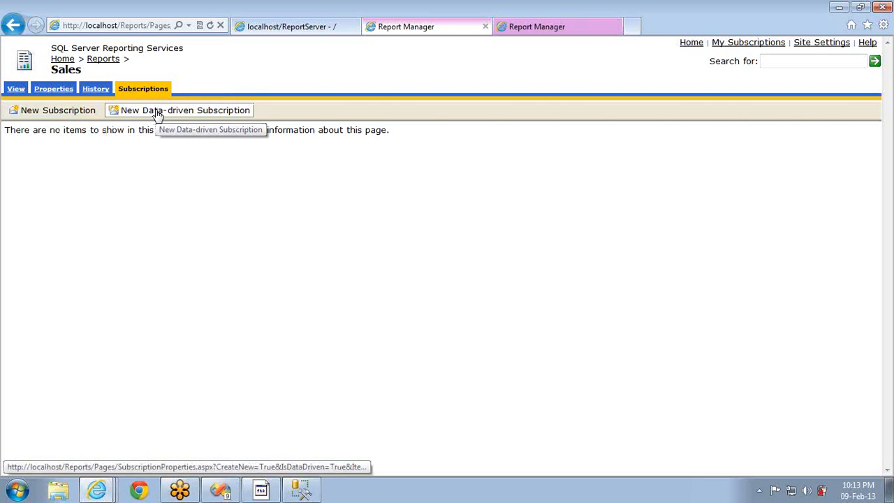
Start a new Sales subscription and check that only Windows File Share delivery is offered
{"action": "left_click", "coordinate": [62, 114]}
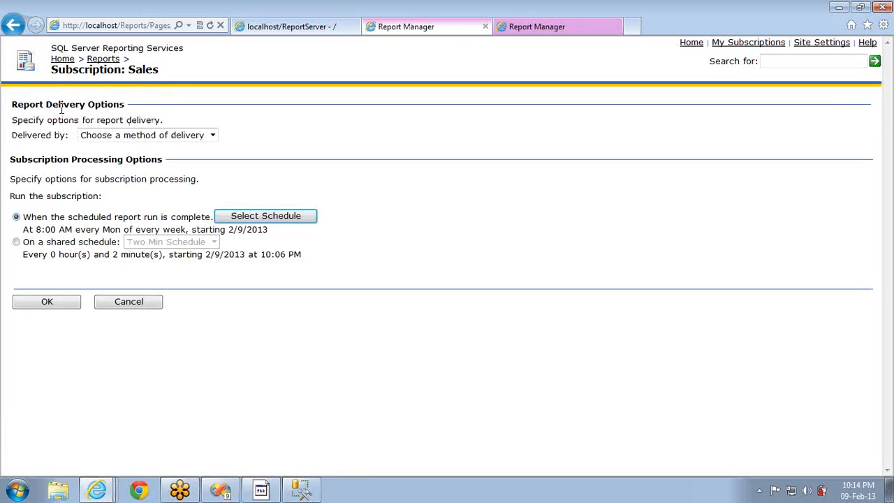
{"action": "left_click", "coordinate": [113, 136]}
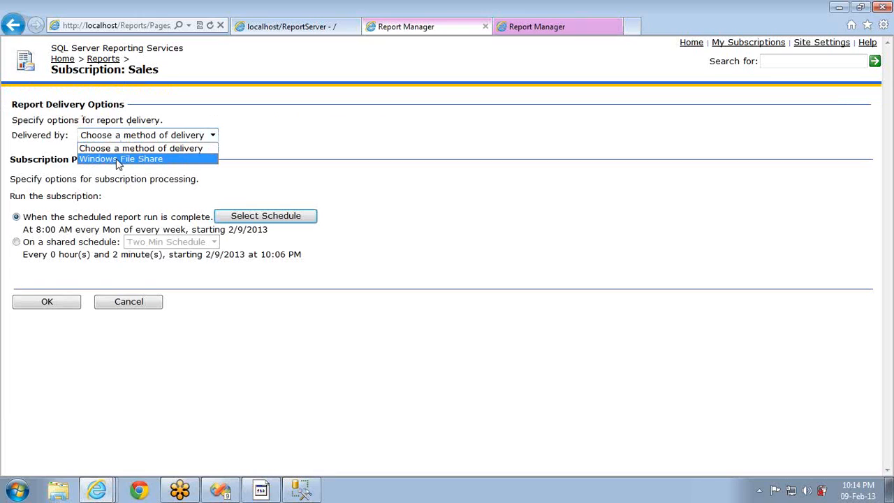
{"action": "left_click", "coordinate": [17, 489]}
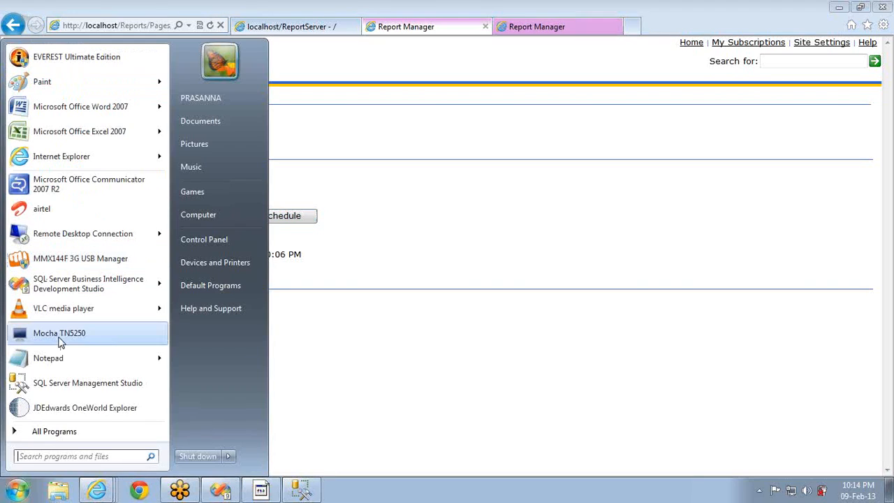
Launch Reporting Services Configuration Manager and connect to the LENOVO-PC report server
{"action": "left_click", "coordinate": [54, 431]}
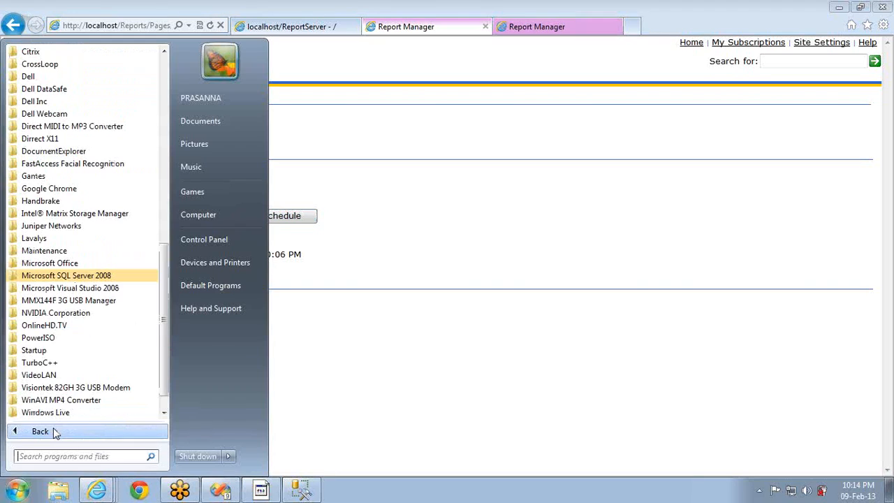
{"action": "left_click", "coordinate": [103, 277]}
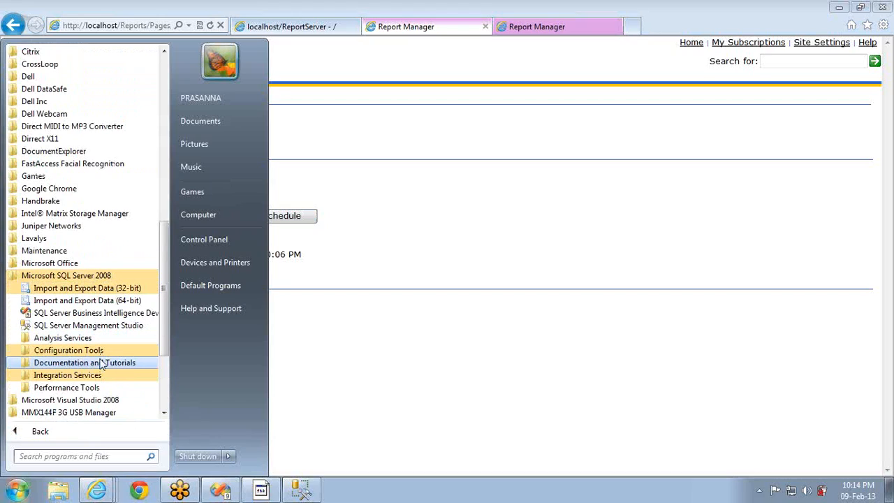
{"action": "left_click", "coordinate": [69, 350]}
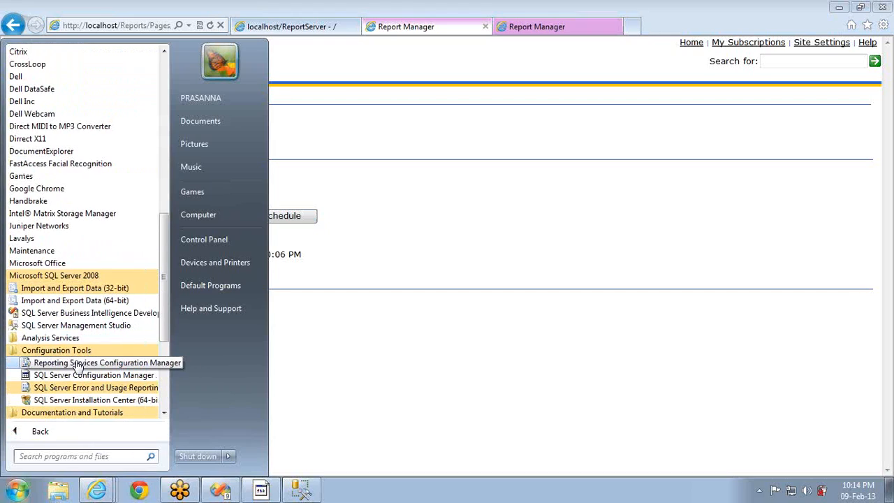
{"action": "left_click", "coordinate": [78, 364]}
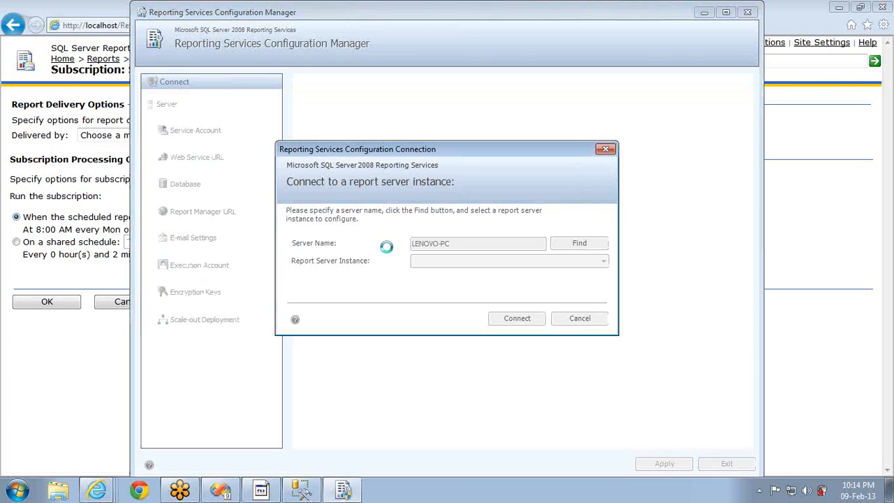
{"action": "left_click", "coordinate": [518, 320]}
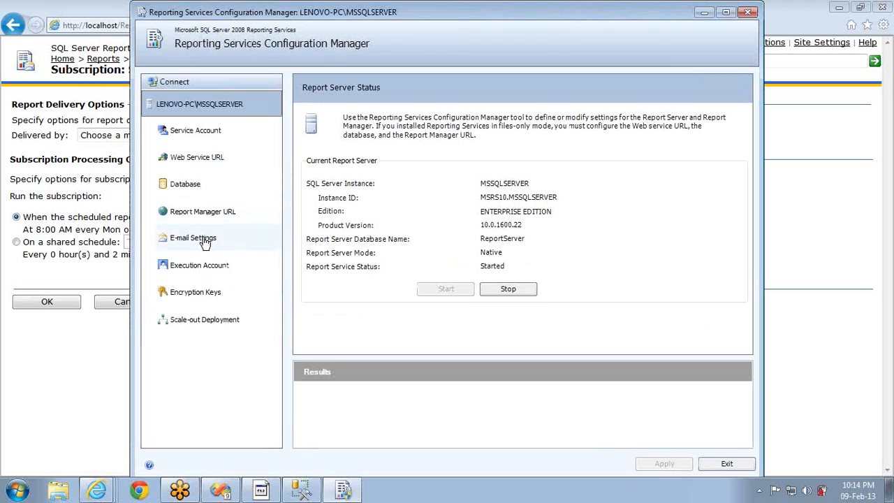
Set the sender e-mail address and SMTP server smtp.gmail.com, apply, and exit
{"action": "left_click", "coordinate": [206, 242]}
{"action": "left_click", "coordinate": [512, 204]}
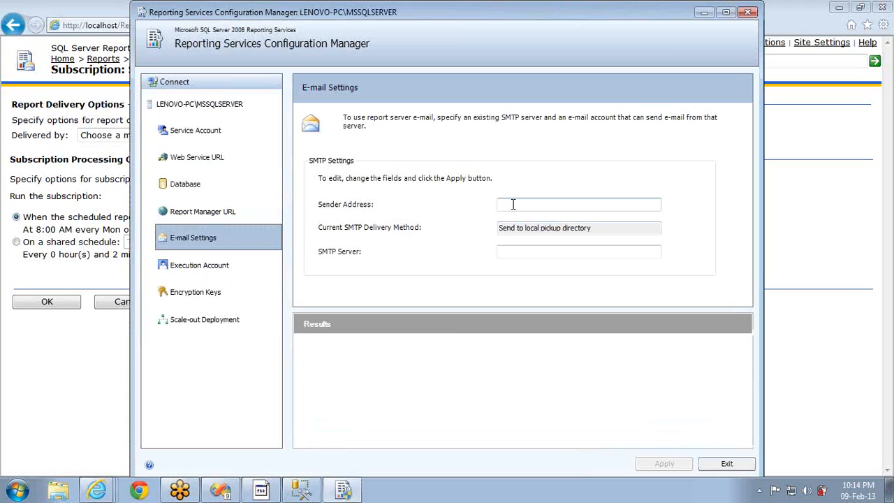
{"action": "key", "text": "Tab"}
{"action": "key", "text": "Tab"}
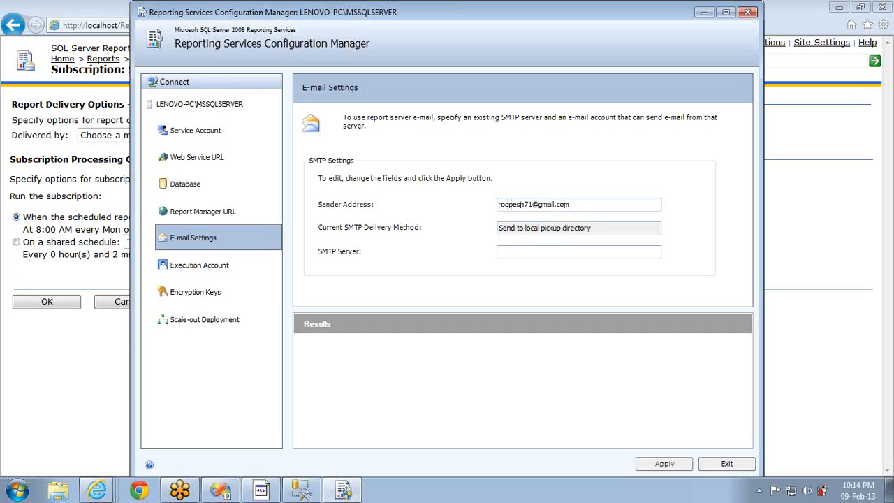
{"action": "type", "text": "smtp.gmail.com"}
{"action": "left_click", "coordinate": [681, 461]}
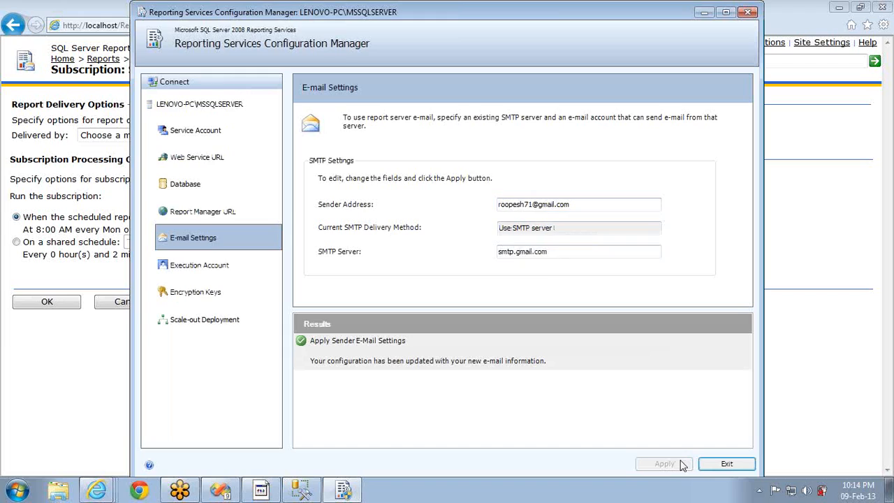
{"action": "left_click", "coordinate": [707, 466]}
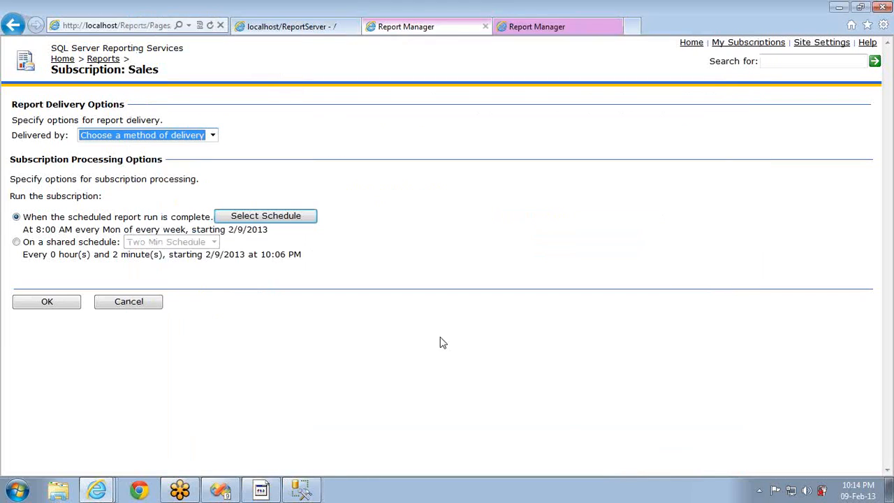
Reload the subscription so E-Mail delivery appears, then keep Windows File Share selected
{"action": "left_click", "coordinate": [194, 134]}
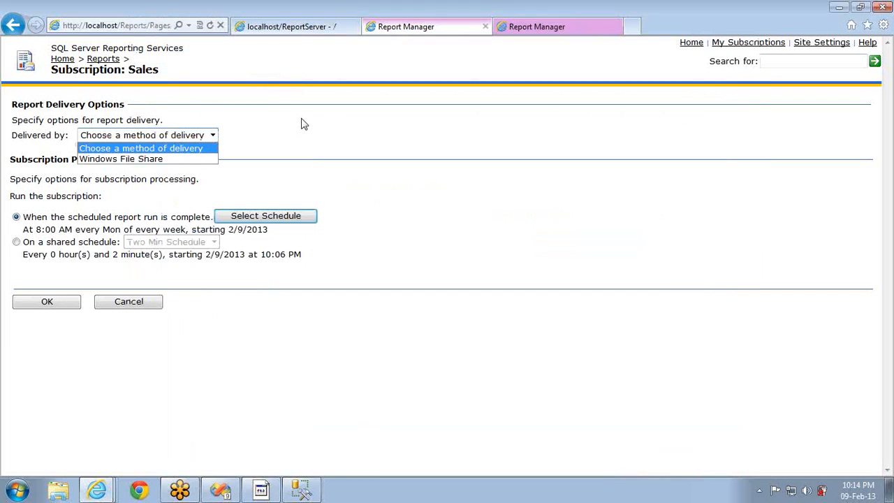
{"action": "left_click", "coordinate": [209, 25]}
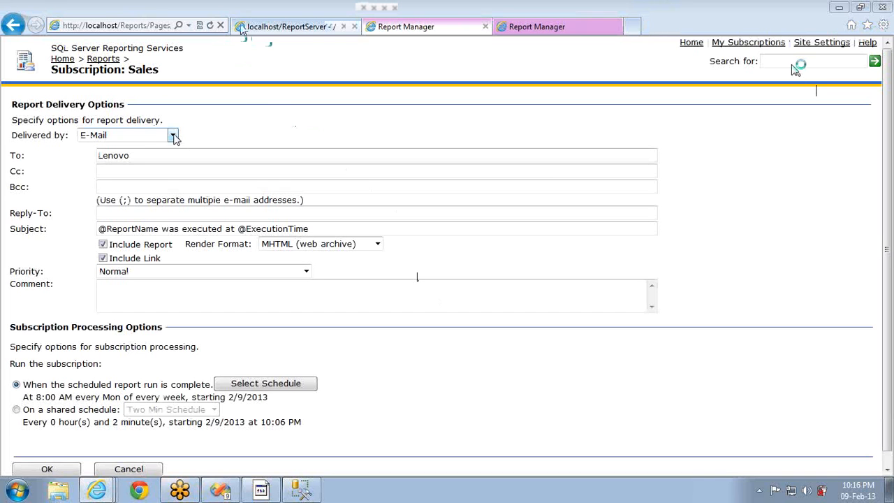
{"action": "left_click", "coordinate": [173, 135]}
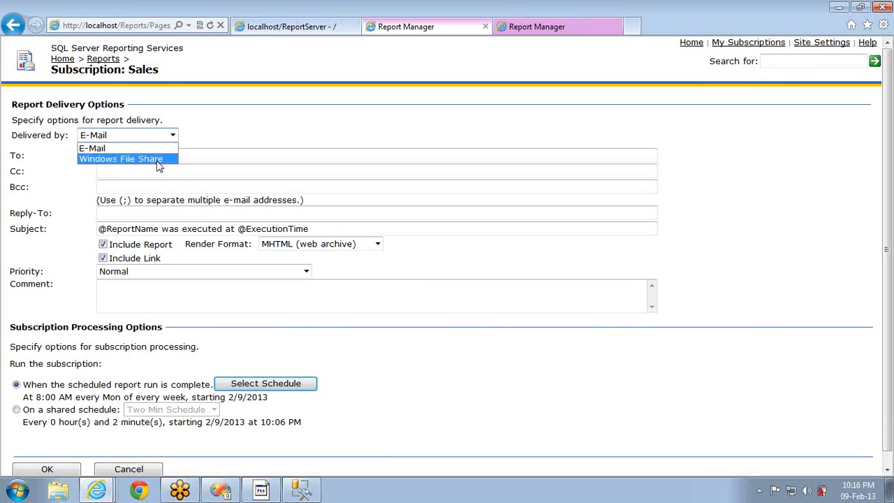
{"action": "left_click", "coordinate": [159, 160]}
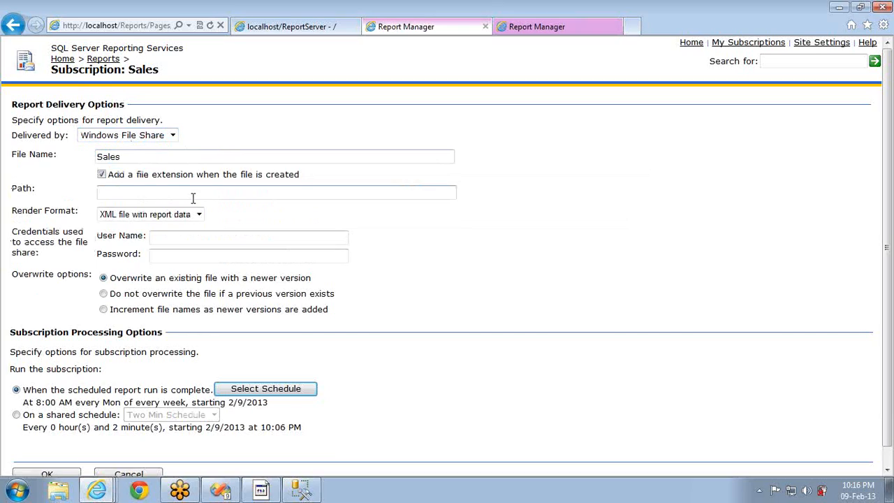
{"action": "left_click", "coordinate": [150, 136]}
{"action": "left_click", "coordinate": [121, 149]}
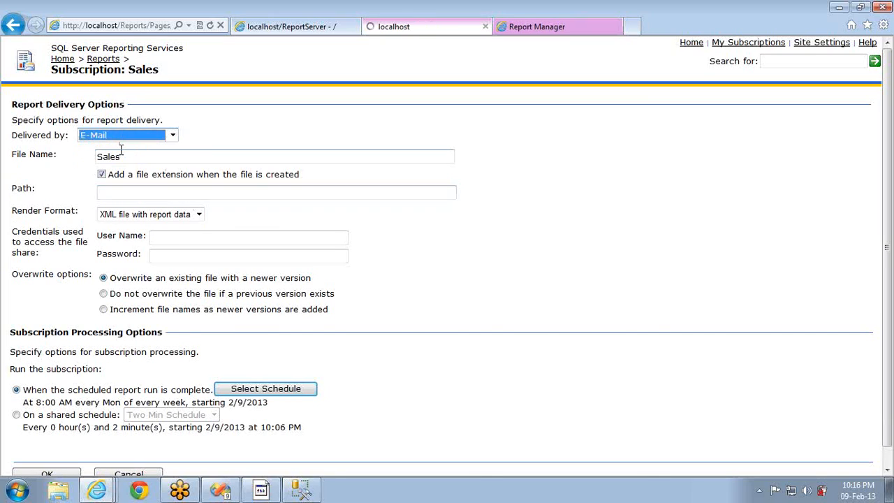
{"action": "left_click", "coordinate": [142, 136]}
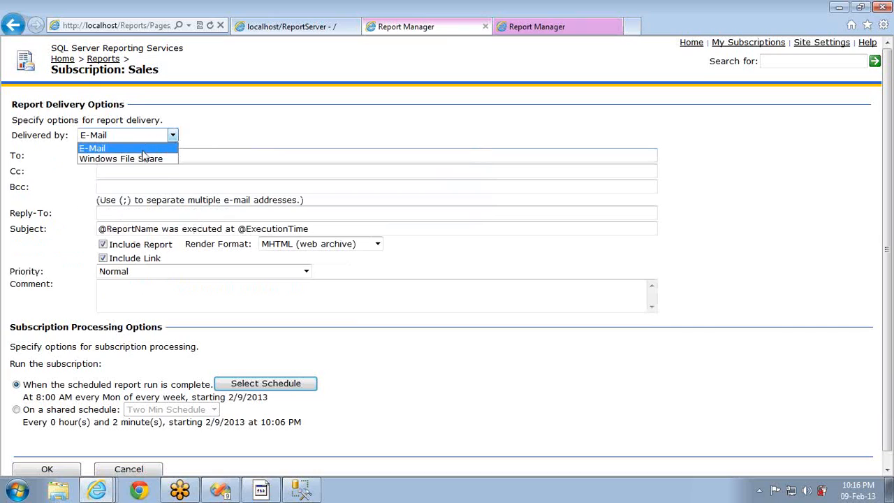
{"action": "left_click", "coordinate": [143, 159]}
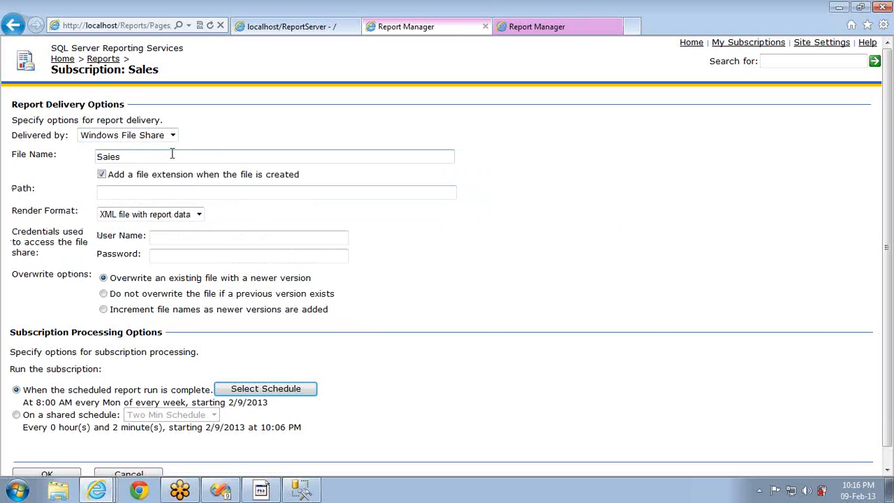
Enter c:\test as the delivery path, which the form rejects as not UNC
{"action": "left_click", "coordinate": [159, 155]}
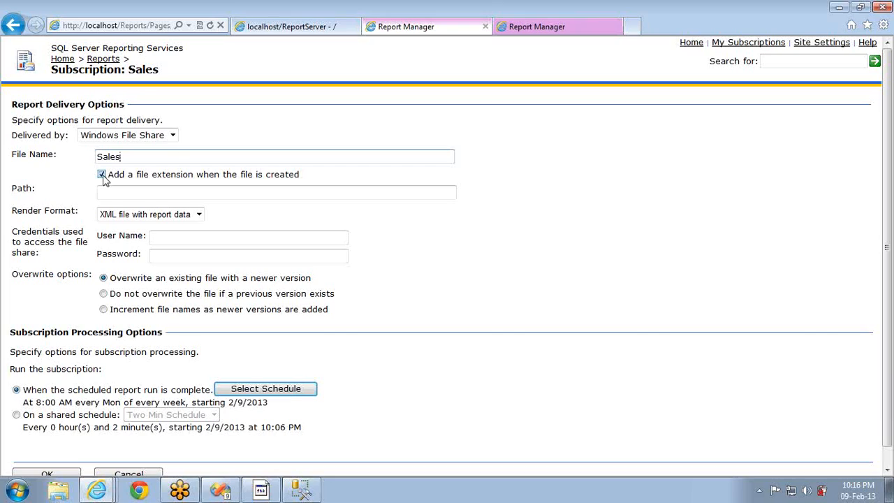
{"action": "left_click", "coordinate": [119, 192]}
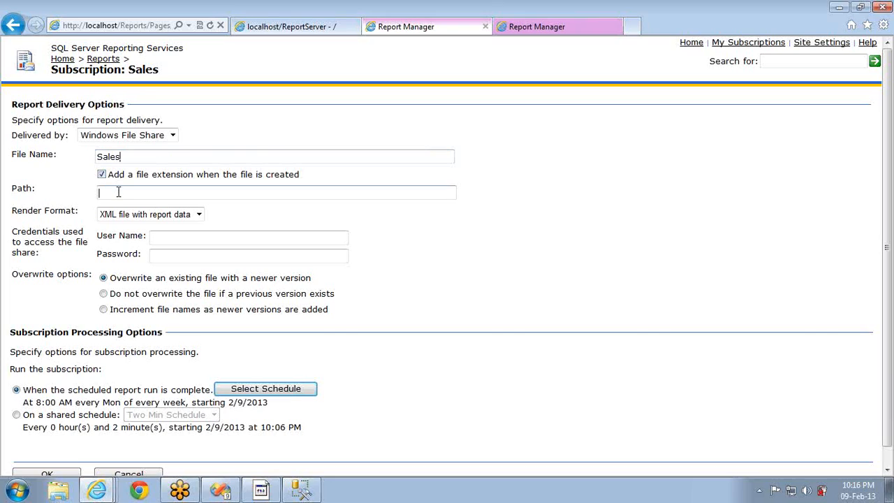
{"action": "type", "text": "c:\\\\test"}
{"action": "key", "text": "ctrl+a"}
{"action": "left_click", "coordinate": [261, 224]}
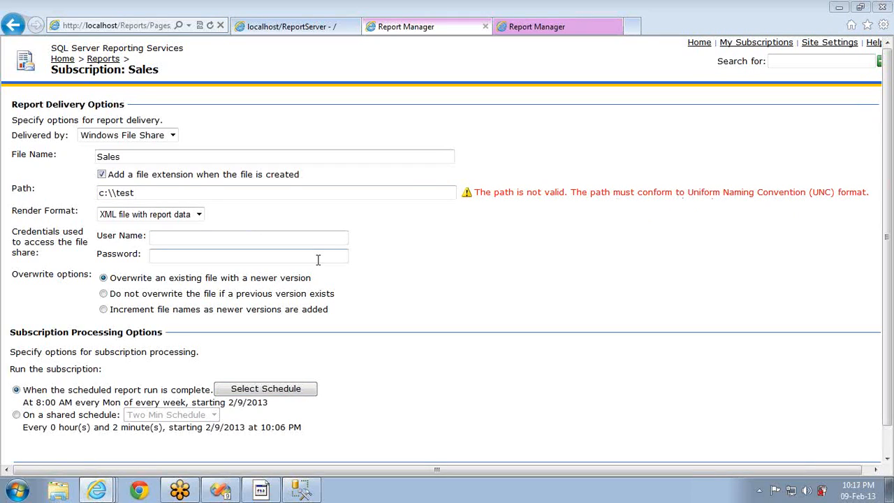
{"action": "key", "text": "super+r"}
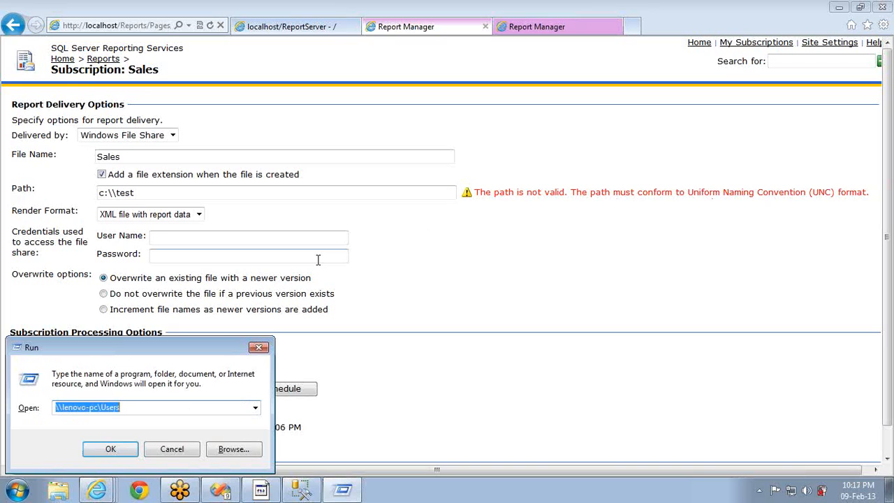
Browse to the root of the C: drive in Windows Explorer
{"action": "key", "text": "Down"}
{"action": "key", "text": "Up"}
{"action": "key", "text": "End"}
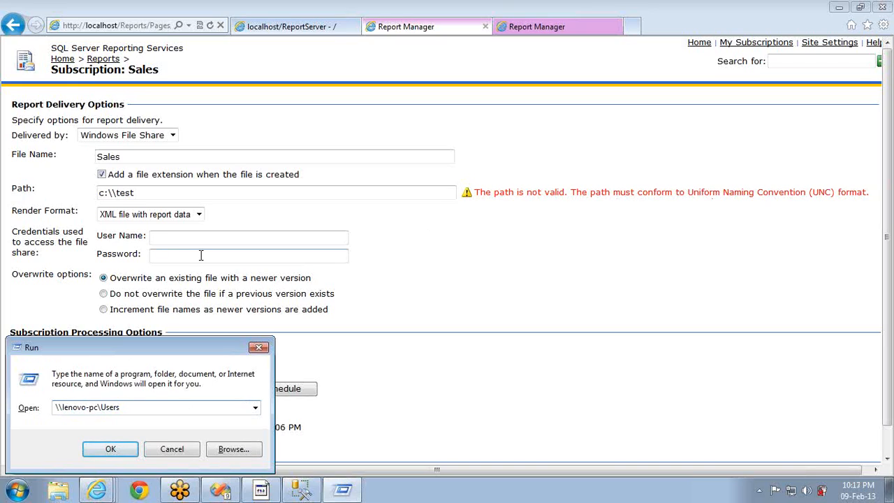
{"action": "left_click", "coordinate": [236, 158]}
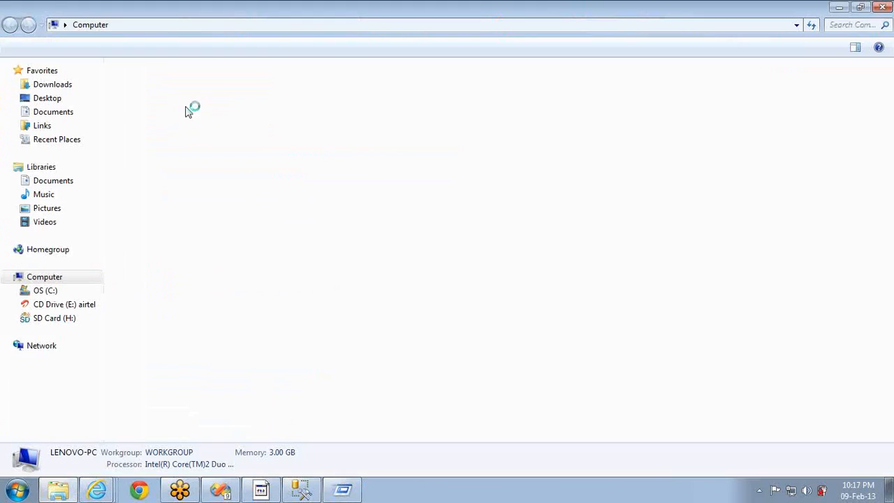
{"action": "left_click", "coordinate": [158, 110]}
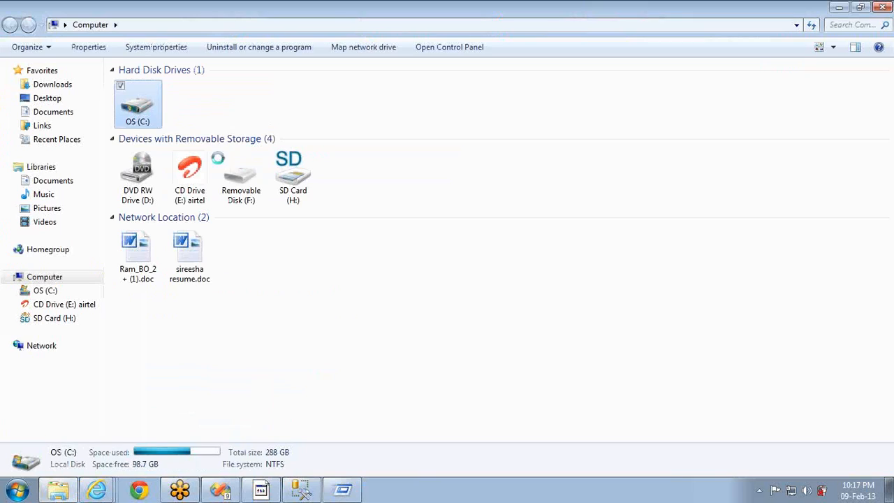
Create a new folder named test on the C: drive
{"action": "right_click", "coordinate": [508, 221]}
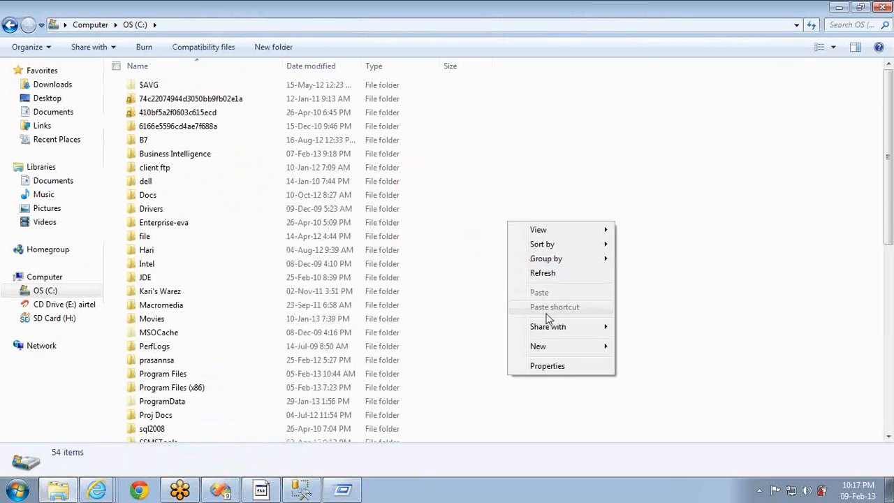
{"action": "mouse_move", "coordinate": [542, 346]}
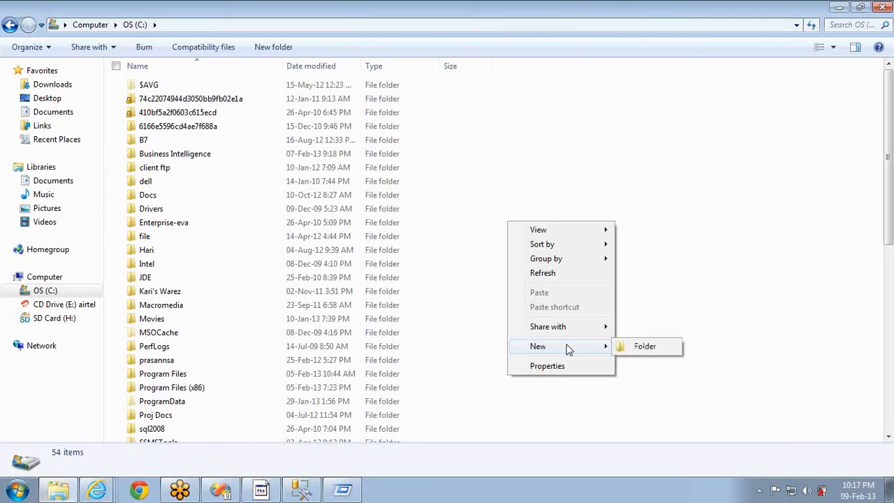
{"action": "left_click", "coordinate": [639, 348]}
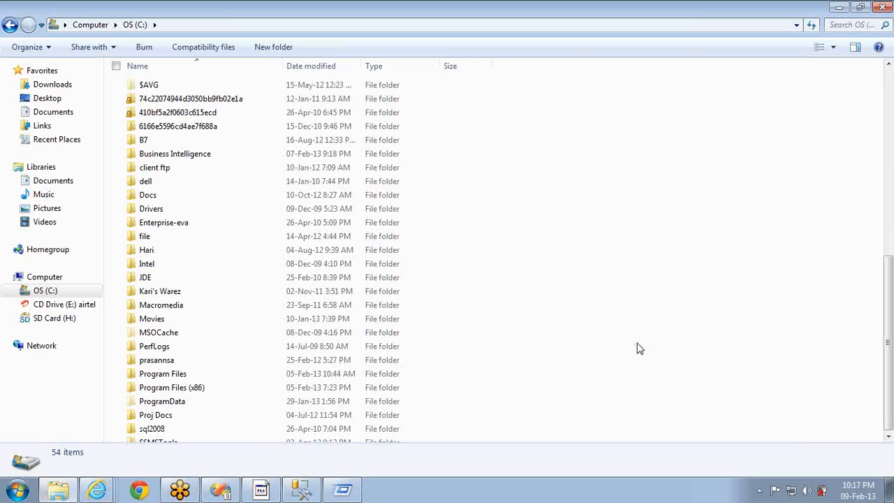
{"action": "type", "text": "test"}
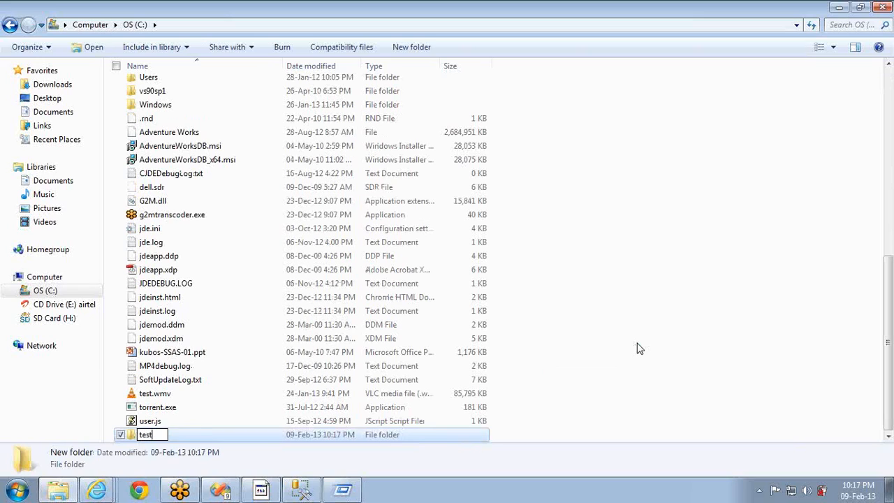
{"action": "key", "text": "Return"}
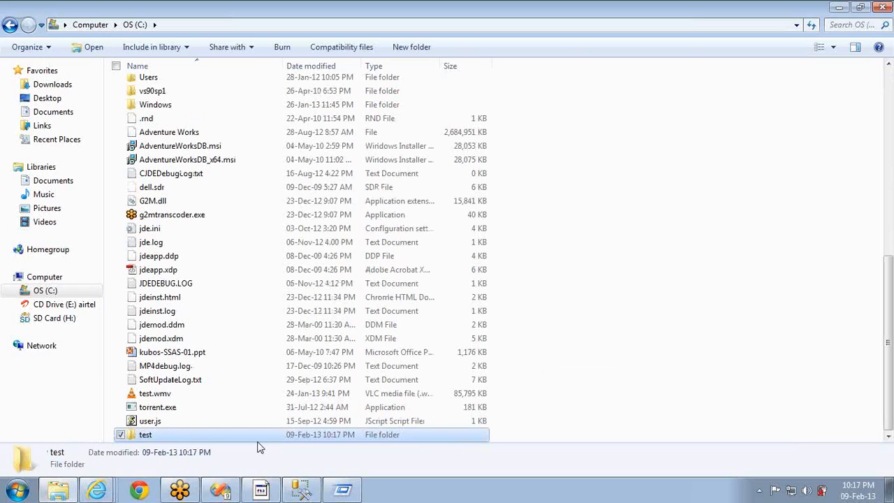
{"action": "right_click", "coordinate": [193, 430]}
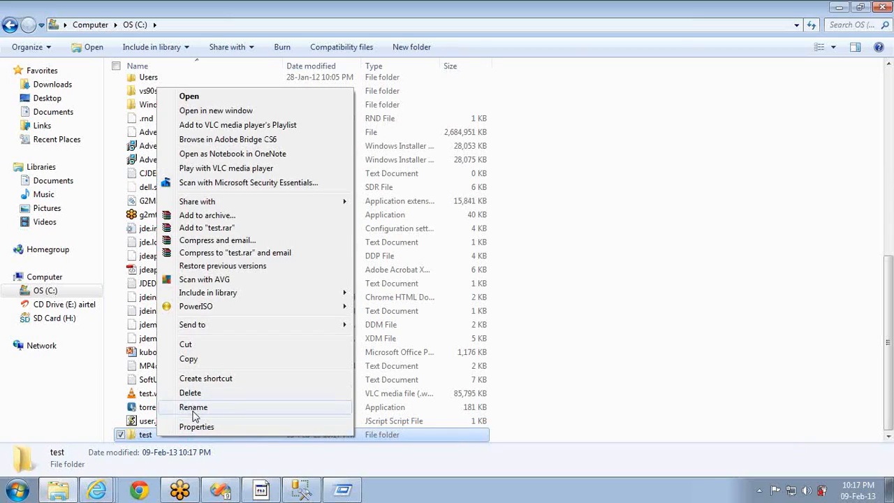
Share the test folder with Everyone (read access) as \\lenovo-pc\test
{"action": "left_click", "coordinate": [196, 427]}
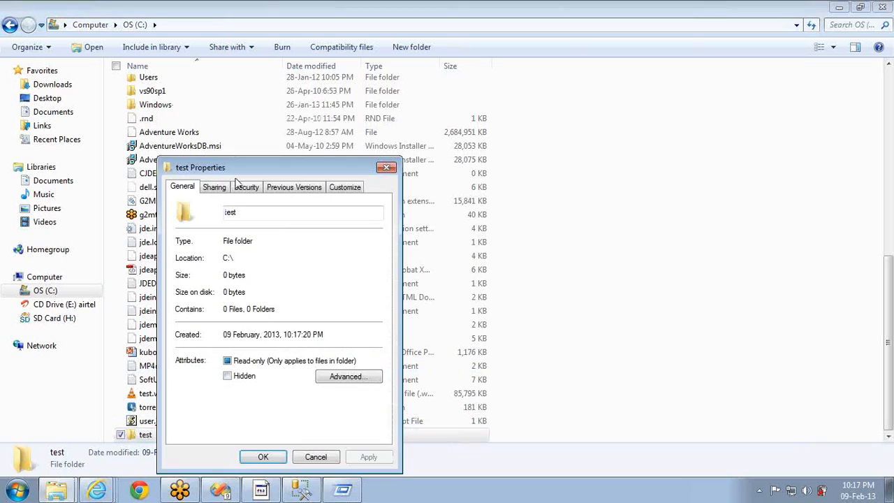
{"action": "left_click", "coordinate": [217, 190]}
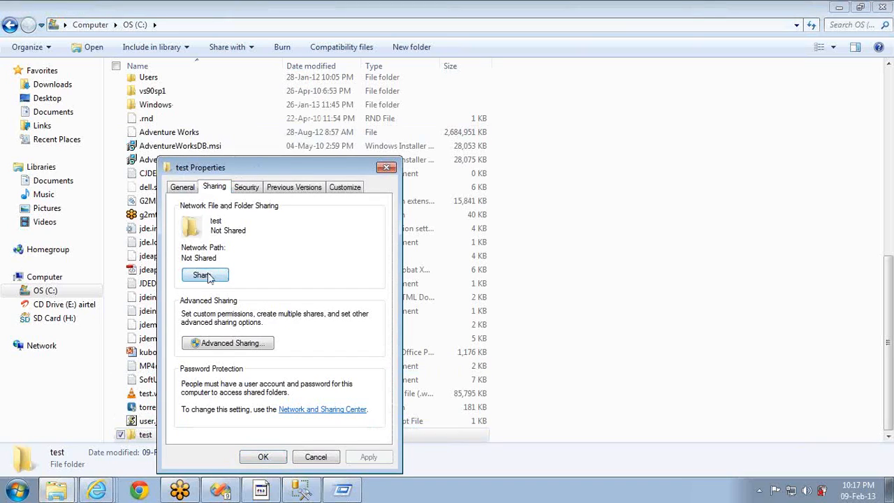
{"action": "left_click", "coordinate": [206, 276]}
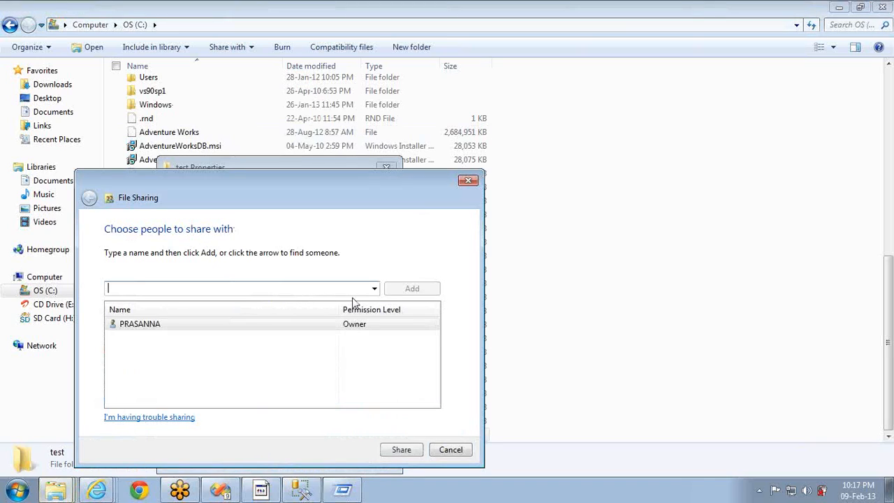
{"action": "left_click", "coordinate": [375, 289]}
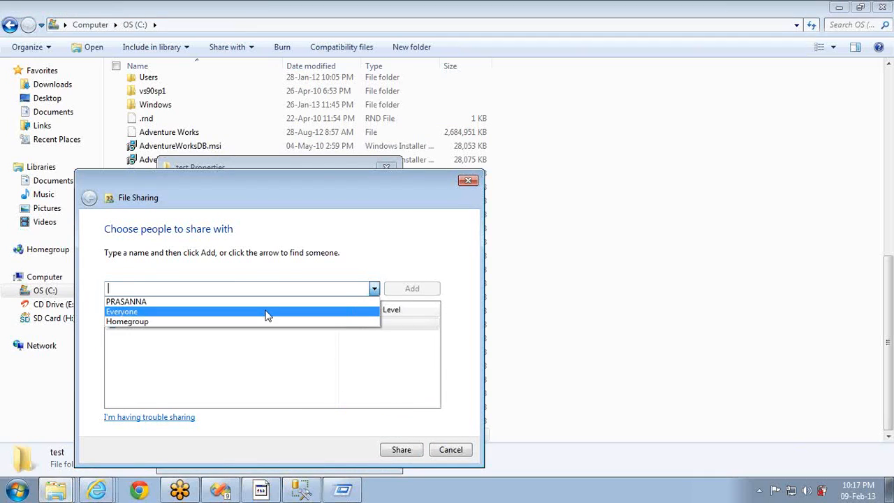
{"action": "left_click", "coordinate": [267, 314]}
{"action": "left_click", "coordinate": [410, 292]}
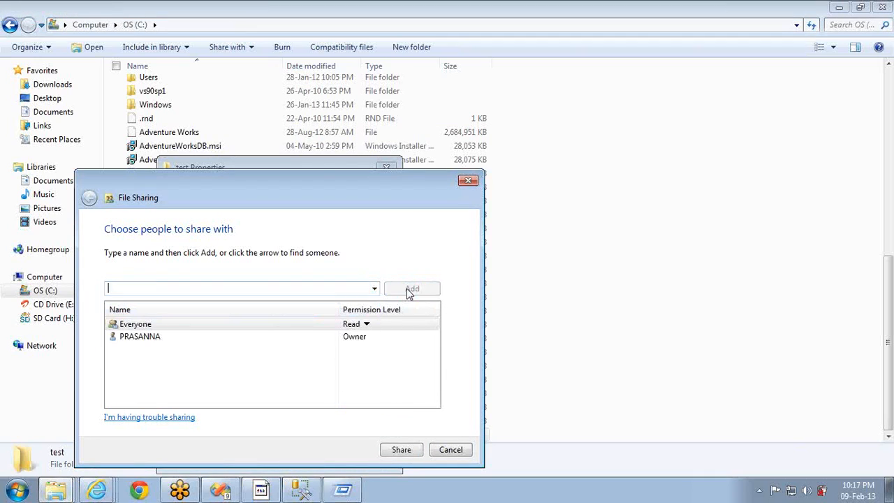
{"action": "left_click", "coordinate": [403, 450]}
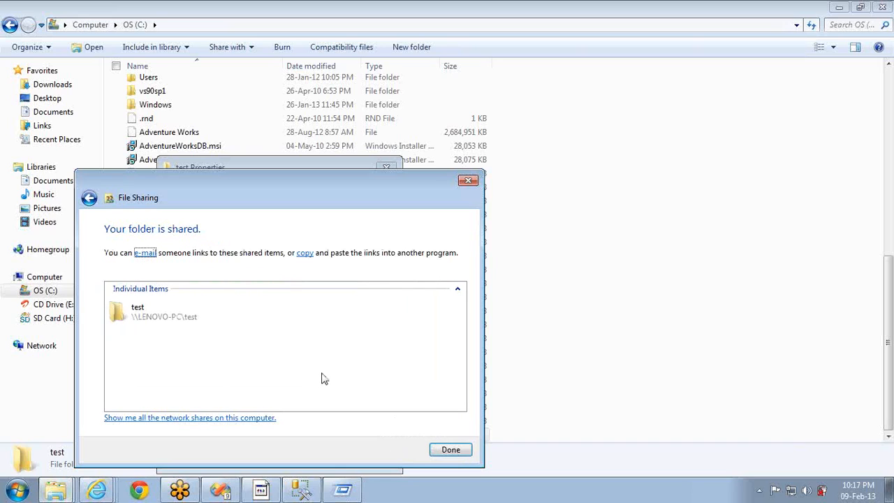
{"action": "left_click", "coordinate": [158, 315]}
{"action": "left_click", "coordinate": [454, 451]}
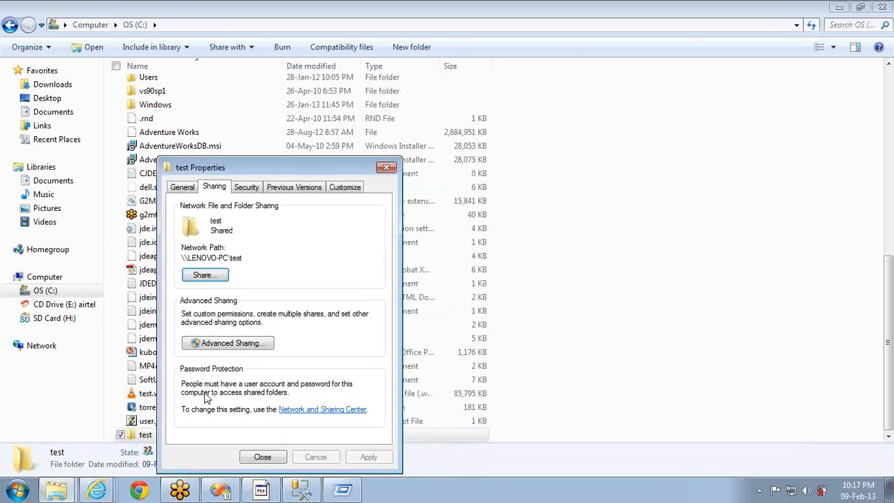
{"action": "left_click", "coordinate": [262, 458]}
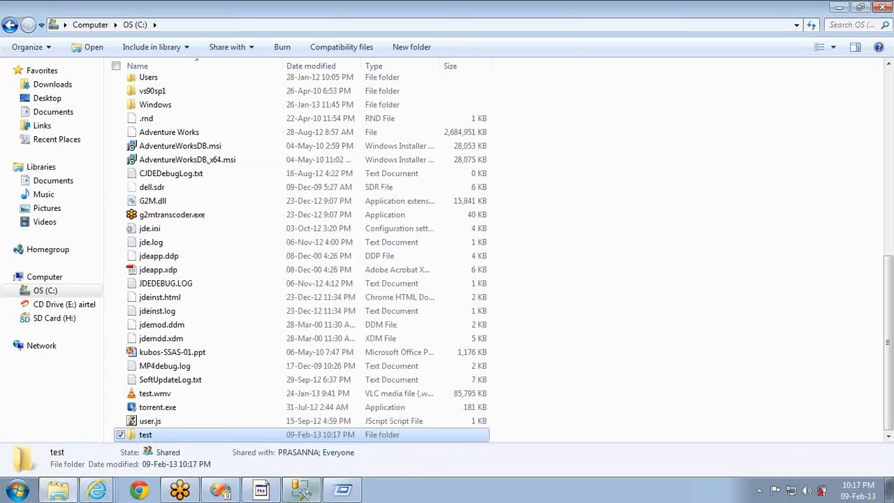
Select the \\lenovo-pc\test share path in Run, then return to Report Manager
{"action": "left_click", "coordinate": [334, 494]}
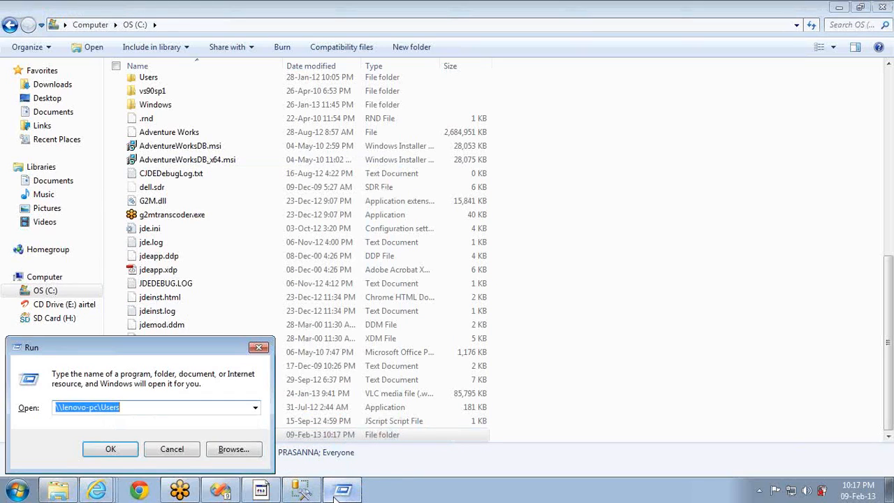
{"action": "left_click", "coordinate": [191, 413]}
{"action": "key", "text": "BackSpace"}
{"action": "key", "text": "BackSpace"}
{"action": "key", "text": "BackSpace"}
{"action": "key", "text": "BackSpace"}
{"action": "key", "text": "BackSpace"}
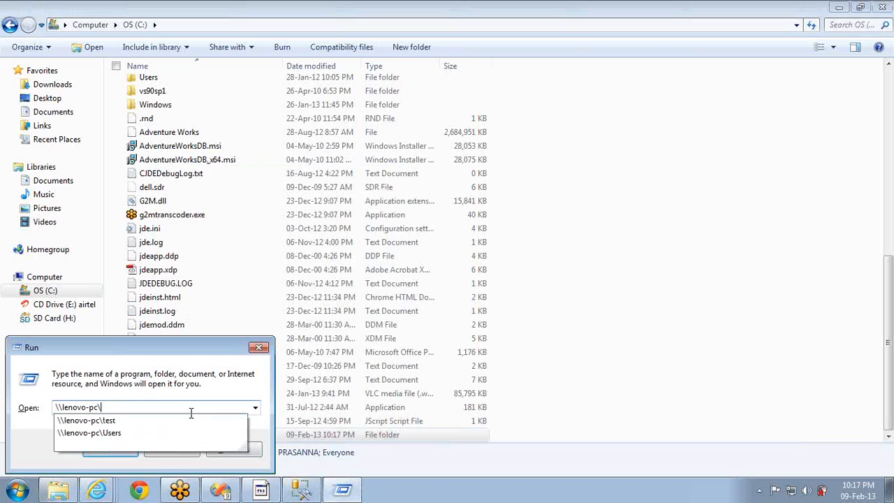
{"action": "key", "text": "Down"}
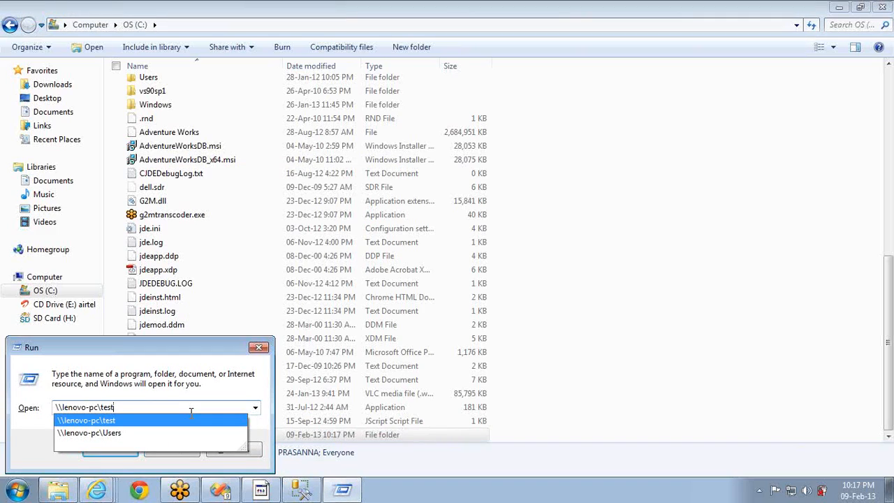
{"action": "key", "text": "ctrl+a"}
{"action": "key", "text": "ctrl+c"}
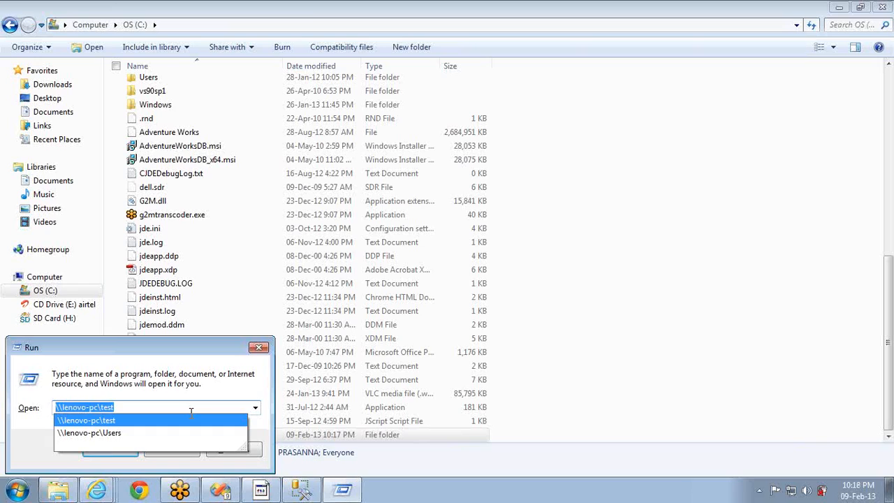
{"action": "key", "text": "Return"}
{"action": "key", "text": "alt+Tab"}
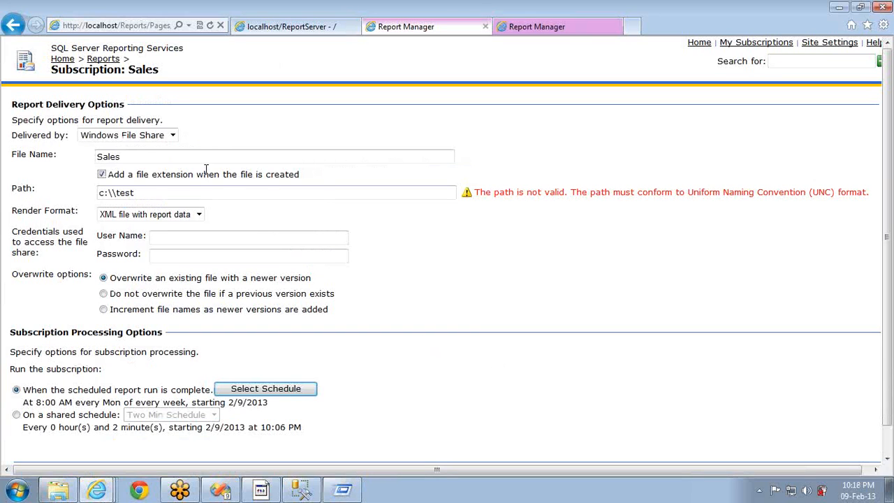
Set the delivery path to \\lenovo-pc\test with Excel as the render format
{"action": "triple_click", "coordinate": [176, 192]}
{"action": "key", "text": "ctrl+v"}
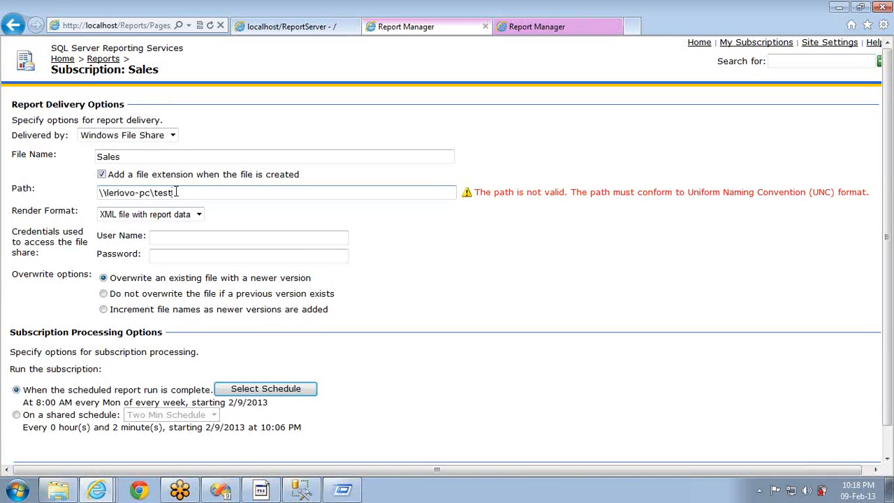
{"action": "key", "text": "Tab"}
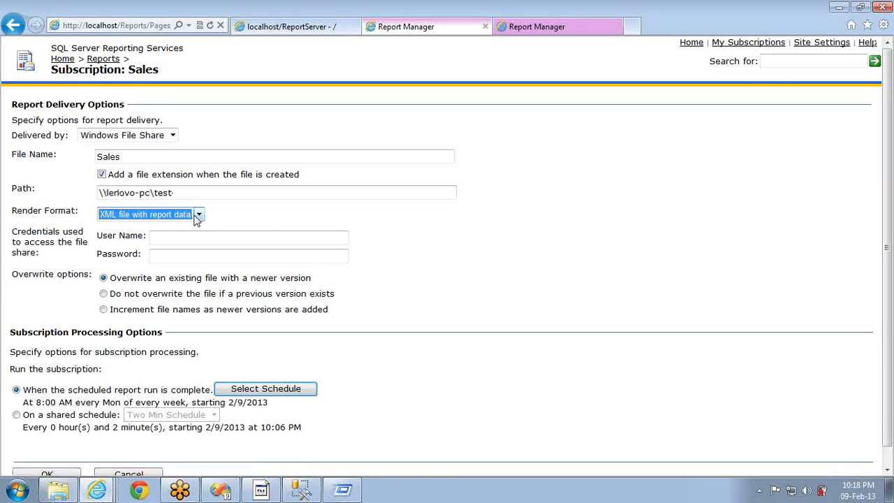
{"action": "left_click", "coordinate": [198, 216]}
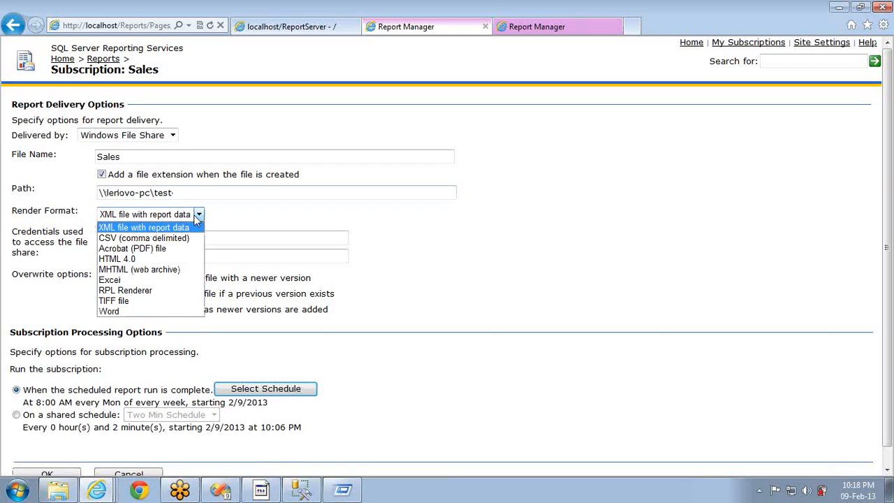
{"action": "left_click", "coordinate": [119, 282]}
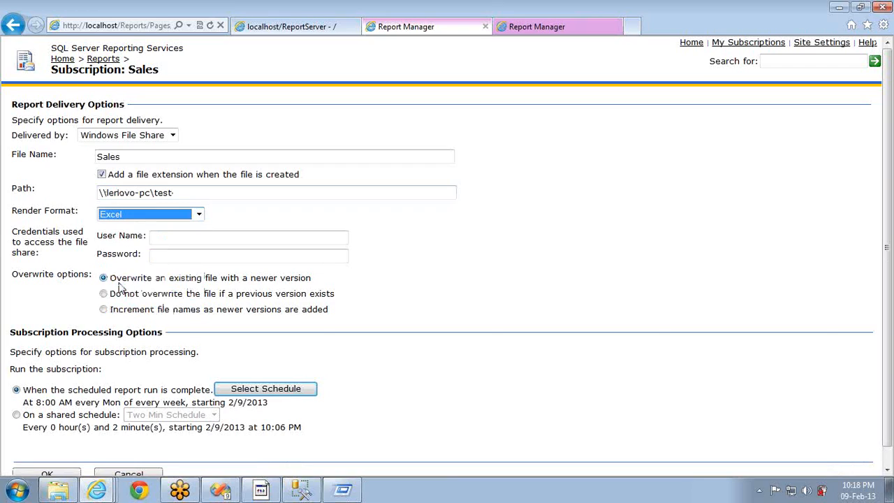
Enter the share's user name and password and choose Increment file names
{"action": "left_click", "coordinate": [165, 238]}
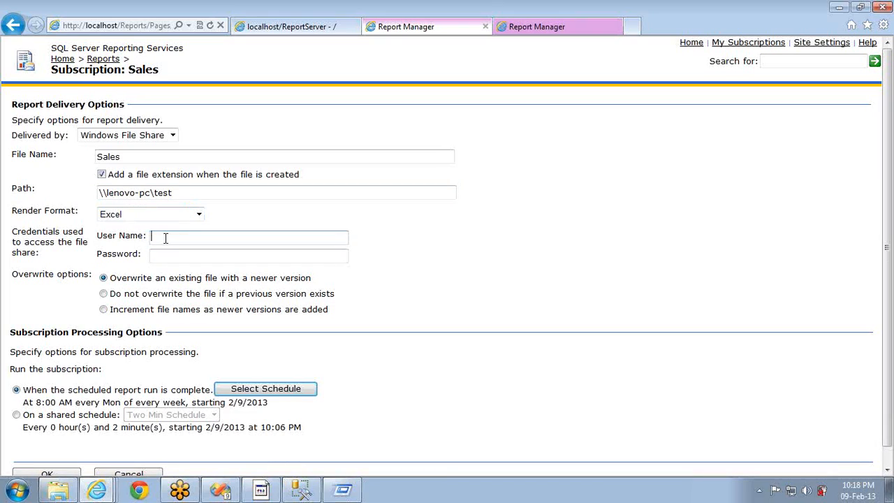
{"action": "type", "text": "Lenovo"}
{"action": "left_click", "coordinate": [251, 255]}
{"action": "type", "text": "••••"}
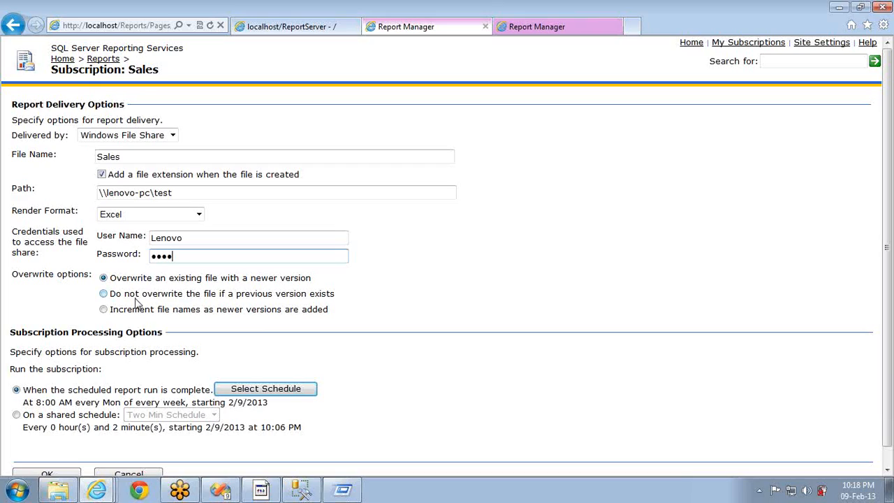
{"action": "left_click", "coordinate": [124, 313]}
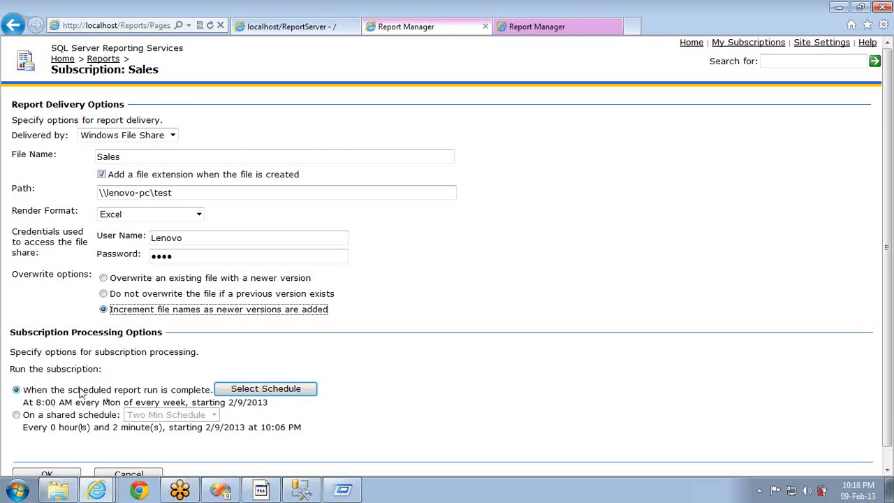
Put the file-share subscription on the shared Two Min Schedule and save it with the share password re-entered
{"action": "left_click", "coordinate": [235, 390]}
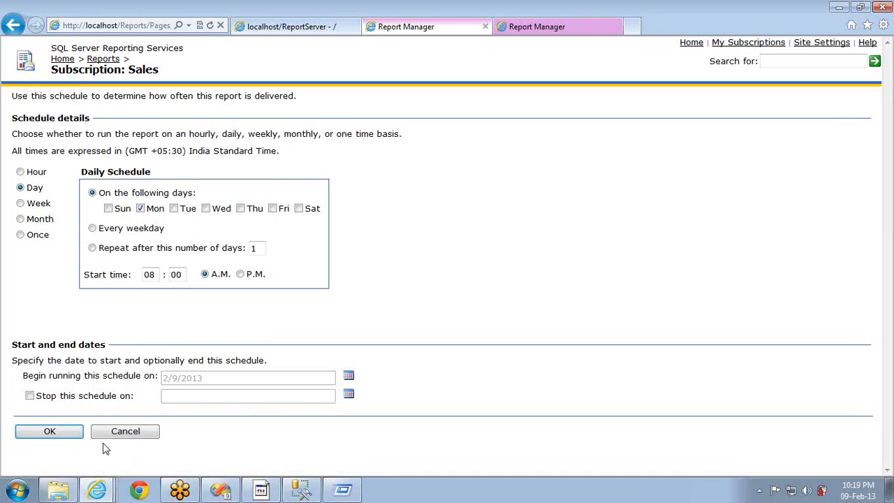
{"action": "left_click", "coordinate": [122, 433]}
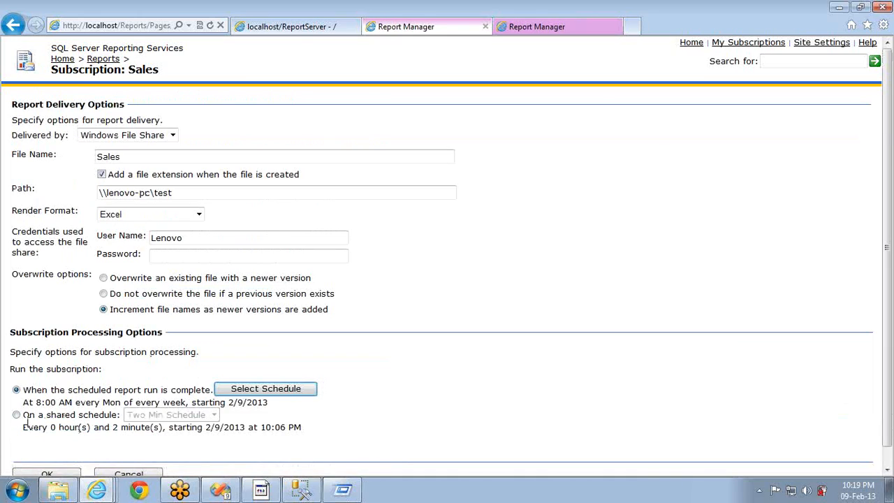
{"action": "left_click", "coordinate": [22, 416]}
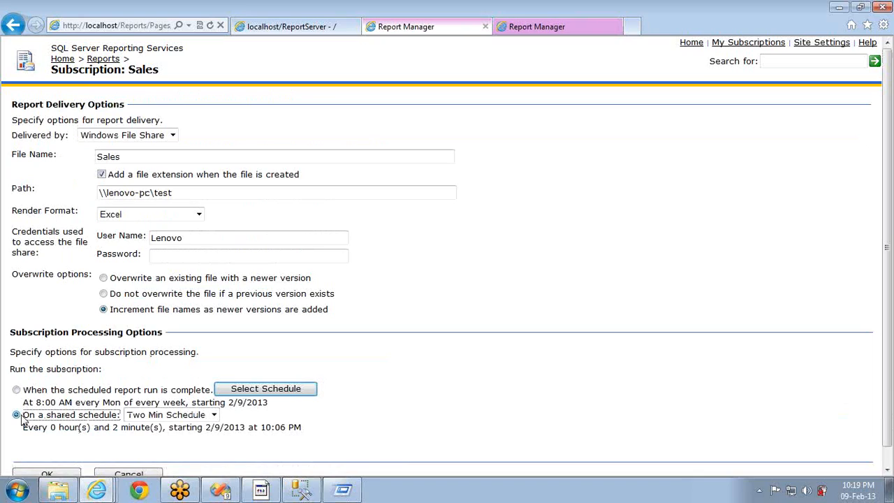
{"action": "left_click", "coordinate": [214, 415]}
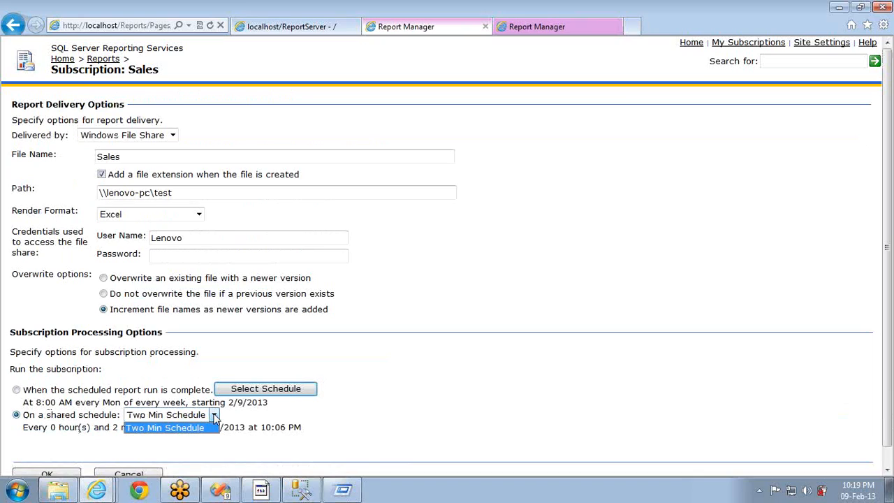
{"action": "left_click", "coordinate": [175, 427]}
{"action": "left_click", "coordinate": [58, 475]}
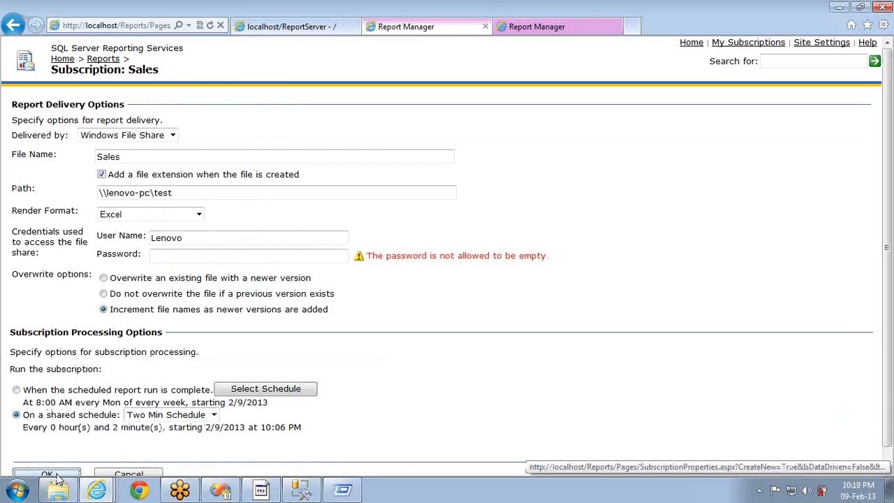
{"action": "left_click", "coordinate": [177, 256]}
{"action": "type", "text": "1234"}
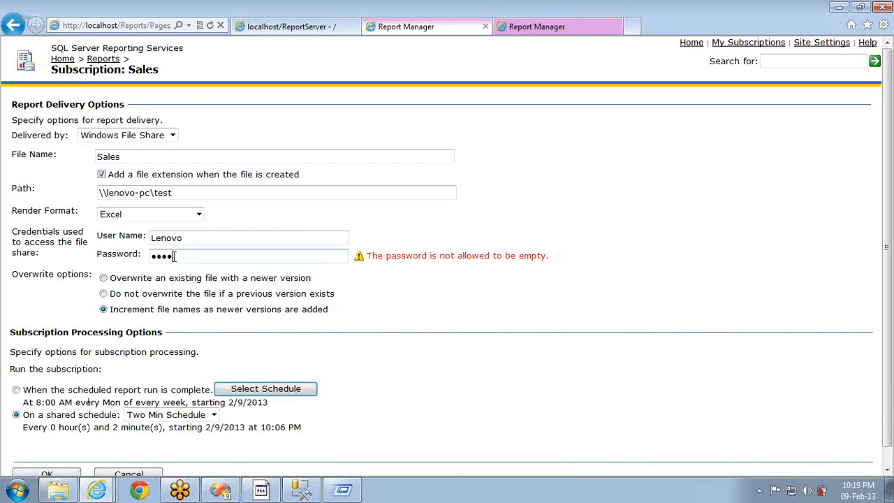
{"action": "left_click", "coordinate": [46, 474]}
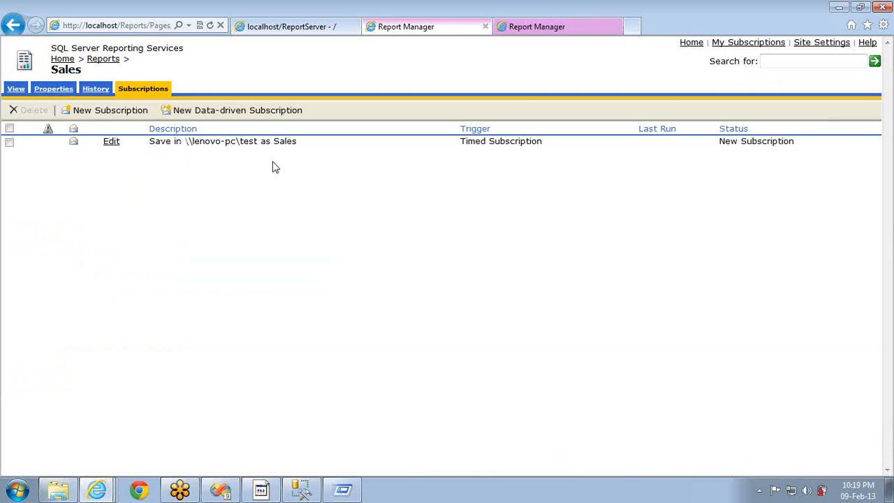
Open the \\lenovo-pc\test share to check it, then return to Report Manager
{"action": "left_click", "coordinate": [353, 493]}
{"action": "key", "text": "Return"}
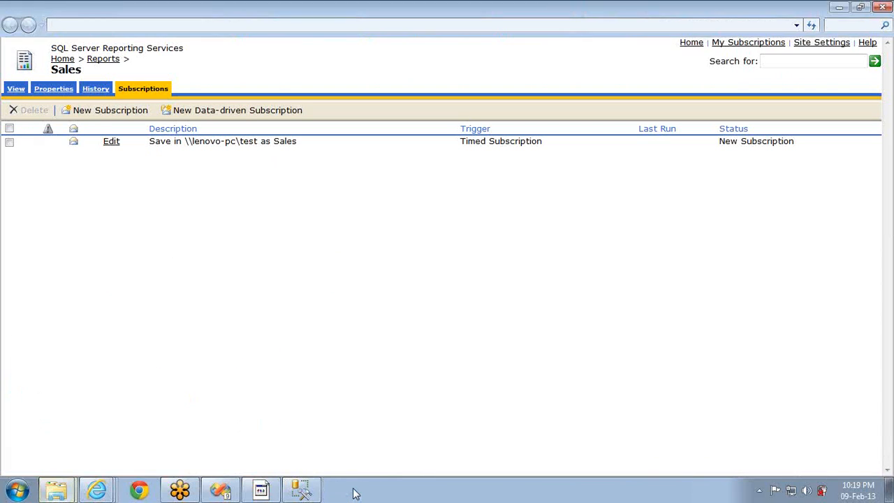
{"action": "key", "text": "alt+Tab"}
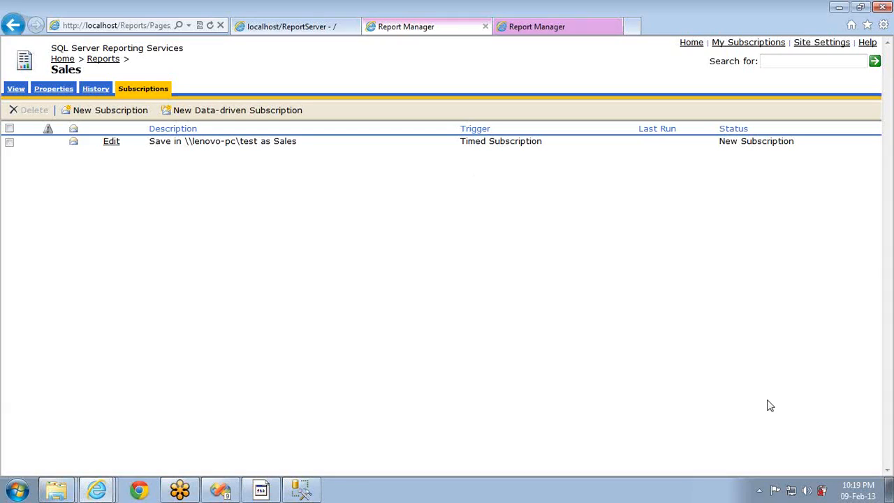
Start another Sales subscription and enter the recipient's e-mail address in the To field
{"action": "left_click", "coordinate": [95, 115]}
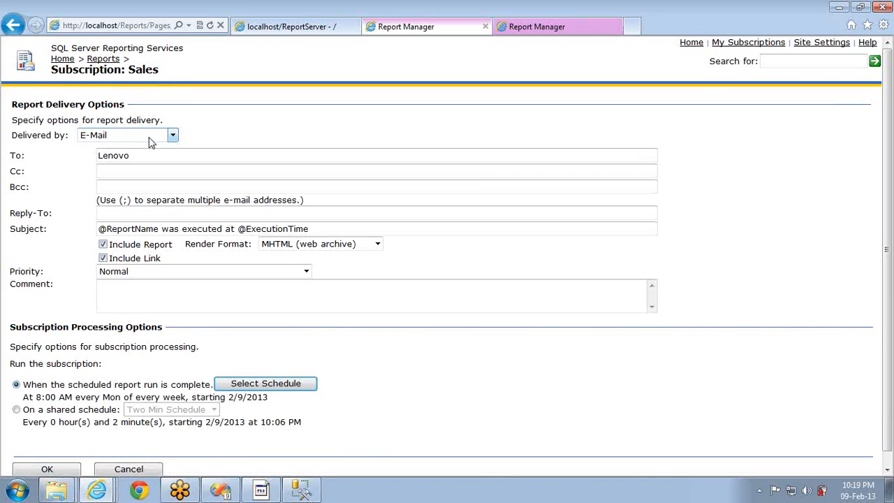
{"action": "double_click", "coordinate": [158, 156]}
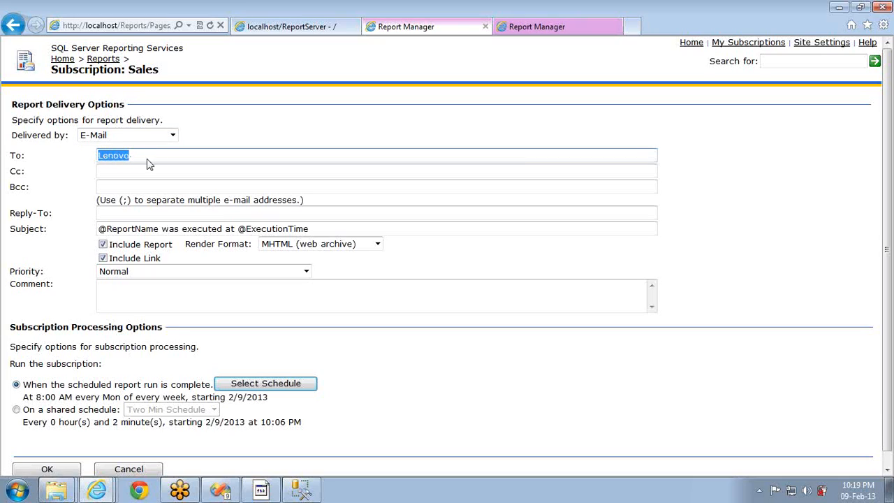
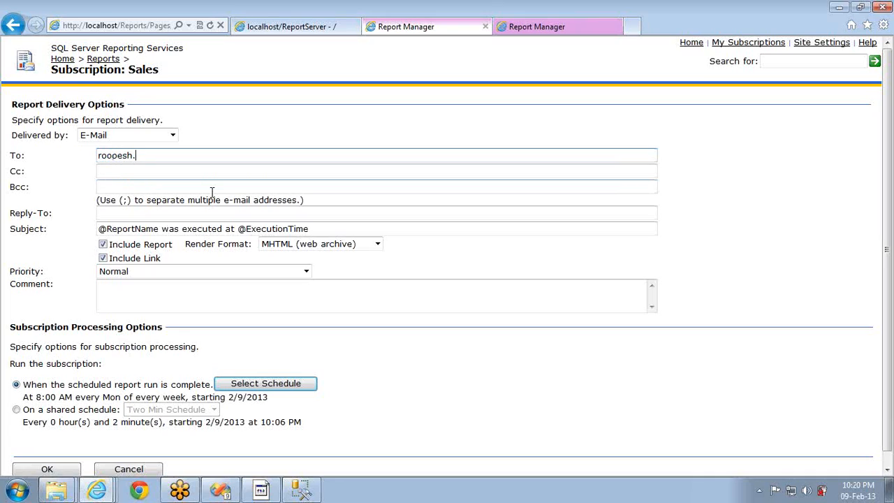
{"action": "left_click", "coordinate": [176, 171]}
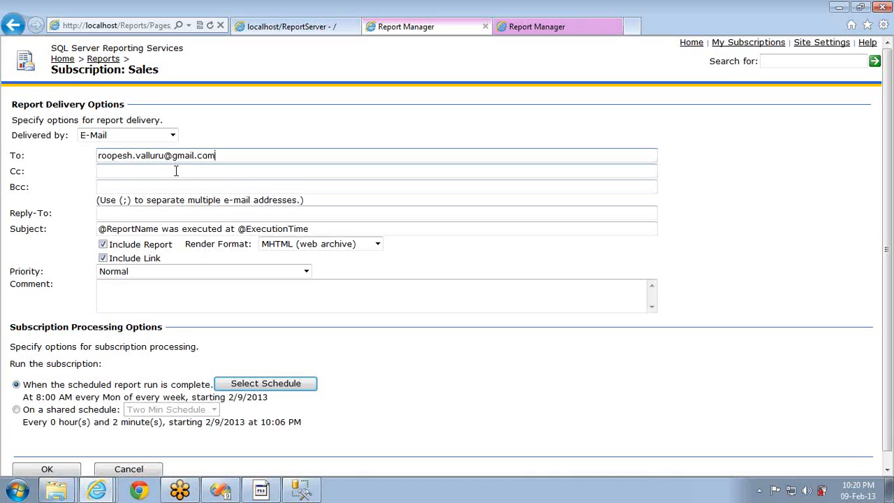
{"action": "left_click", "coordinate": [230, 156]}
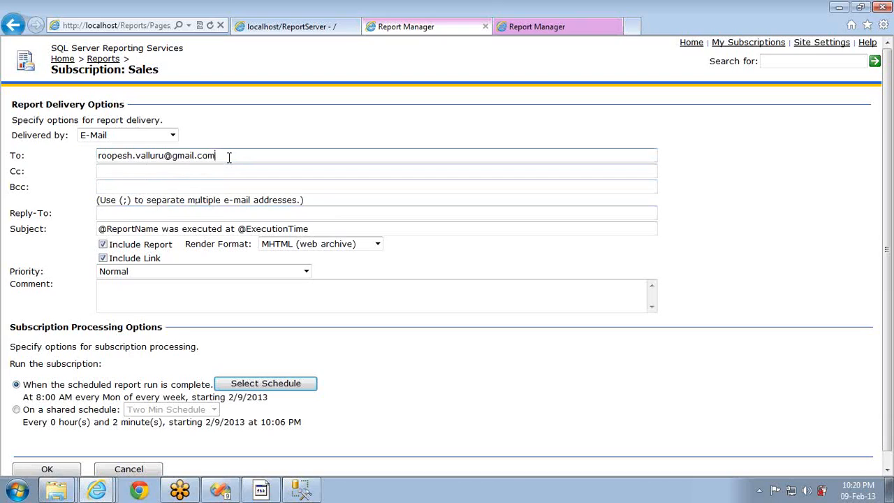
{"action": "left_click", "coordinate": [125, 216]}
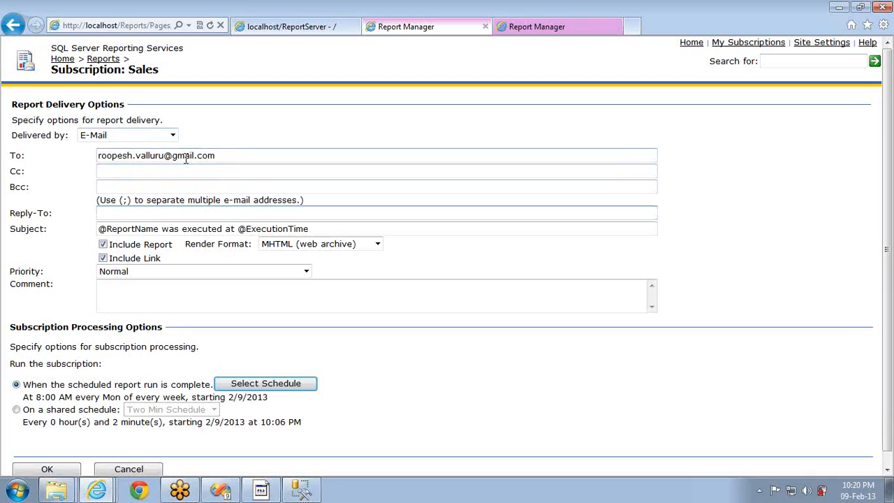
{"action": "left_click", "coordinate": [123, 229]}
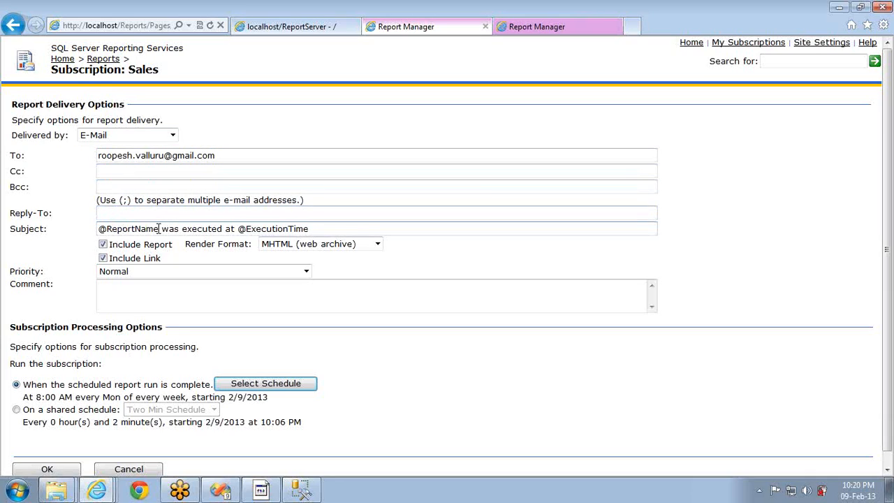
{"action": "double_click", "coordinate": [159, 229]}
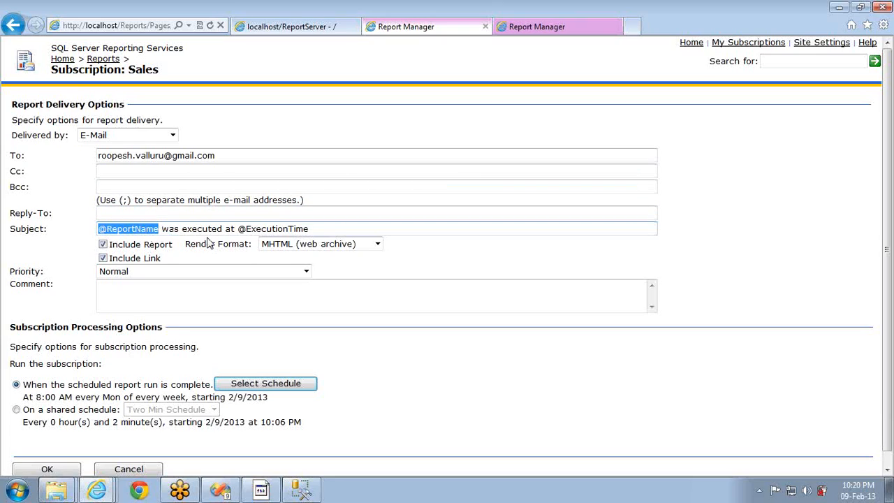
{"action": "left_click", "coordinate": [274, 228]}
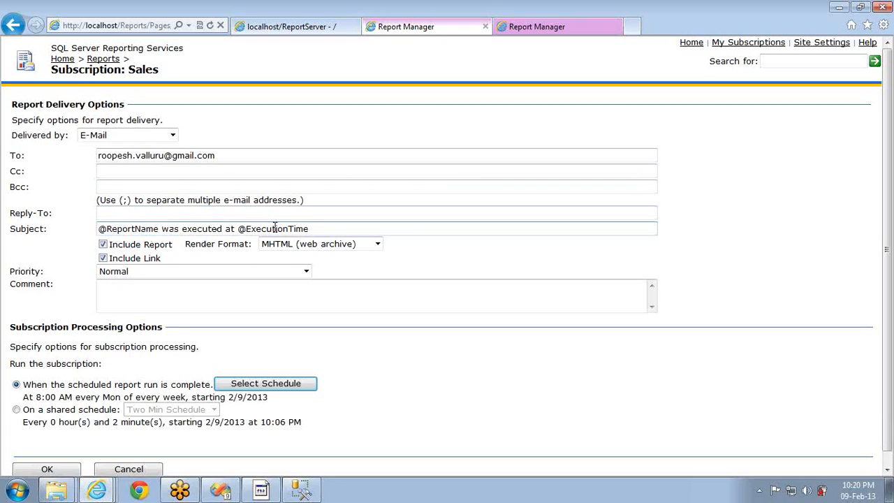
{"action": "double_click", "coordinate": [275, 228]}
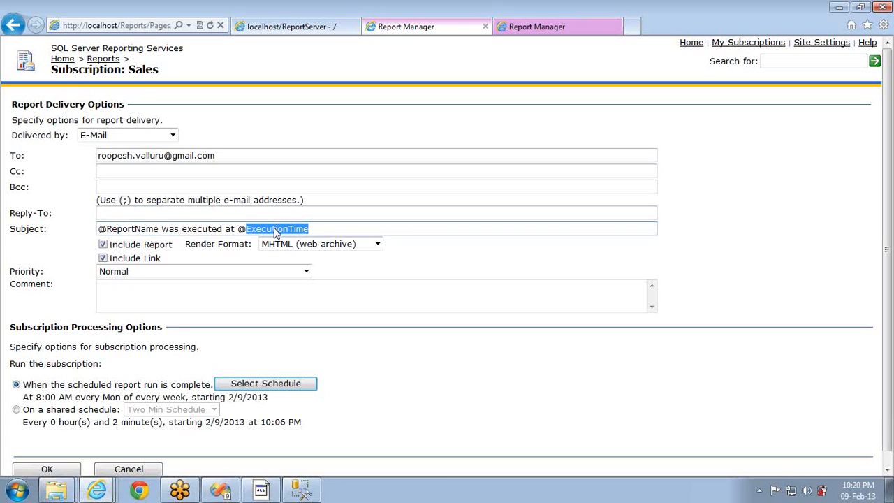
Keep Include Report checked and set the render format to Excel
{"action": "left_click", "coordinate": [103, 245]}
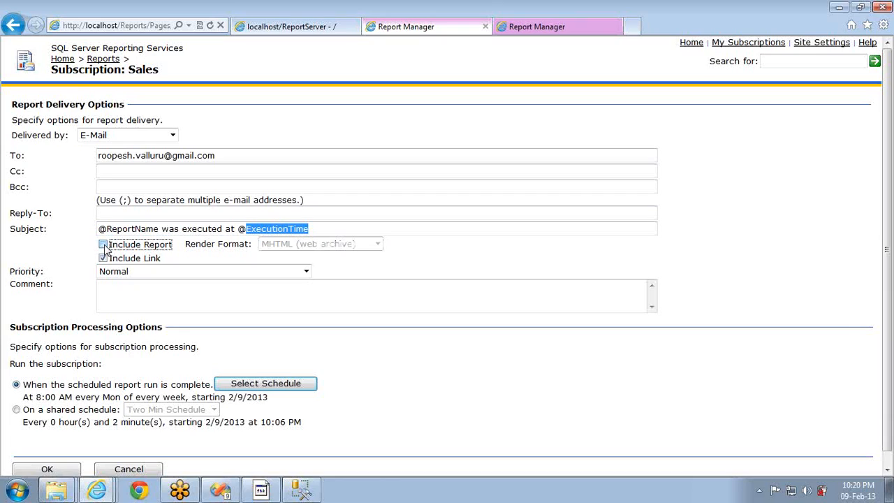
{"action": "left_click", "coordinate": [104, 245]}
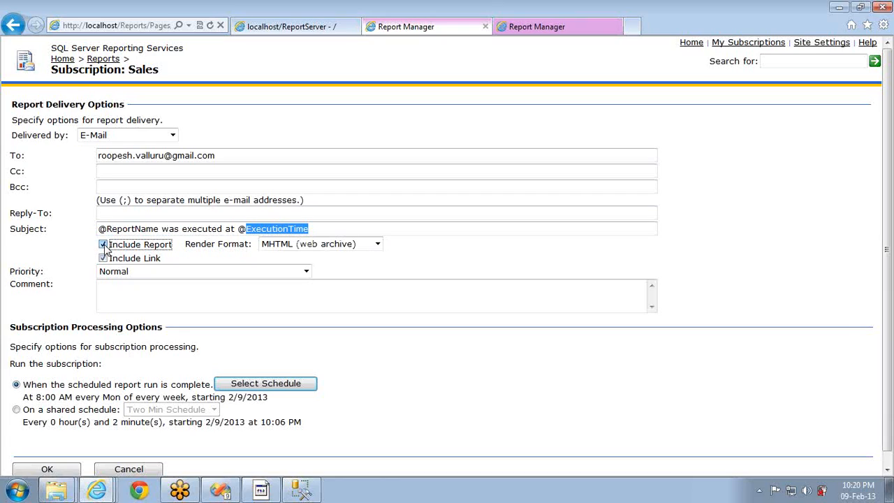
{"action": "left_click", "coordinate": [374, 244]}
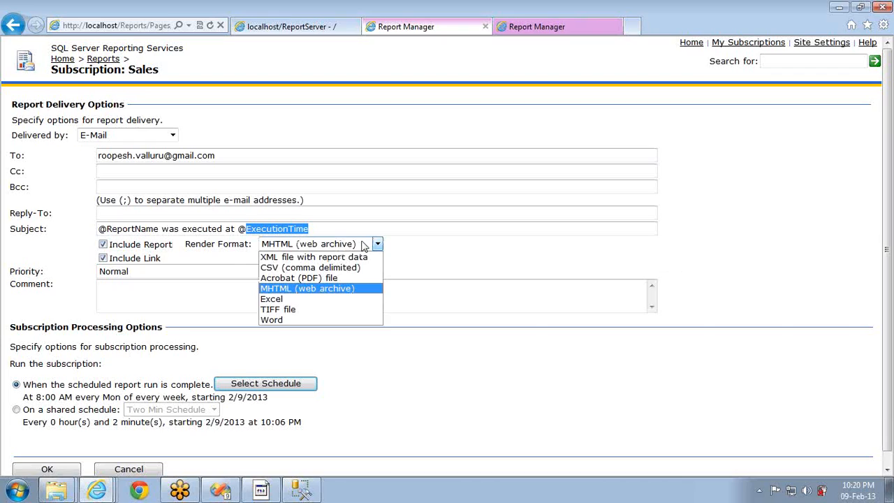
{"action": "left_click", "coordinate": [278, 301]}
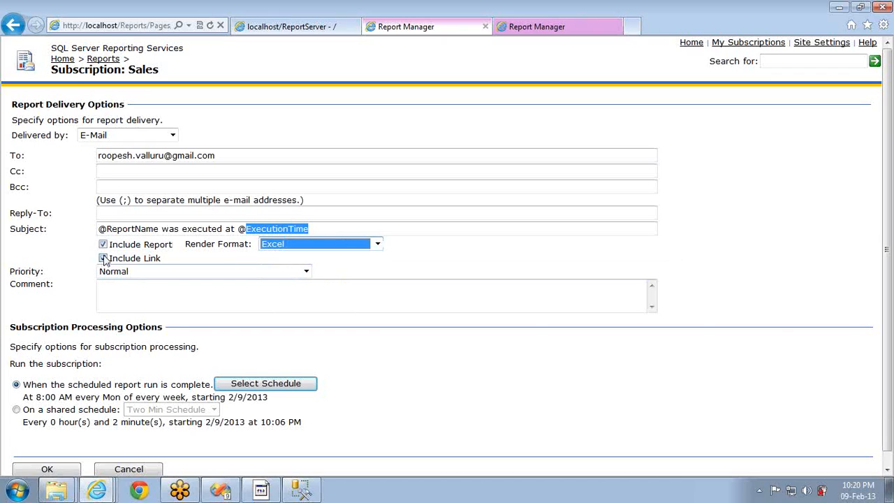
{"action": "left_click", "coordinate": [278, 30]}
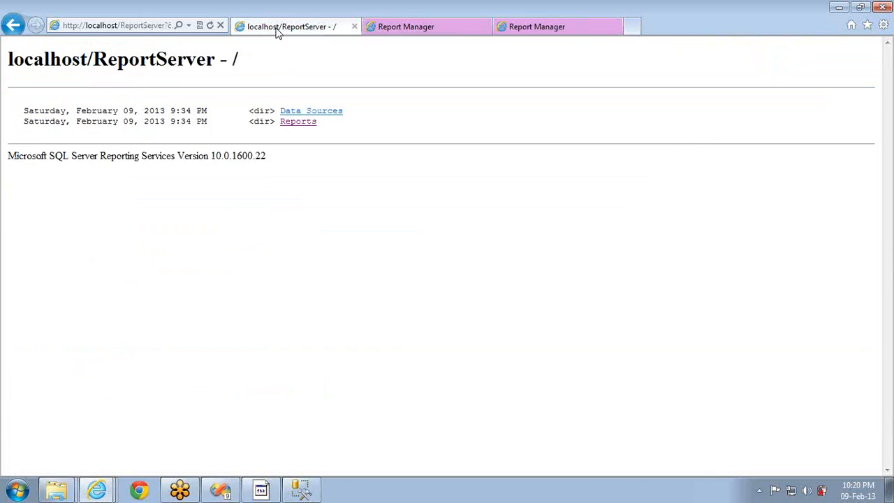
Open the Sales report from the server's Reports folder and select its address
{"action": "left_click", "coordinate": [292, 123]}
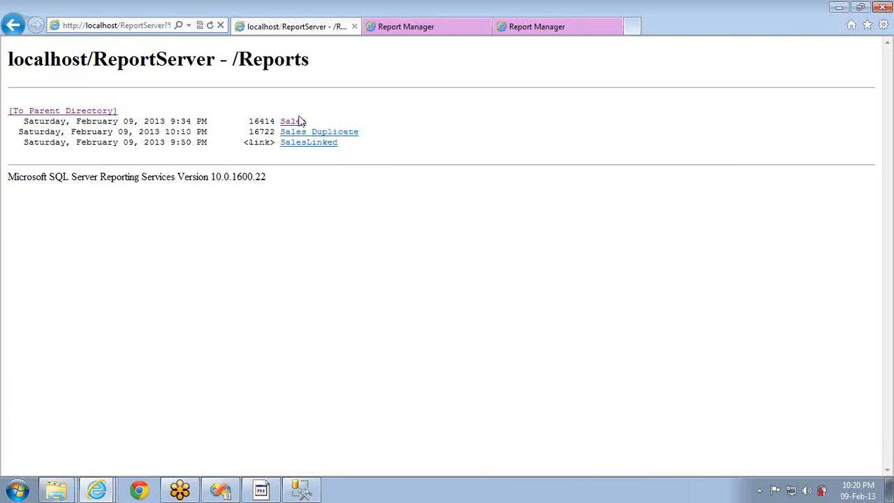
{"action": "left_click", "coordinate": [299, 122]}
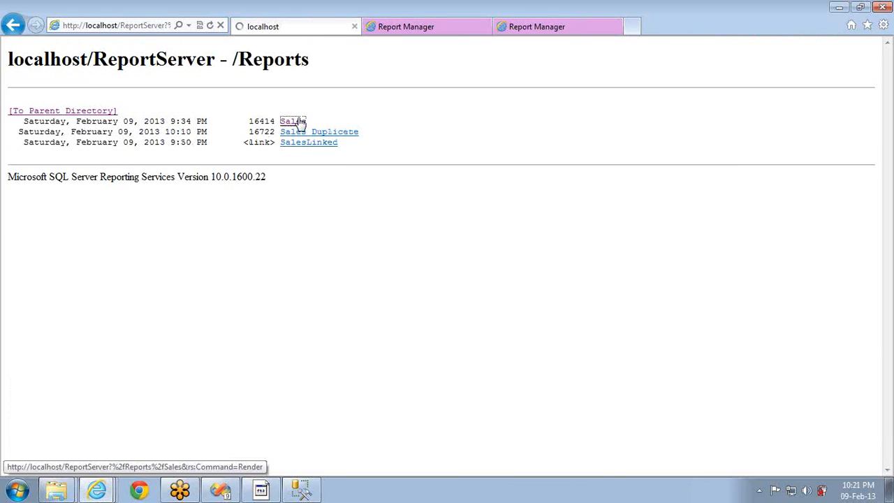
{"action": "left_click", "coordinate": [150, 27]}
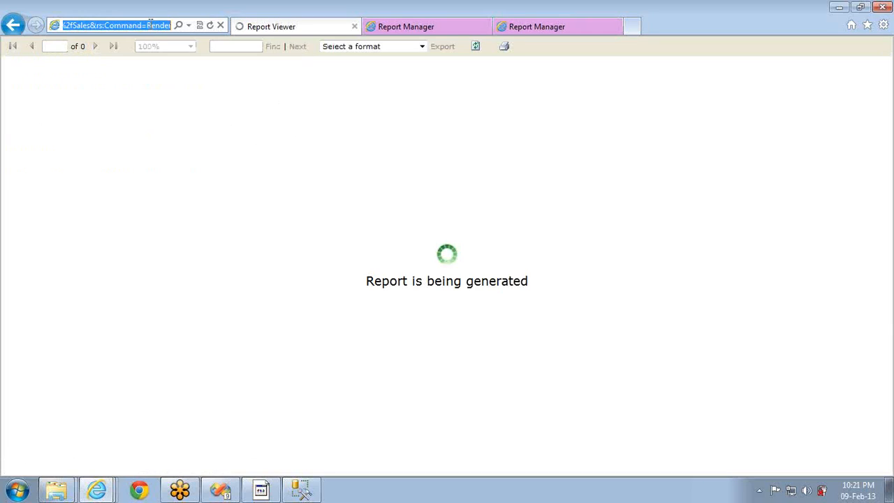
Give the e-mail subscription High priority, comment 'Just to test', the Two Min Schedule, and save it
{"action": "left_click", "coordinate": [532, 28]}
{"action": "left_click", "coordinate": [458, 31]}
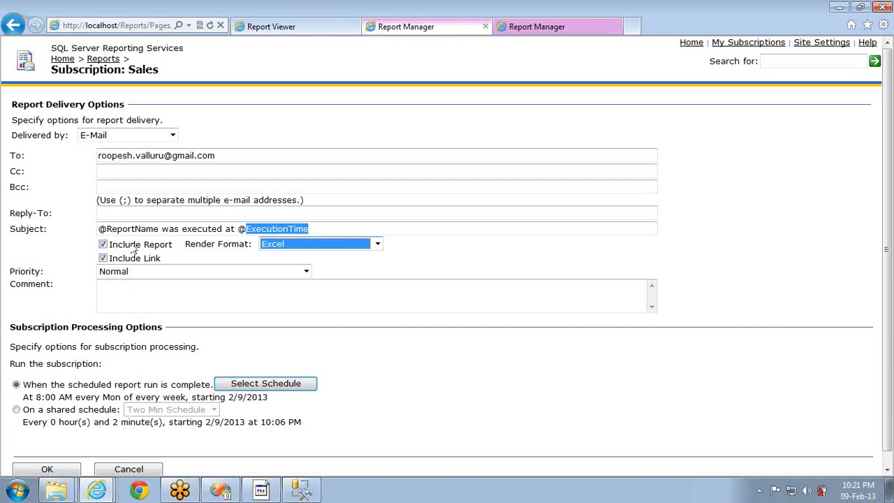
{"action": "left_click", "coordinate": [305, 272]}
{"action": "left_click", "coordinate": [176, 302]}
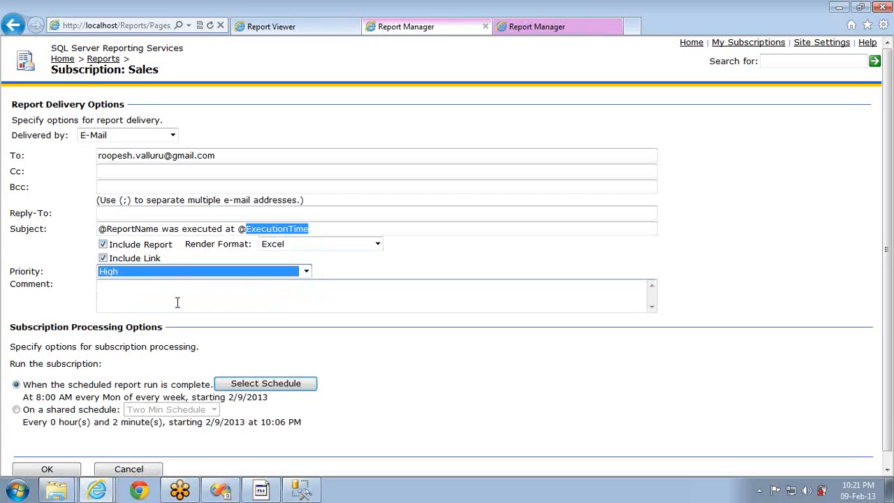
{"action": "left_click", "coordinate": [177, 301]}
{"action": "type", "text": "Just to test"}
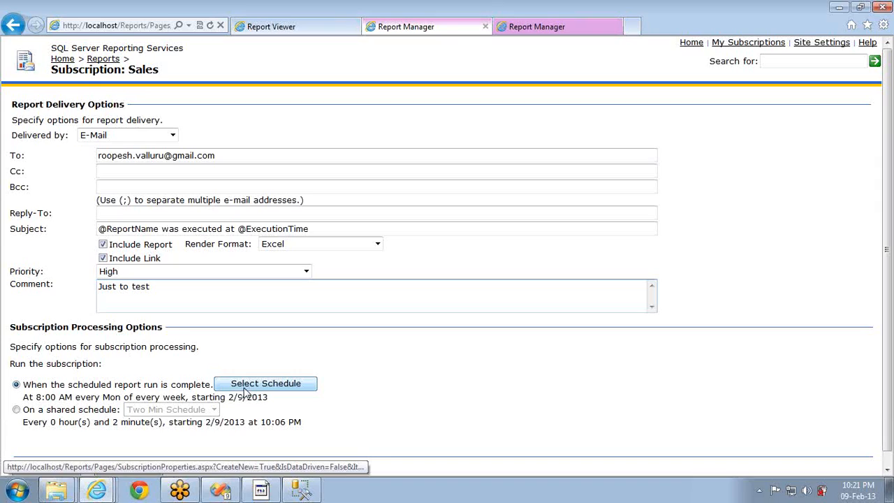
{"action": "left_click", "coordinate": [58, 410]}
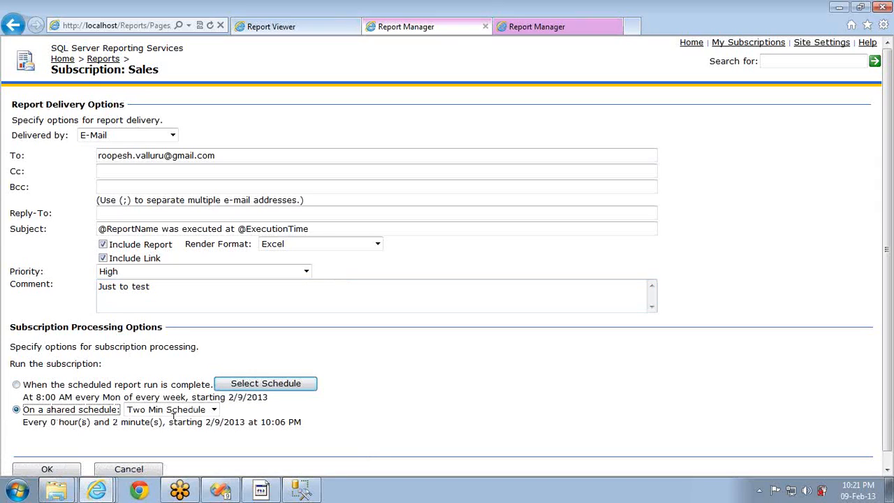
{"action": "left_click", "coordinate": [67, 470]}
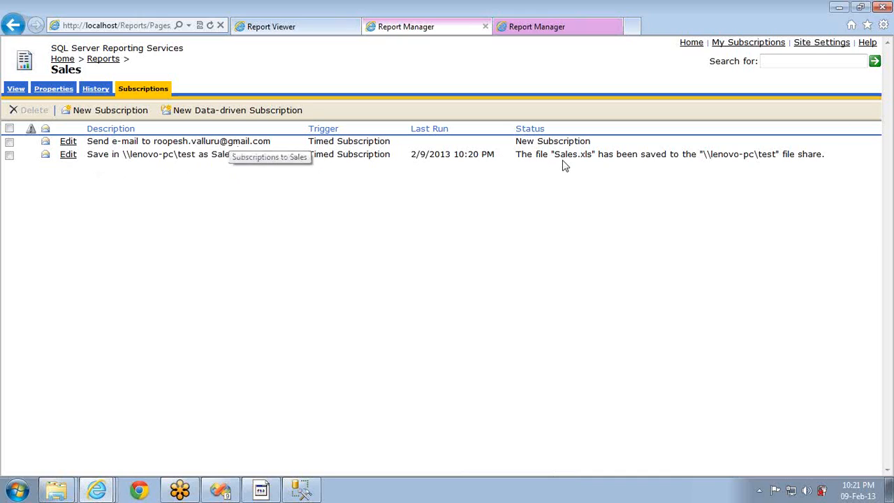
Open Sales.xls from the \\lenovo-pc\test folder in Excel
{"action": "key", "text": "alt+Tab"}
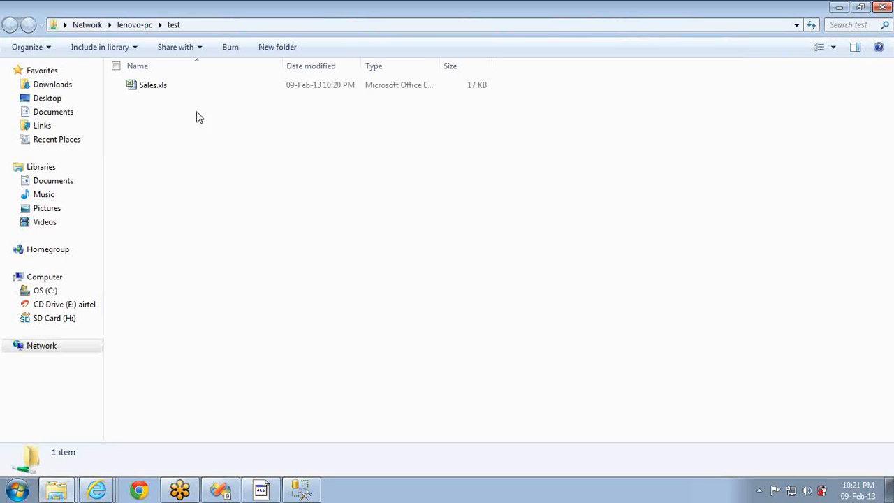
{"action": "left_click", "coordinate": [148, 89]}
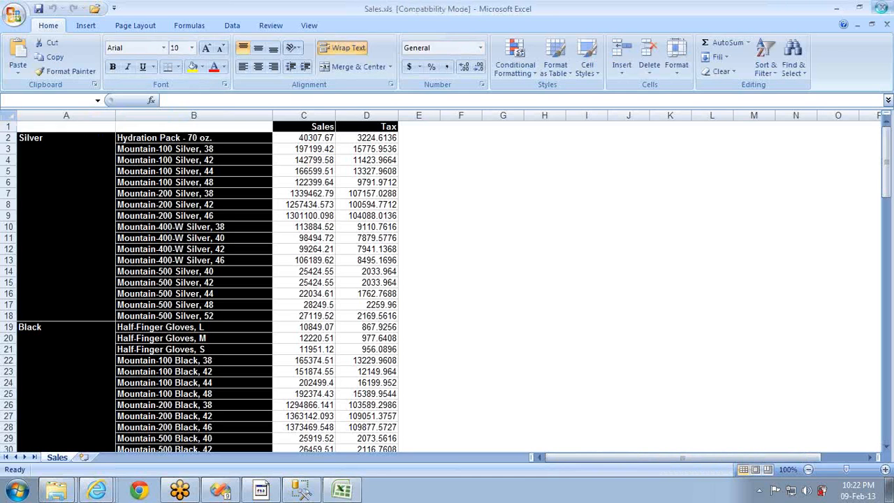
Close Excel and the folder, reopen \\lenovo-pc\test to check Sales_1.xls, then return to Report Manager
{"action": "left_click", "coordinate": [882, 9]}
{"action": "left_click", "coordinate": [882, 9]}
{"action": "key", "text": "alt+Tab"}
{"action": "key", "text": "alt+Tab"}
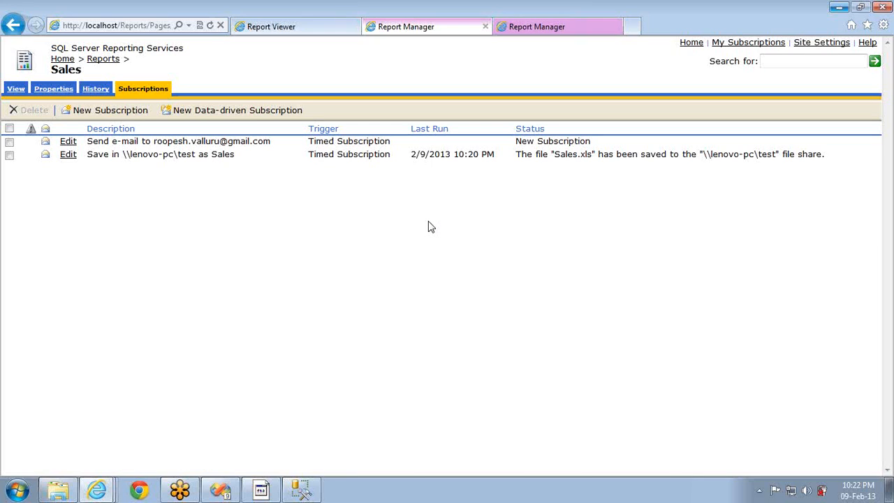
{"action": "key", "text": "super+r"}
{"action": "key", "text": "Return"}
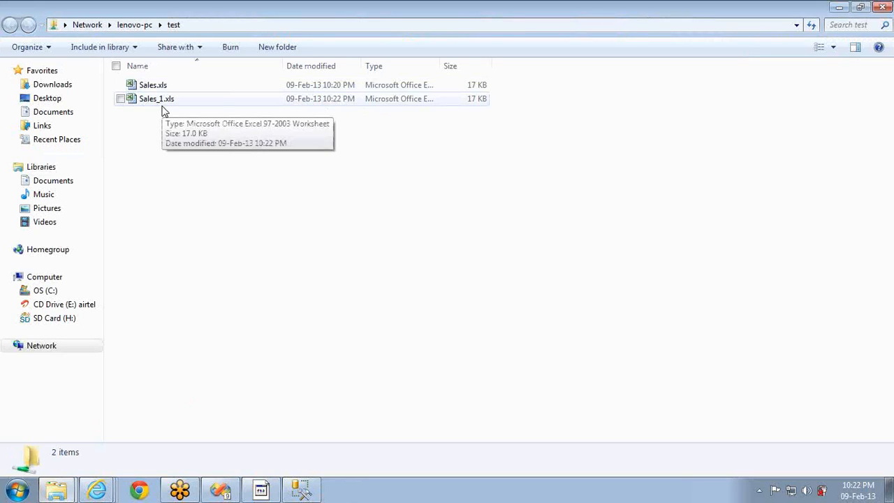
{"action": "key", "text": "alt+Tab"}
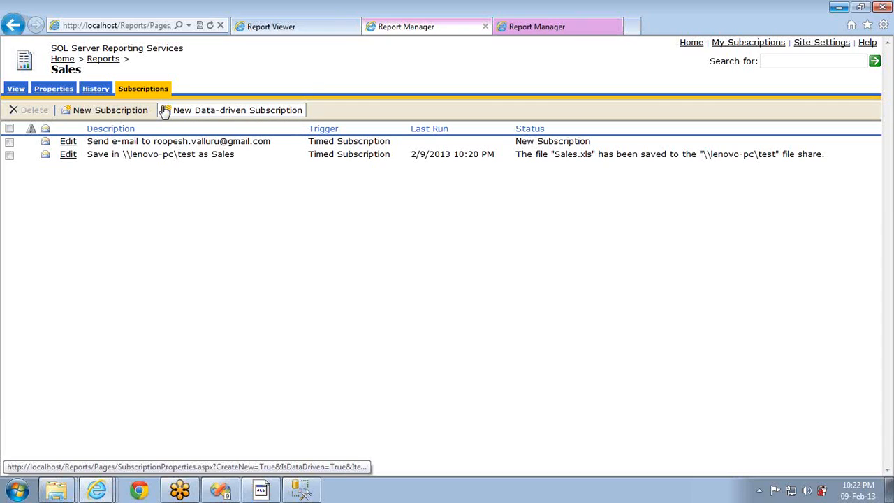
Refresh the subscriptions page and highlight the STARTTLS mail failure message in the Status column
{"action": "right_click", "coordinate": [174, 146]}
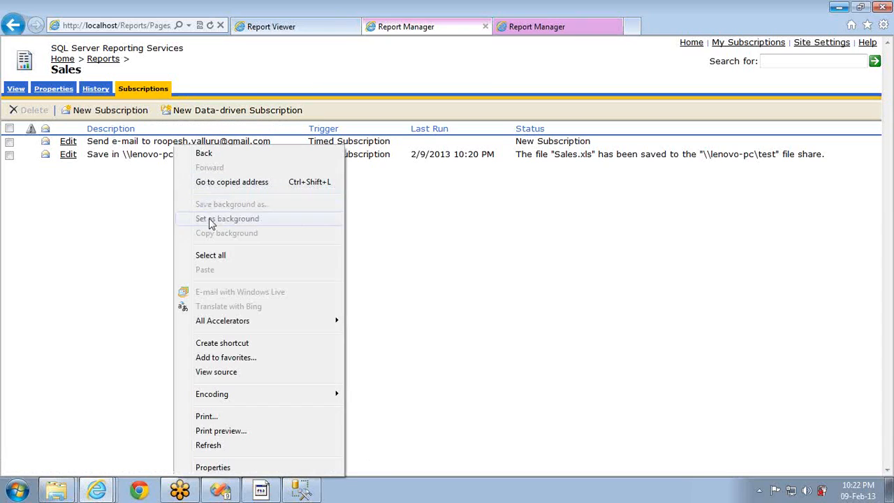
{"action": "left_click", "coordinate": [218, 445]}
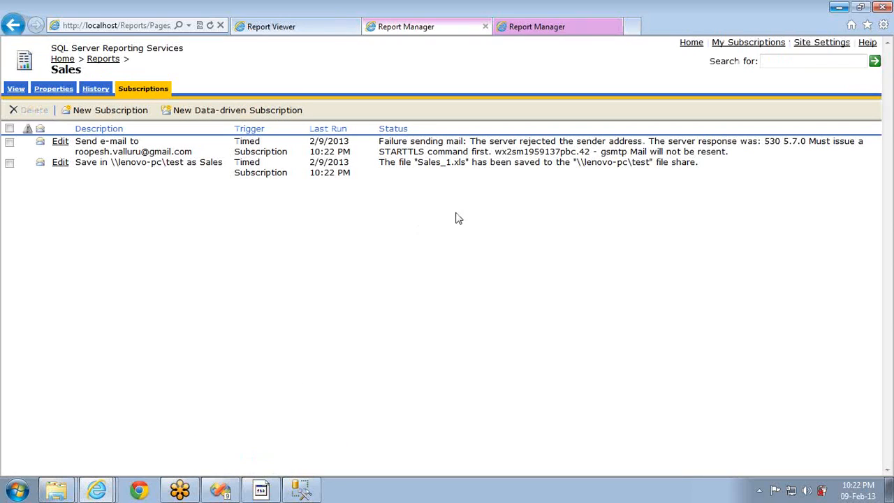
{"action": "left_click_drag", "start_coordinate": [379, 148], "coordinate": [472, 152]}
{"action": "double_click", "coordinate": [604, 141]}
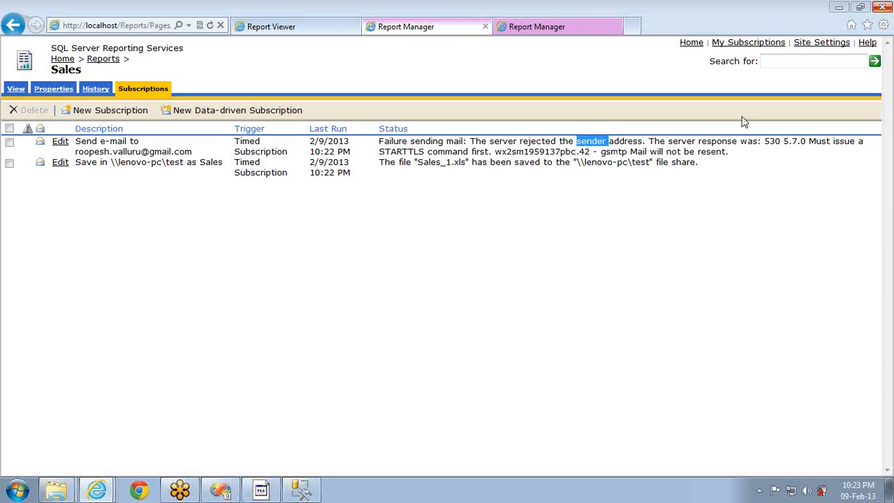
Start a data-driven Sales subscription, then clear the colorParam default on Sales Duplicate
{"action": "left_click", "coordinate": [239, 112]}
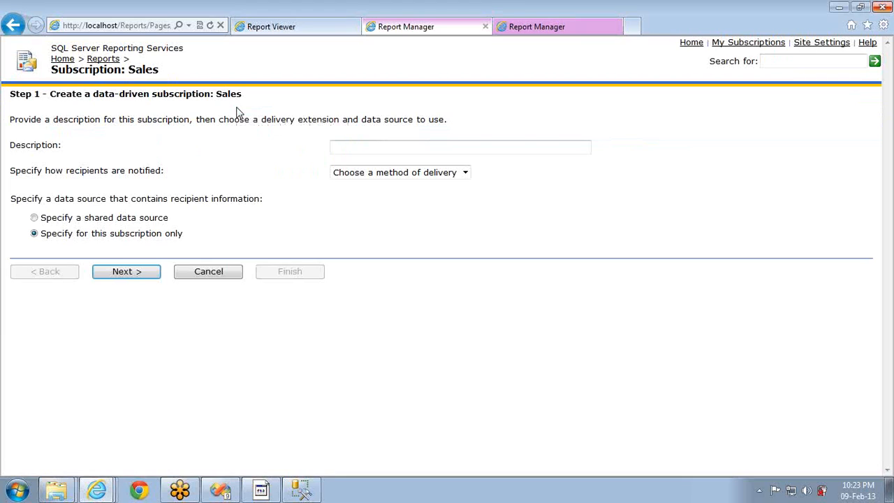
{"action": "left_click", "coordinate": [524, 30]}
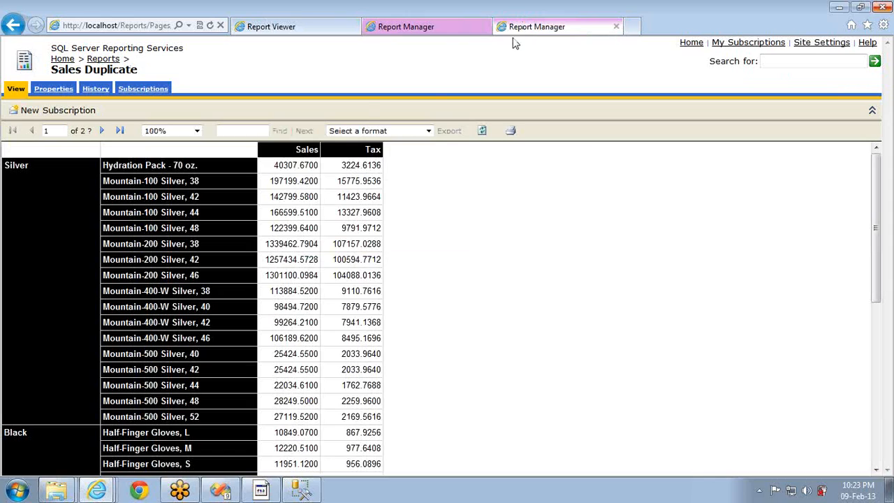
{"action": "left_click", "coordinate": [54, 93]}
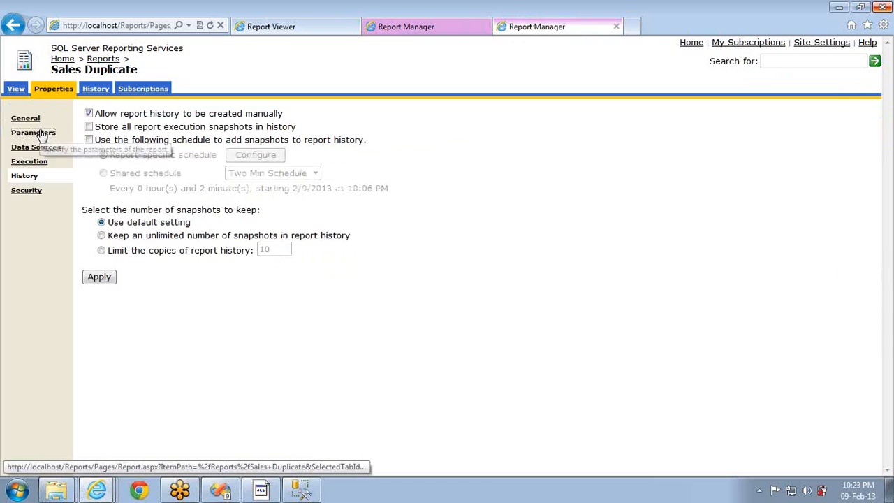
{"action": "left_click", "coordinate": [42, 134]}
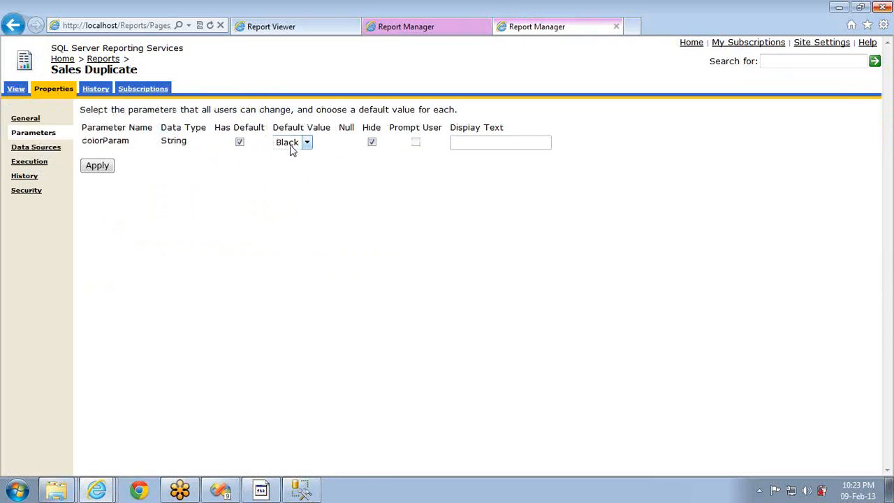
{"action": "left_click", "coordinate": [240, 143]}
{"action": "left_click", "coordinate": [106, 170]}
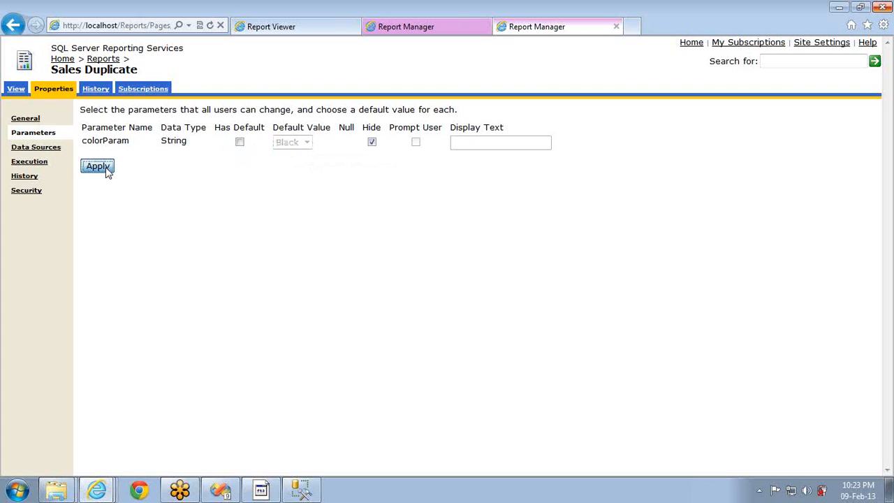
Open a new Sales Duplicate subscription and review the colorParam value choices
{"action": "left_click", "coordinate": [142, 91]}
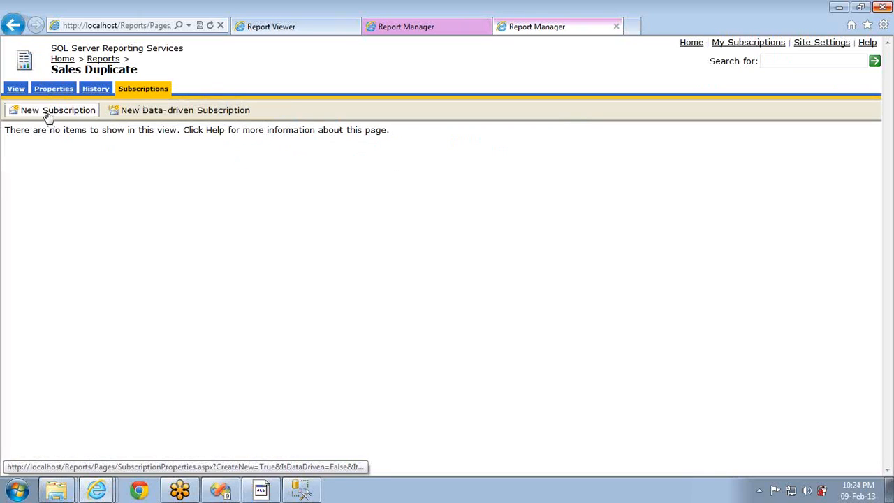
{"action": "left_click", "coordinate": [47, 113]}
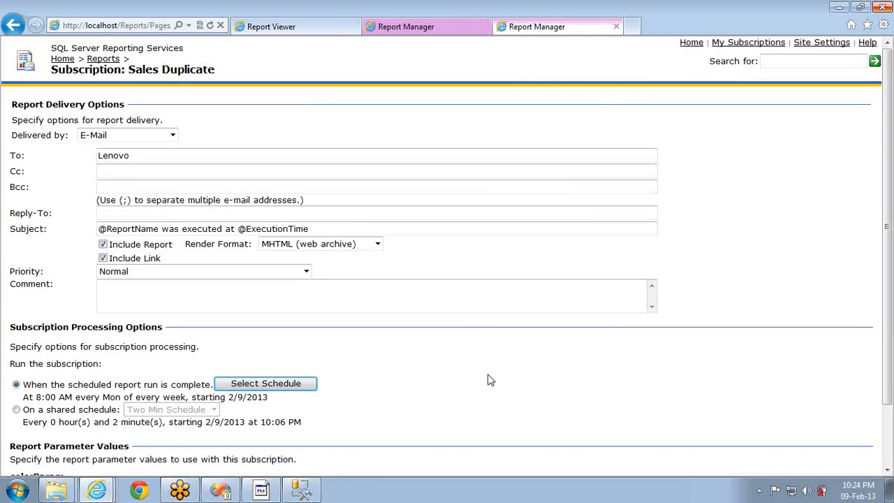
{"action": "scroll", "coordinate": [491, 379], "scroll_direction": "down", "scroll_amount": 2}
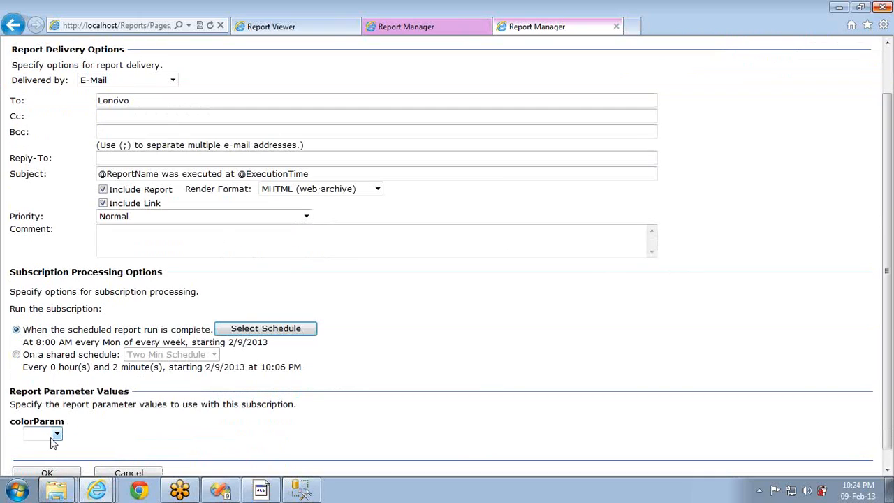
{"action": "left_click", "coordinate": [58, 434]}
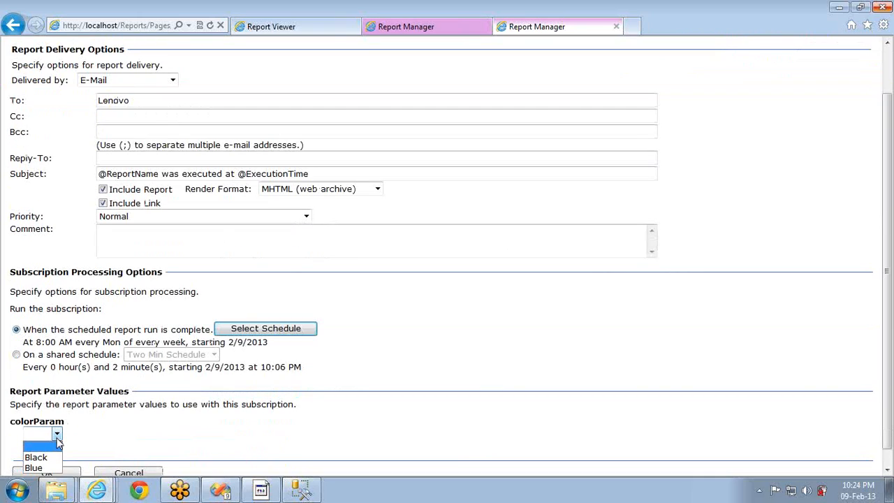
{"action": "left_click", "coordinate": [380, 335]}
{"action": "scroll", "coordinate": [380, 335], "scroll_direction": "up", "scroll_amount": 2}
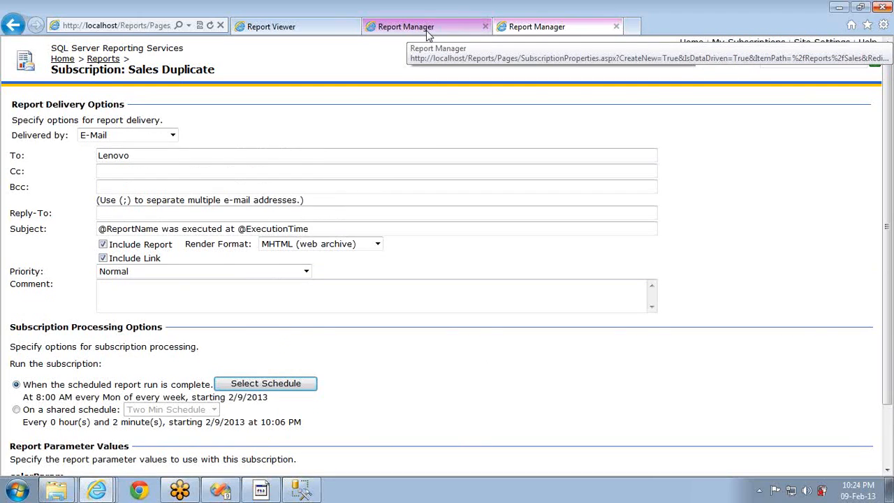
Describe the subscription as 'DataDriven', choose Windows File Share delivery, and advance to Step 2
{"action": "left_click", "coordinate": [426, 30]}
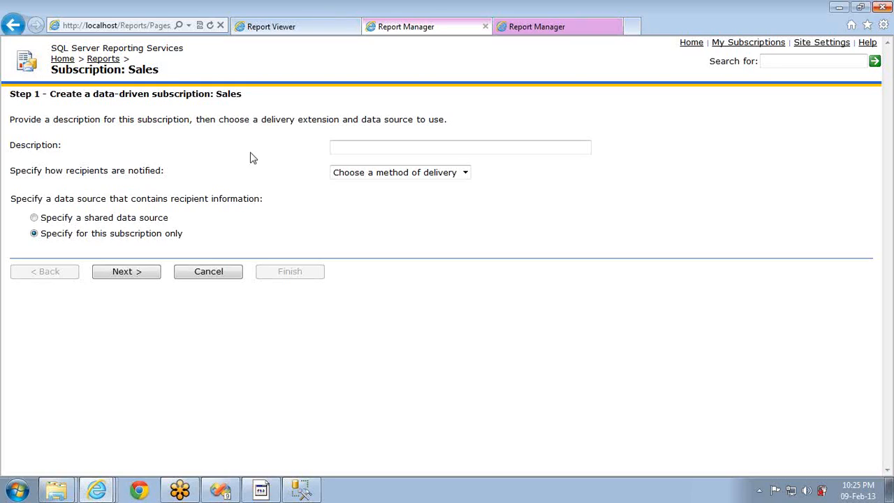
{"action": "left_click", "coordinate": [336, 148]}
{"action": "key", "text": "Return"}
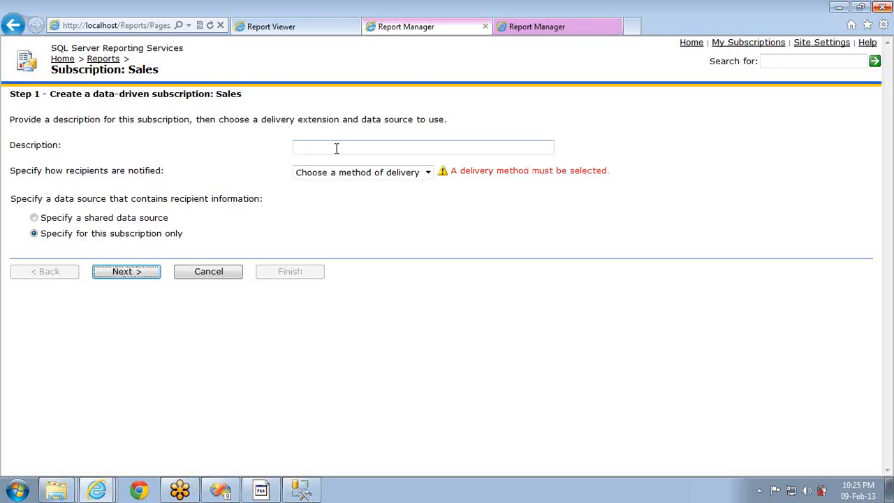
{"action": "left_click", "coordinate": [336, 148]}
{"action": "type", "text": "DataDriven"}
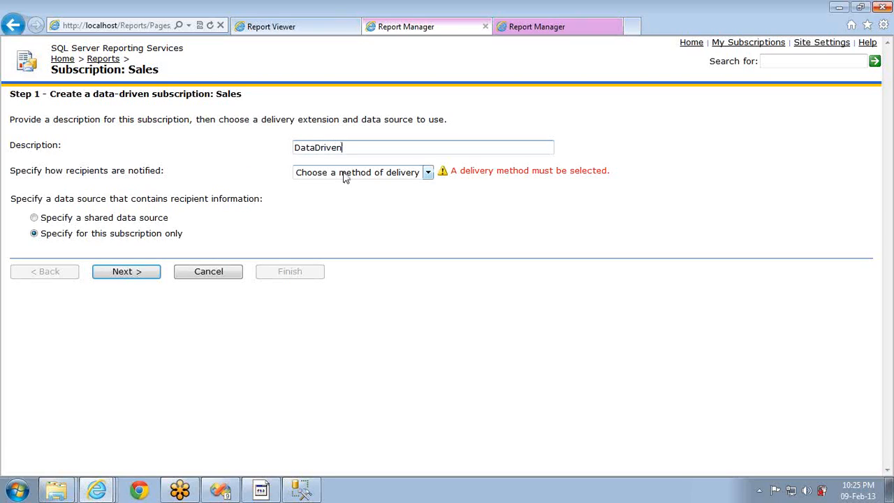
{"action": "left_click", "coordinate": [343, 175]}
{"action": "left_click", "coordinate": [336, 196]}
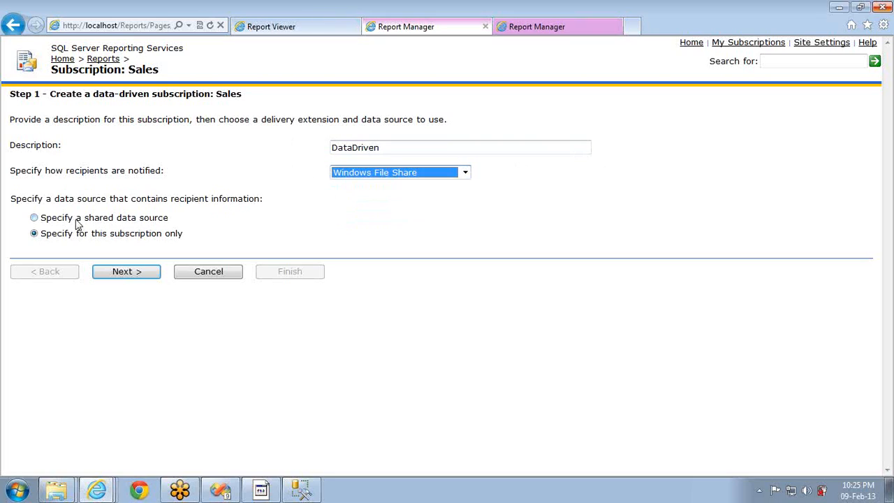
{"action": "left_click", "coordinate": [128, 274]}
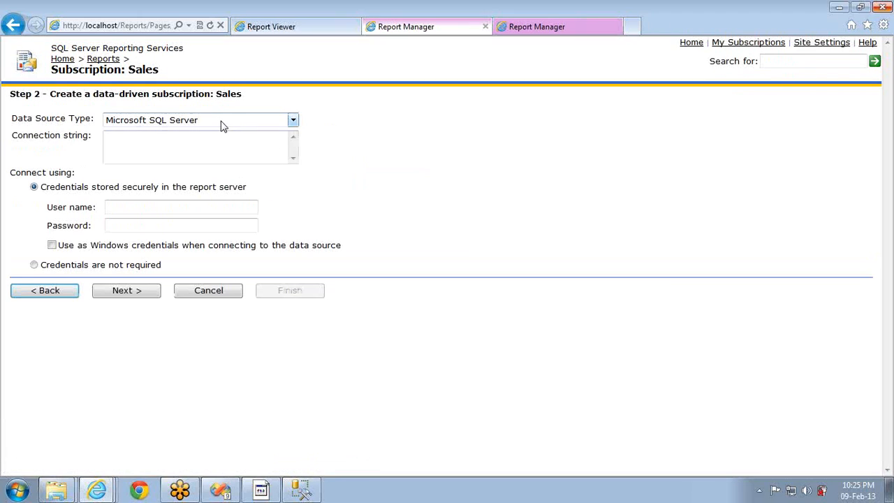
Copy the ADV data source's connection string into the subscription's Connection string field
{"action": "left_click", "coordinate": [201, 146]}
{"action": "left_click", "coordinate": [510, 27]}
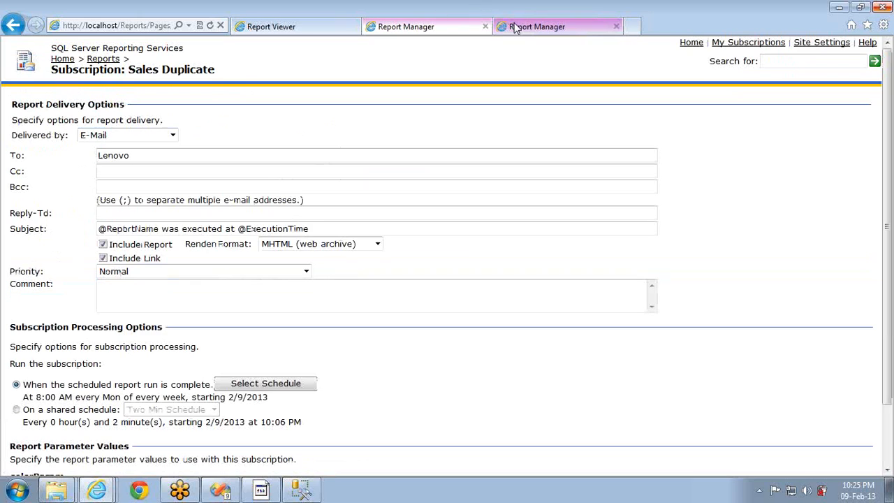
{"action": "left_click", "coordinate": [69, 59]}
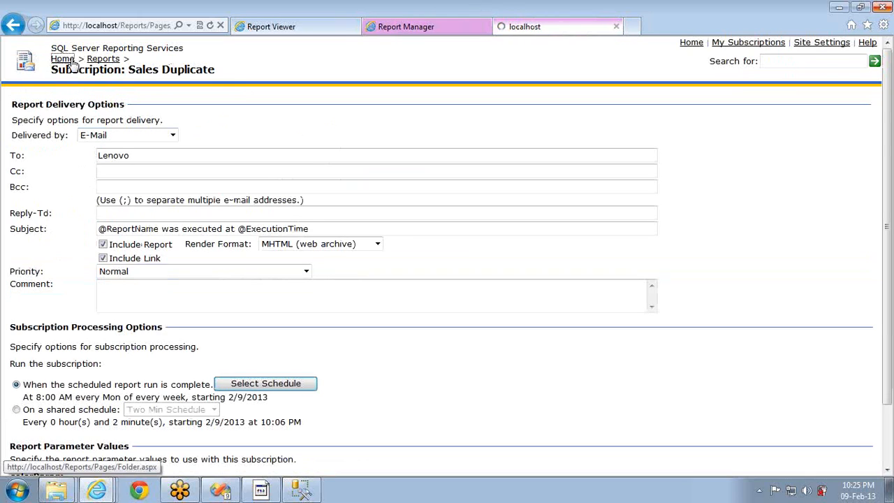
{"action": "left_click", "coordinate": [51, 129]}
{"action": "left_click", "coordinate": [30, 130]}
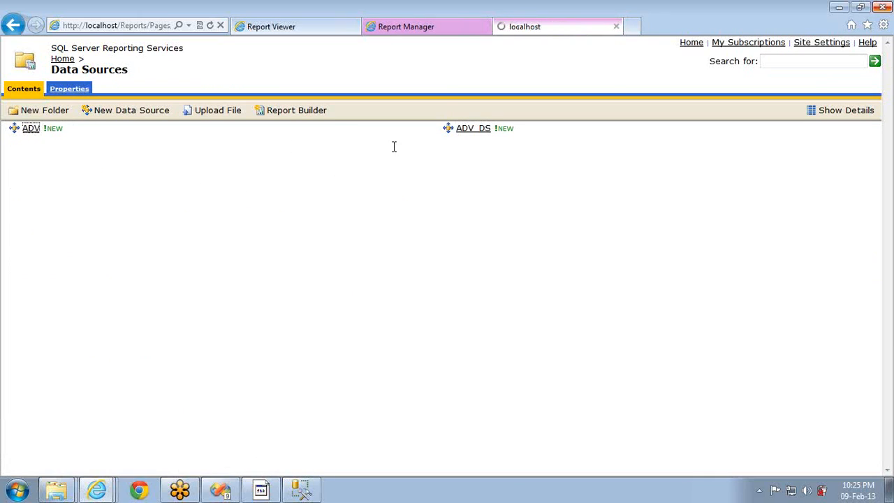
{"action": "left_click", "coordinate": [215, 220]}
{"action": "key", "text": "ctrl+a"}
{"action": "key", "text": "ctrl+c"}
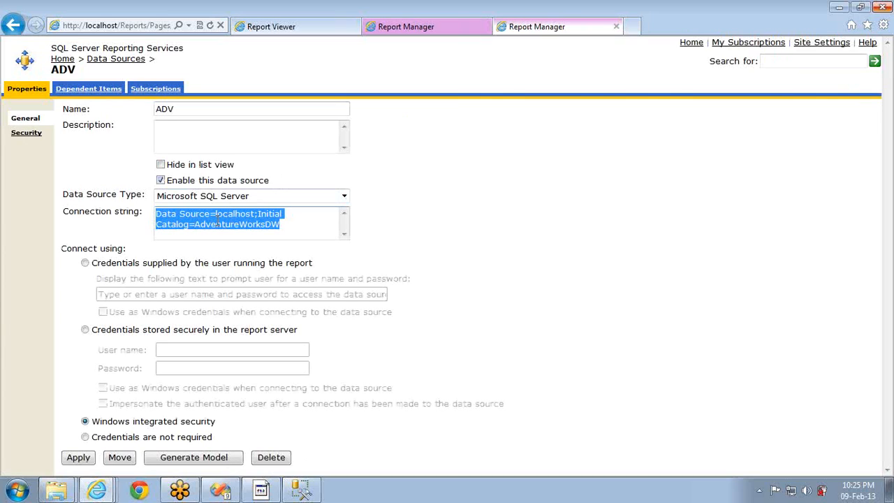
{"action": "left_click", "coordinate": [412, 30]}
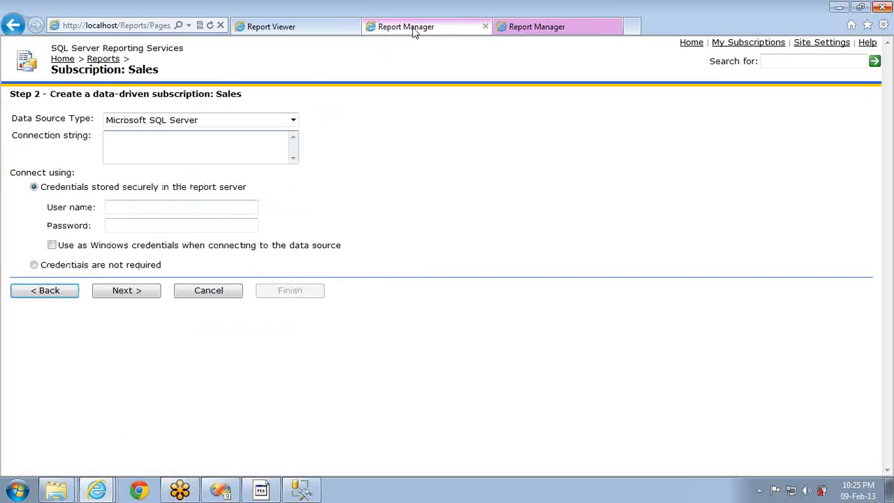
{"action": "key", "text": "ctrl+v"}
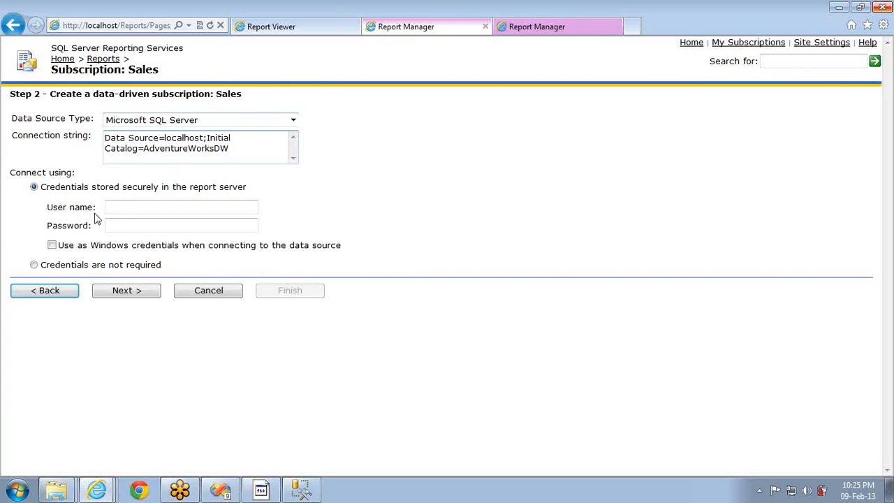
Store SQL credentials with user name sa and its password, then continue to the query step
{"action": "left_click", "coordinate": [58, 246]}
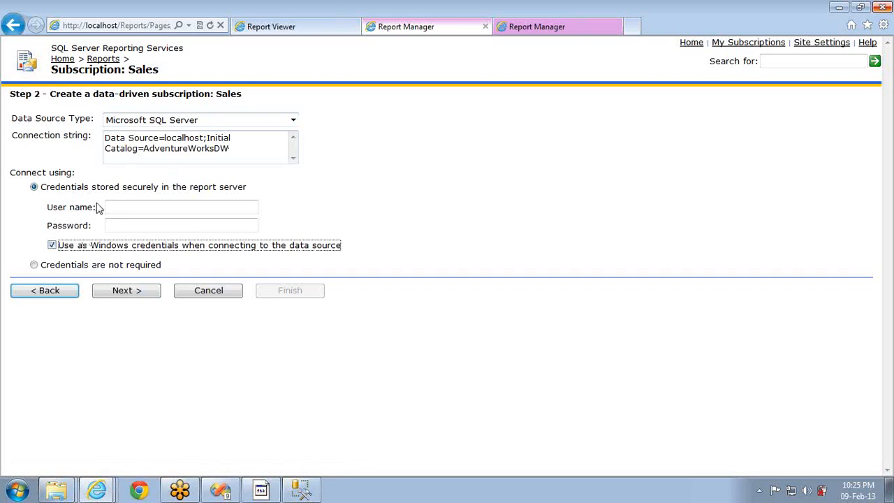
{"action": "left_click", "coordinate": [59, 247]}
{"action": "left_click", "coordinate": [128, 207]}
{"action": "type", "text": "sa"}
{"action": "key", "text": "Tab"}
{"action": "type", "text": "•••••••"}
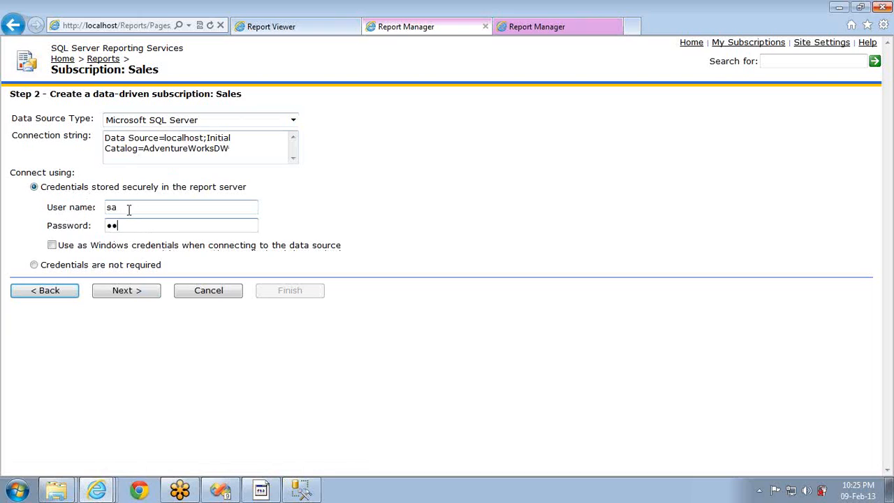
{"action": "left_click", "coordinate": [133, 291]}
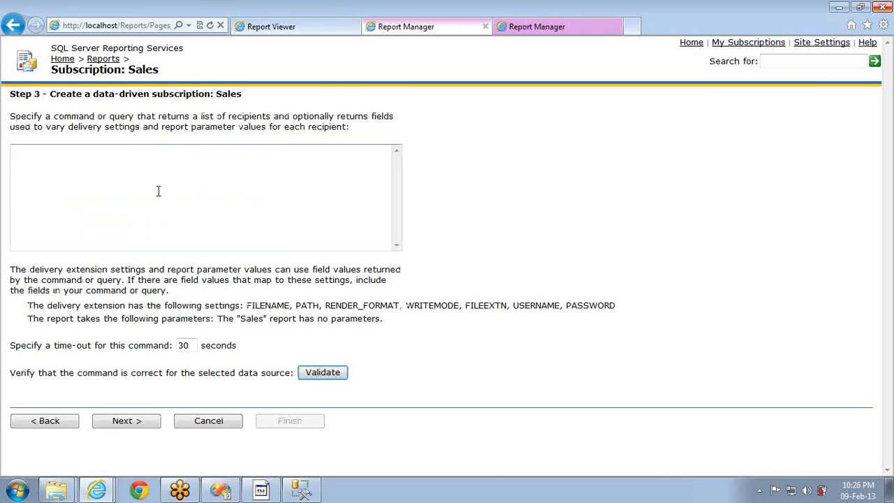
Enter the recipient query 'select * from dimproduct' and continue to the Step 4 delivery settings
{"action": "type", "text": "select * from dimproduct"}
{"action": "left_click", "coordinate": [153, 423]}
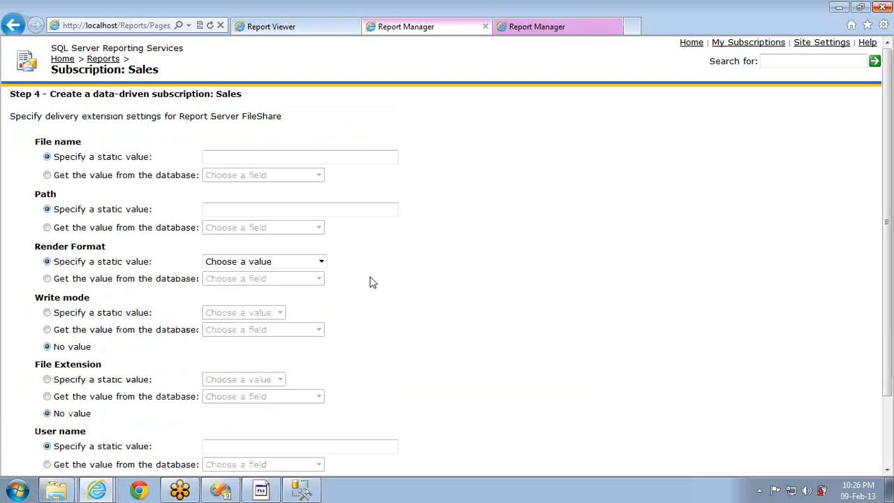
Map the file name to the Color field and the path to the FrenchDescription field
{"action": "scroll", "coordinate": [479, 250], "scroll_direction": "down", "scroll_amount": 2}
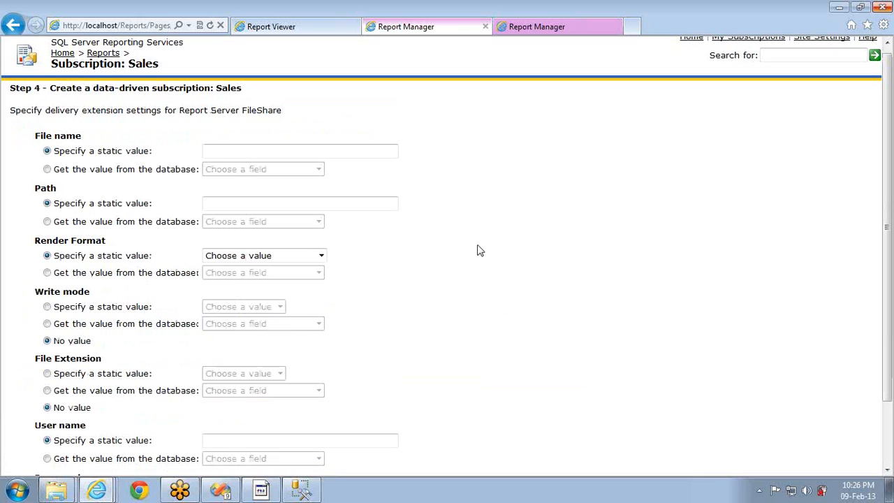
{"action": "scroll", "coordinate": [480, 250], "scroll_direction": "up", "scroll_amount": 2}
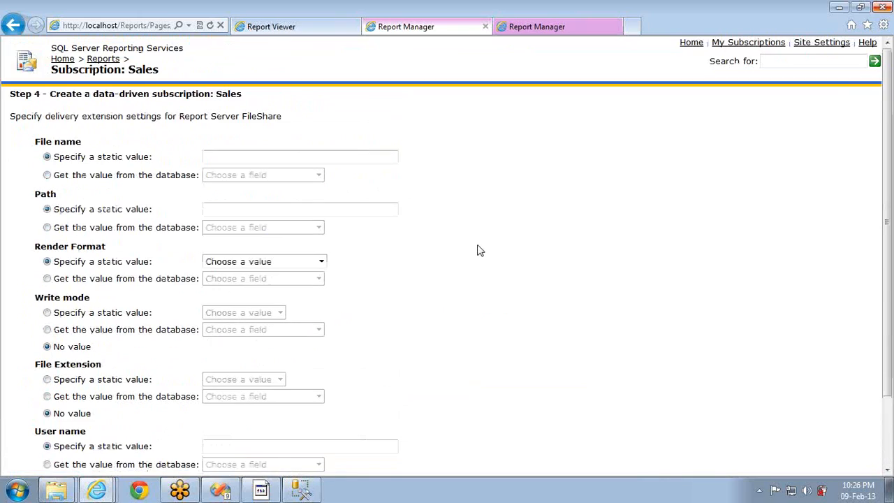
{"action": "left_click", "coordinate": [214, 158]}
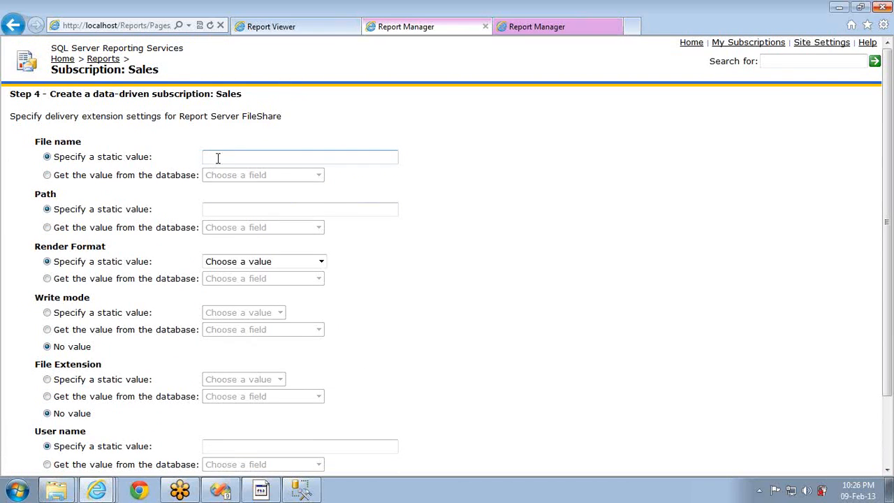
{"action": "type", "text": "Sales"}
{"action": "left_click", "coordinate": [63, 176]}
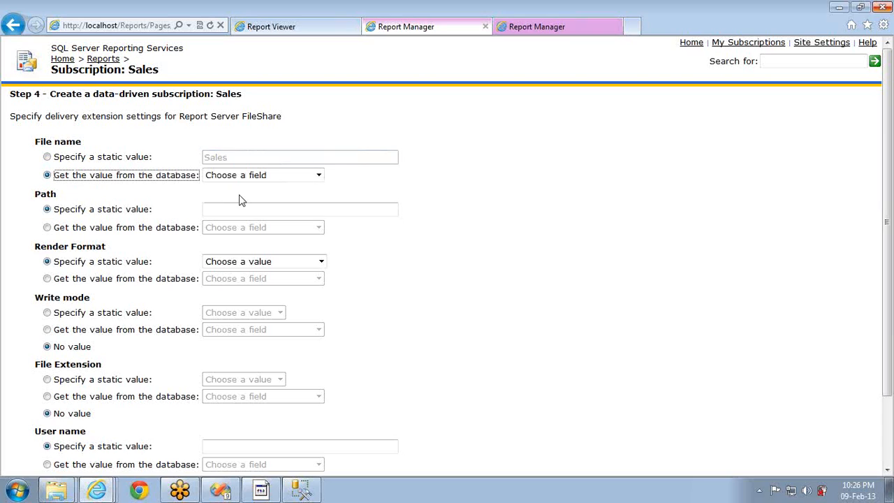
{"action": "left_click", "coordinate": [260, 178]}
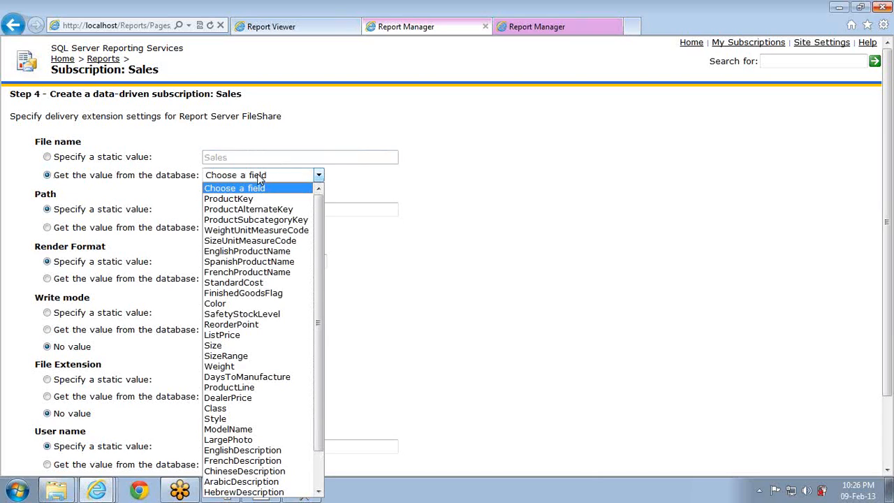
{"action": "left_click", "coordinate": [219, 304]}
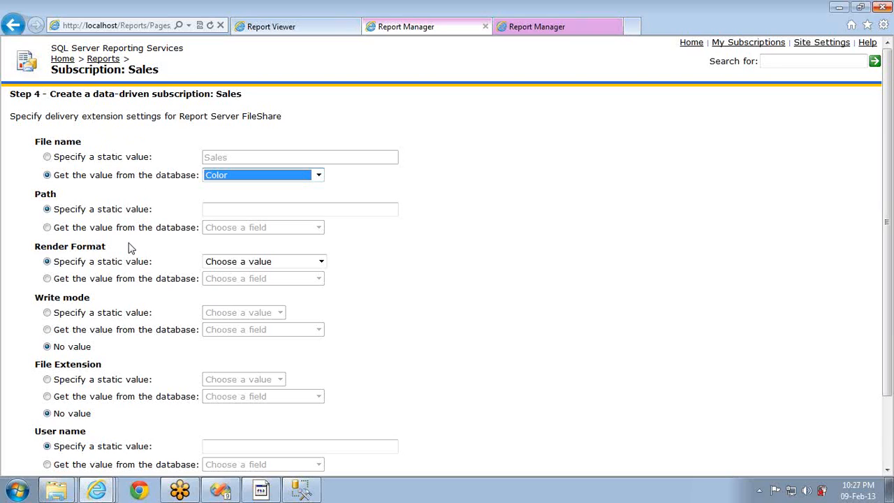
{"action": "left_click", "coordinate": [106, 229]}
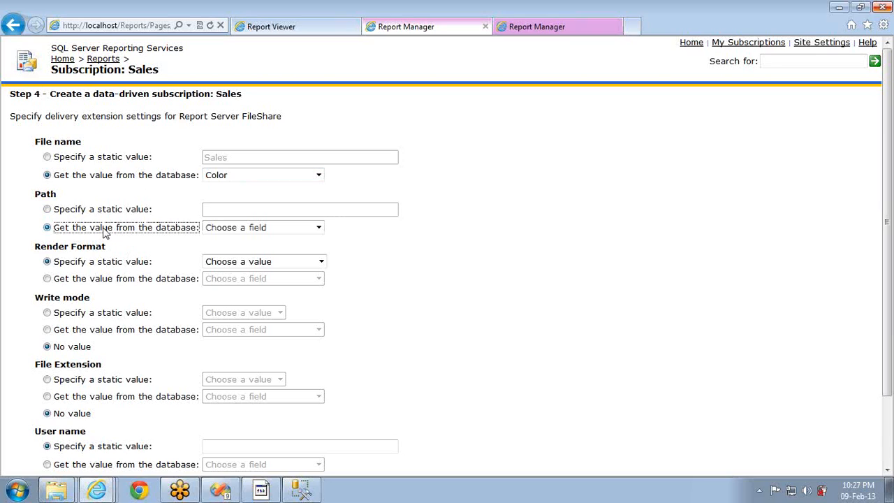
{"action": "left_click", "coordinate": [256, 231]}
{"action": "left_click", "coordinate": [253, 278]}
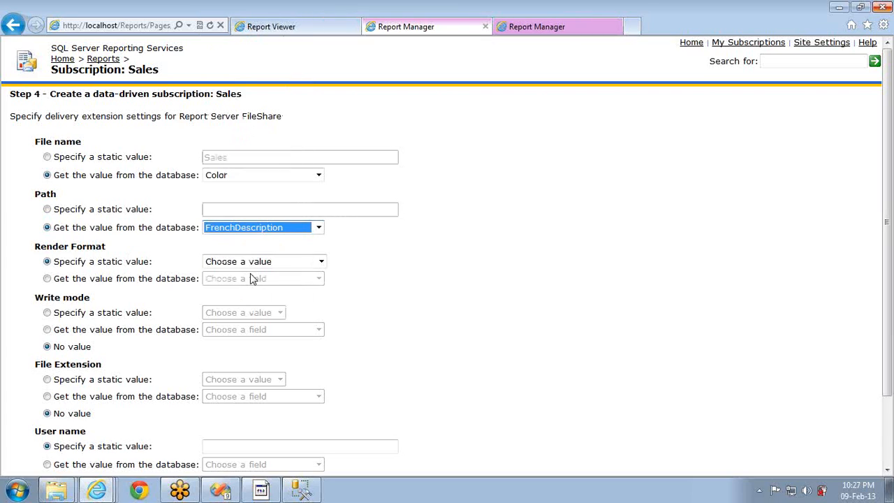
Take the render format from the Size field and leave write mode with no value
{"action": "left_click", "coordinate": [79, 283]}
{"action": "left_click", "coordinate": [79, 284]}
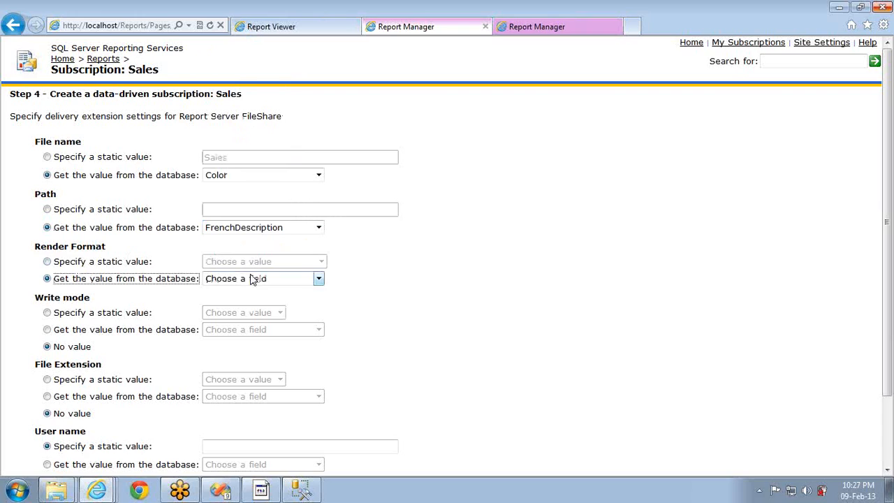
{"action": "left_click", "coordinate": [133, 263]}
{"action": "left_click", "coordinate": [271, 261]}
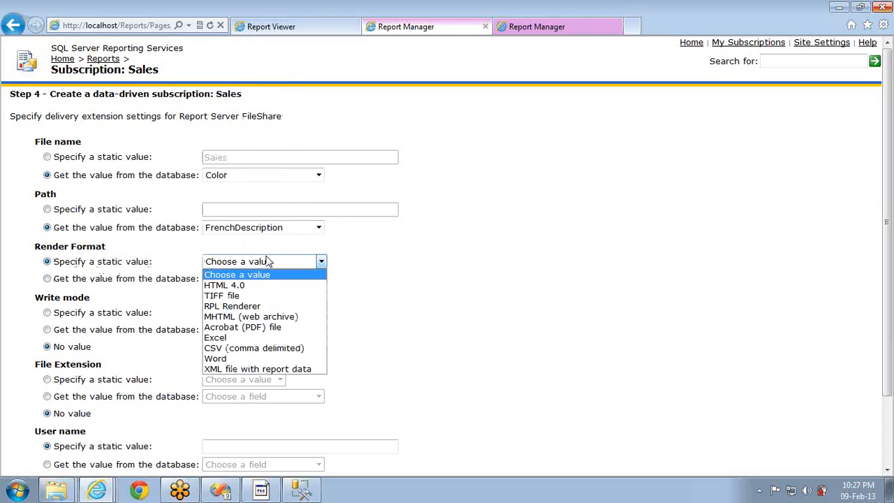
{"action": "left_click", "coordinate": [102, 284]}
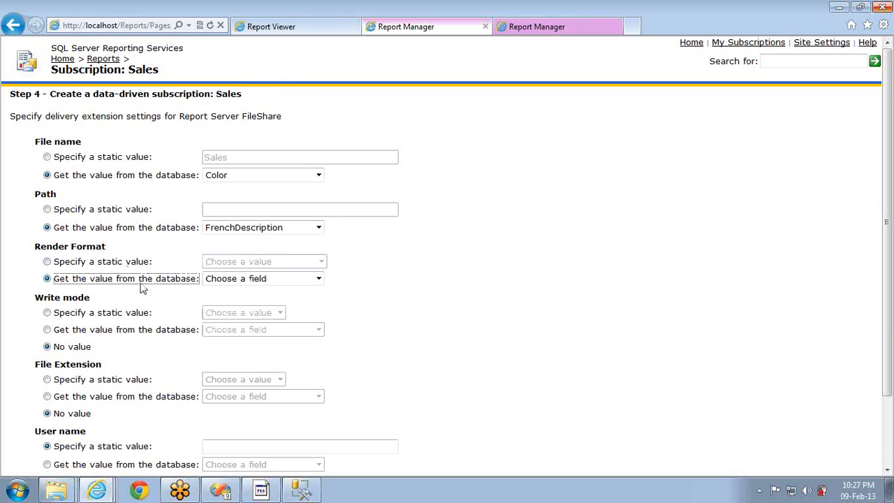
{"action": "left_click", "coordinate": [257, 279]}
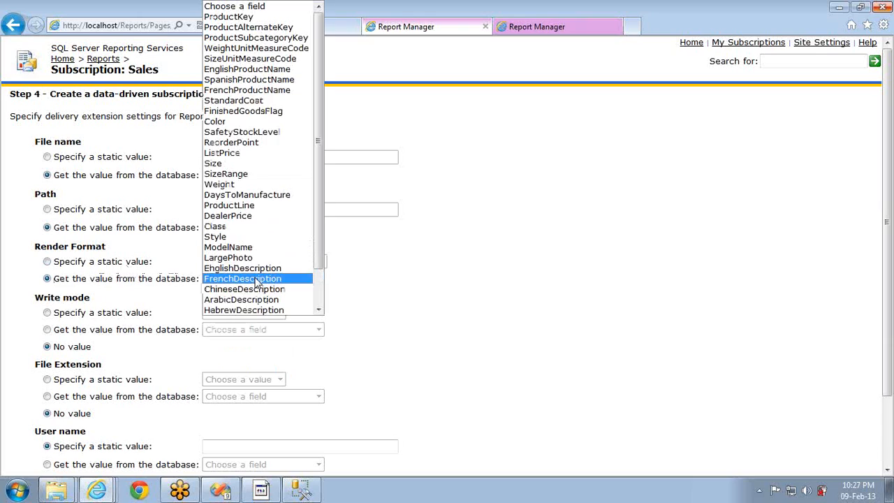
{"action": "left_click", "coordinate": [237, 164]}
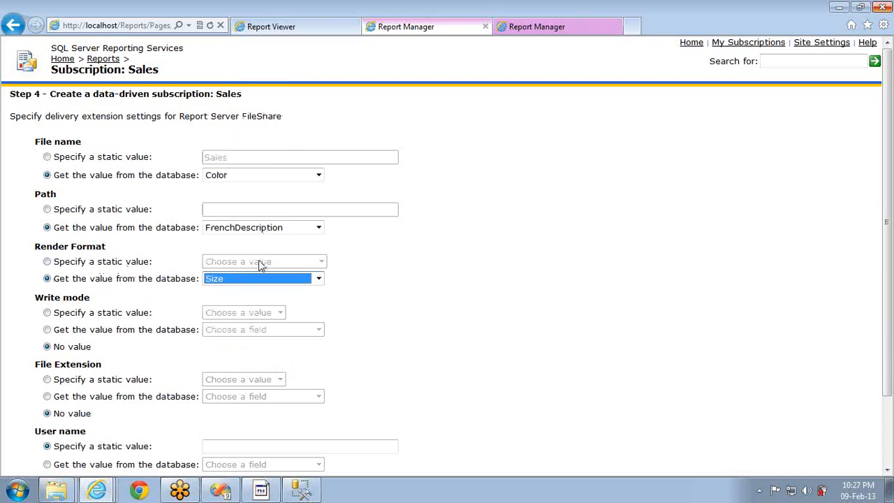
{"action": "left_click", "coordinate": [54, 313]}
{"action": "left_click", "coordinate": [240, 316]}
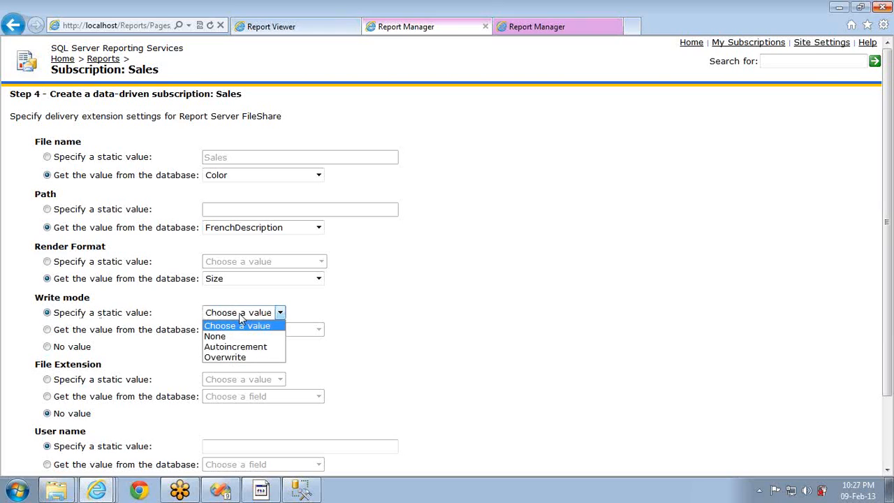
{"action": "double_click", "coordinate": [72, 349]}
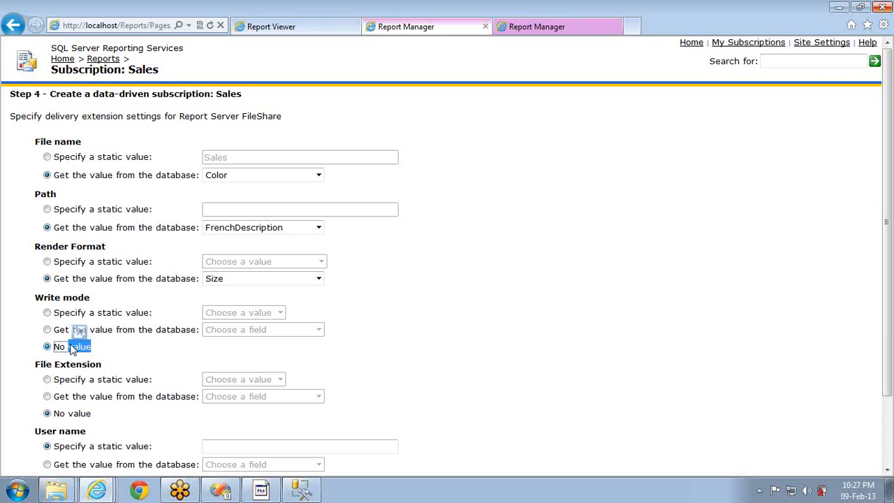
Set the file extension option to No value
{"action": "left_click", "coordinate": [98, 380]}
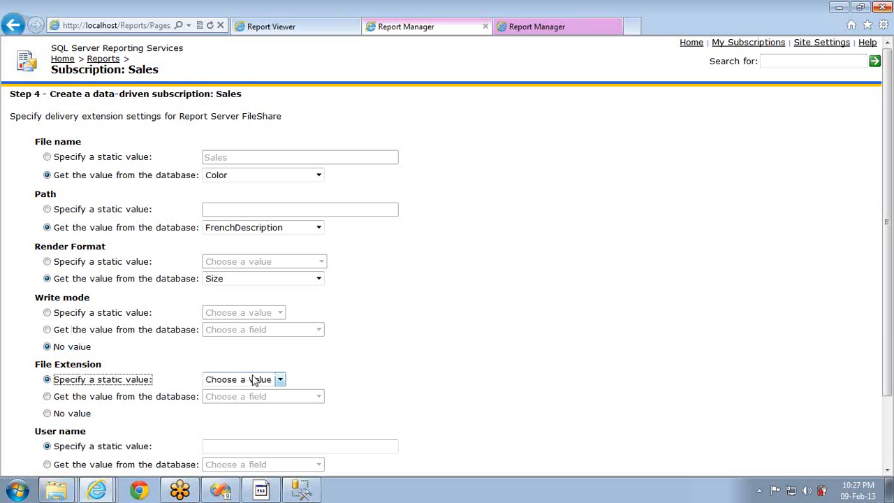
{"action": "left_click", "coordinate": [255, 381]}
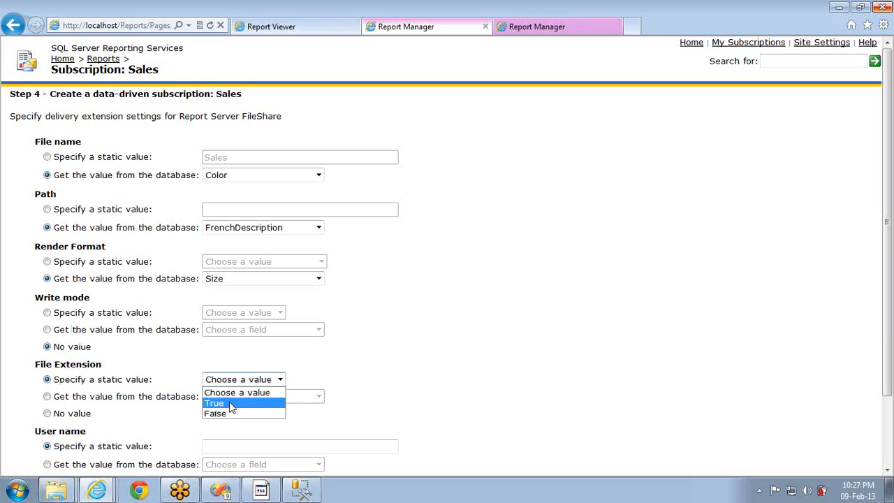
{"action": "left_click", "coordinate": [124, 404]}
{"action": "double_click", "coordinate": [124, 404]}
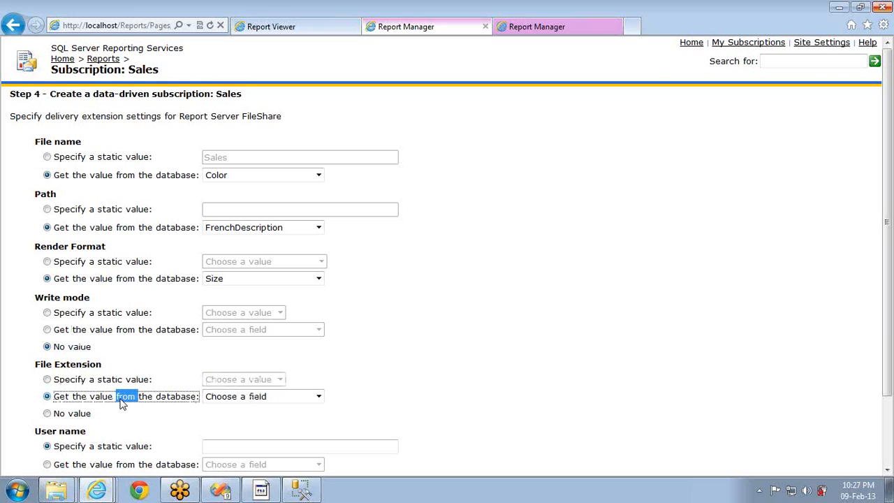
{"action": "left_click", "coordinate": [253, 400]}
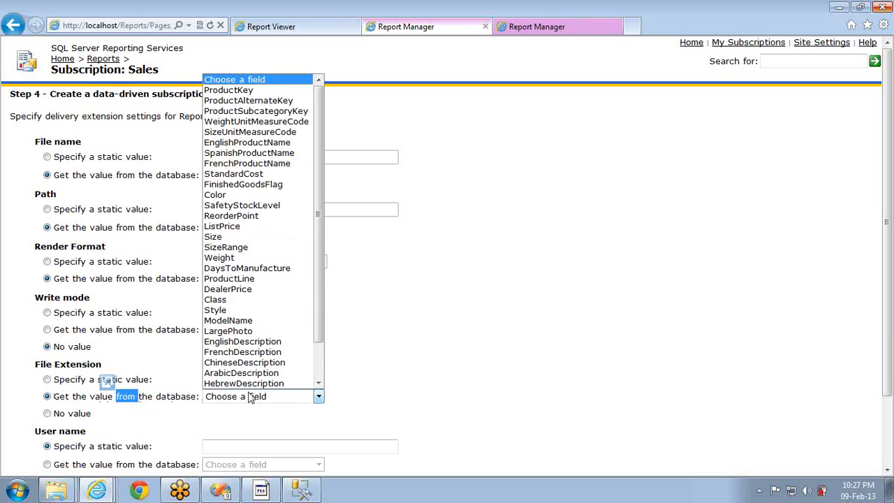
{"action": "left_click", "coordinate": [245, 385]}
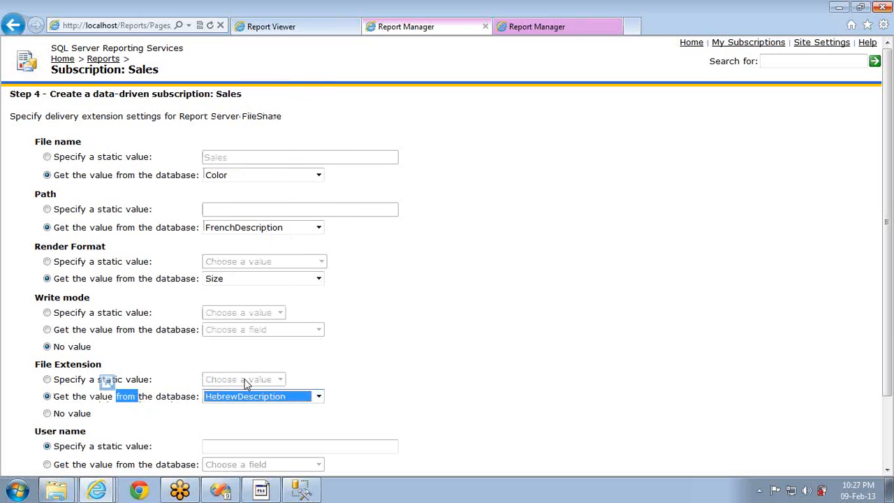
{"action": "left_click", "coordinate": [64, 418]}
Enter the file share account's user name and password
{"action": "scroll", "coordinate": [429, 381], "scroll_direction": "down", "scroll_amount": 3}
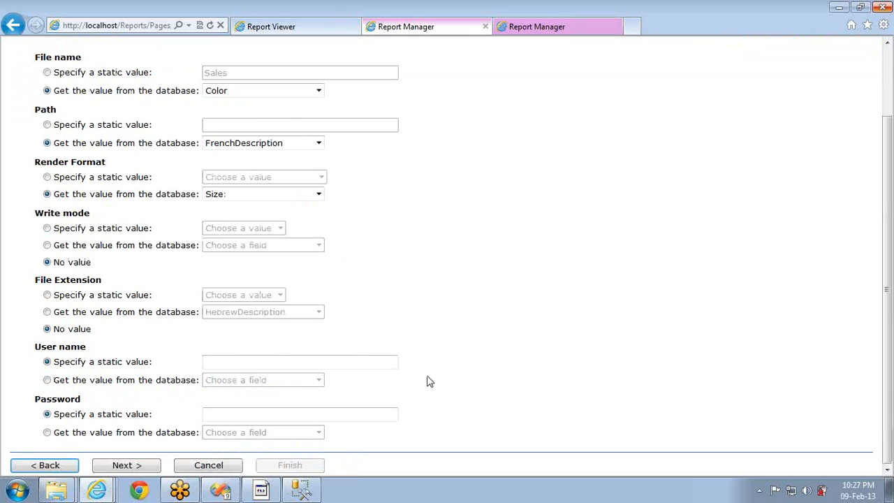
{"action": "left_click", "coordinate": [221, 361]}
{"action": "type", "text": "Lenovo"}
{"action": "key", "text": "Tab"}
{"action": "key", "text": "Tab"}
{"action": "type", "text": "1234"}
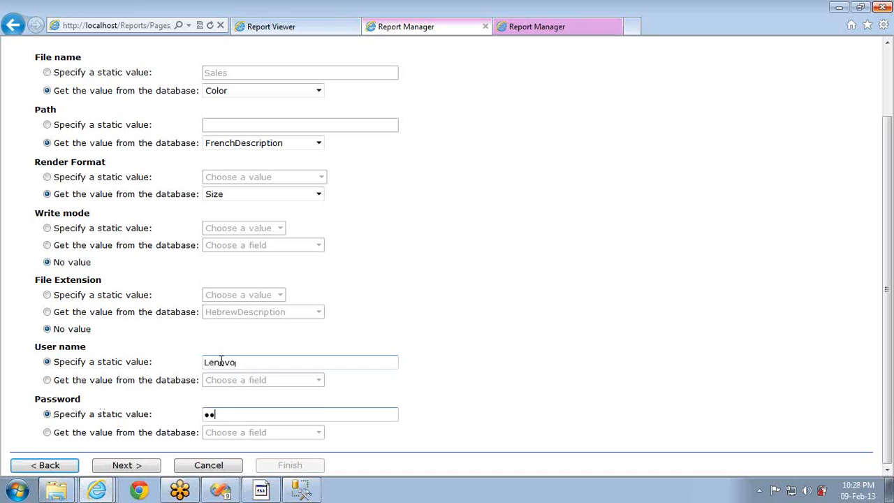
Pass the parameter step, choose the shared Two Min Schedule, and finish the subscription
{"action": "left_click", "coordinate": [126, 464]}
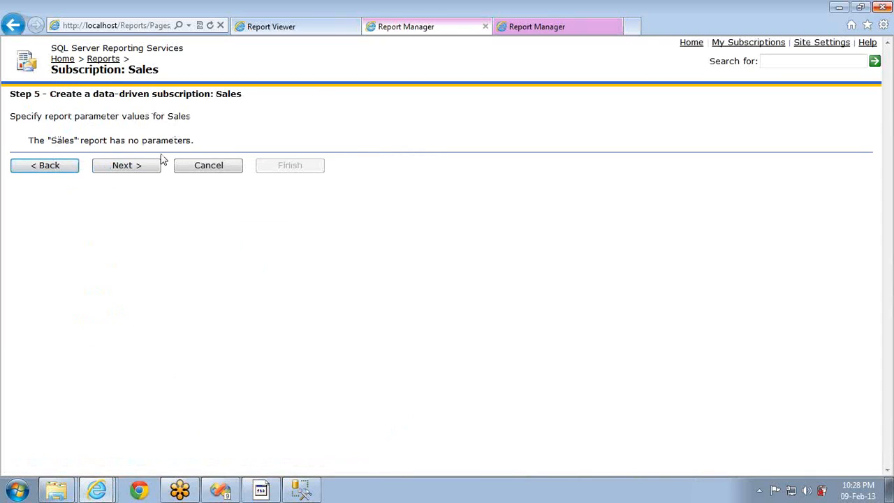
{"action": "left_click", "coordinate": [126, 168]}
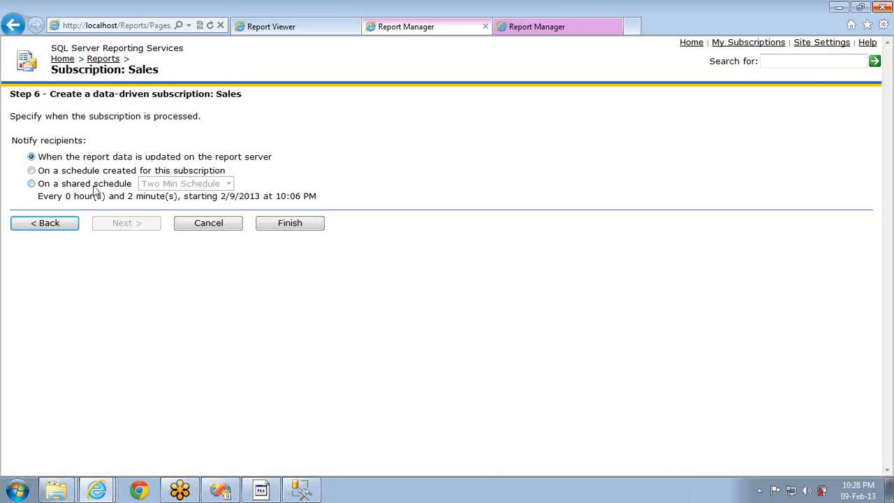
{"action": "left_click", "coordinate": [56, 222]}
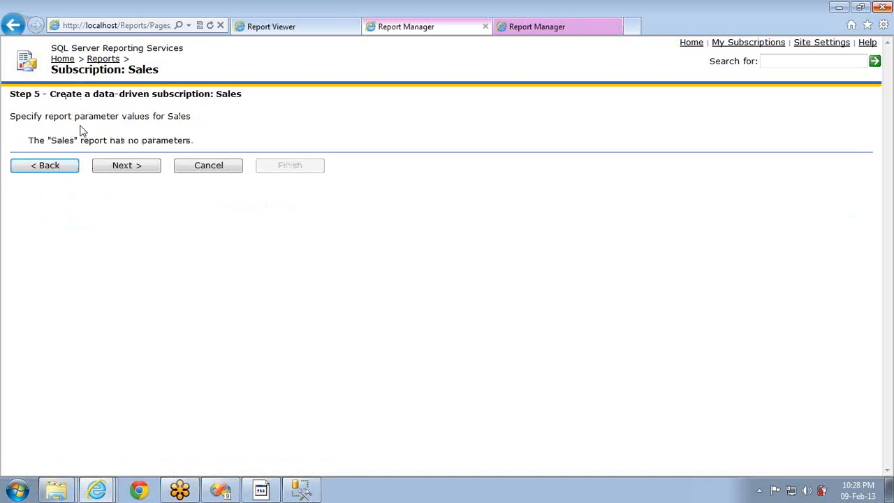
{"action": "left_click", "coordinate": [125, 168]}
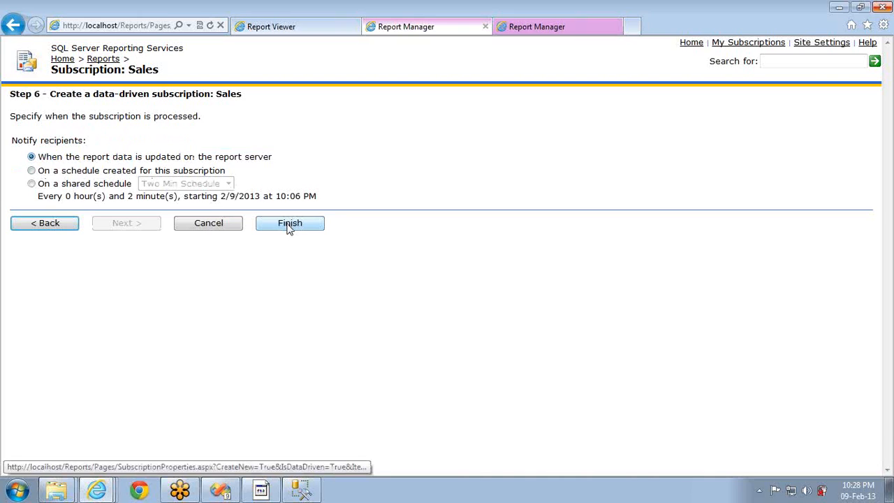
{"action": "left_click", "coordinate": [77, 185]}
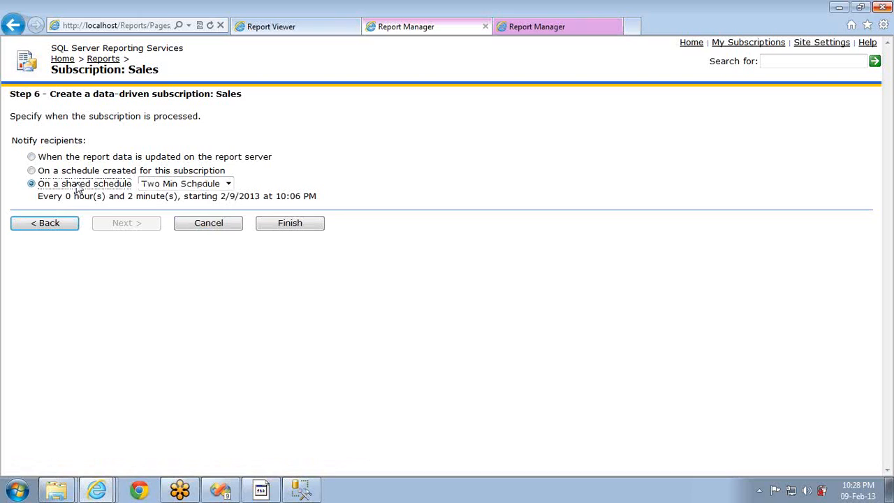
{"action": "left_click", "coordinate": [289, 225]}
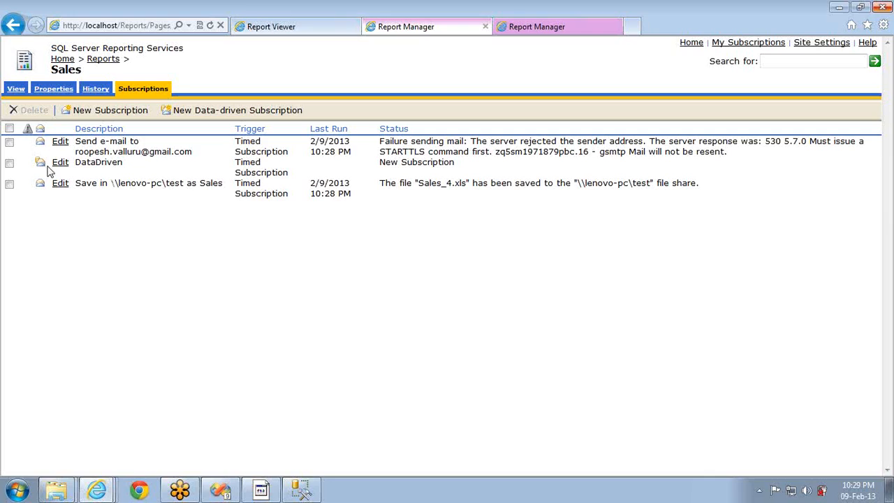
Delete the DataDriven and file-share subscriptions from Sales, confirming with OK
{"action": "left_click", "coordinate": [10, 186]}
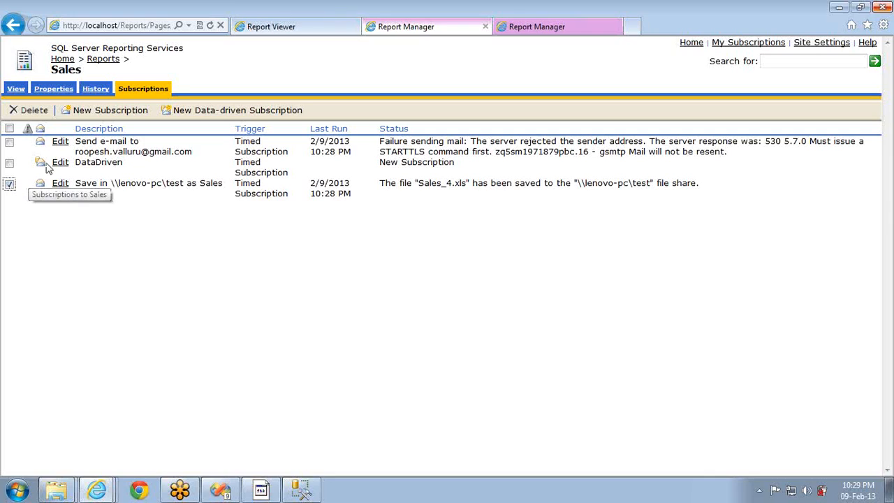
{"action": "left_click", "coordinate": [9, 163]}
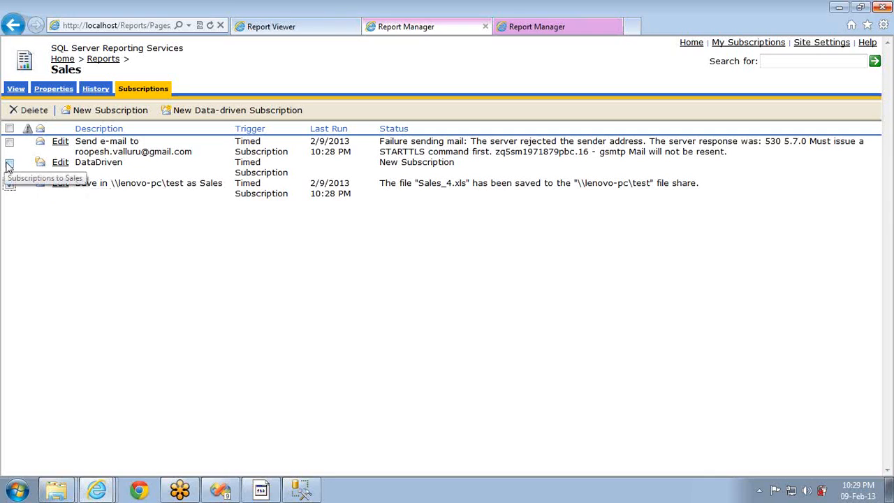
{"action": "left_click", "coordinate": [36, 112]}
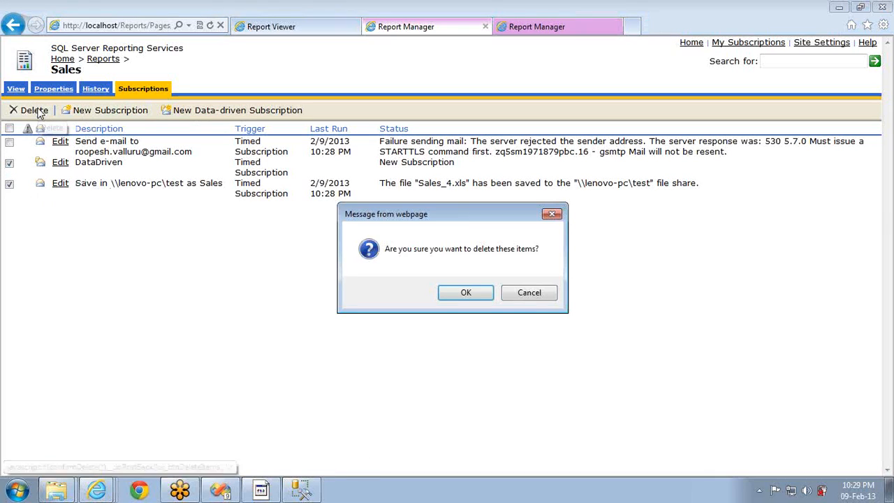
{"action": "left_click", "coordinate": [465, 292]}
Go to the Reports folder and open the Sales Duplicate report
{"action": "left_click", "coordinate": [104, 59]}
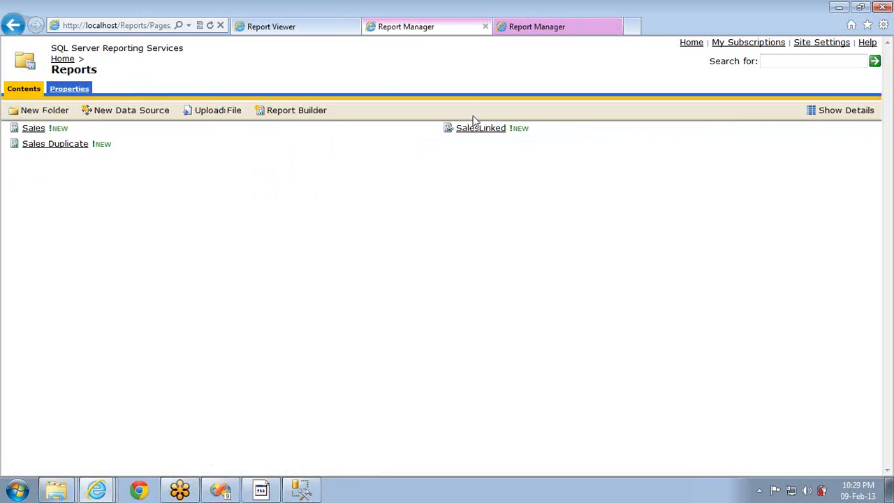
{"action": "left_click", "coordinate": [475, 129]}
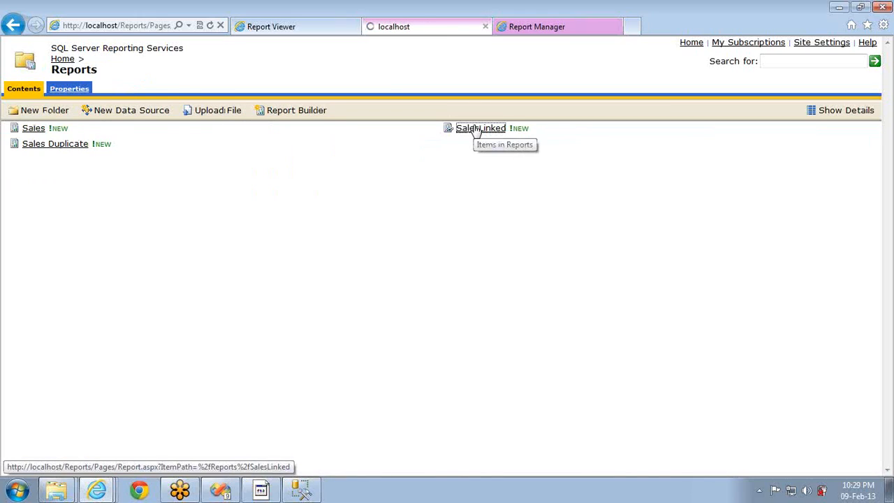
{"action": "left_click", "coordinate": [102, 58]}
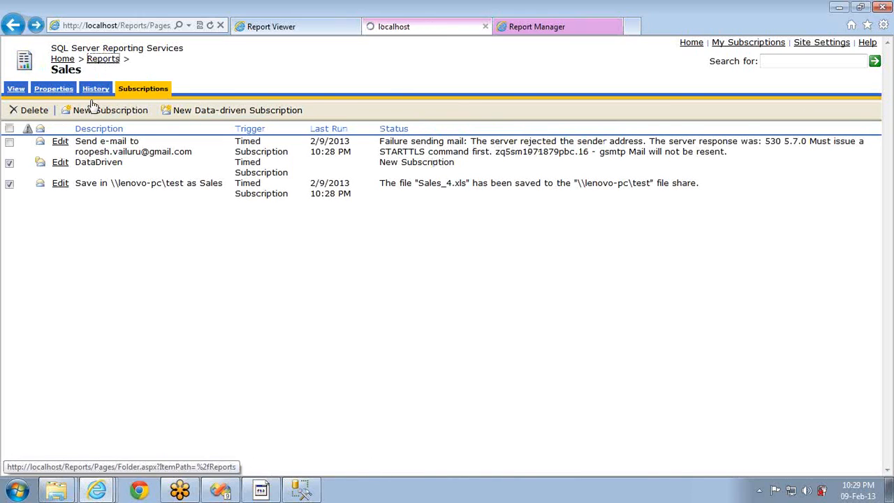
{"action": "left_click", "coordinate": [53, 147]}
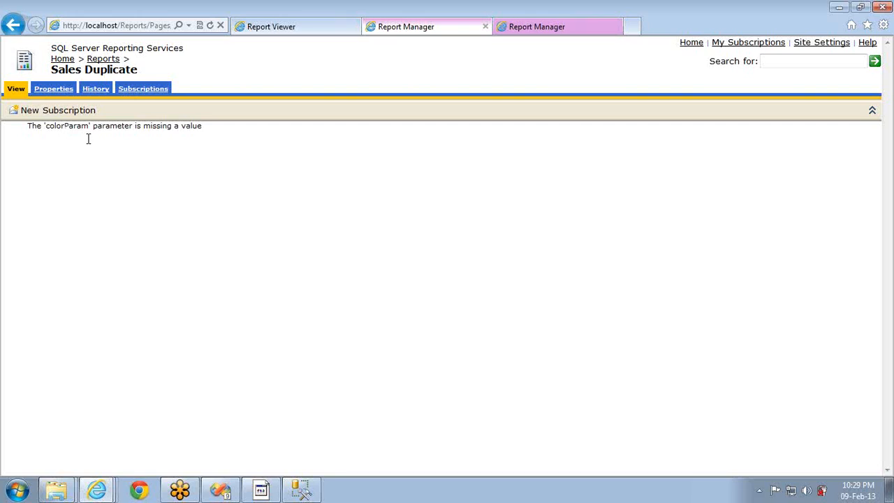
Turn on Prompt User for colorParam in Sales Duplicate's parameters and reload the report
{"action": "left_click", "coordinate": [51, 93]}
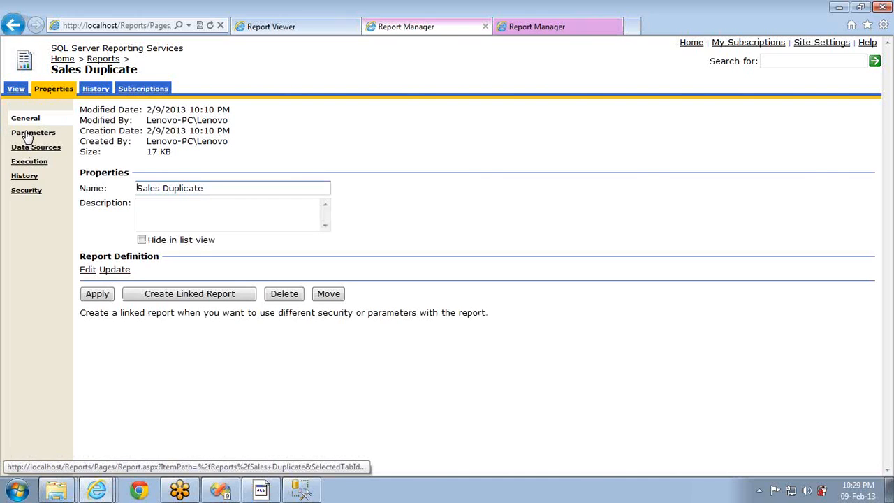
{"action": "left_click", "coordinate": [29, 132]}
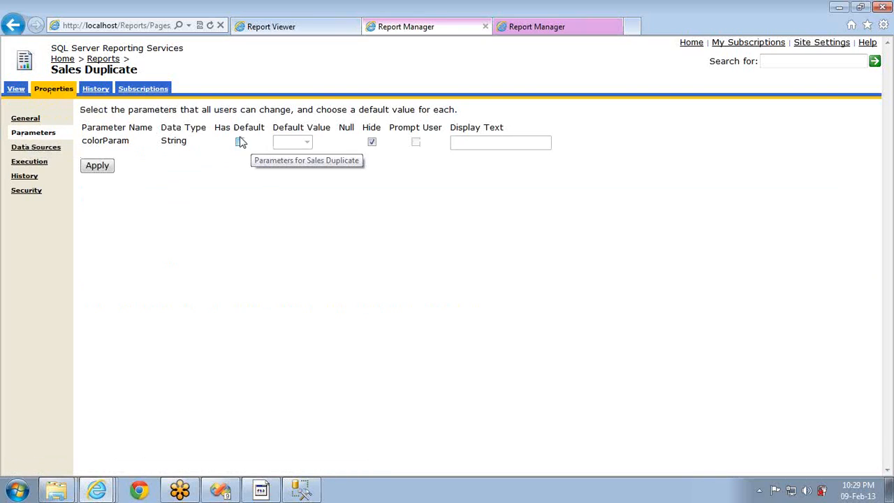
{"action": "left_click", "coordinate": [372, 142]}
{"action": "left_click", "coordinate": [103, 167]}
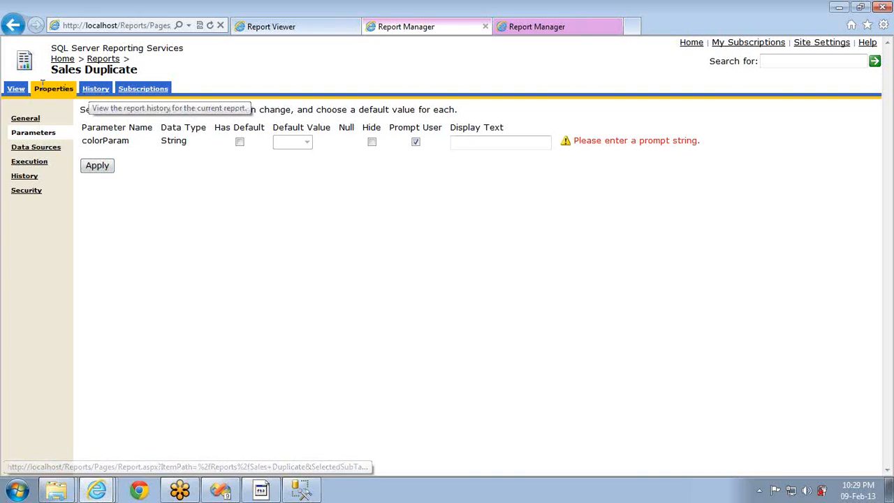
{"action": "left_click", "coordinate": [20, 89]}
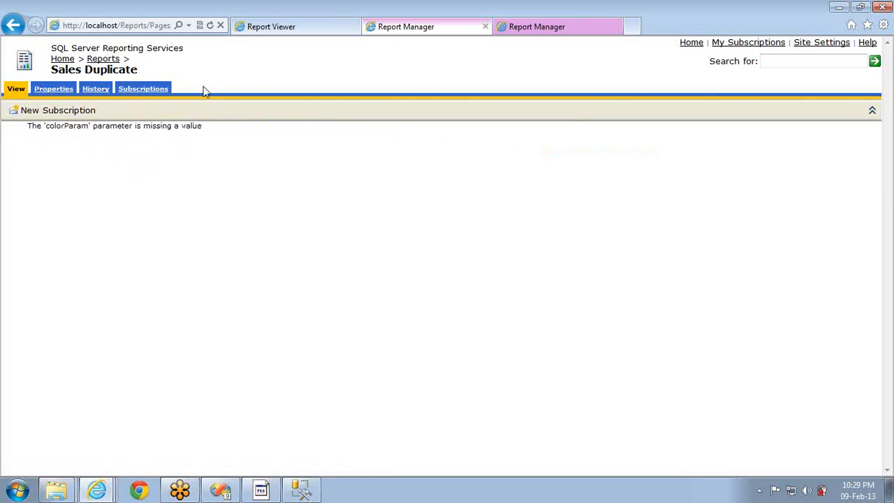
{"action": "left_click", "coordinate": [210, 25]}
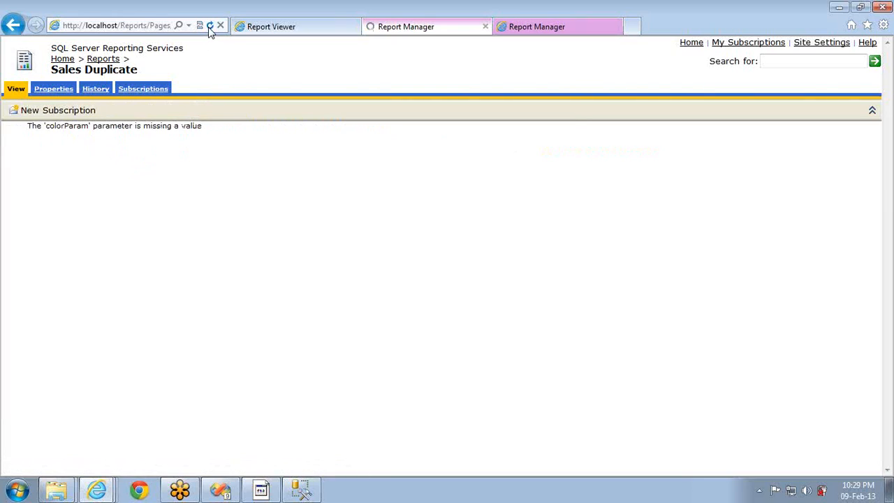
Unhide colorParam, keep it prompted, and set its display text to 'Color :'
{"action": "left_click", "coordinate": [56, 91]}
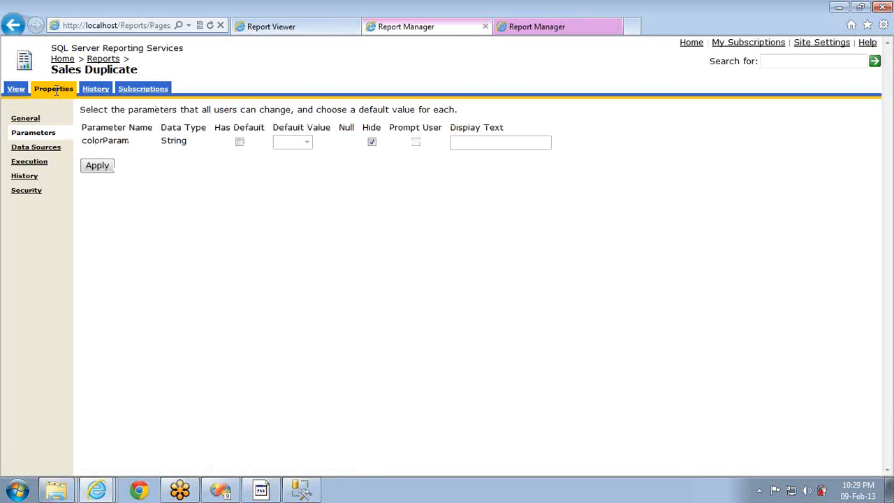
{"action": "left_click", "coordinate": [371, 141]}
{"action": "left_click", "coordinate": [416, 142]}
{"action": "left_click", "coordinate": [104, 165]}
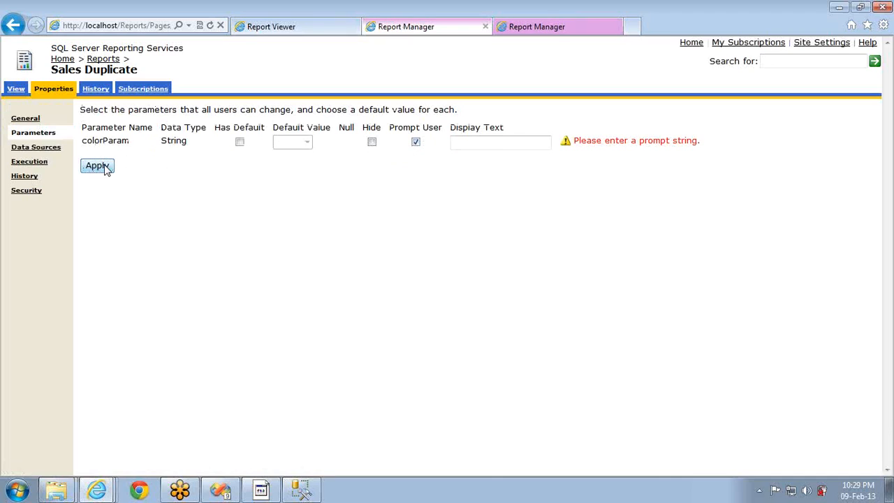
{"action": "left_click", "coordinate": [462, 145]}
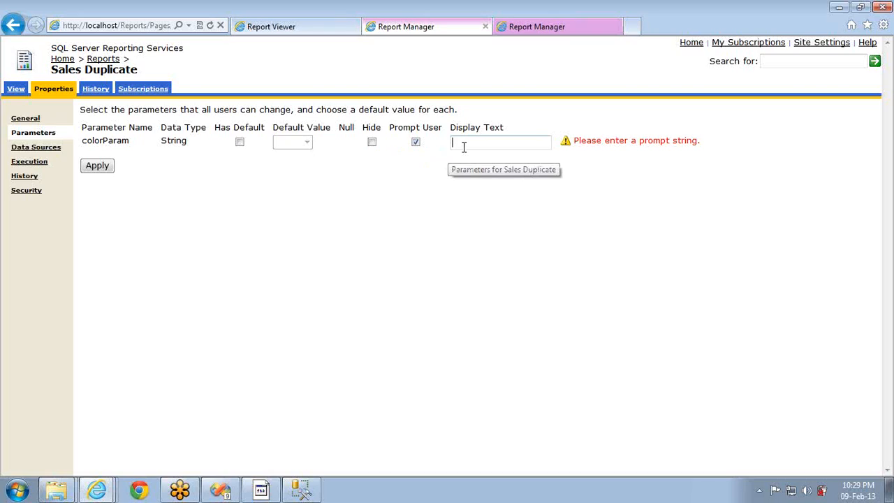
{"action": "type", "text": "Colo :"}
{"action": "key", "text": "Left"}
{"action": "key", "text": "Left"}
{"action": "key", "text": "Left"}
{"action": "type", "text": "r"}
{"action": "left_click", "coordinate": [96, 170]}
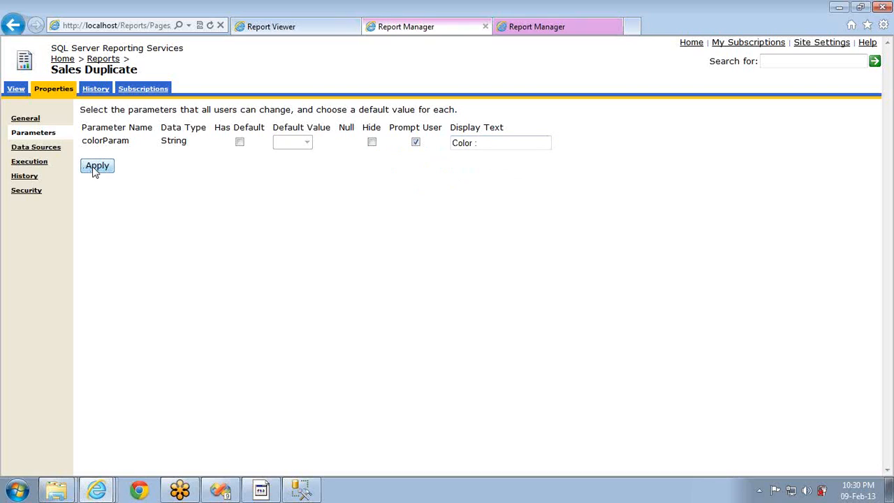
View the report, then open its empty Subscriptions list to add a data-driven subscription
{"action": "left_click", "coordinate": [16, 88]}
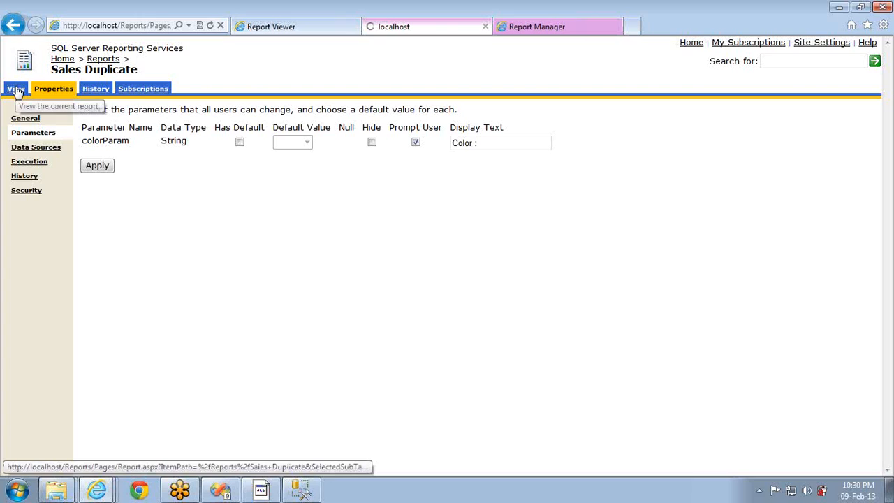
{"action": "left_click", "coordinate": [135, 91]}
{"action": "left_click", "coordinate": [167, 111]}
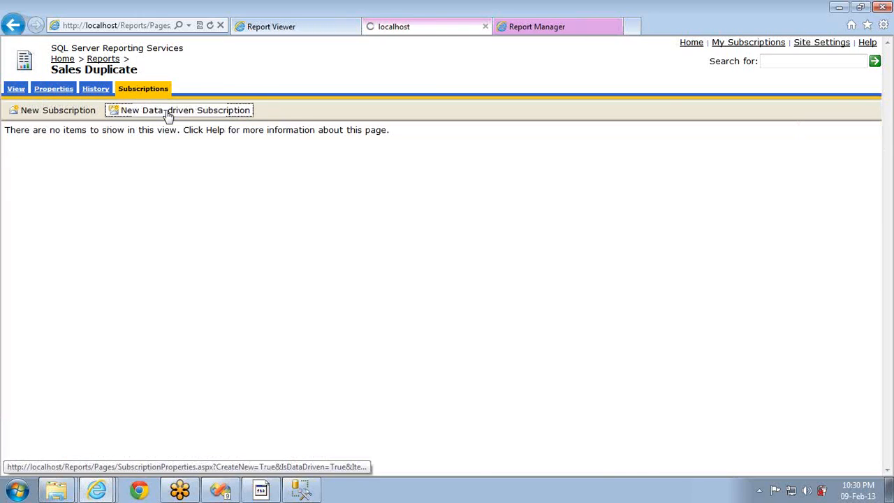
Describe the subscription as 'test' and choose Windows File Share delivery
{"action": "left_click", "coordinate": [349, 148]}
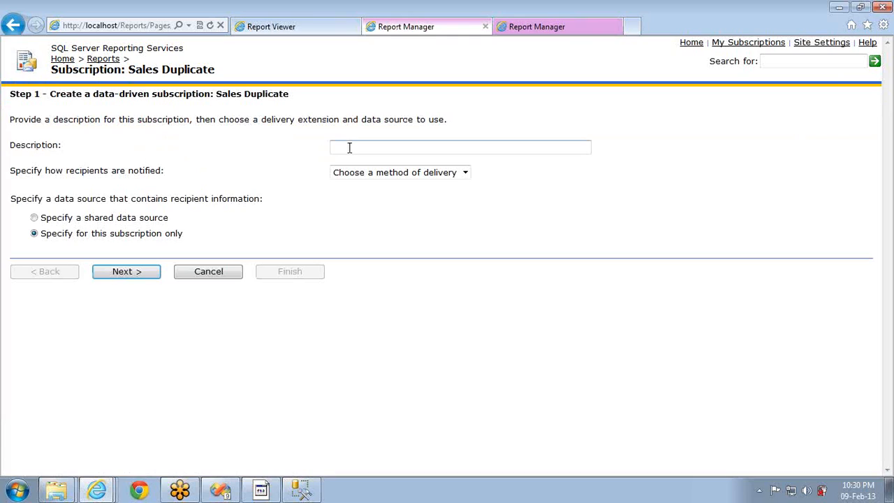
{"action": "type", "text": "test"}
{"action": "left_click", "coordinate": [362, 174]}
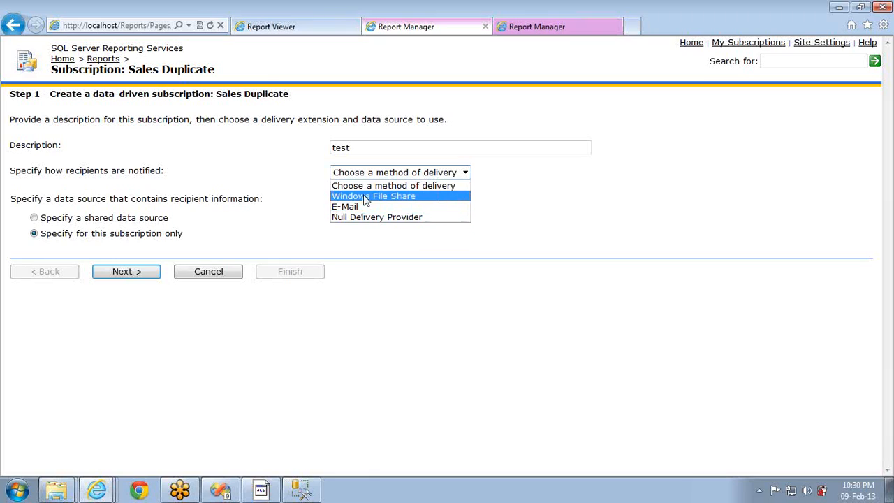
{"action": "left_click", "coordinate": [369, 196]}
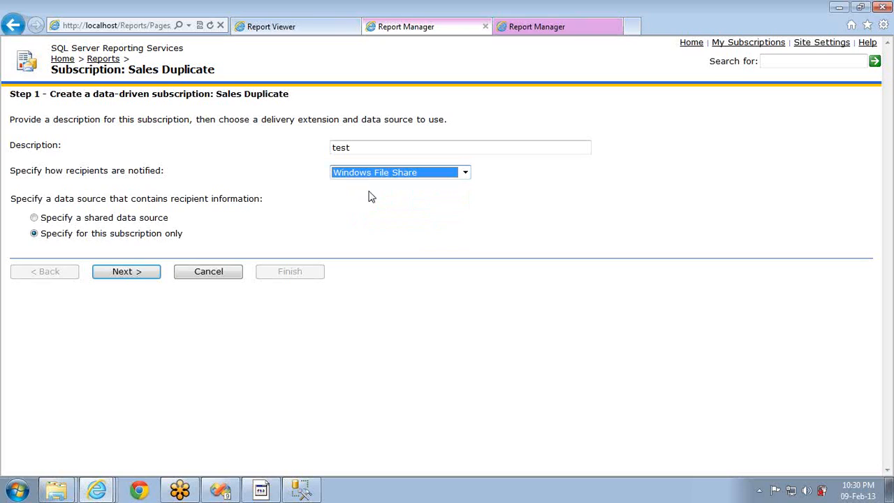
{"action": "left_click", "coordinate": [142, 276]}
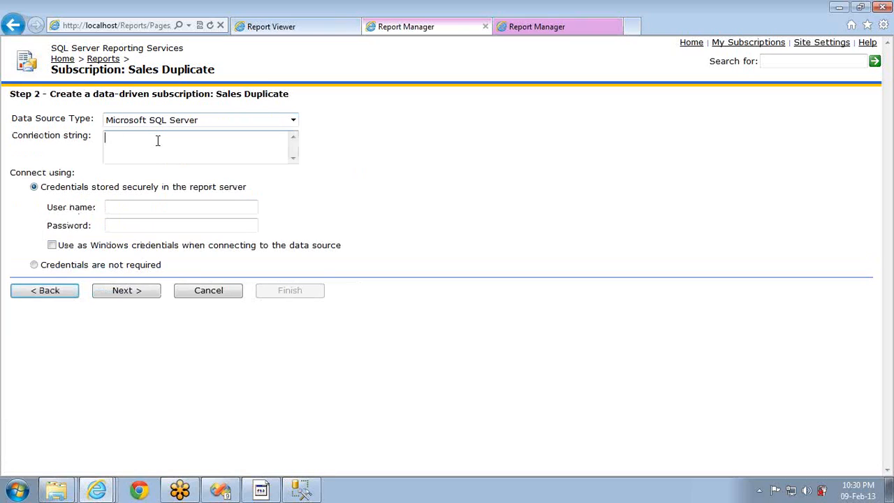
Paste the recipient data source connection string and enter the database user name and password
{"action": "type", "text": "Data Source=localhost;Initial Catalog=AdventureWorksDW"}
{"action": "left_click", "coordinate": [123, 207]}
{"action": "type", "text": "sa"}
{"action": "key", "text": "Tab"}
{"action": "type", "text": "*******"}
{"action": "left_click", "coordinate": [135, 294]}
Enter the recipient query 'select * from dimproduct' and continue to delivery settings
{"action": "left_click", "coordinate": [191, 179]}
{"action": "type", "text": "sel"}
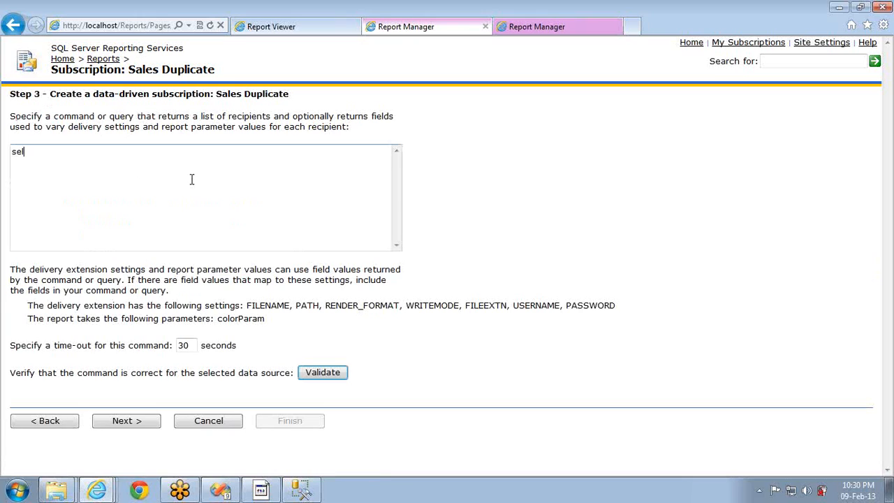
{"action": "type", "text": "ecy * ded"}
{"action": "key", "text": "BackSpace"}
{"action": "key", "text": "BackSpace"}
{"action": "key", "text": "BackSpace"}
{"action": "key", "text": "BackSpace"}
{"action": "key", "text": "BackSpace"}
{"action": "key", "text": "BackSpace"}
{"action": "type", "text": "from dimproduct"}
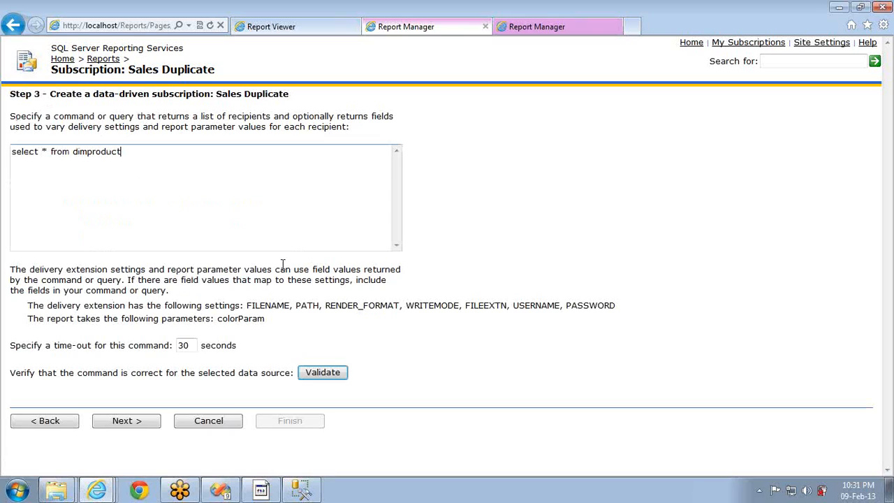
{"action": "left_click", "coordinate": [138, 427]}
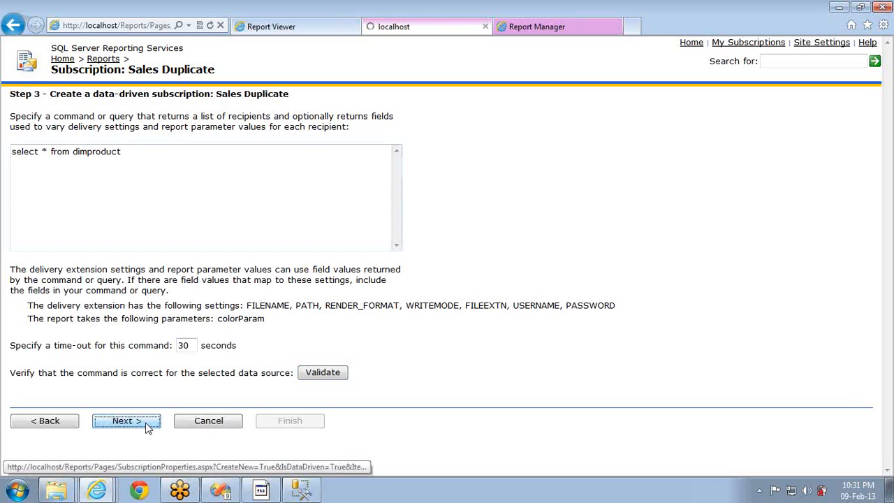
Give a placeholder file name, take the path from ModelName, and render as Excel
{"action": "left_click", "coordinate": [227, 155]}
{"action": "type", "text": "vzxcvbz,"}
{"action": "left_click", "coordinate": [219, 209]}
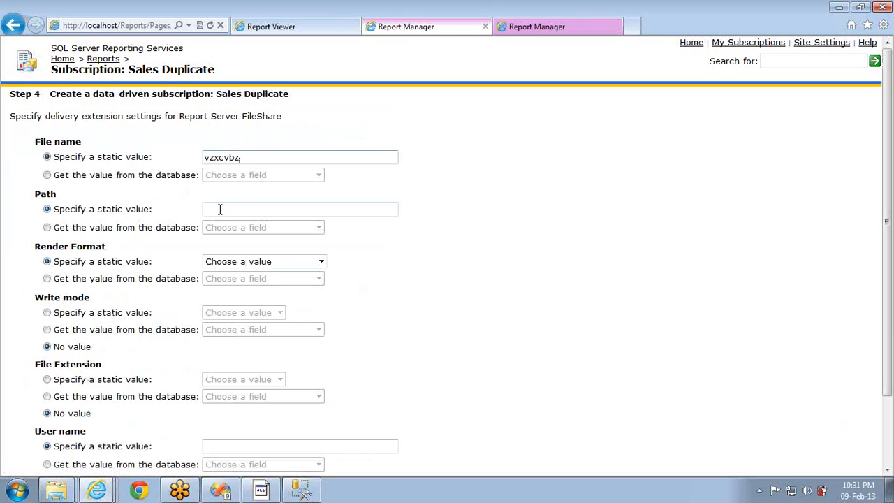
{"action": "left_click", "coordinate": [135, 234]}
{"action": "left_click", "coordinate": [213, 228]}
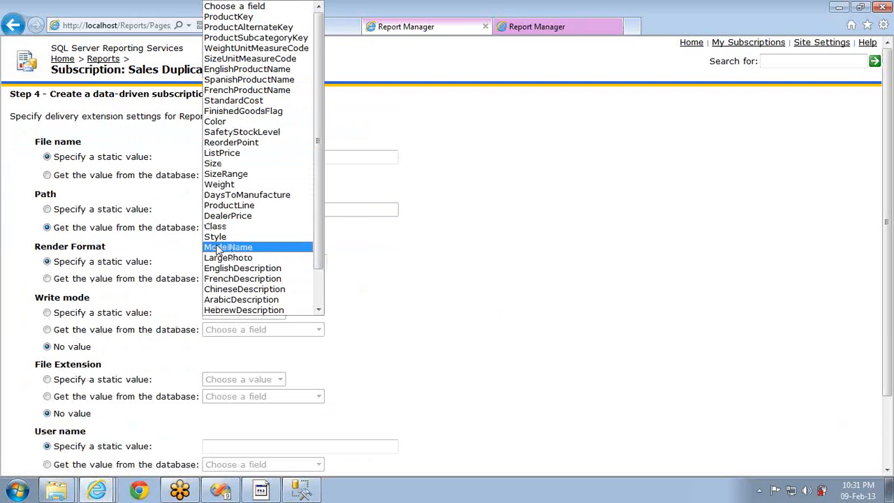
{"action": "left_click", "coordinate": [219, 247]}
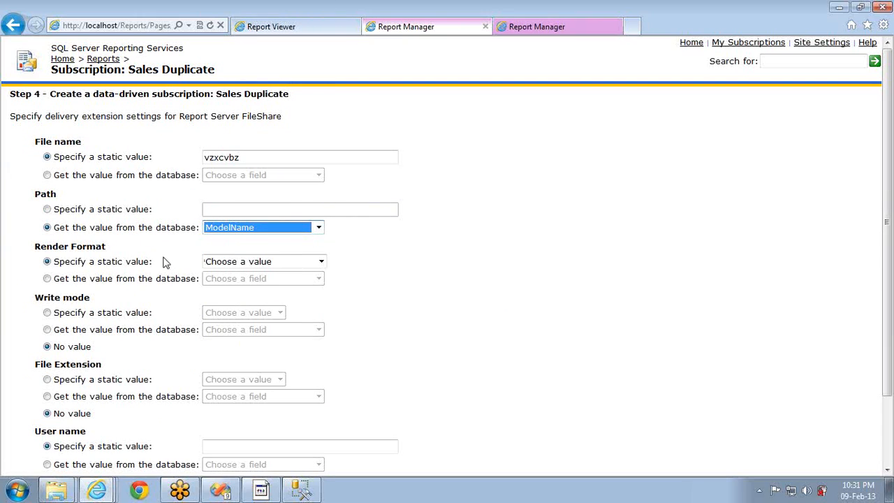
{"action": "left_click", "coordinate": [237, 263]}
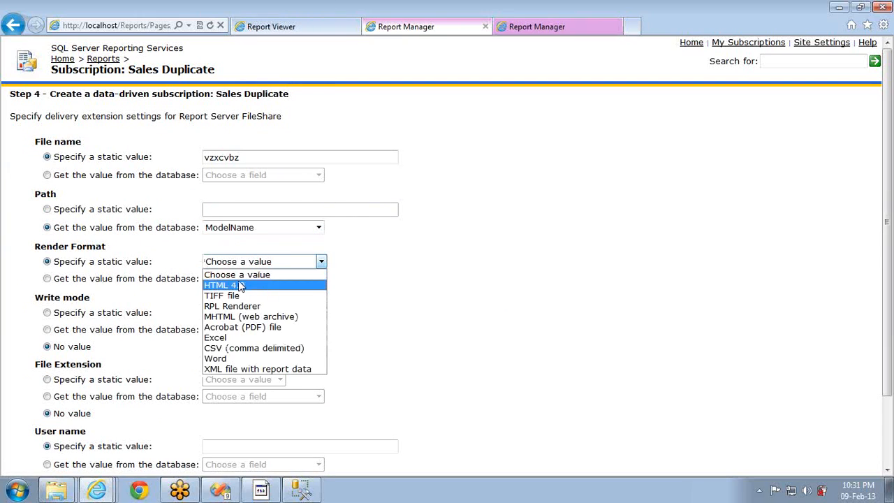
{"action": "left_click", "coordinate": [235, 340]}
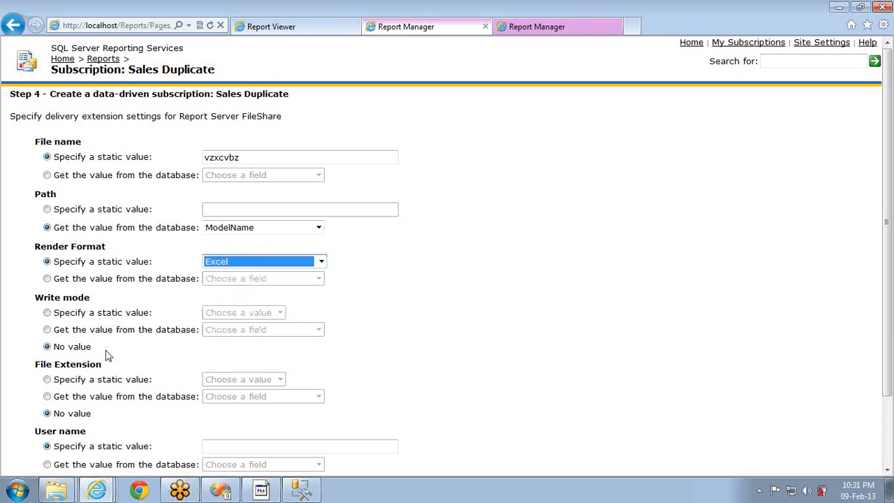
Enter the delivery account's user name and password and continue to Step 5
{"action": "left_click", "coordinate": [403, 408]}
{"action": "scroll", "coordinate": [403, 409], "scroll_direction": "down", "scroll_amount": 3}
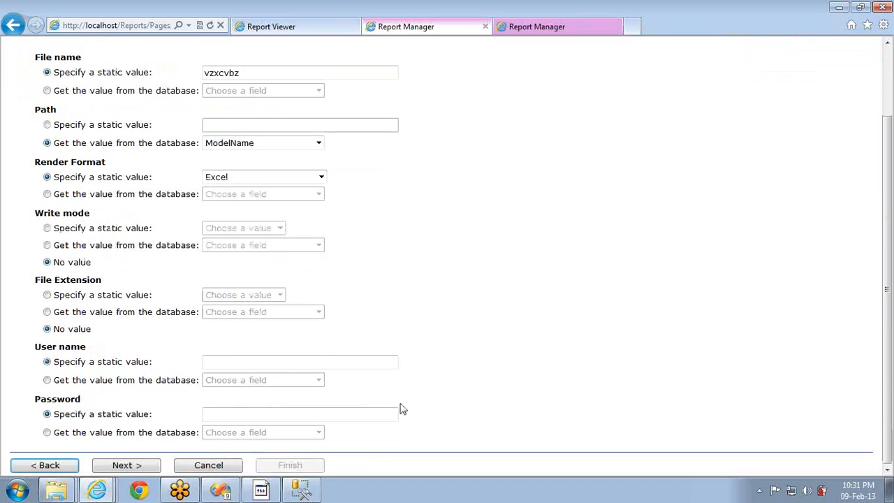
{"action": "left_click", "coordinate": [288, 357]}
{"action": "type", "text": "Lenovo"}
{"action": "key", "text": "Tab"}
{"action": "key", "text": "Tab"}
{"action": "type", "text": "abcd"}
{"action": "left_click", "coordinate": [125, 465]}
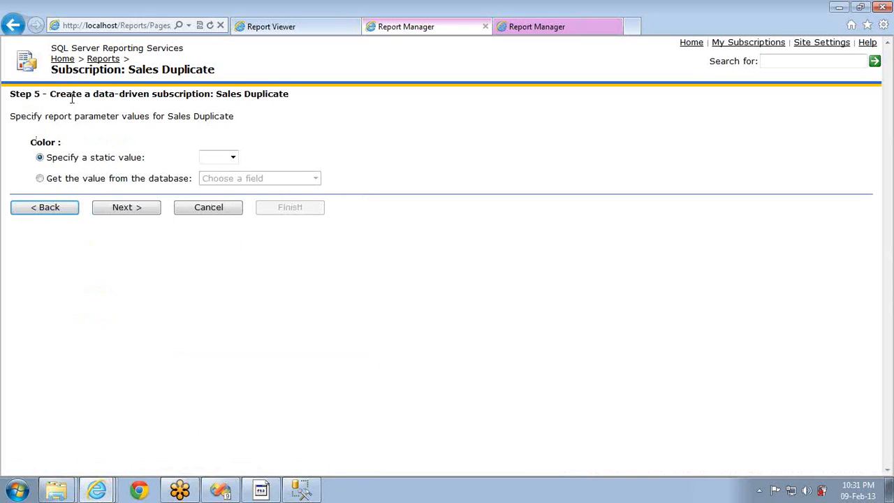
Feed colorParam from the Color database field, use the shared schedule, and finish
{"action": "left_click", "coordinate": [232, 157]}
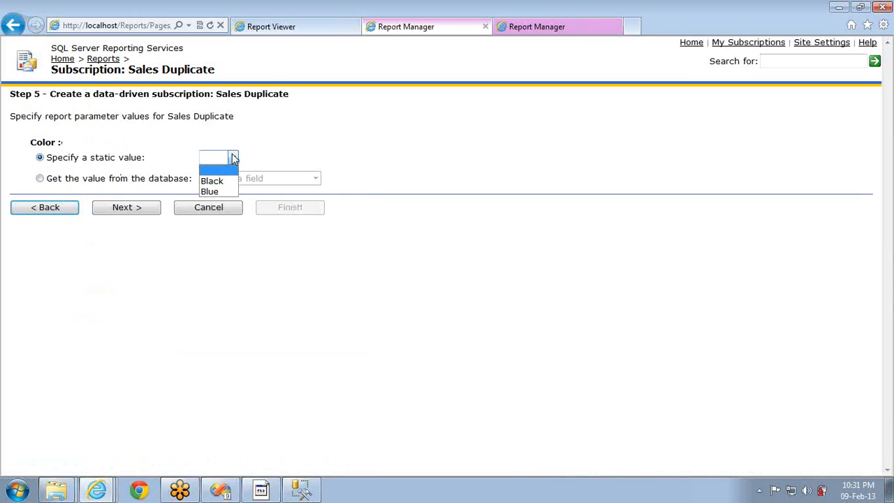
{"action": "left_click", "coordinate": [96, 183]}
{"action": "left_click", "coordinate": [272, 178]}
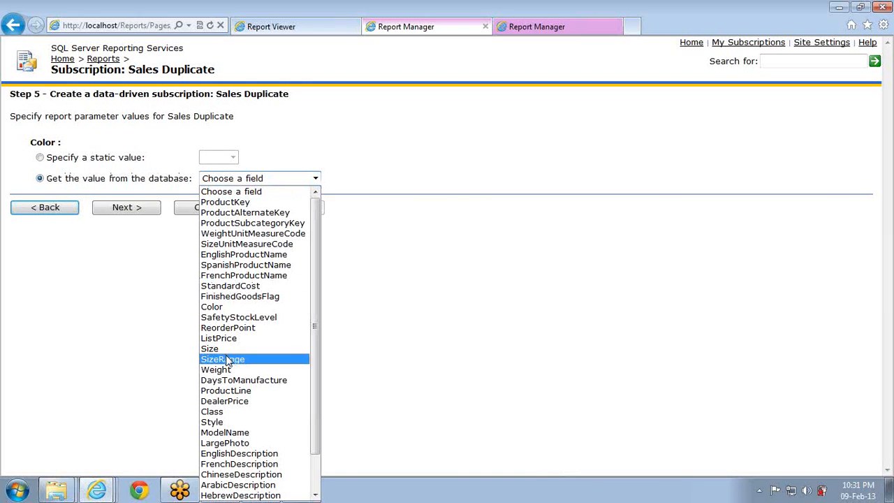
{"action": "left_click", "coordinate": [226, 308]}
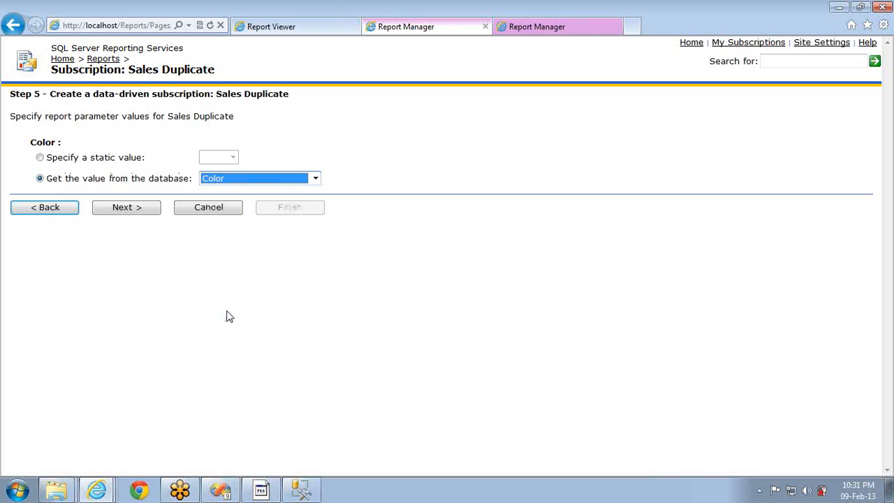
{"action": "left_click", "coordinate": [140, 209]}
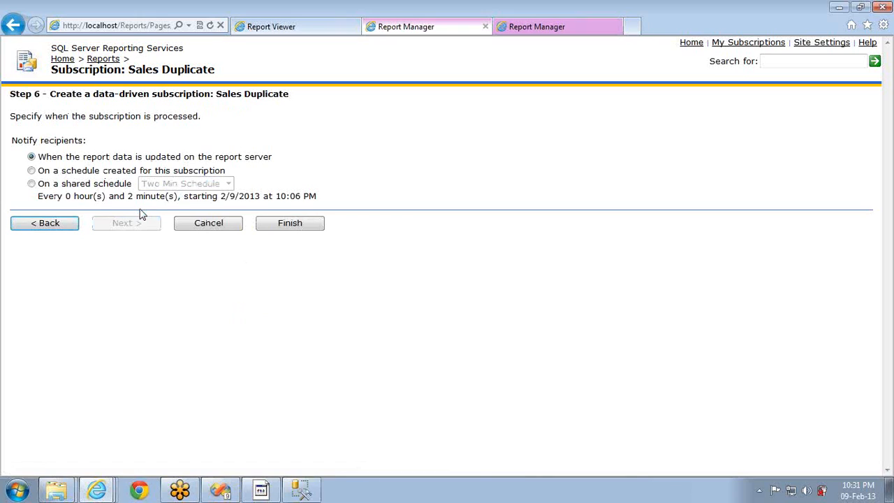
{"action": "left_click", "coordinate": [64, 185]}
{"action": "left_click", "coordinate": [284, 227]}
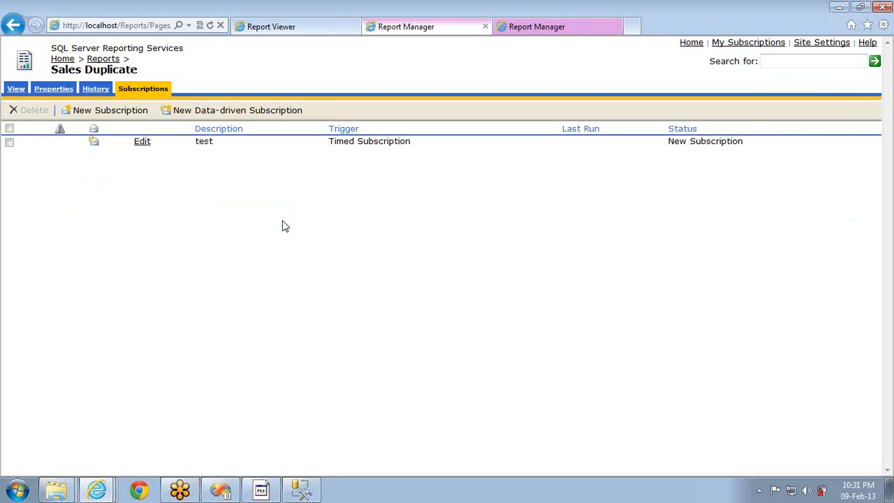
Tick the 'test' subscription and delete it, confirming with OK
{"action": "left_click", "coordinate": [9, 142]}
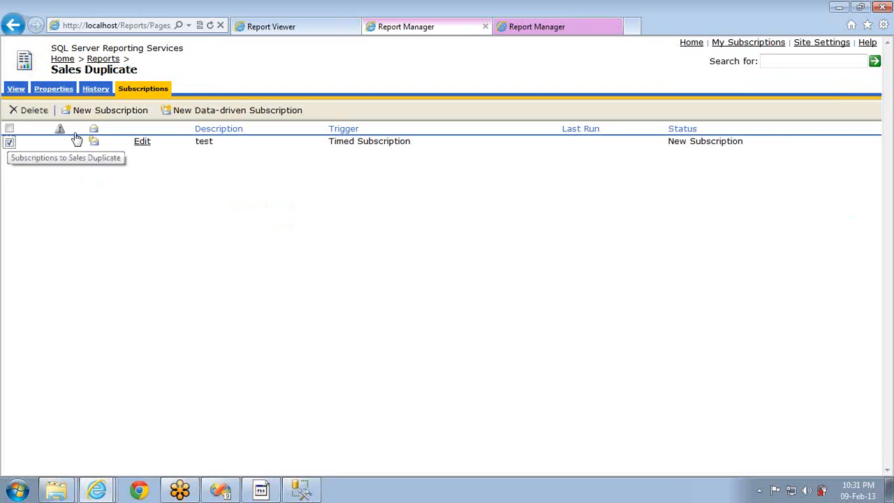
{"action": "left_click", "coordinate": [33, 112]}
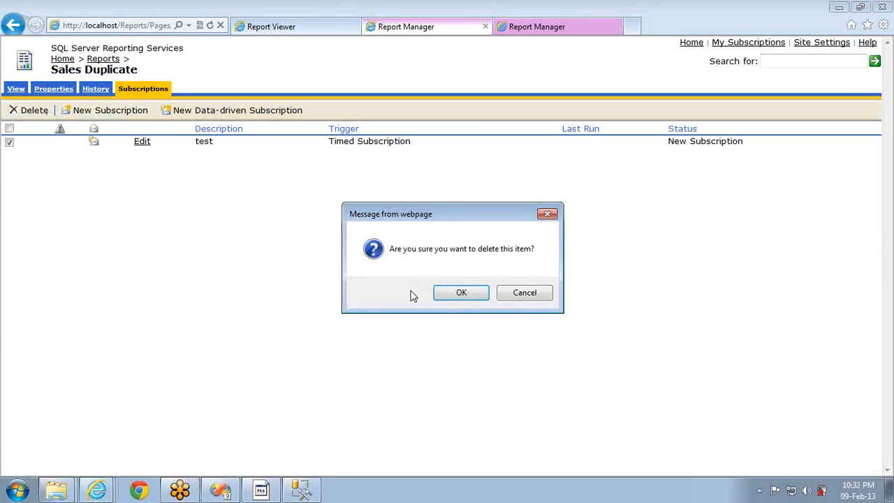
{"action": "left_click", "coordinate": [447, 293]}
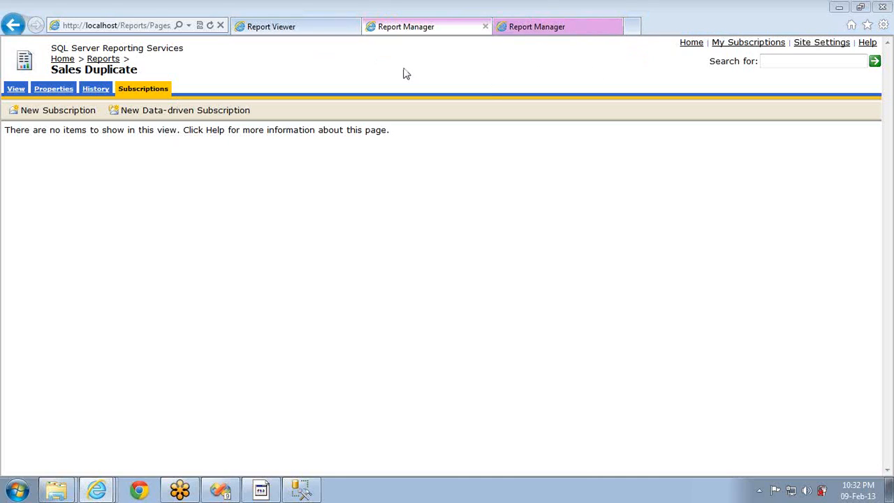
From Sales Duplicate's properties, create a linked report named 'test' in /Reports
{"action": "left_click", "coordinate": [102, 61]}
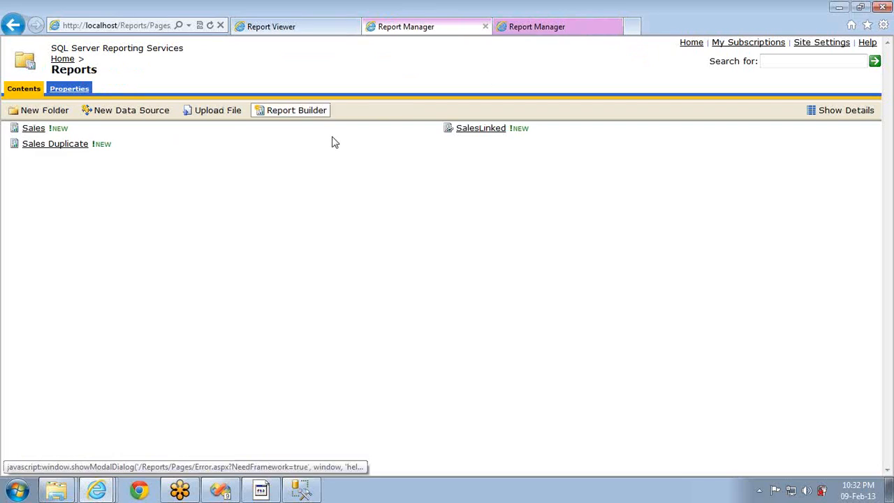
{"action": "left_click", "coordinate": [471, 131]}
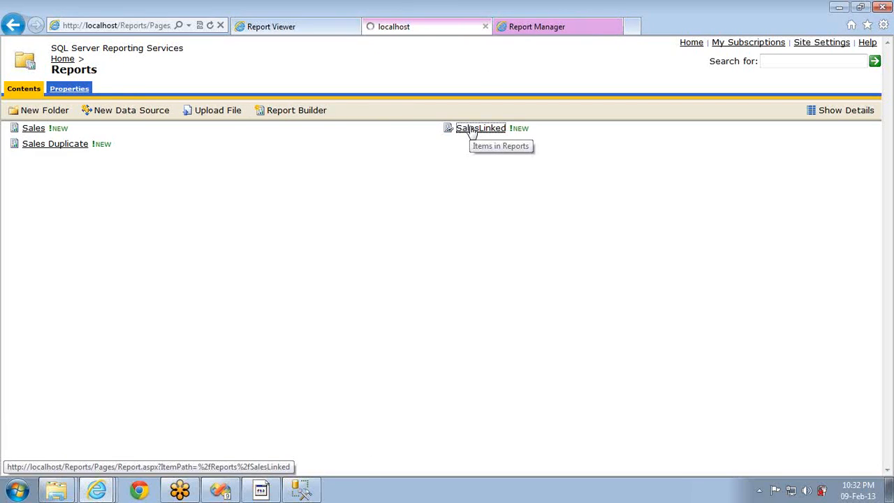
{"action": "key", "text": "alt+Left"}
{"action": "left_click", "coordinate": [58, 145]}
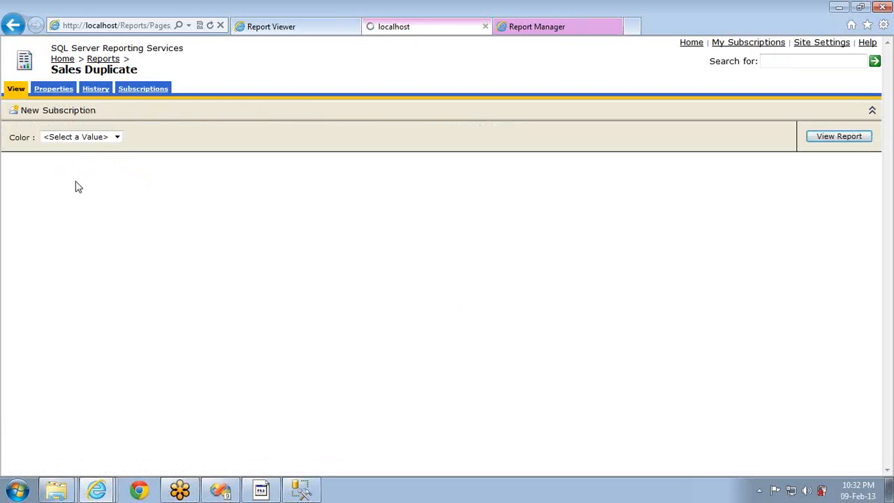
{"action": "left_click", "coordinate": [55, 90]}
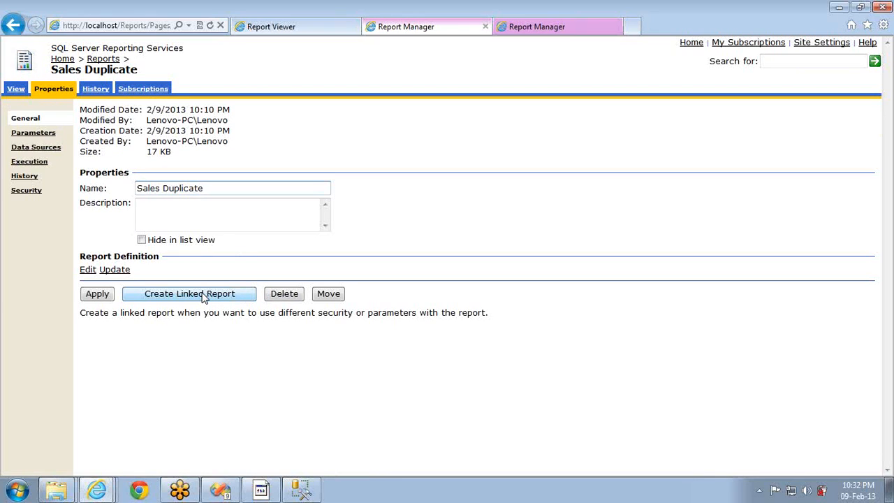
{"action": "left_click", "coordinate": [204, 296]}
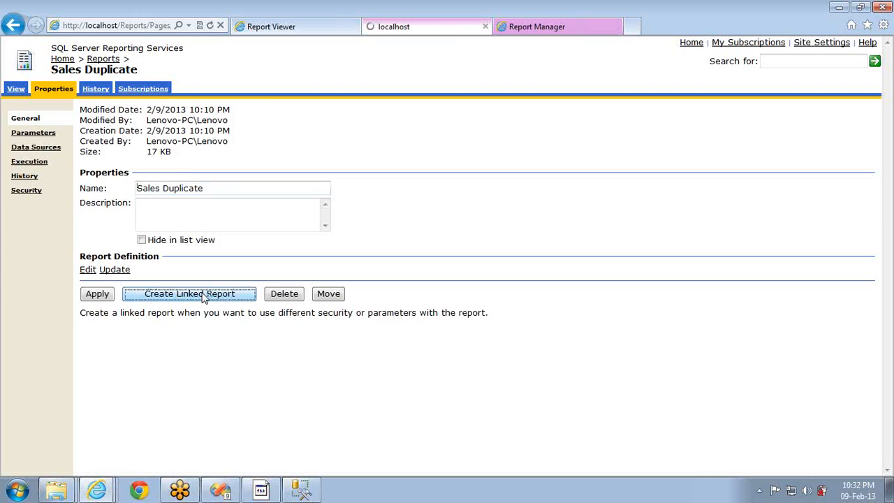
{"action": "type", "text": "test"}
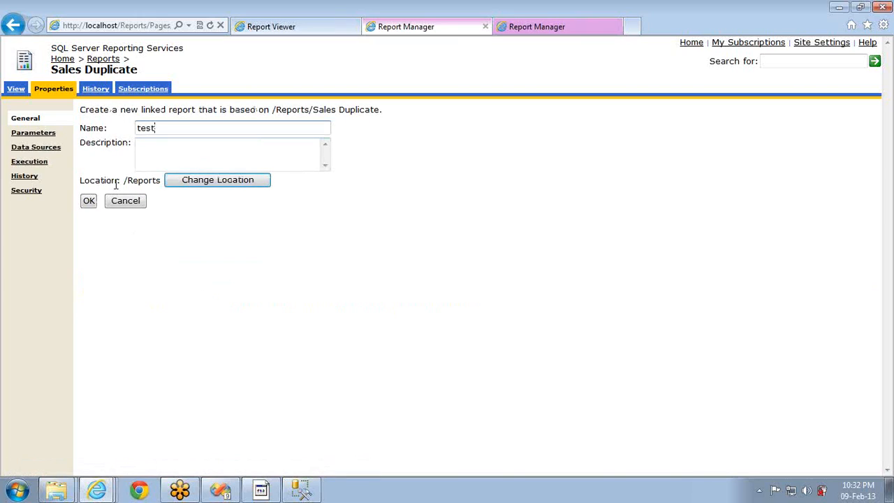
{"action": "left_click", "coordinate": [89, 201]}
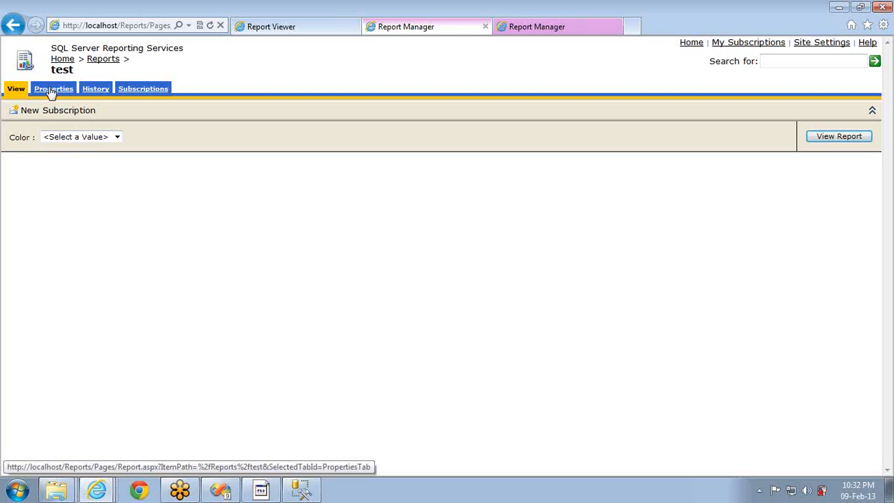
From the Reports folder, open Sales Duplicate and the test report in separate browser tabs
{"action": "left_click", "coordinate": [103, 60]}
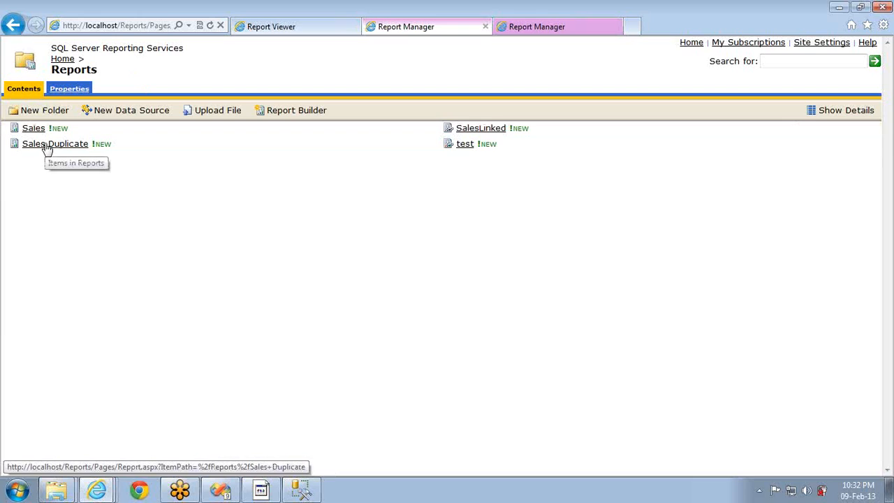
{"action": "middle_click", "coordinate": [46, 147]}
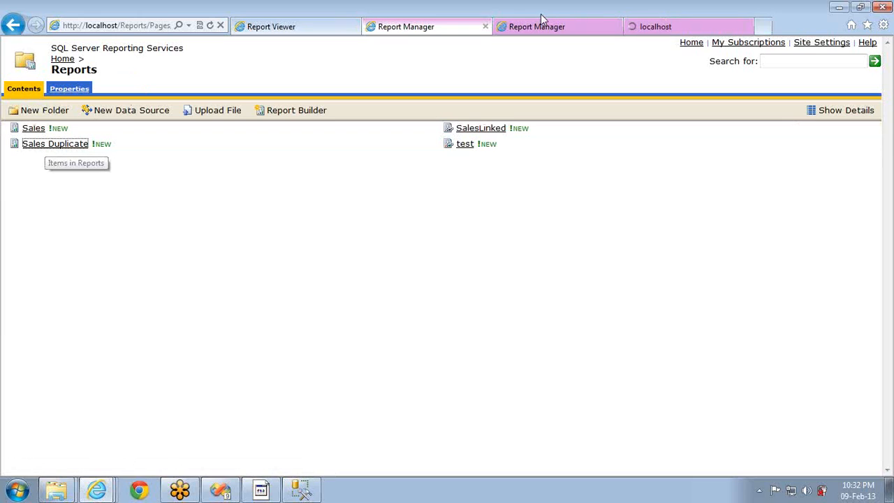
{"action": "left_click", "coordinate": [615, 26]}
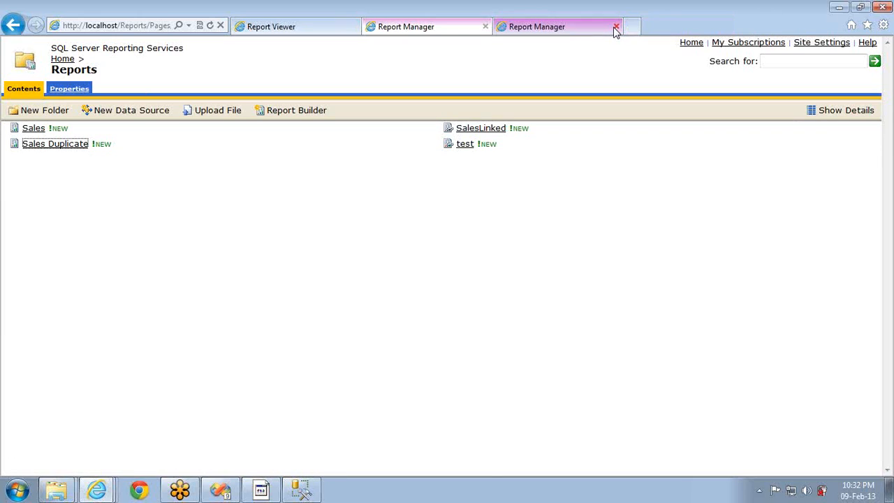
{"action": "middle_click", "coordinate": [464, 146]}
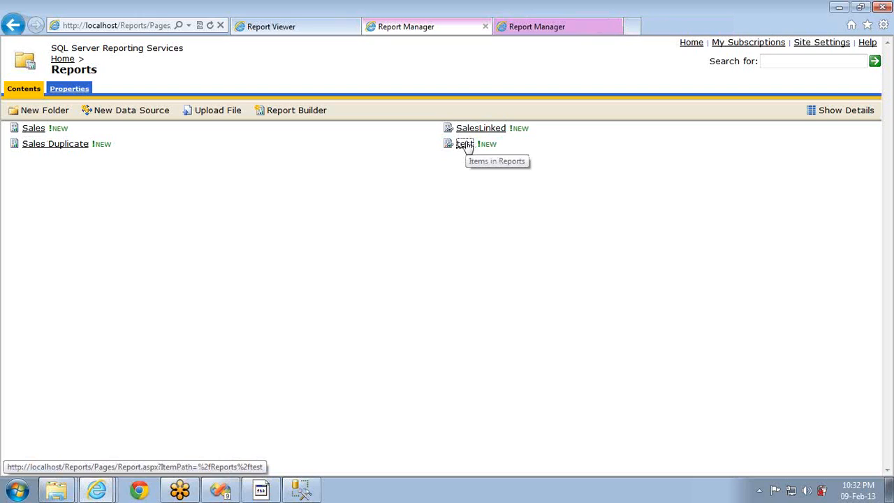
Show the properties of both reports, confirming test links to /Reports/Sales Duplicate
{"action": "left_click", "coordinate": [565, 32]}
{"action": "left_click", "coordinate": [53, 89]}
{"action": "left_click", "coordinate": [694, 30]}
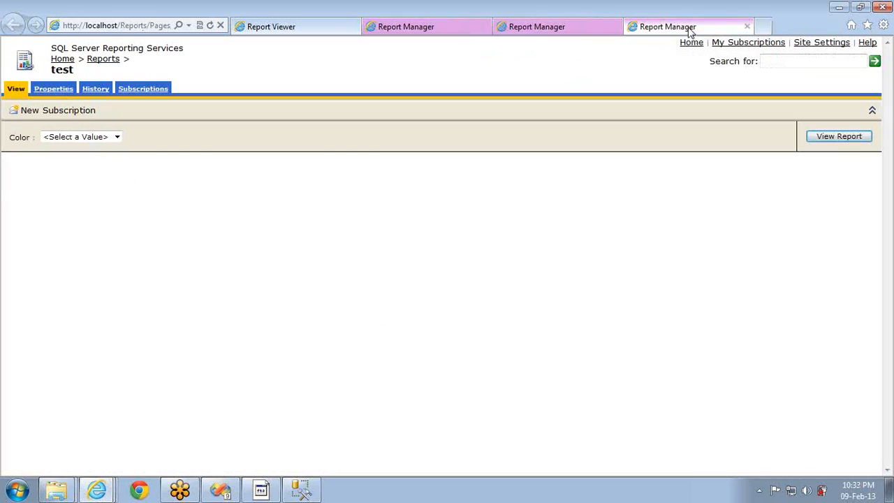
{"action": "left_click", "coordinate": [65, 89]}
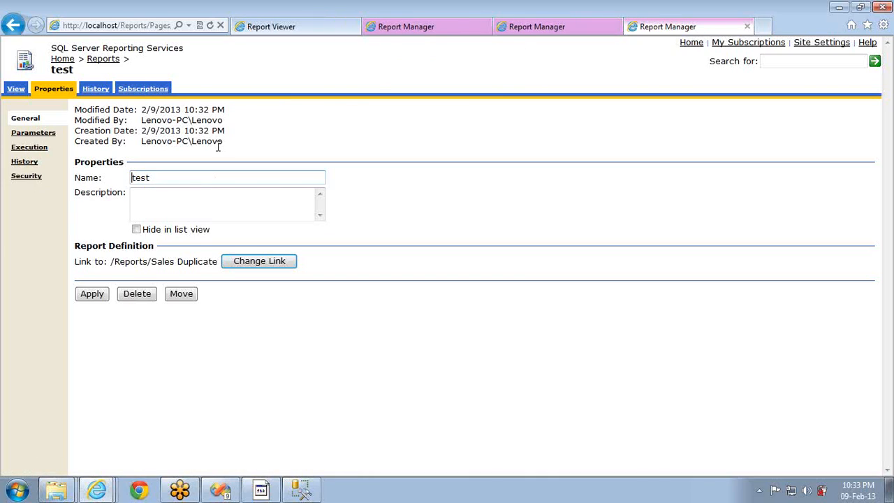
Start a new subscription for Sales Duplicate and check the Color parameter's choices
{"action": "left_click", "coordinate": [535, 33]}
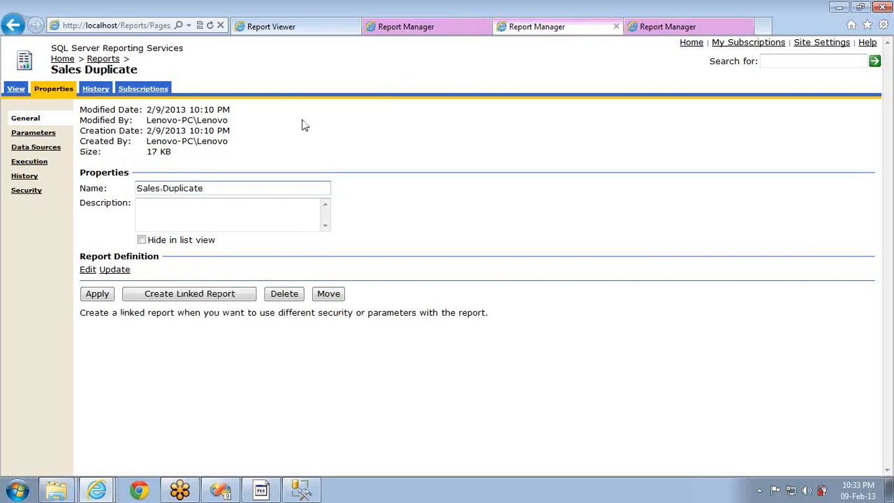
{"action": "left_click", "coordinate": [132, 90]}
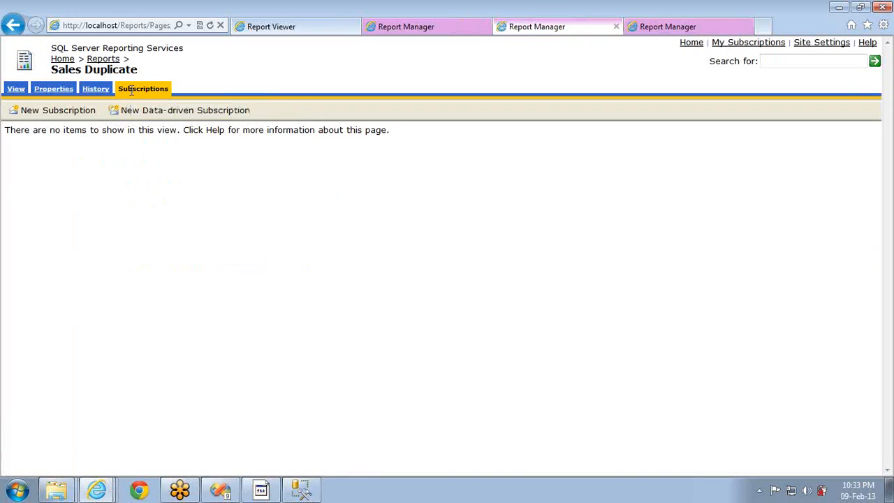
{"action": "left_click", "coordinate": [69, 112]}
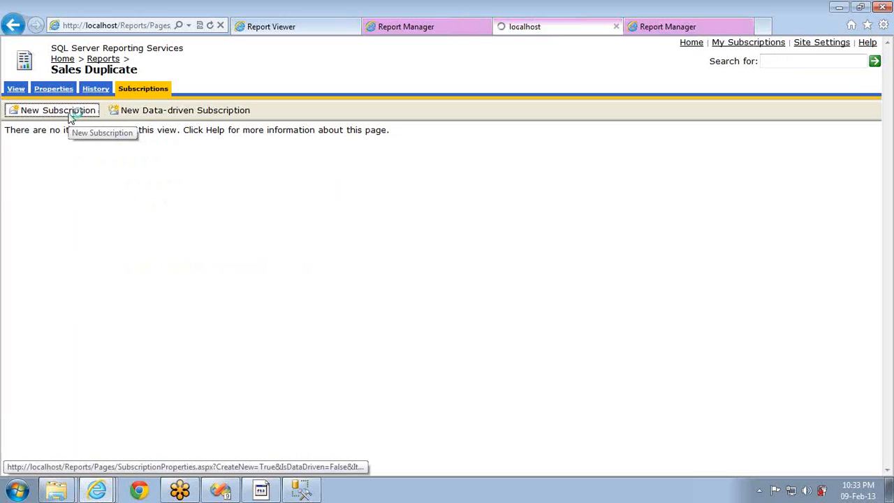
{"action": "scroll", "coordinate": [426, 370], "scroll_direction": "down", "scroll_amount": 3}
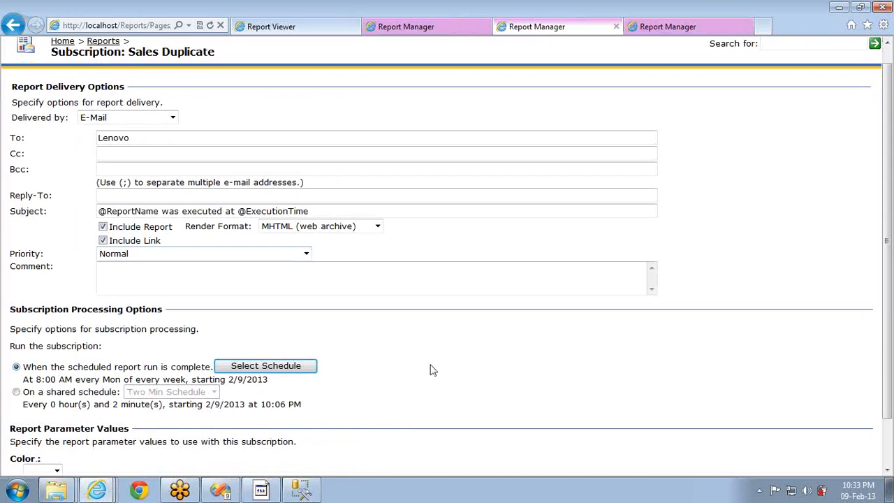
{"action": "left_click", "coordinate": [57, 415]}
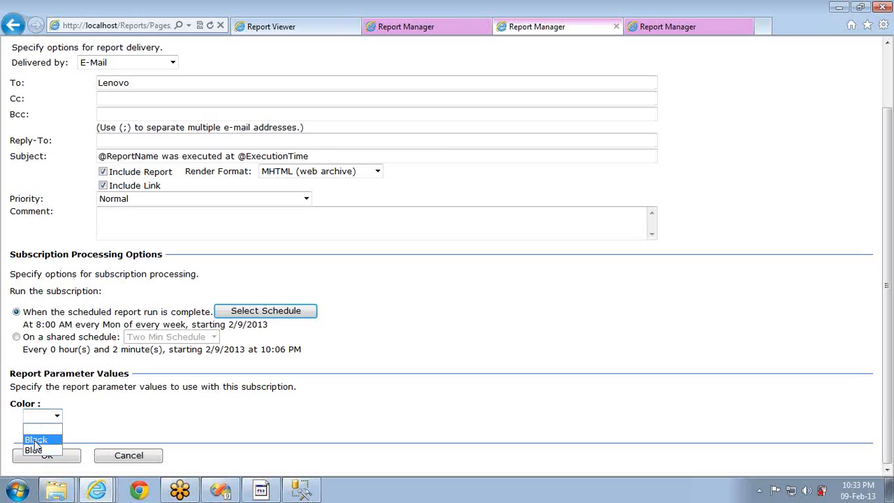
Start a new e-mail subscription for the linked test report
{"action": "left_click", "coordinate": [665, 32]}
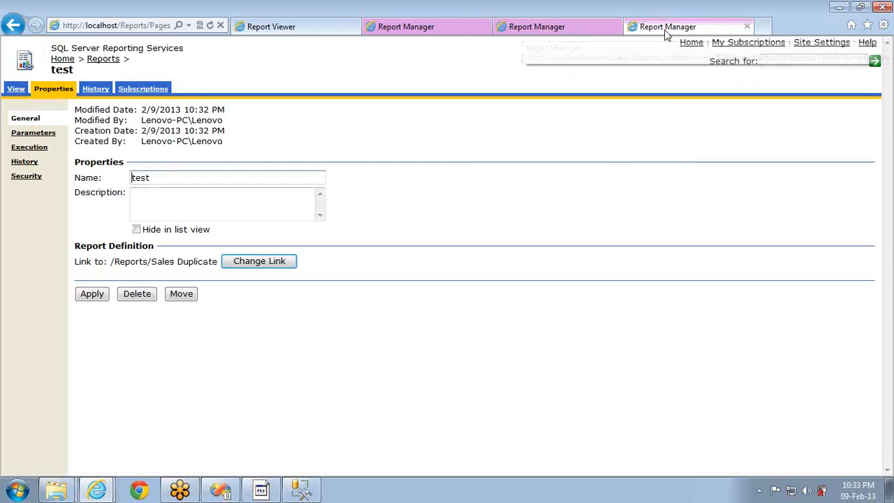
{"action": "left_click", "coordinate": [146, 94]}
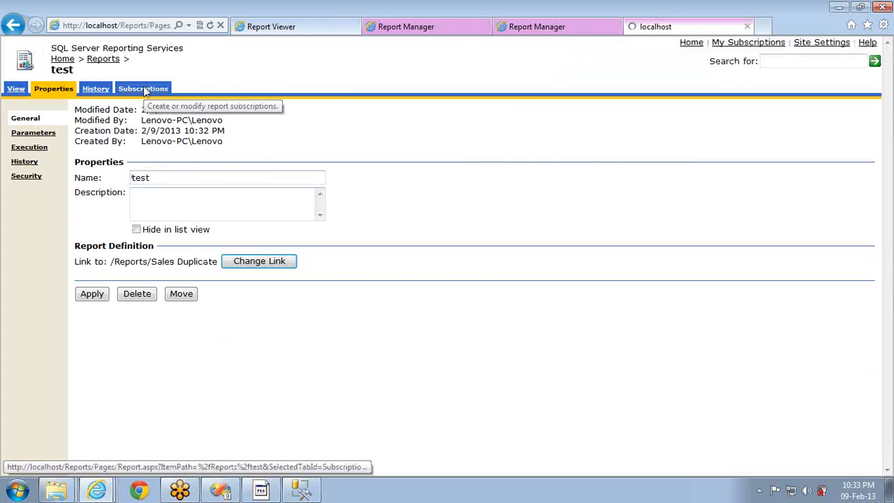
{"action": "left_click", "coordinate": [38, 110]}
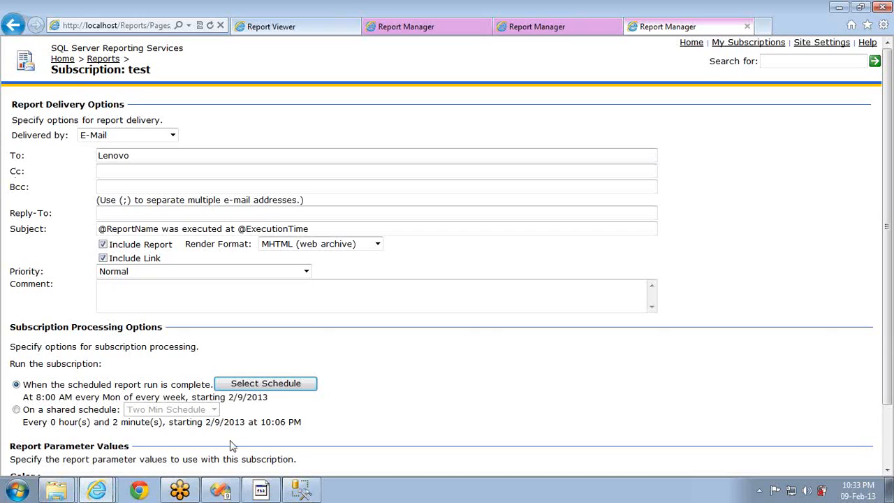
{"action": "left_click", "coordinate": [261, 489]}
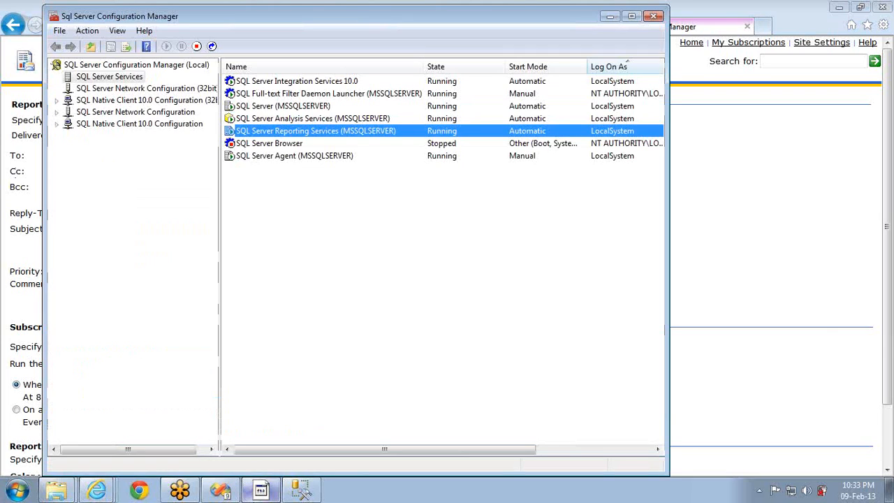
Confirm the SQL Server Agent service is running, then switch to Management Studio
{"action": "left_click", "coordinate": [265, 157]}
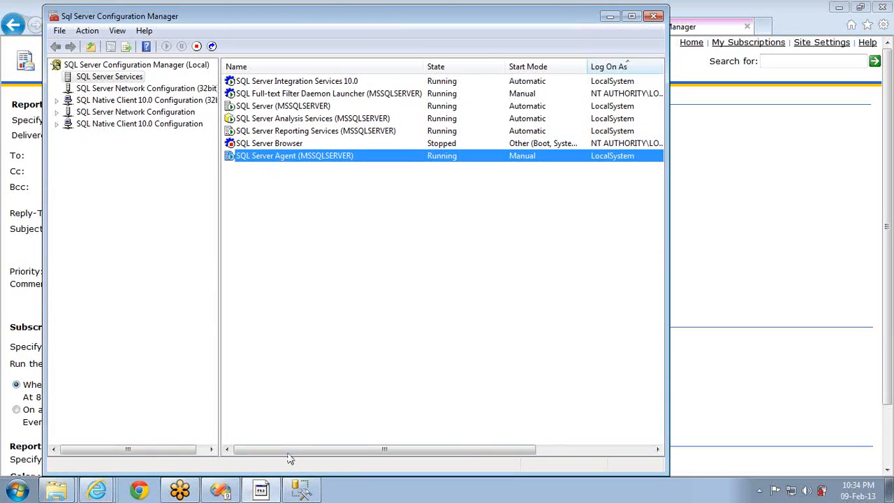
{"action": "left_click", "coordinate": [302, 491]}
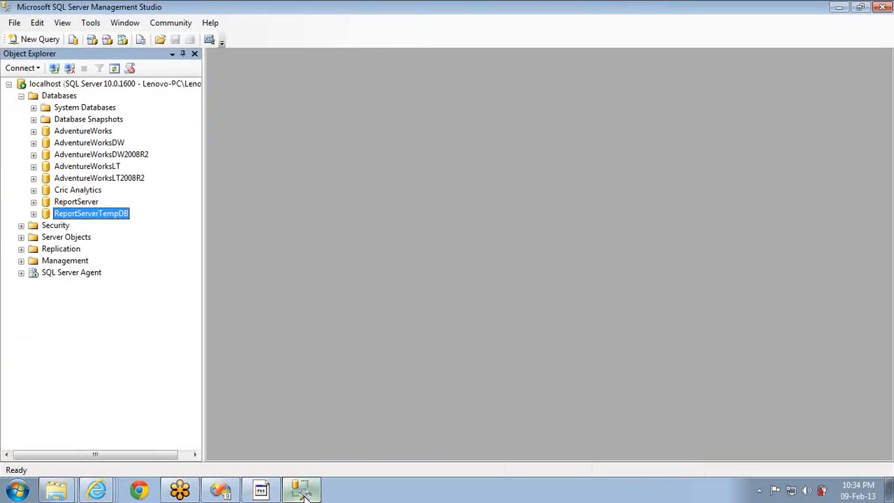
Under SQL Server Agent > Jobs, open the properties of the first GUID subscription job
{"action": "left_click", "coordinate": [22, 273]}
{"action": "left_click", "coordinate": [34, 284]}
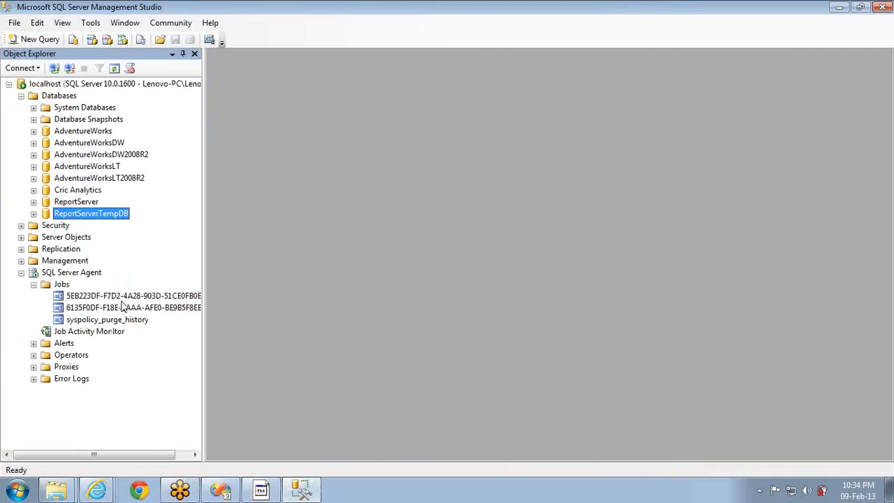
{"action": "left_click", "coordinate": [103, 297]}
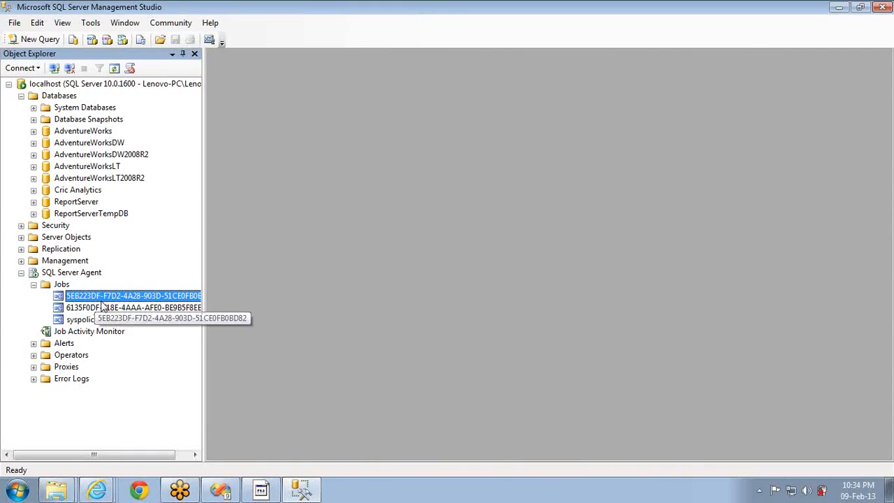
{"action": "left_click", "coordinate": [102, 308]}
{"action": "left_click", "coordinate": [96, 296]}
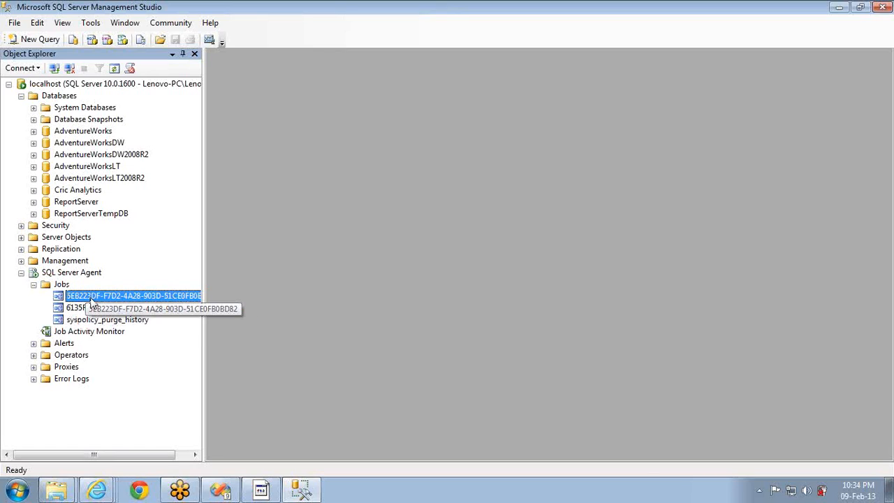
{"action": "left_click", "coordinate": [89, 296]}
{"action": "double_click", "coordinate": [119, 296]}
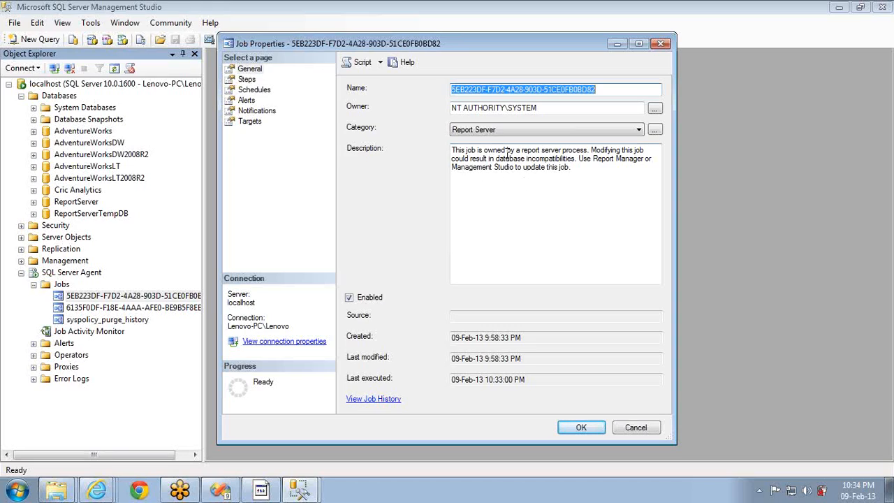
Open the job's step 1 to reveal its exec ReportServer.dbo.AddEvent command
{"action": "left_click", "coordinate": [247, 80]}
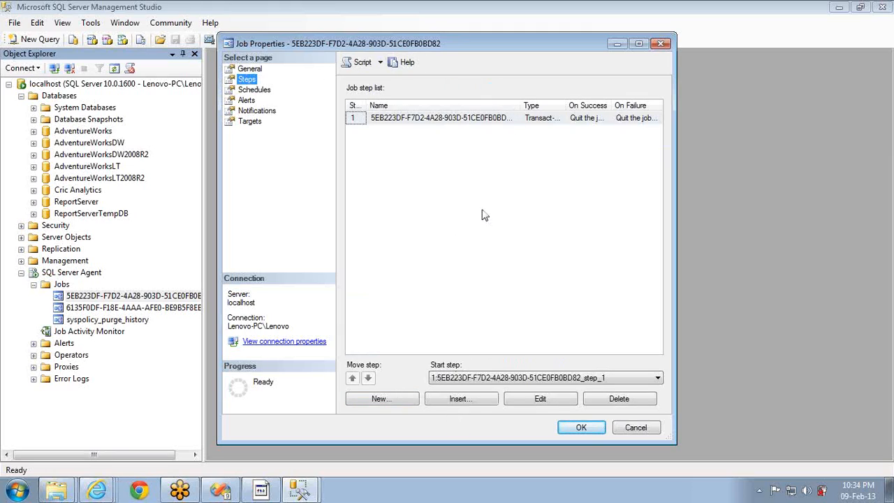
{"action": "left_click", "coordinate": [540, 401]}
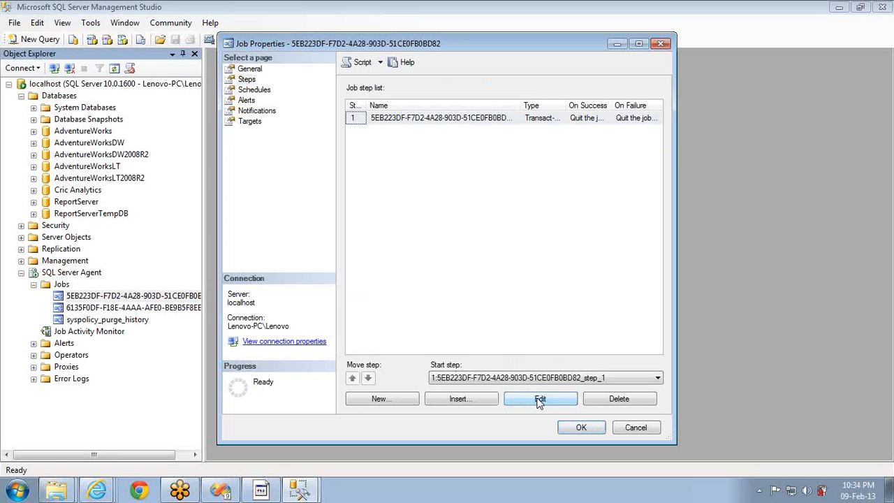
{"action": "left_click", "coordinate": [537, 400]}
{"action": "key", "text": "alt+Tab"}
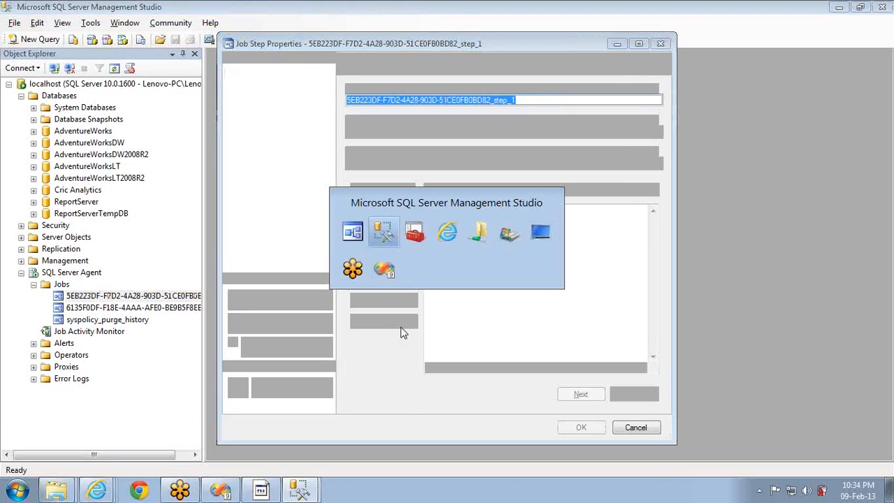
{"action": "key", "text": "alt+Tab"}
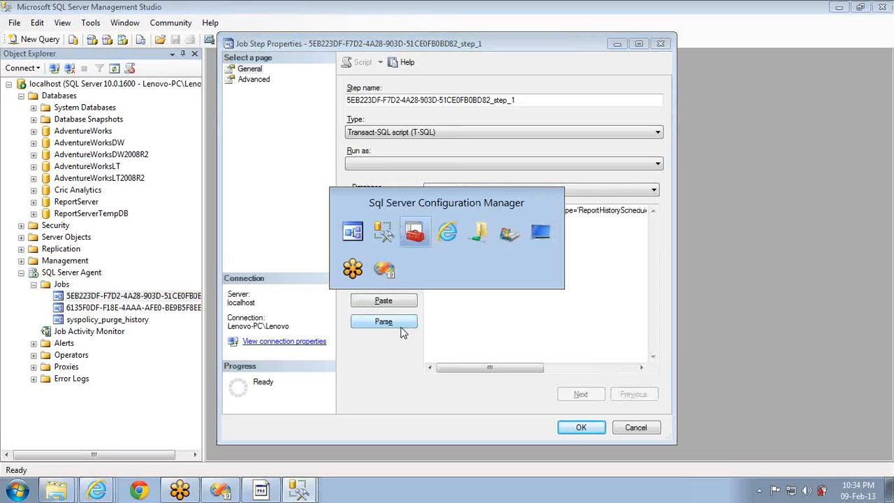
{"action": "key", "text": "alt+Tab"}
{"action": "key", "text": "alt+Tab"}
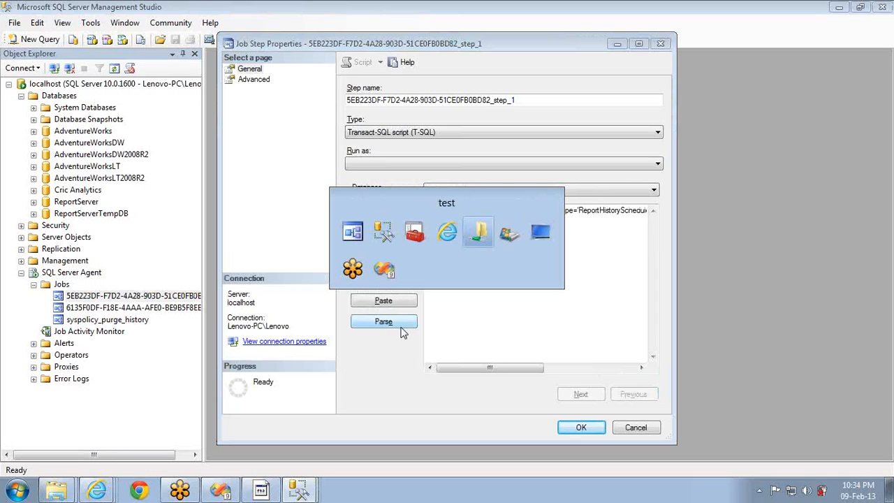
{"action": "key", "text": "alt+Tab"}
{"action": "key", "text": "alt+Tab"}
{"action": "key", "text": "alt+Tab"}
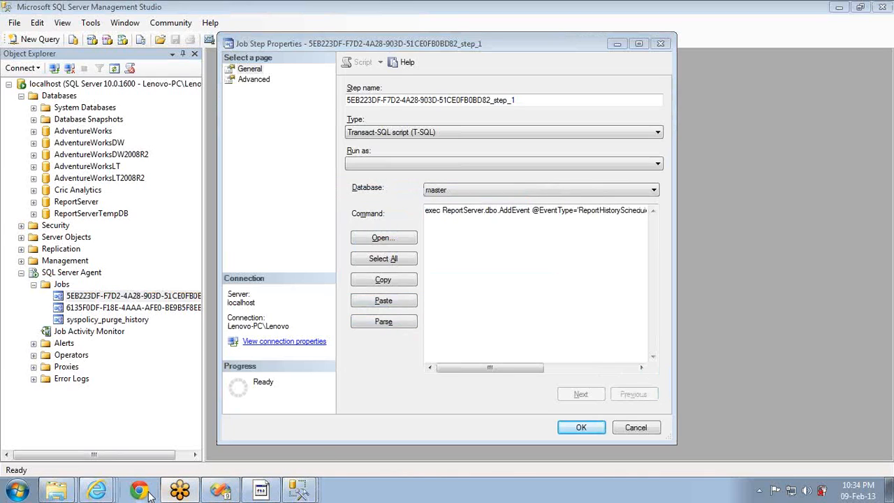
Close the two subscription tabs in Internet Explorer and open the Sales report
{"action": "mouse_move", "coordinate": [96, 493]}
{"action": "left_click", "coordinate": [70, 433]}
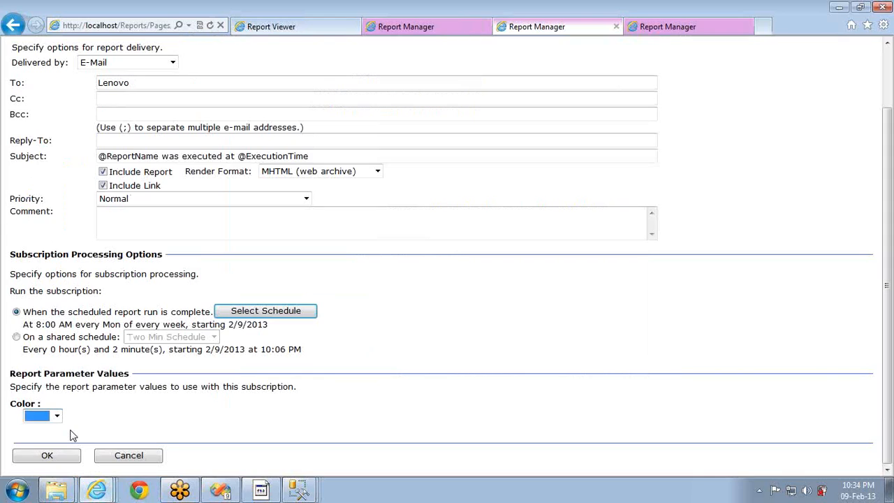
{"action": "left_click", "coordinate": [617, 27]}
{"action": "left_click", "coordinate": [617, 28]}
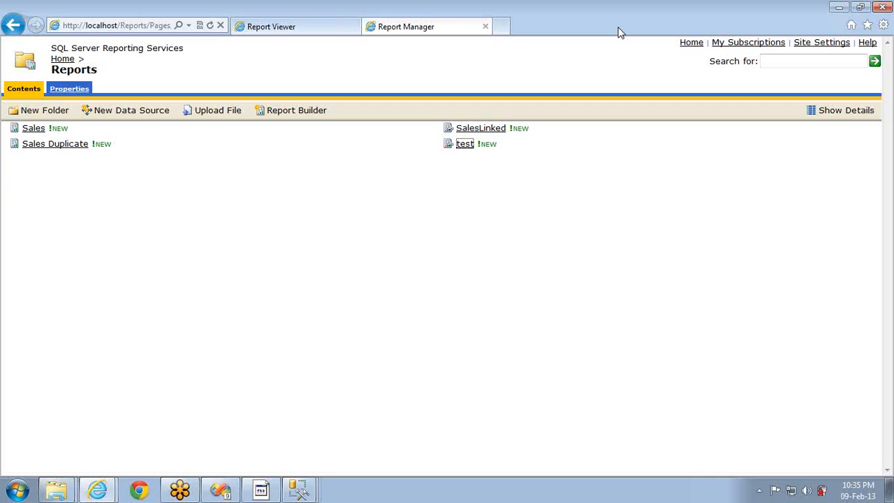
{"action": "left_click", "coordinate": [30, 128]}
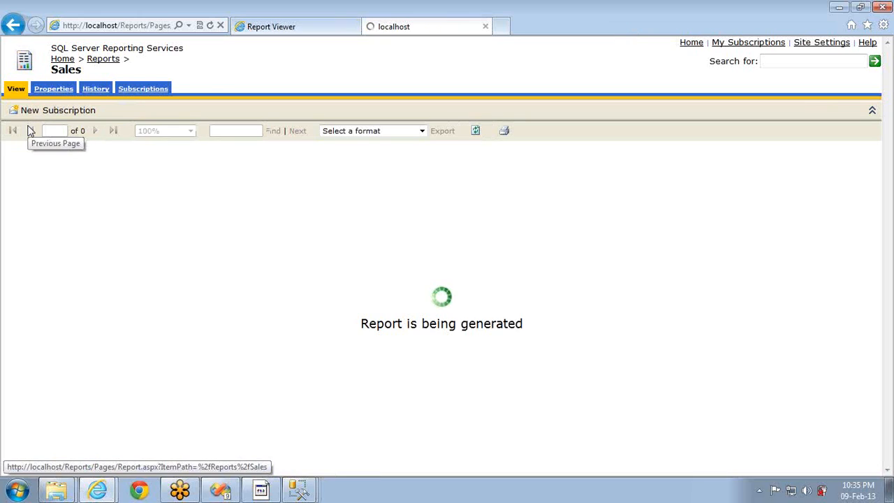